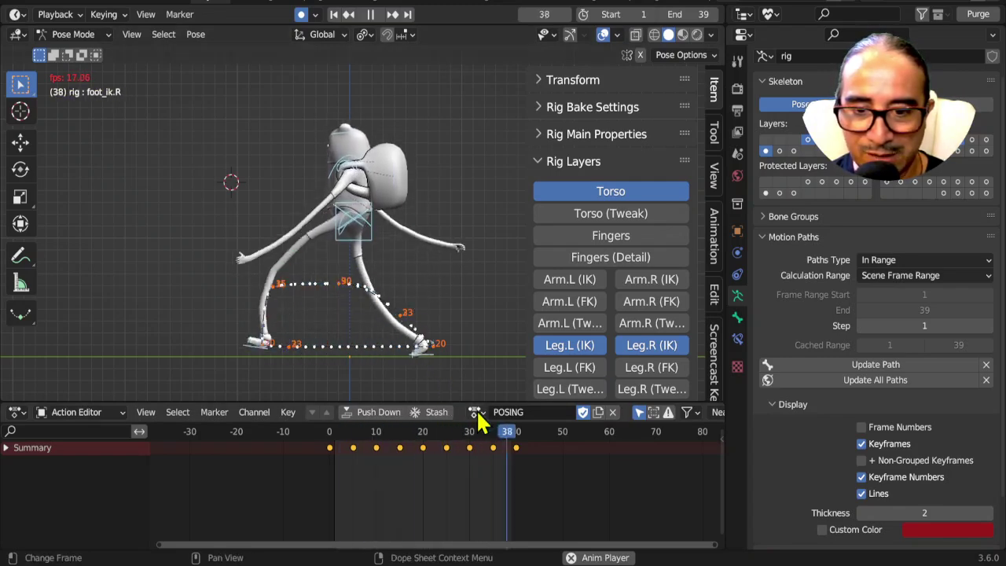
- Refresh the POSING walk's motion paths, then open the list of available actions
{"action": "left_click", "coordinate": [887, 381]}
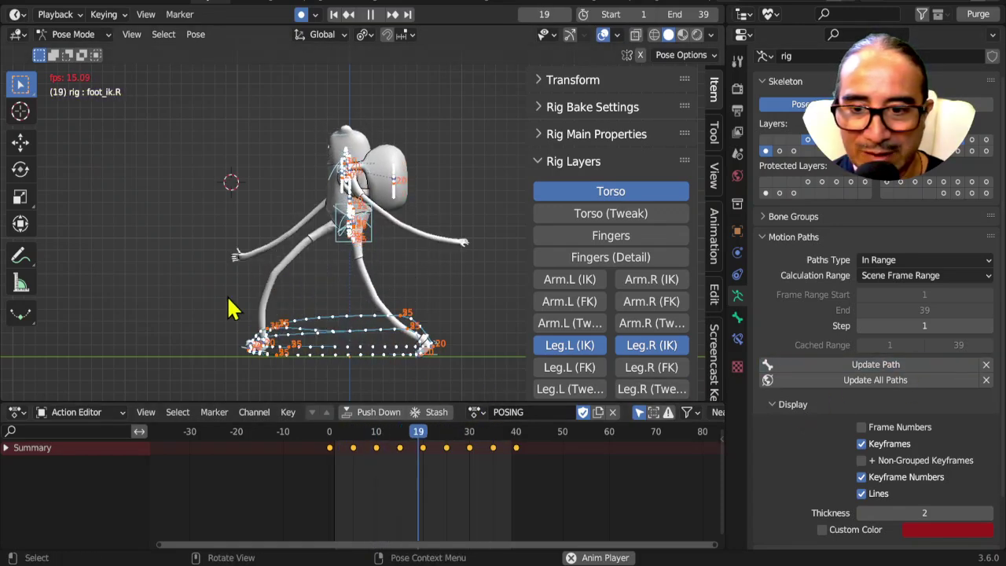
{"action": "left_click", "coordinate": [865, 381]}
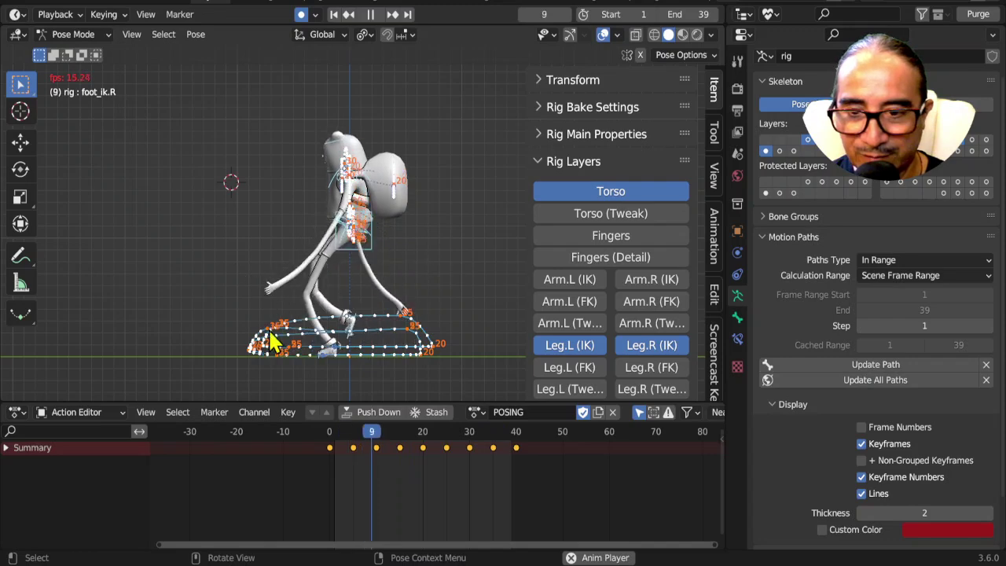
{"action": "middle_click_drag", "start_coordinate": [415, 332], "coordinate": [411, 317]}
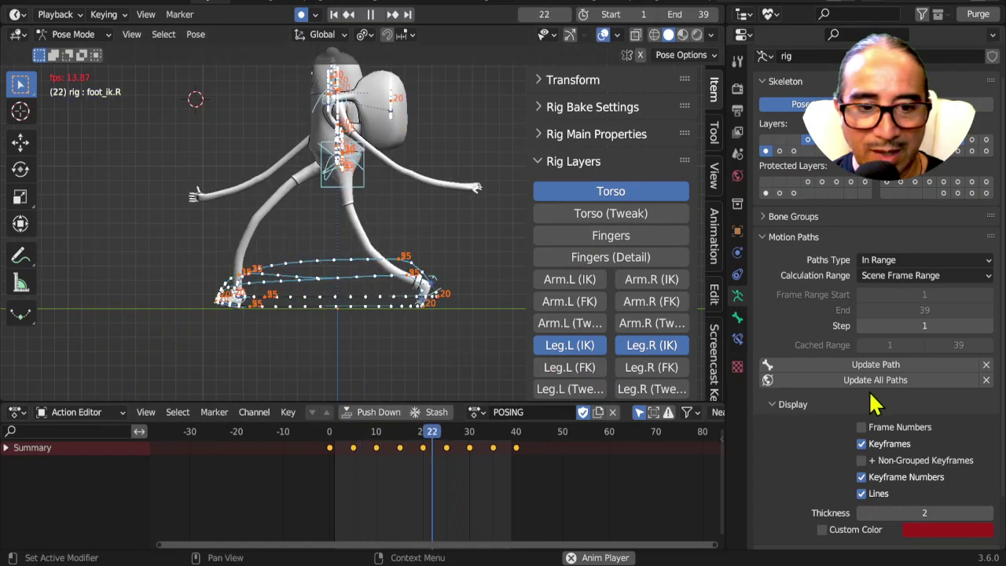
{"action": "left_click", "coordinate": [475, 412]}
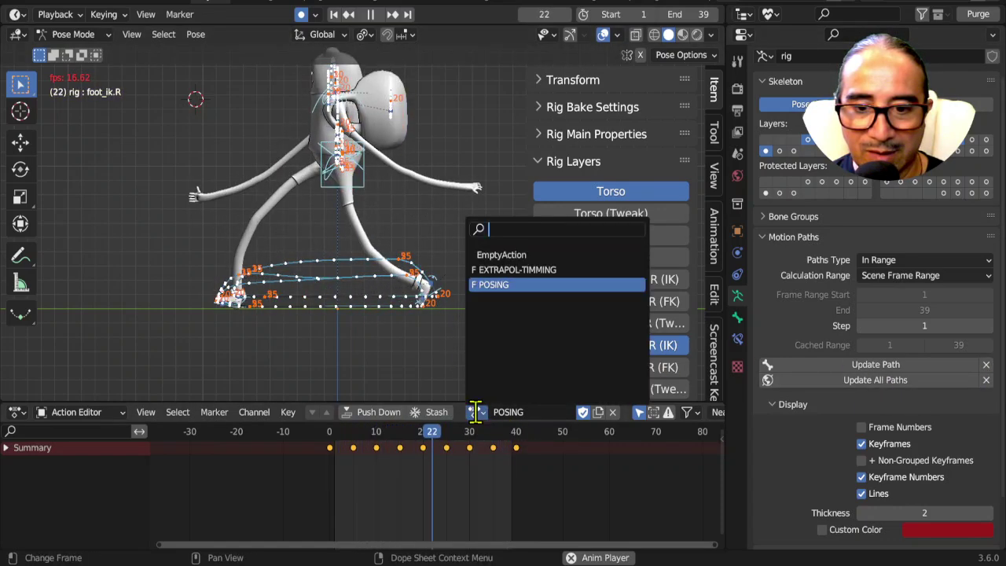
- Switch to the EXTRAPOL-TIMMING action, stop playback at frame 29, and clear the motion paths
{"action": "left_click", "coordinate": [543, 270]}
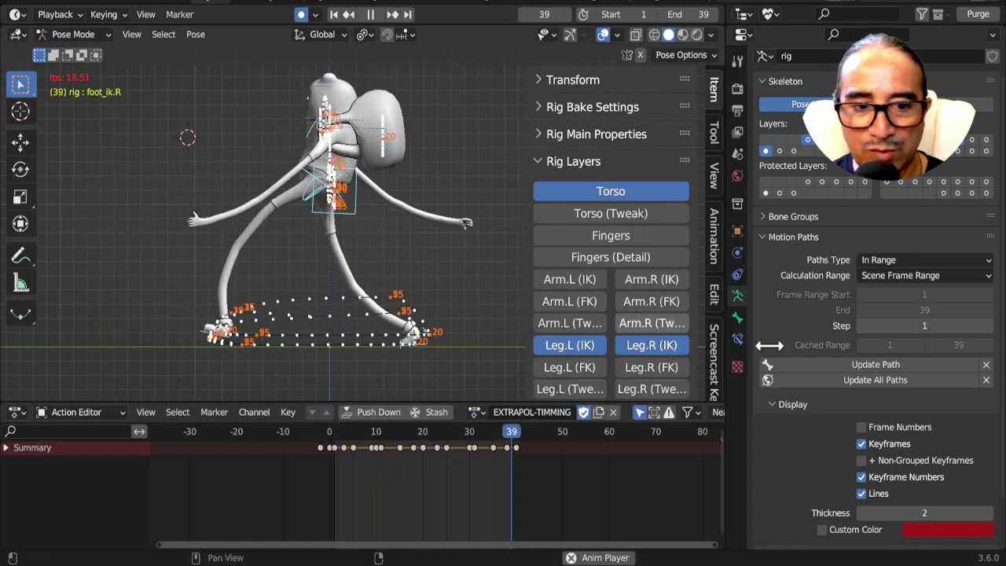
{"action": "left_click", "coordinate": [880, 364]}
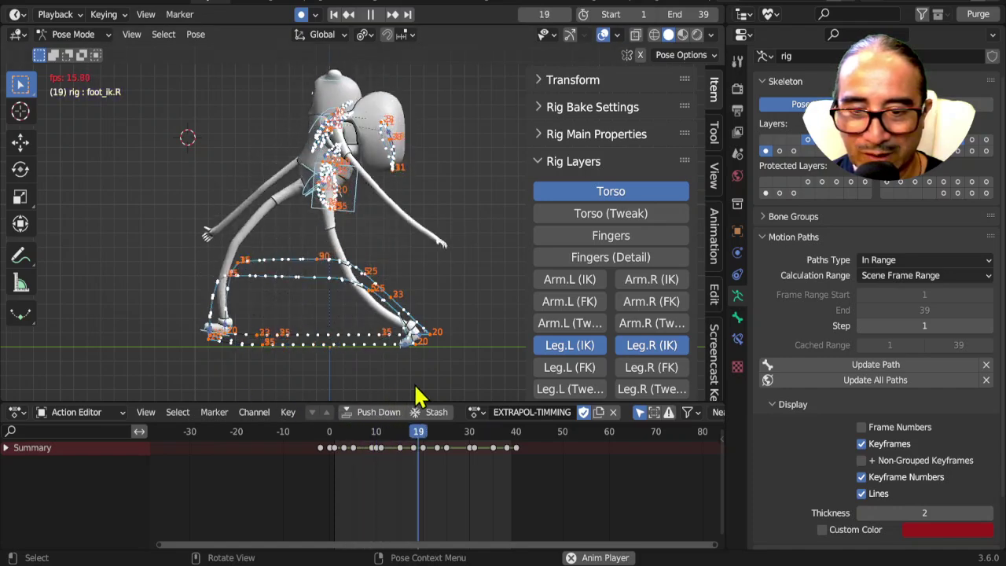
{"action": "key", "text": "space"}
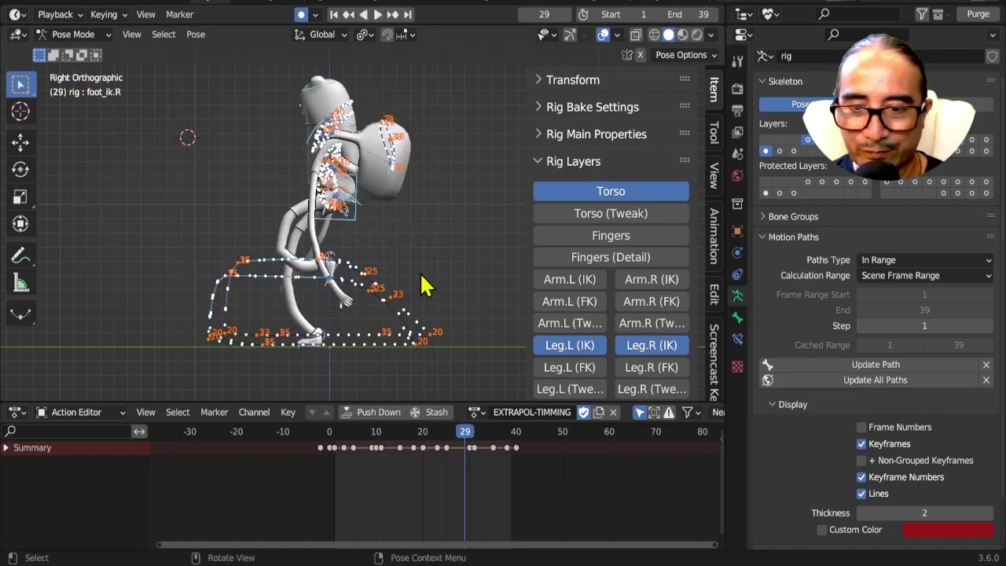
{"action": "left_click", "coordinate": [987, 380]}
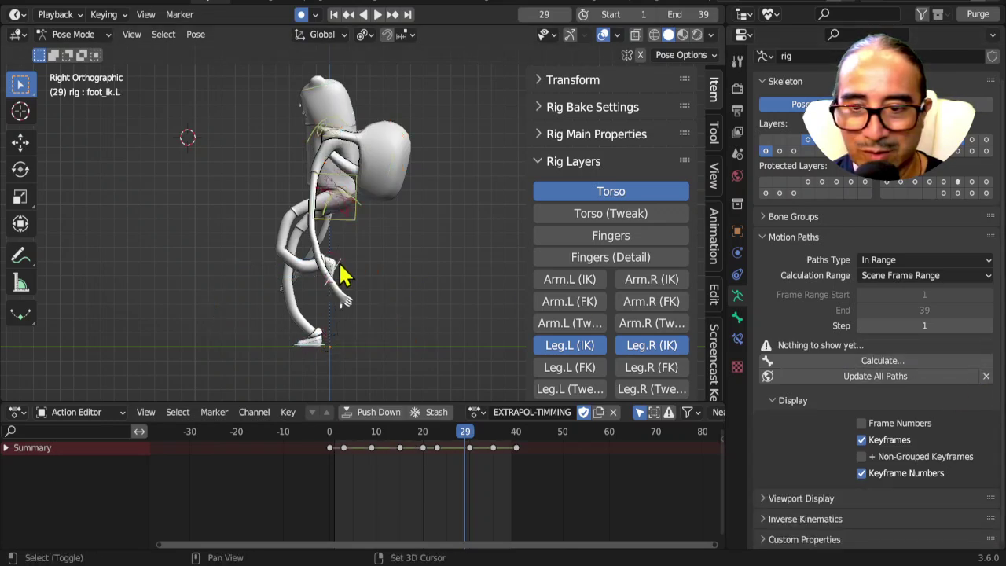
- Calculate the left foot's bone motion path over the scene range and play the walk
{"action": "left_click", "coordinate": [917, 361]}
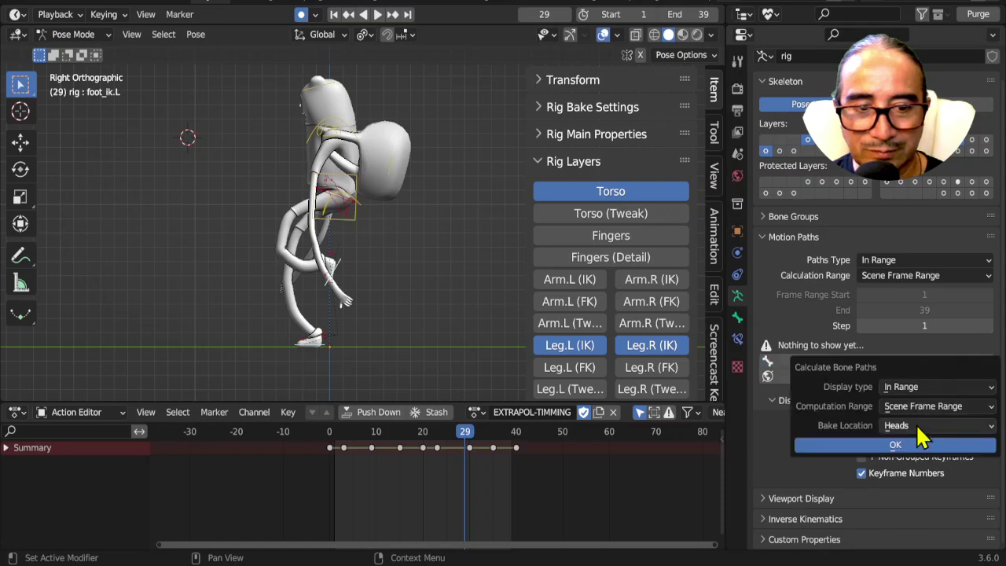
{"action": "left_click", "coordinate": [822, 445]}
{"action": "key", "text": "space"}
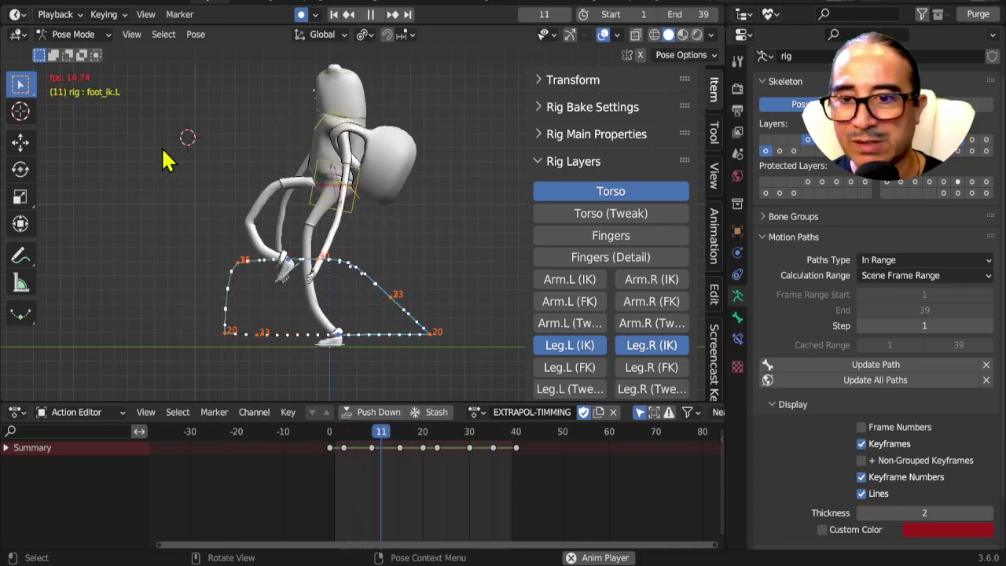
{"action": "key", "text": "F4"}
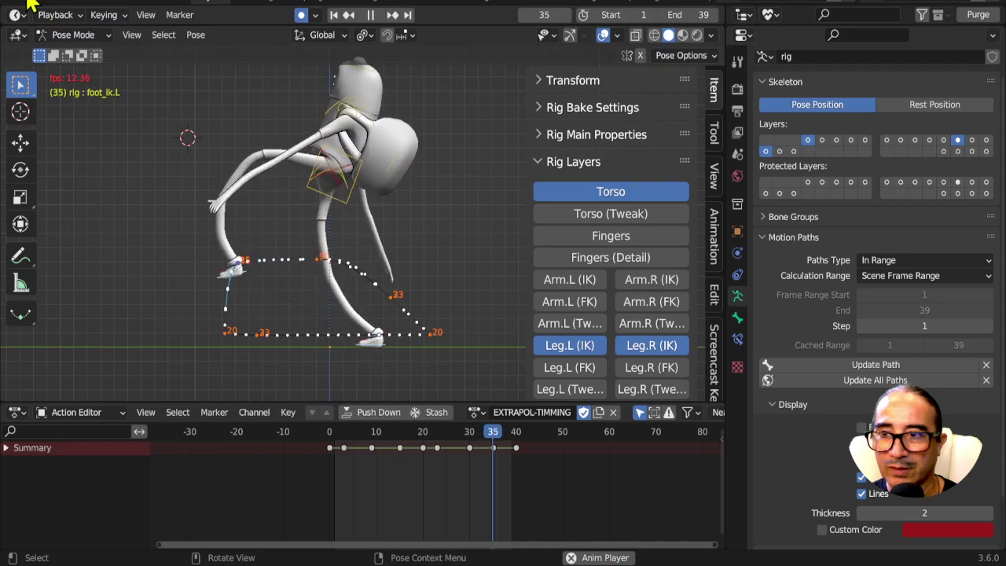
- Discard unsaved changes and open adventure02.blend from the recent files list
{"action": "key", "text": "F4"}
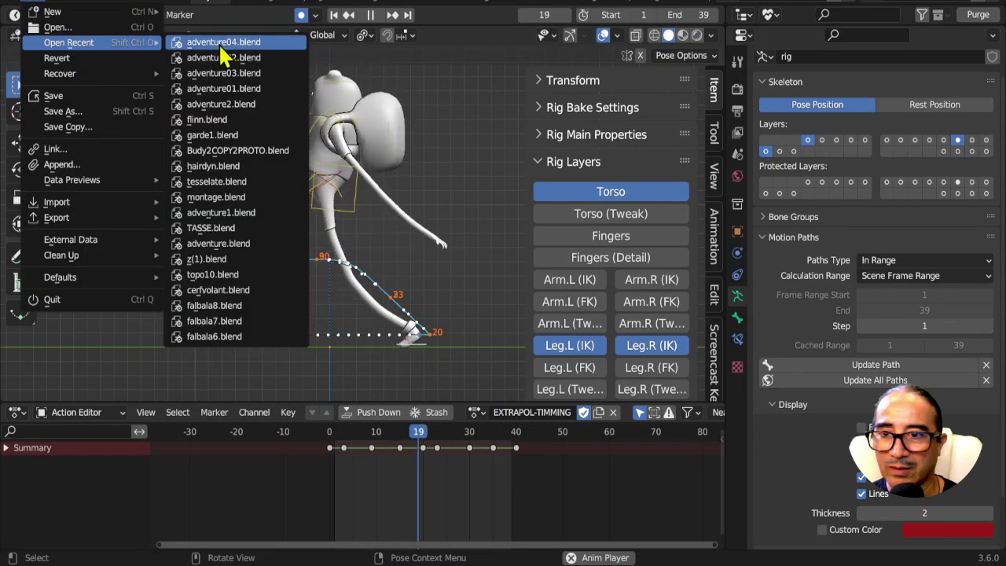
{"action": "left_click", "coordinate": [221, 46]}
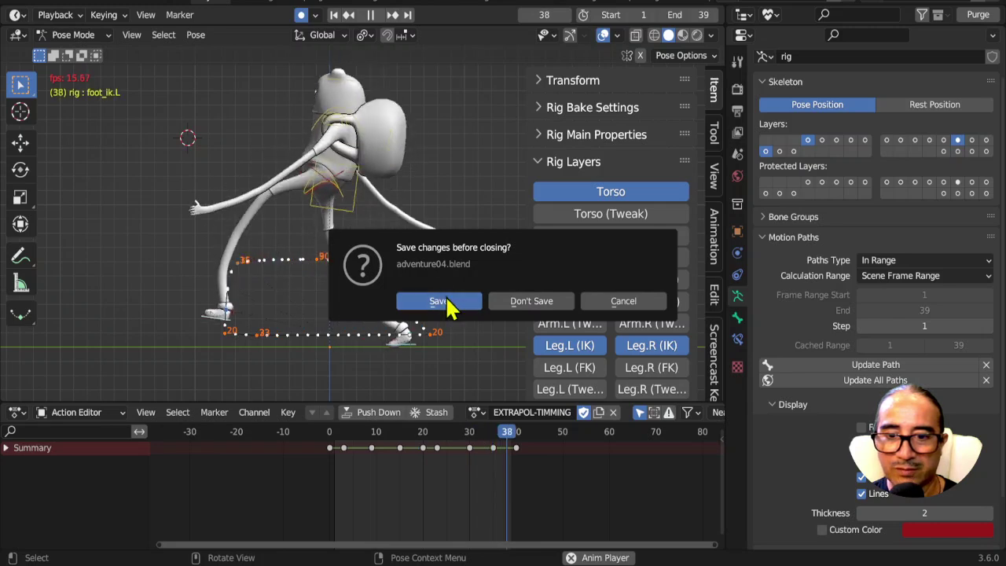
{"action": "left_click", "coordinate": [448, 305]}
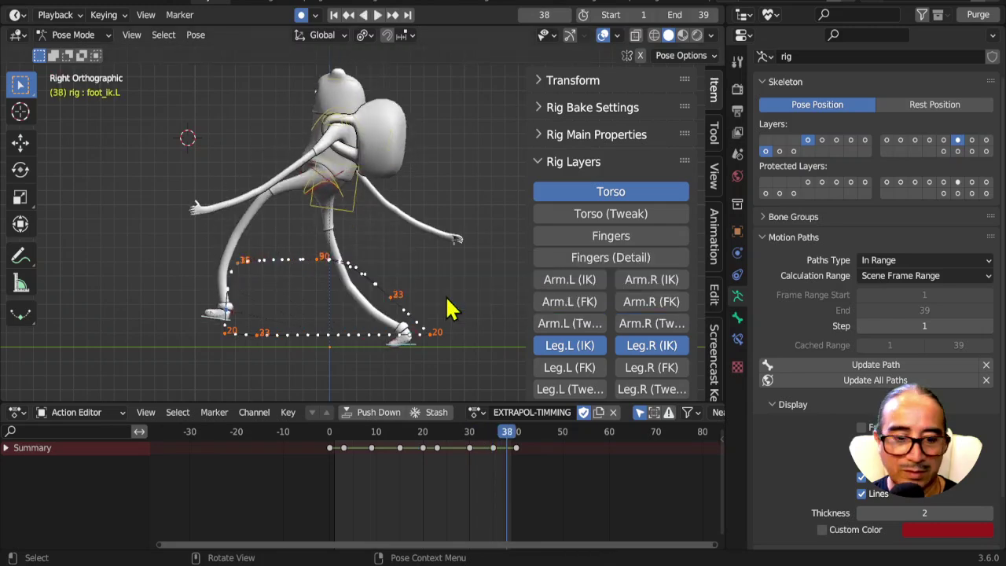
{"action": "left_click", "coordinate": [33, 10]}
{"action": "mouse_move", "coordinate": [69, 42]}
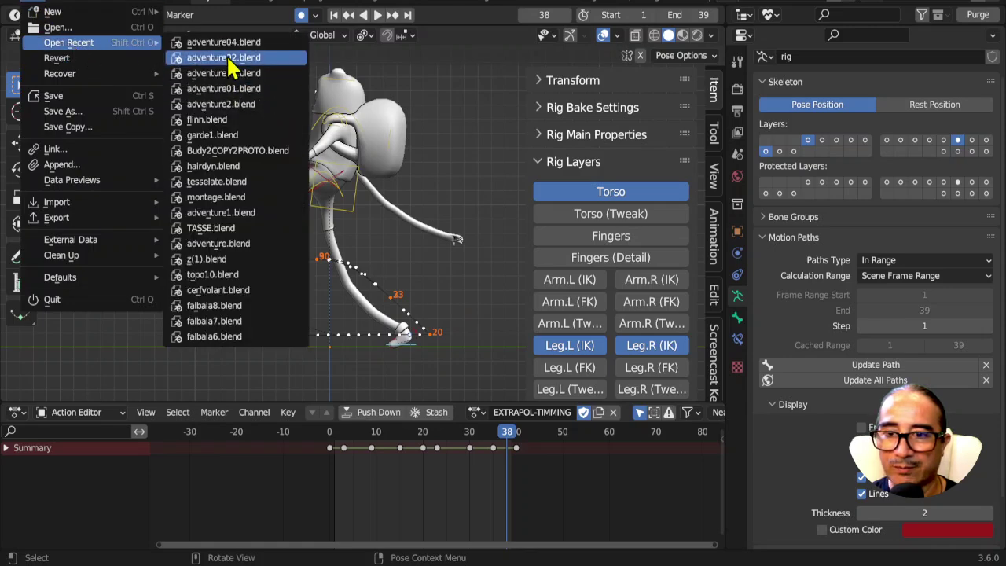
{"action": "left_click", "coordinate": [230, 59]}
{"action": "mouse_move", "coordinate": [504, 326]}
{"action": "middle_mouse_down"}
{"action": "mouse_move", "coordinate": [198, 321]}
{"action": "mouse_move", "coordinate": [241, 326]}
{"action": "middle_mouse_up"}
- Play the walk, stop at frame 21, select the left foot IK control, and jump to frame 30
{"action": "key", "text": "space"}
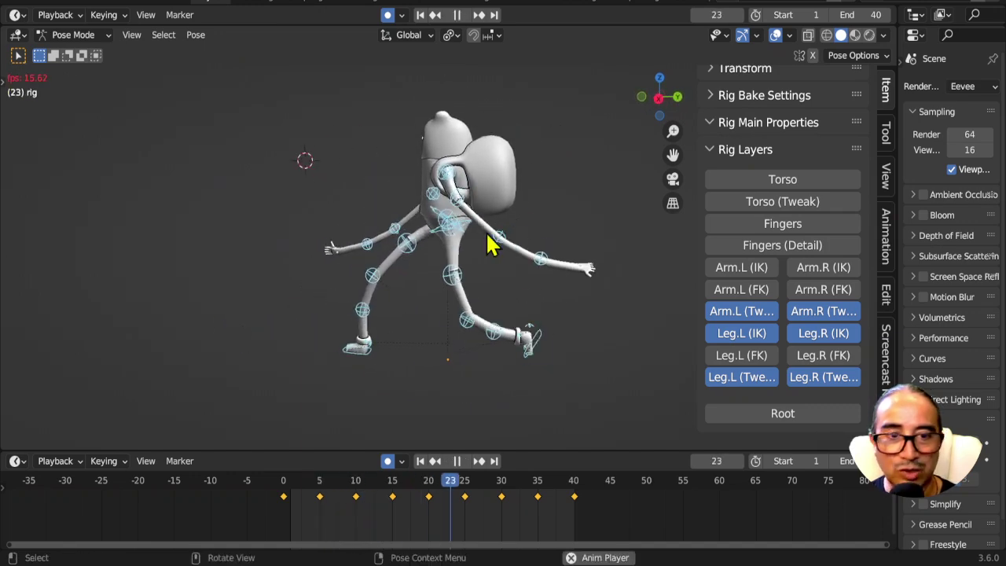
{"action": "middle_click_drag", "start_coordinate": [463, 243], "coordinate": [534, 262]}
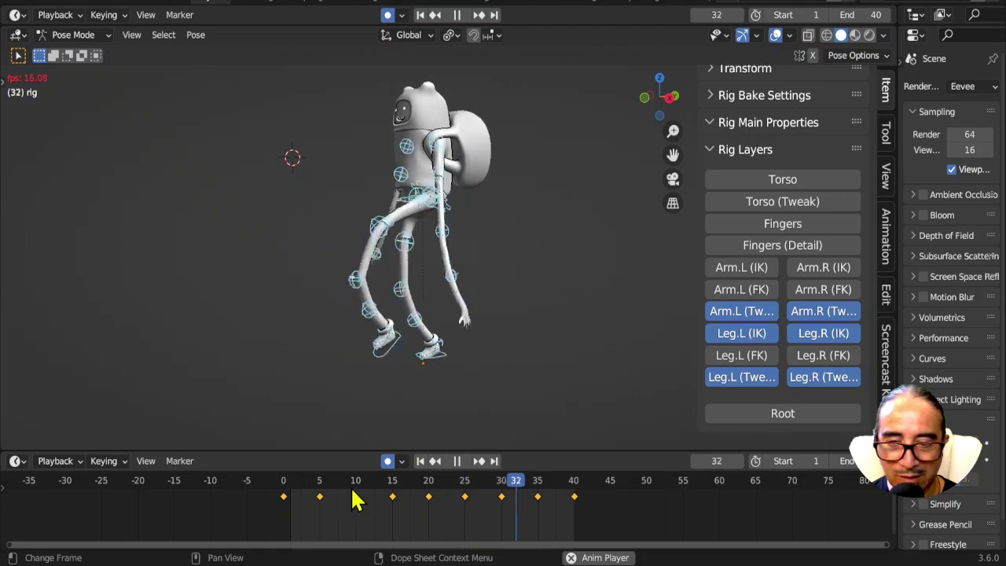
{"action": "key", "text": "space"}
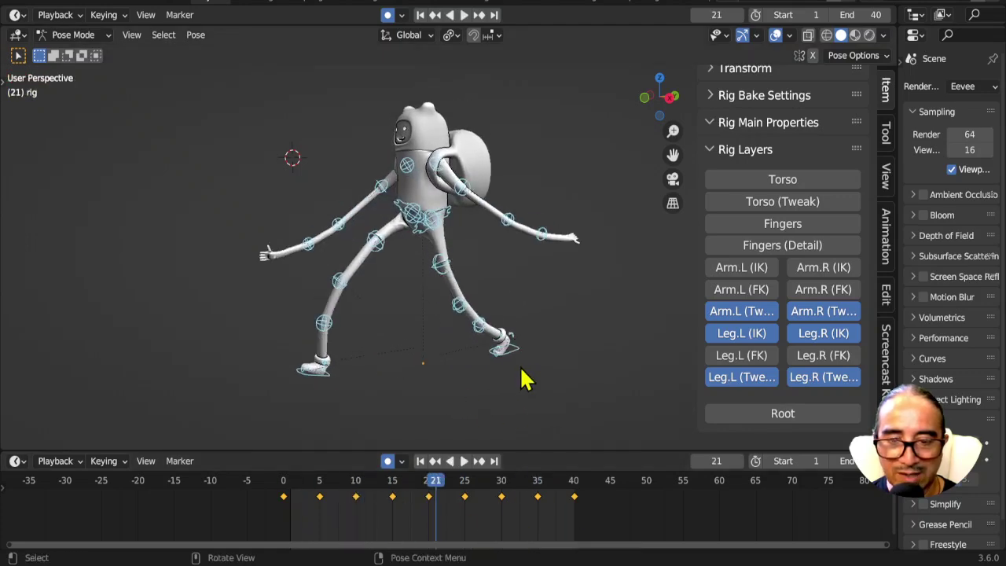
{"action": "left_click", "coordinate": [329, 383], "text": "shift"}
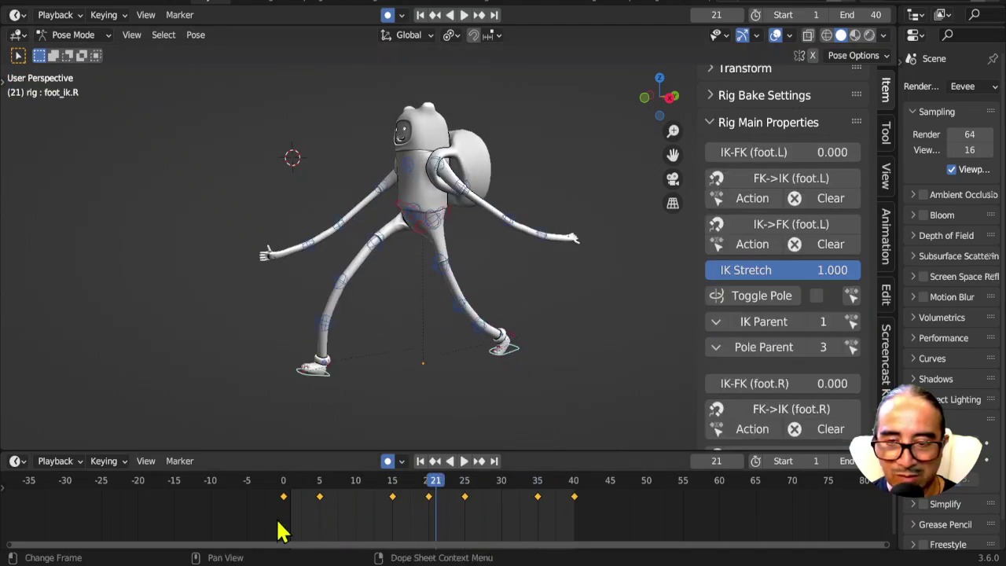
{"action": "left_click", "coordinate": [501, 507]}
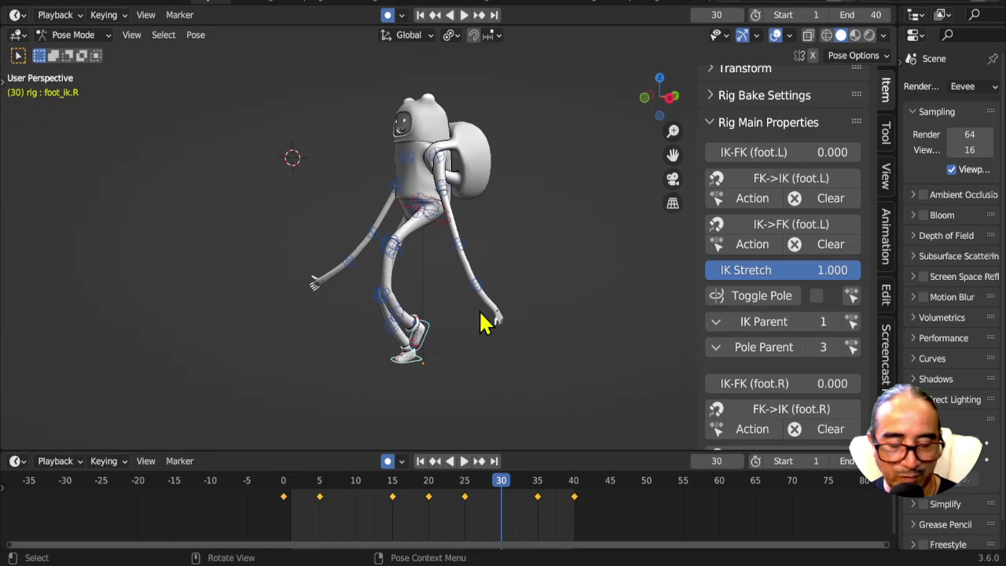
- In right side view, stop the walk at frame 12, select foot_ik.R, and collapse the rig properties
{"action": "key", "text": "KP_3"}
{"action": "key", "text": "space"}
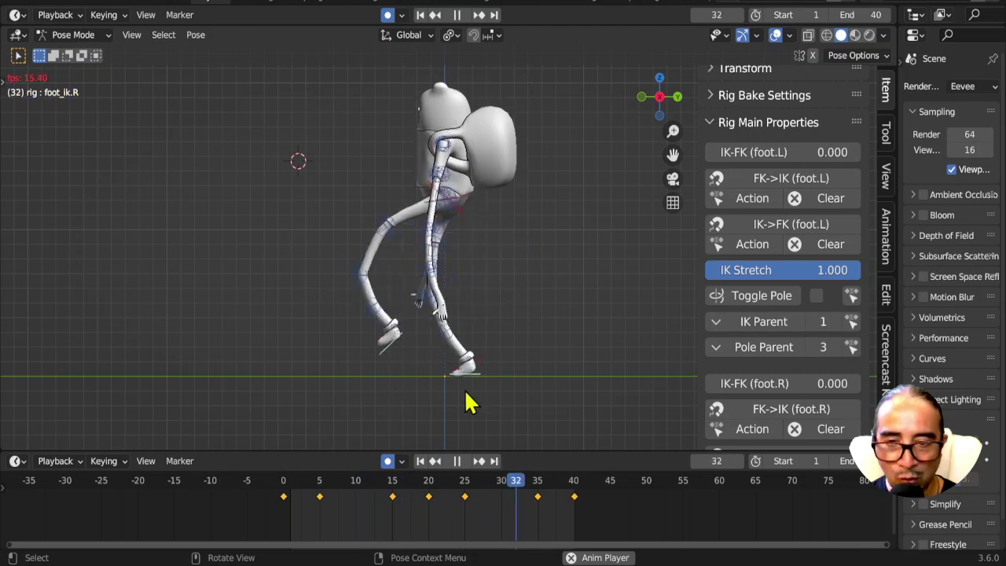
{"action": "key", "text": "space"}
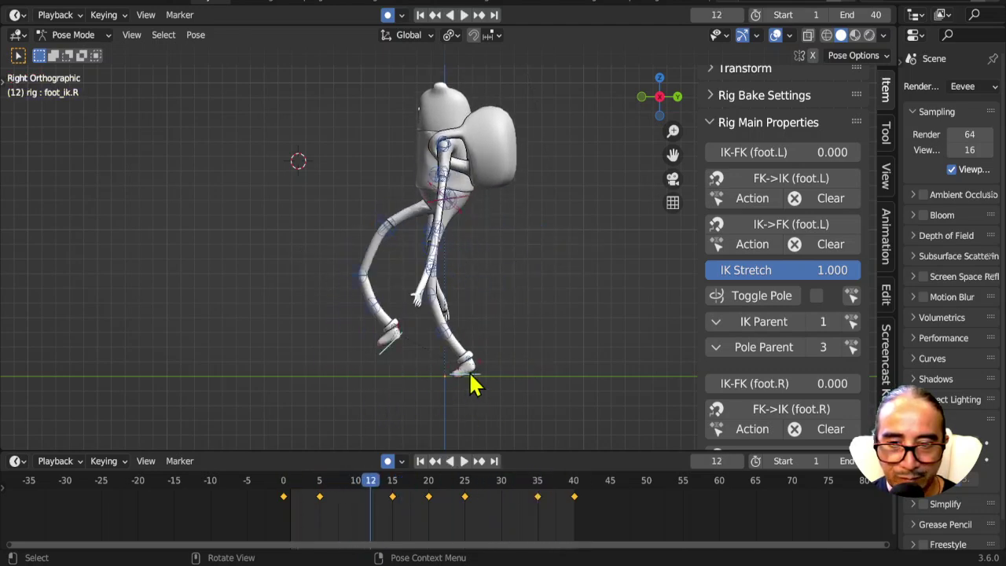
{"action": "left_click", "coordinate": [461, 389]}
{"action": "left_click", "coordinate": [385, 361]}
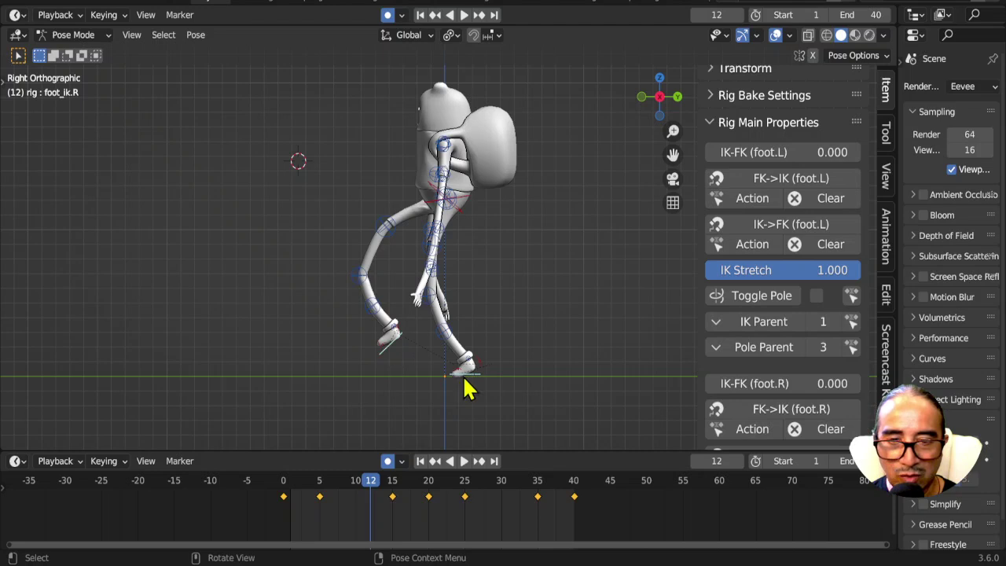
{"action": "left_click", "coordinate": [716, 122]}
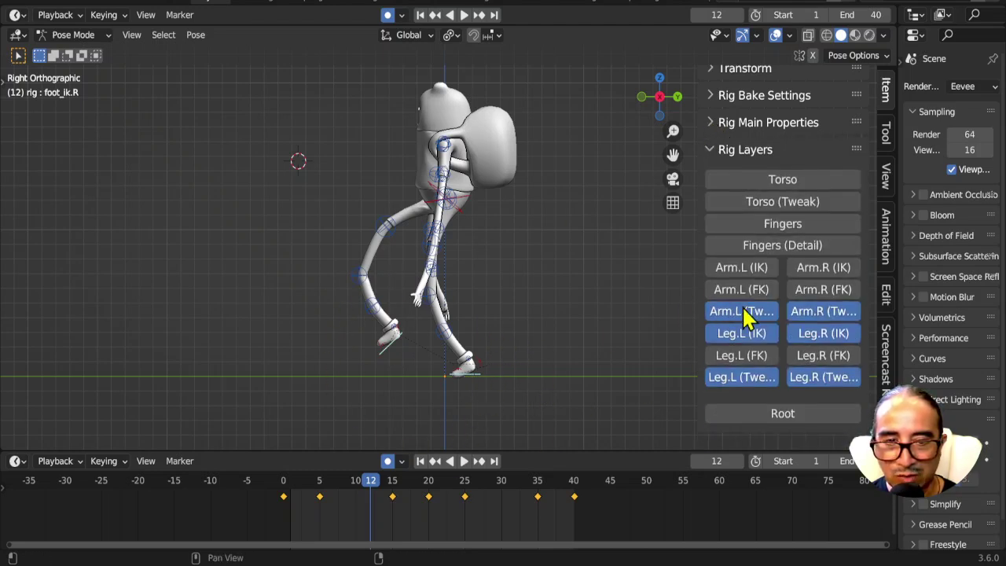
- Hide the arm and leg tweak bone layers, leaving only the leg IK layers visible
{"action": "left_click", "coordinate": [824, 314]}
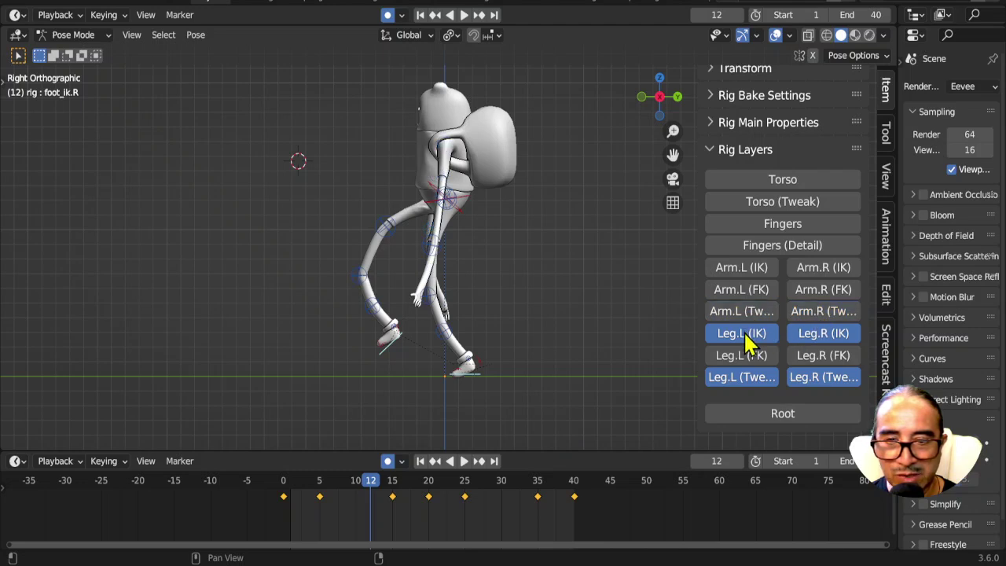
{"action": "left_click", "coordinate": [741, 333]}
{"action": "left_click", "coordinate": [767, 382]}
{"action": "left_click", "coordinate": [755, 336]}
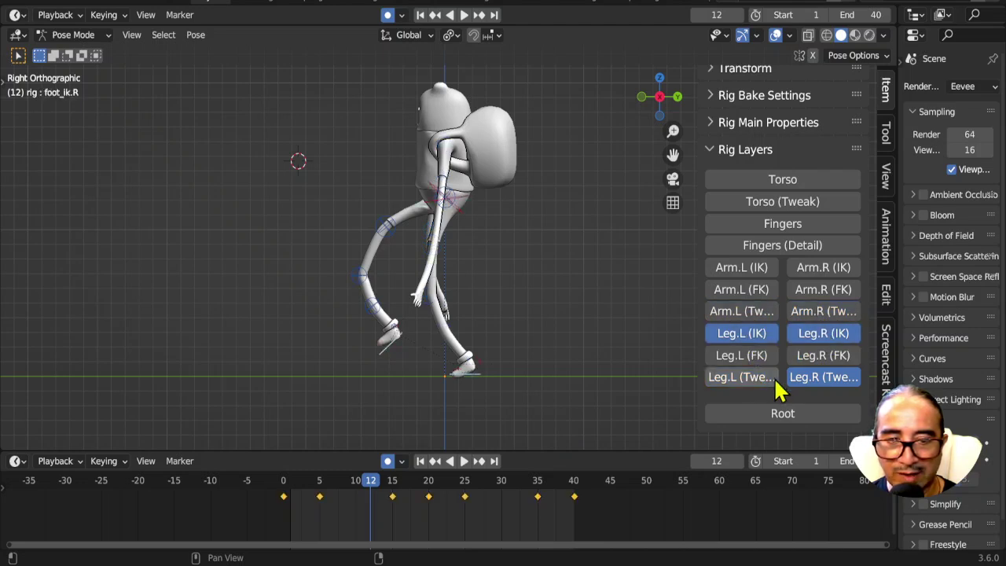
{"action": "left_click", "coordinate": [822, 379]}
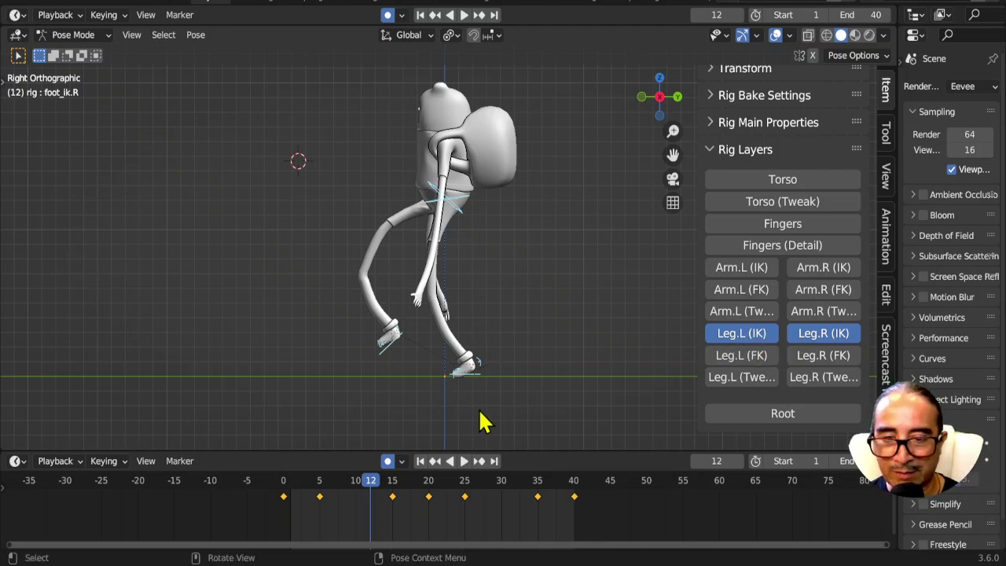
- Insert a foot keyframe at frame 4 and scrub the walk to frame 5
{"action": "scroll", "coordinate": [472, 403], "scroll_direction": "up", "scroll_amount": 2}
{"action": "scroll", "coordinate": [461, 382], "scroll_direction": "up", "scroll_amount": 2}
{"action": "scroll", "coordinate": [455, 385], "scroll_direction": "up", "scroll_amount": 1}
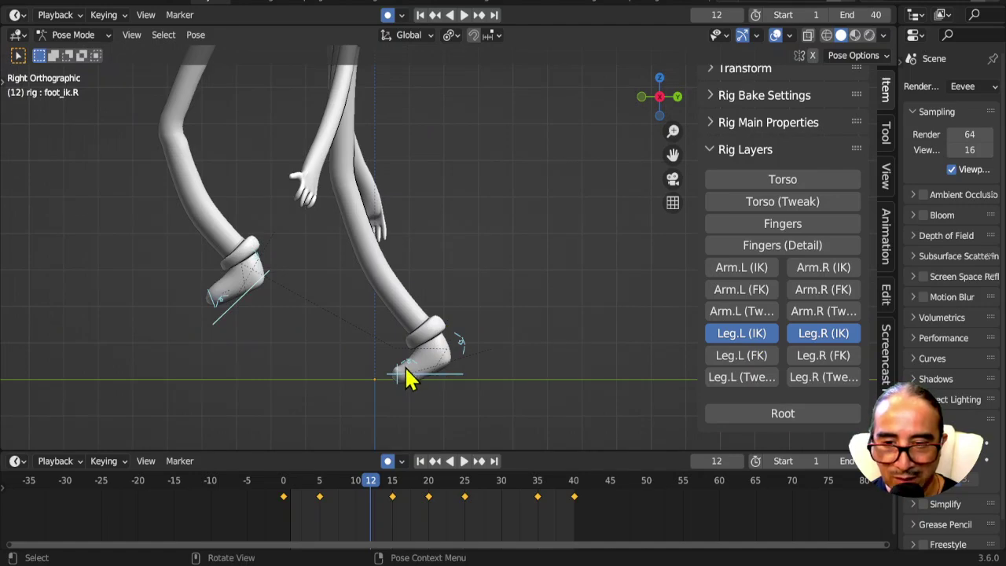
{"action": "left_click_drag", "start_coordinate": [267, 489], "coordinate": [318, 499]}
{"action": "key", "text": "i"}
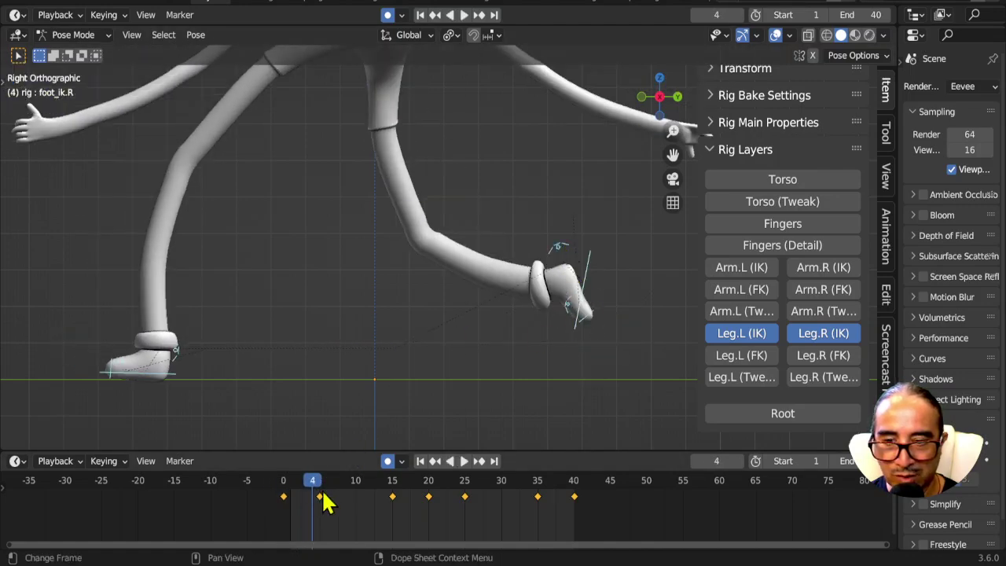
{"action": "mouse_move", "coordinate": [326, 503]}
{"action": "left_mouse_down"}
{"action": "mouse_move", "coordinate": [288, 490]}
{"action": "mouse_move", "coordinate": [314, 489]}
{"action": "mouse_move", "coordinate": [322, 504]}
{"action": "left_mouse_up"}
{"action": "scroll", "coordinate": [354, 506], "scroll_direction": "down", "scroll_amount": 2}
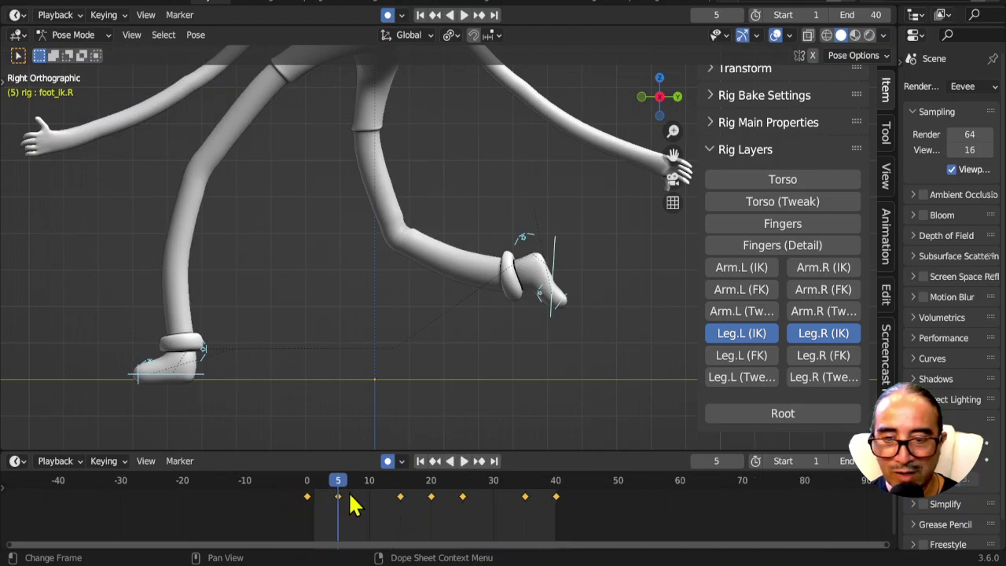
{"action": "scroll", "coordinate": [376, 511], "scroll_direction": "up", "scroll_amount": 2, "text": "ctrl"}
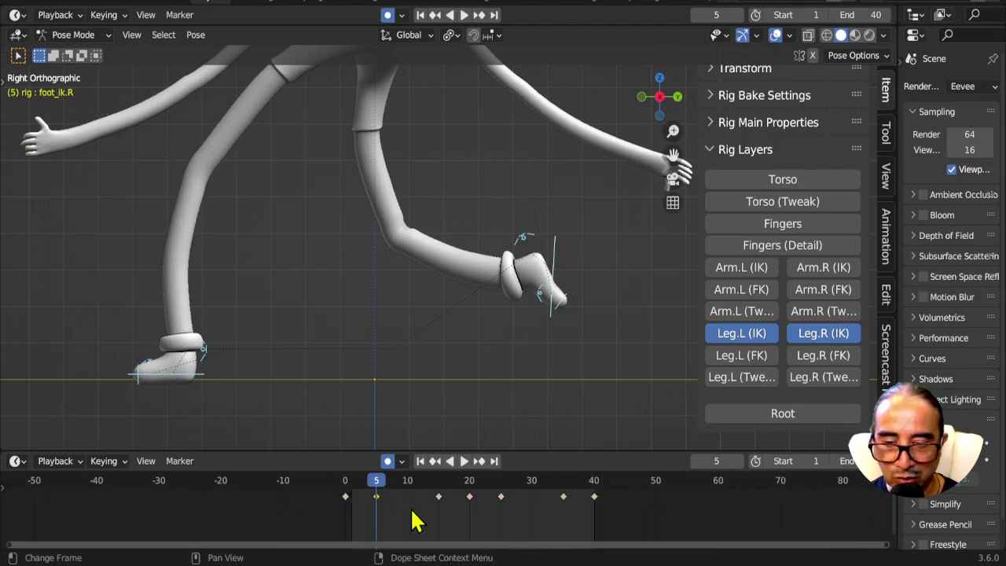
- Move the left foot's frame-5 key two frames earlier to frame 3 and play it back
{"action": "left_click", "coordinate": [344, 496]}
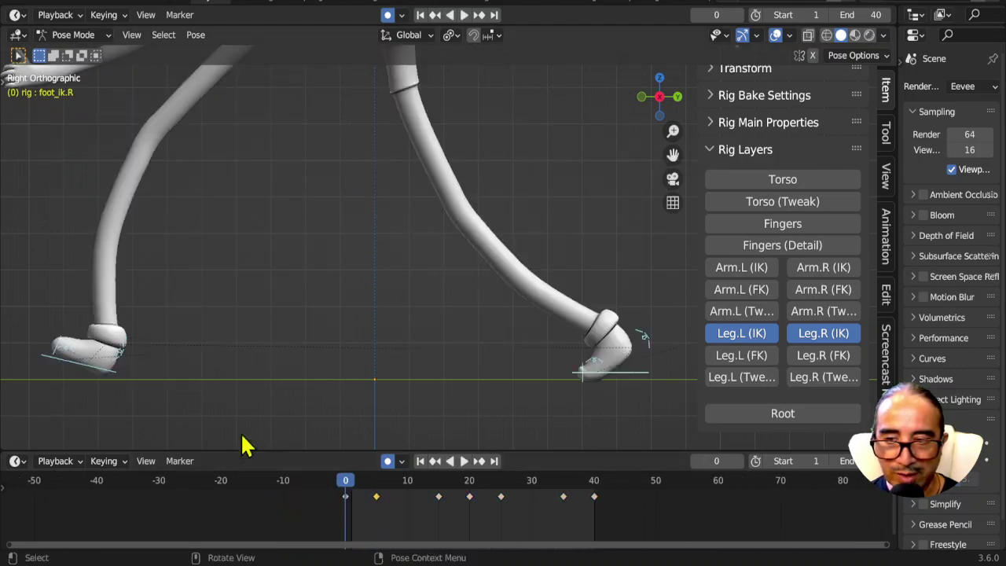
{"action": "left_click_drag", "start_coordinate": [28, 305], "coordinate": [162, 400]}
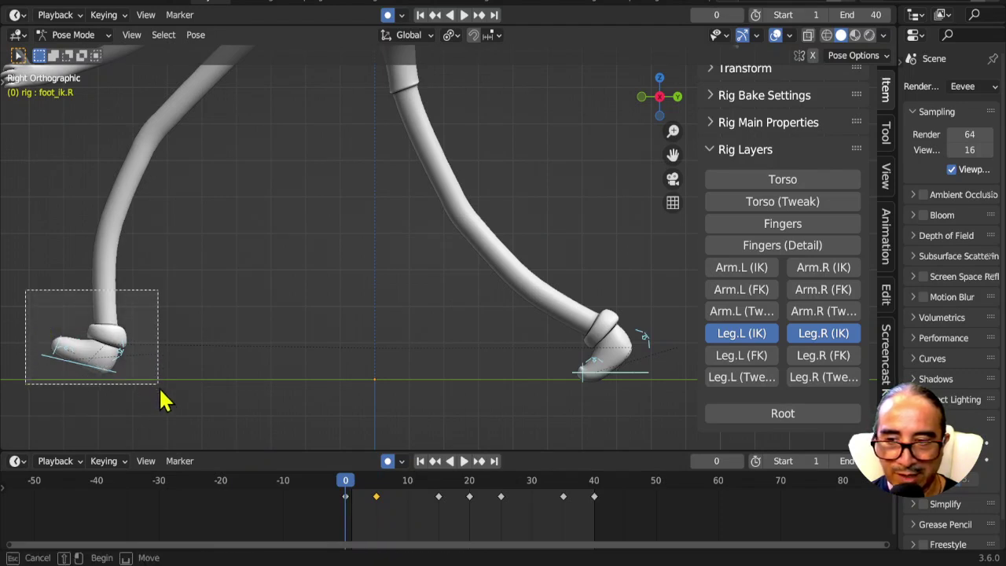
{"action": "left_click", "coordinate": [379, 480]}
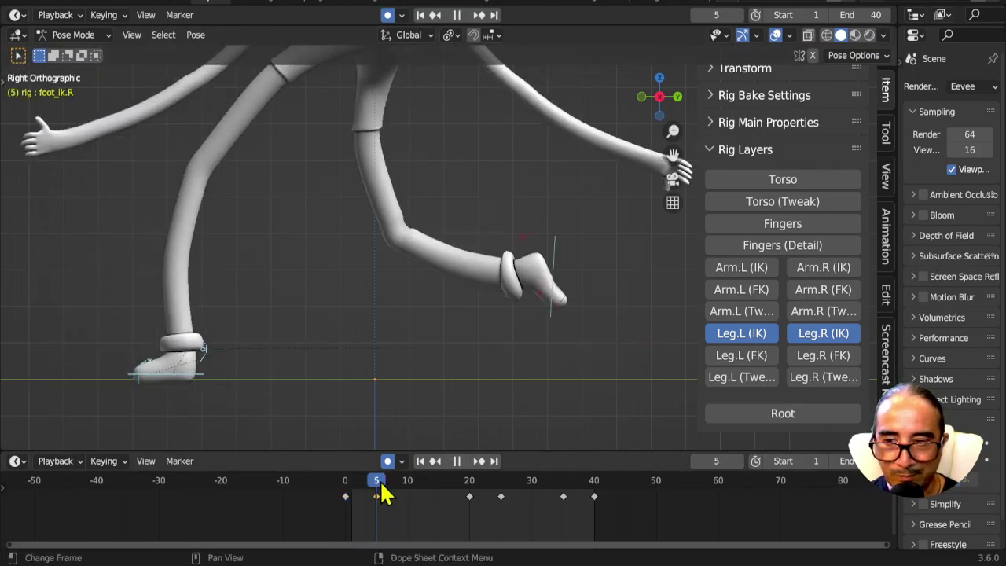
{"action": "left_click", "coordinate": [351, 495]}
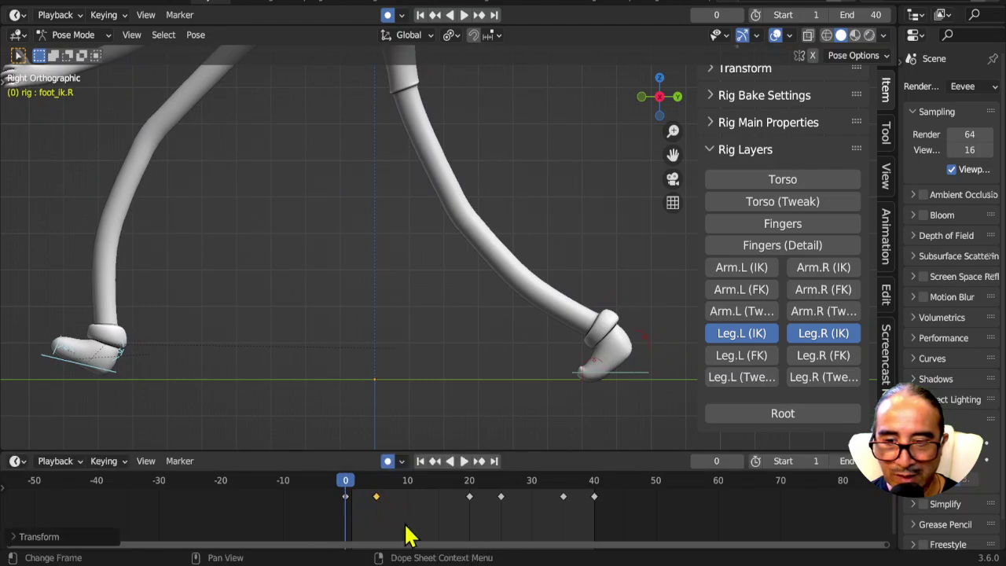
{"action": "key", "text": "g"}
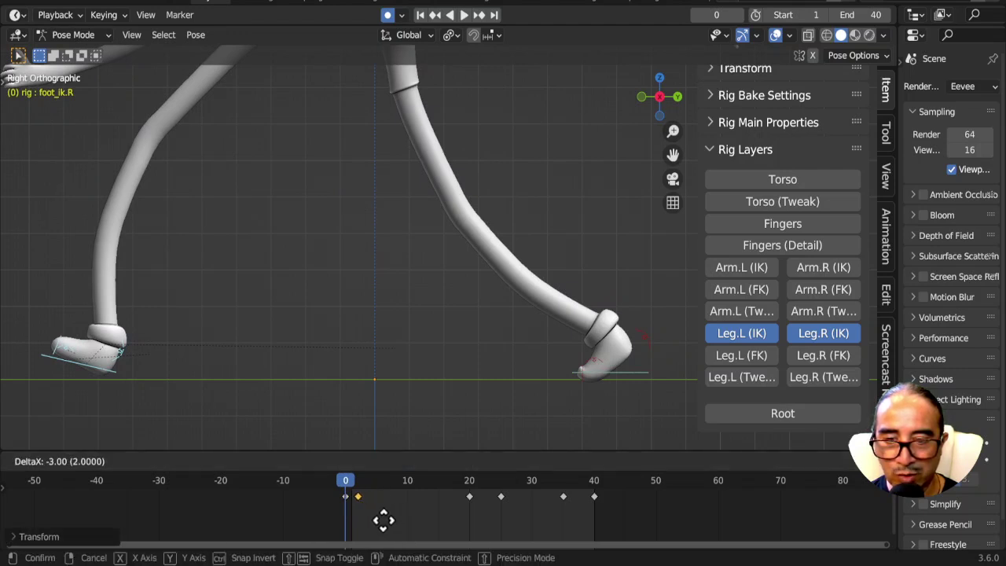
{"action": "left_click", "coordinate": [391, 534]}
{"action": "key", "text": "space"}
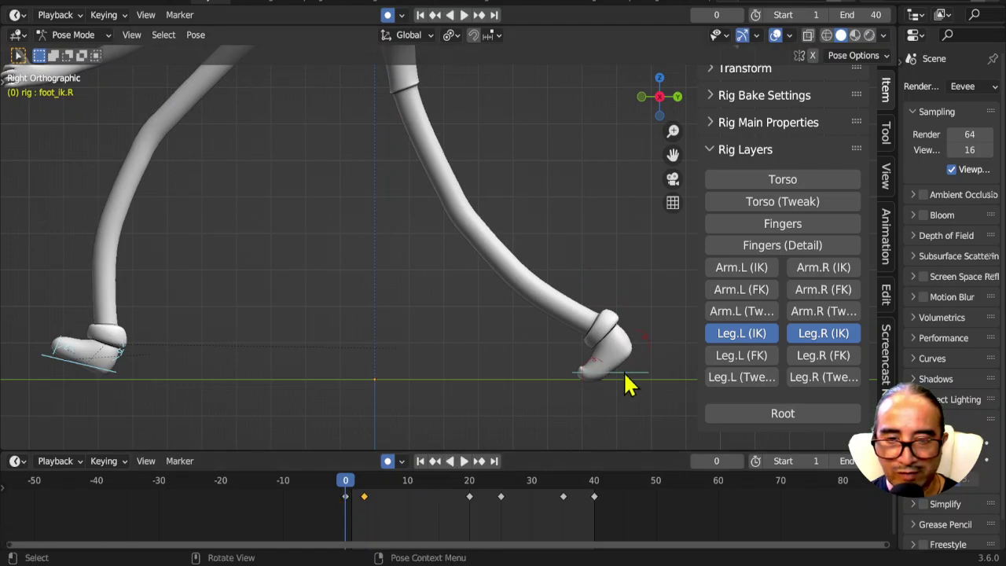
- Shift the right foot's frame-25 key to frame 23 and review the new timing
{"action": "left_click_drag", "start_coordinate": [580, 250], "coordinate": [671, 444]}
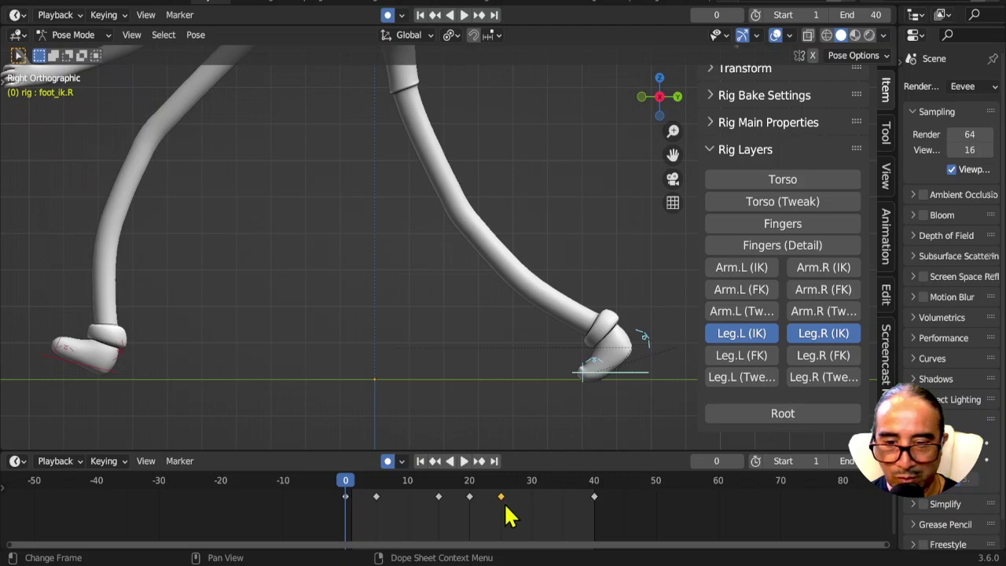
{"action": "key", "text": "g"}
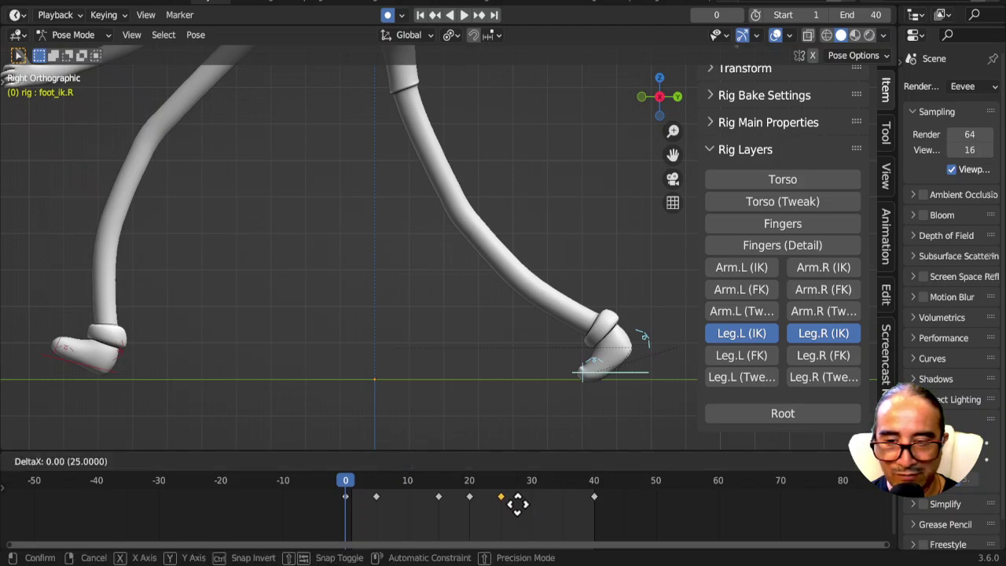
{"action": "left_click", "coordinate": [506, 507]}
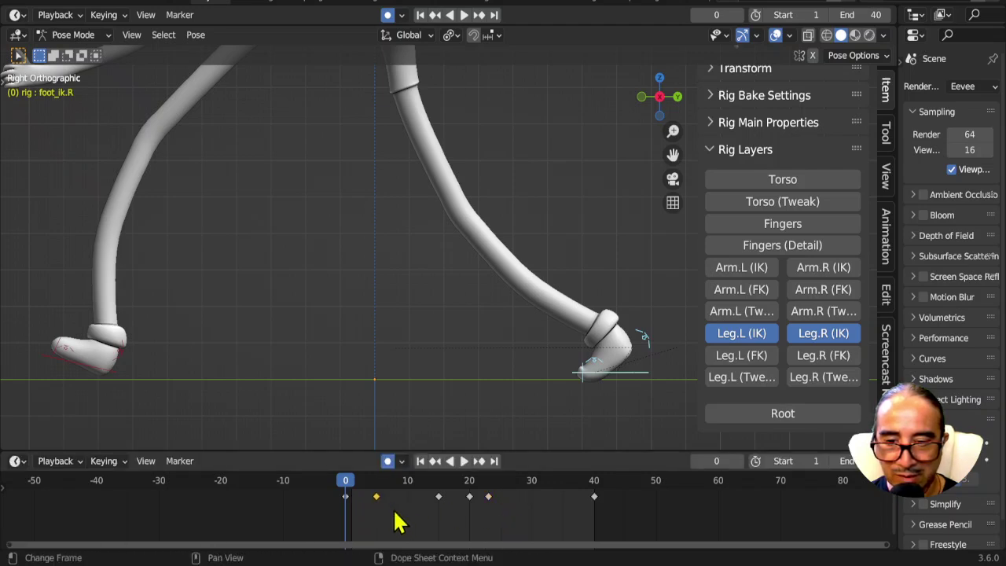
{"action": "key", "text": "g"}
{"action": "left_click", "coordinate": [386, 520]}
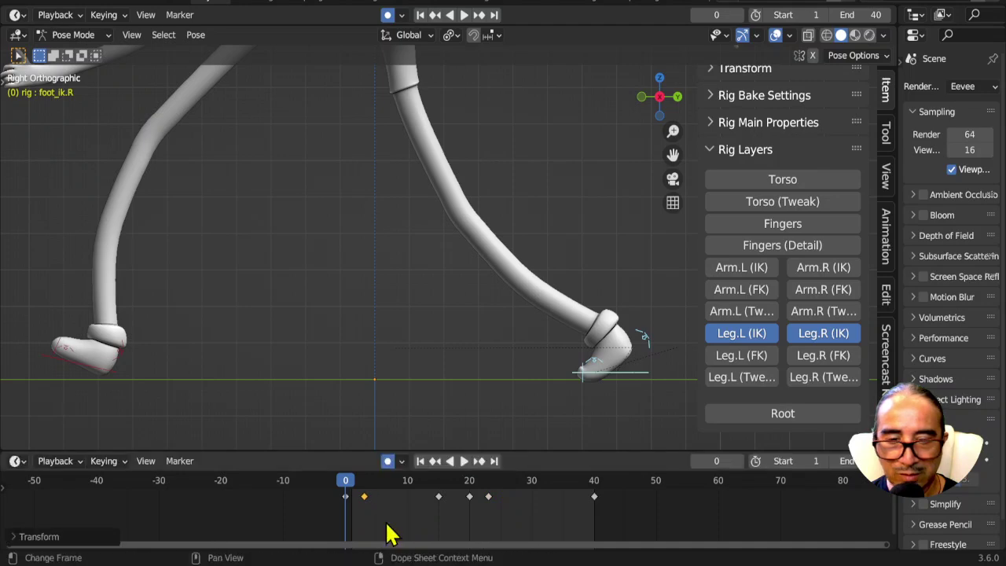
{"action": "key", "text": "space"}
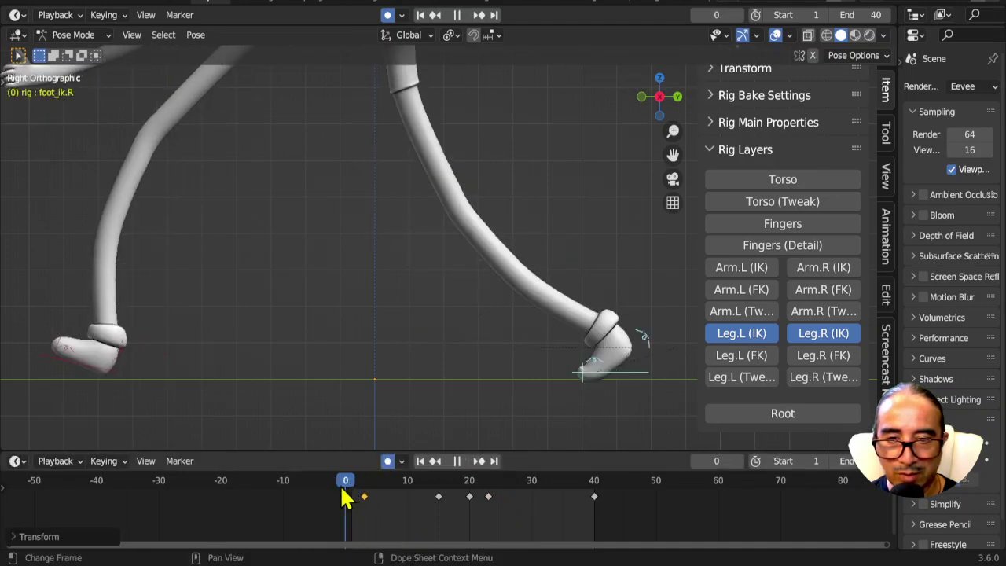
{"action": "key", "text": "Escape"}
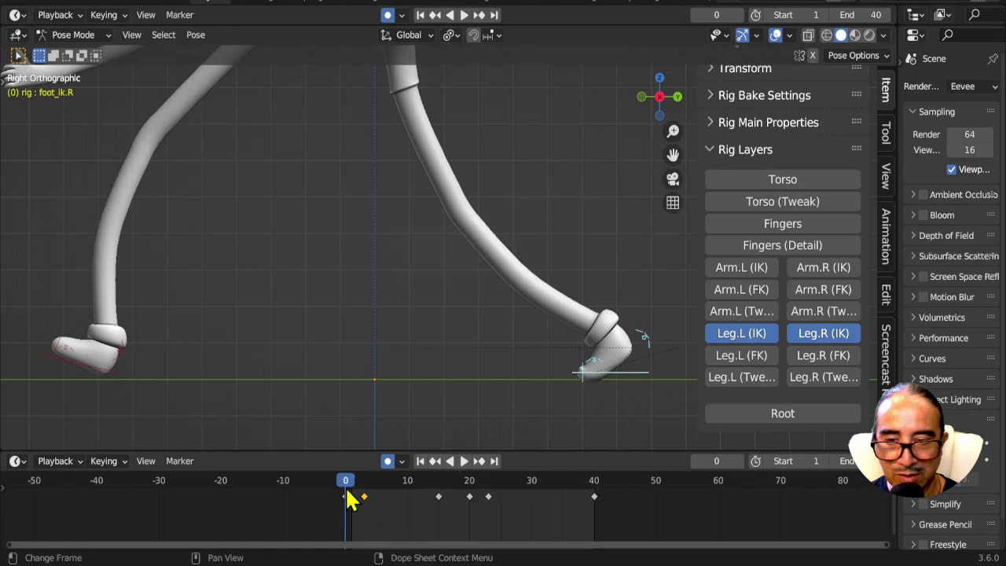
{"action": "key", "text": "space"}
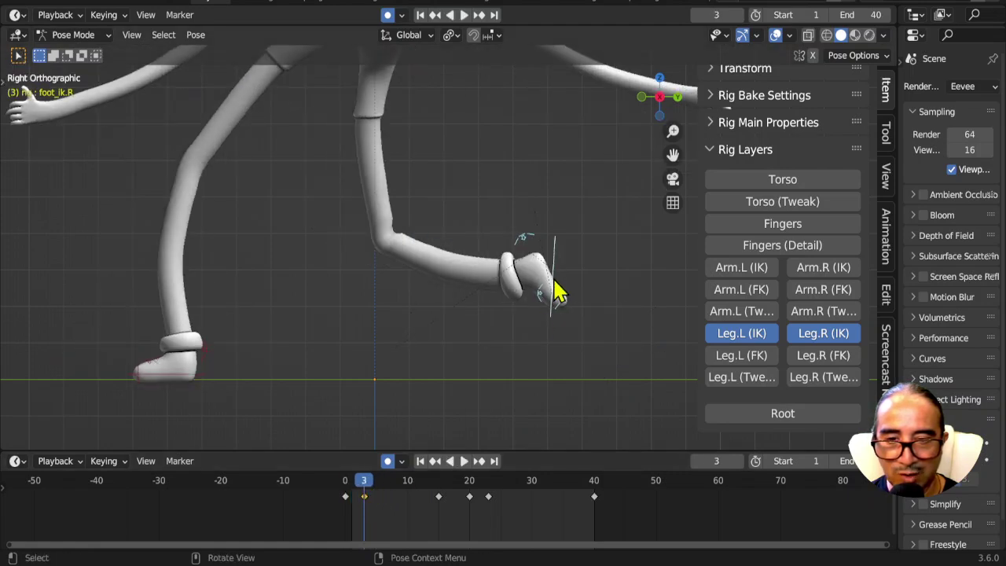
{"action": "key", "text": "space"}
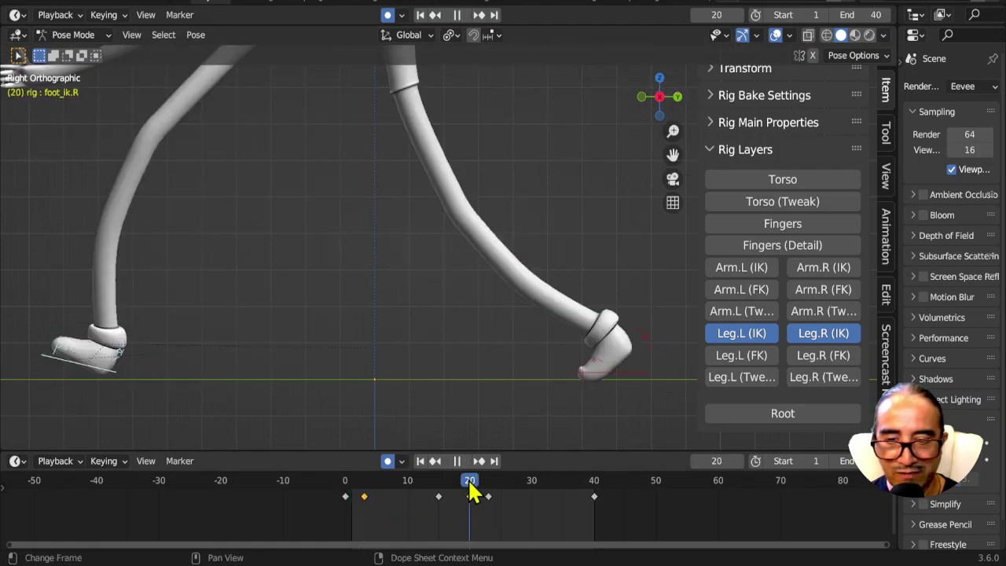
{"action": "left_click", "coordinate": [347, 502]}
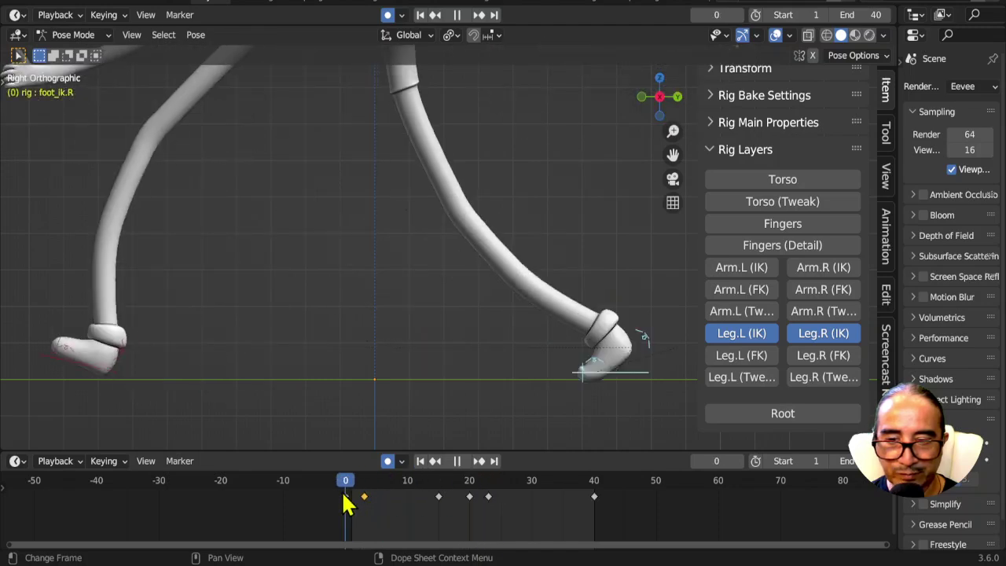
- Move the left foot's frame-25 key to frame 23 and review the step from frame 20
{"action": "left_click_drag", "start_coordinate": [21, 317], "coordinate": [250, 442]}
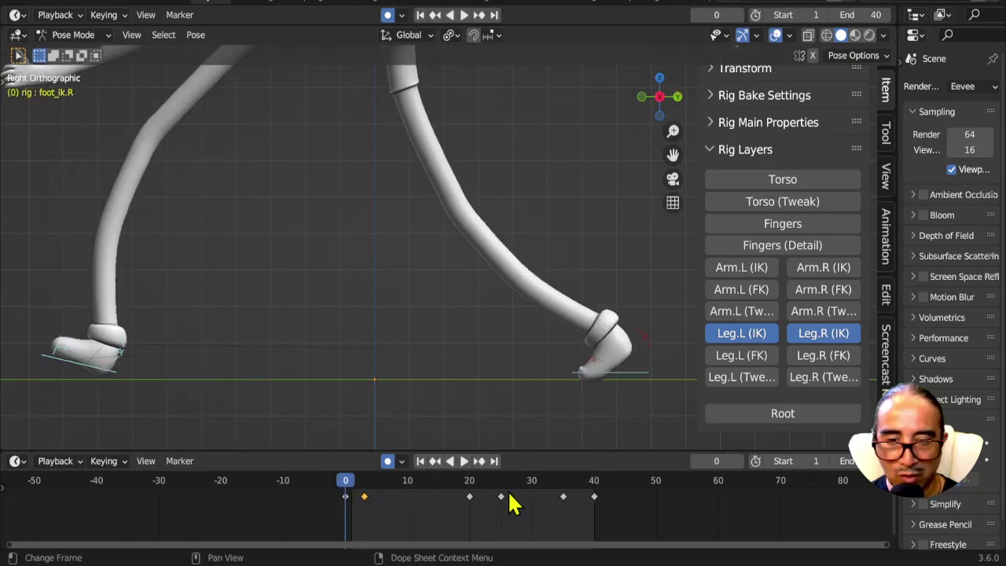
{"action": "key", "text": "g"}
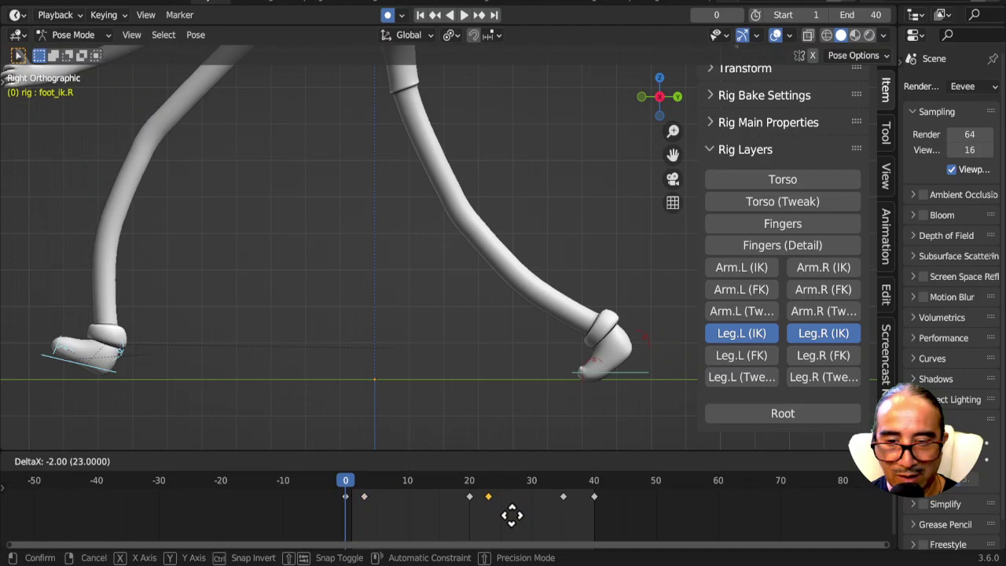
{"action": "left_click", "coordinate": [510, 515]}
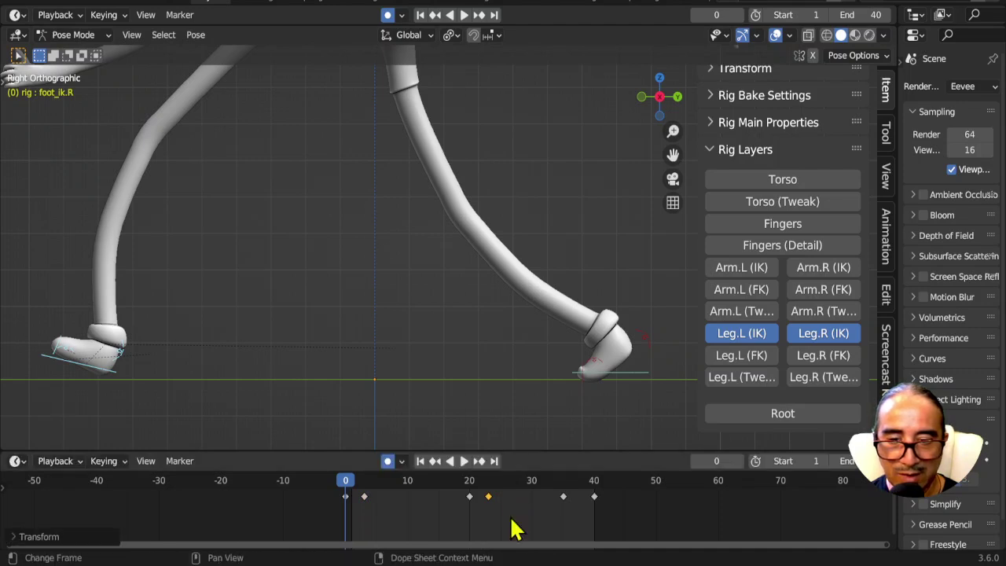
{"action": "left_click", "coordinate": [469, 487]}
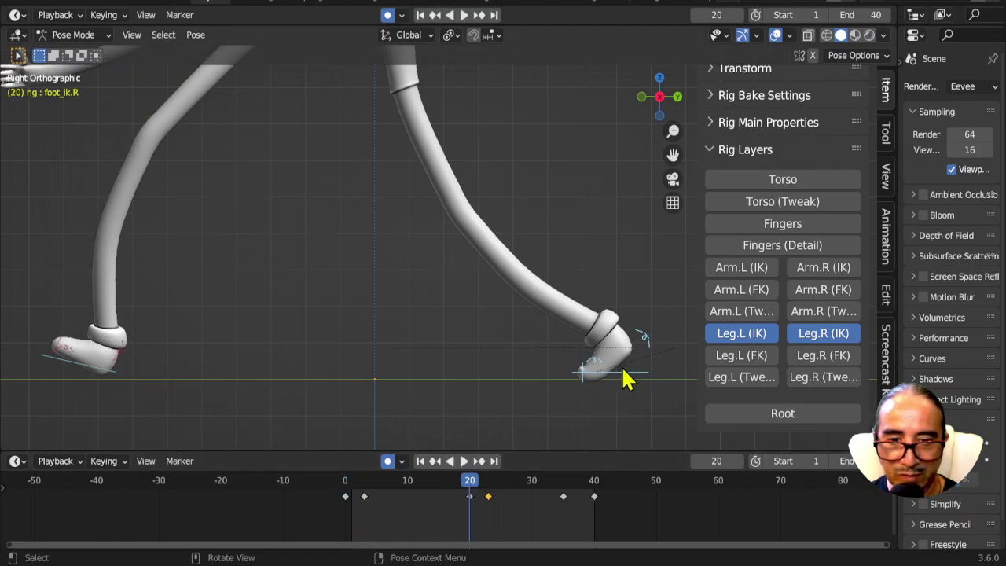
{"action": "key", "text": "space"}
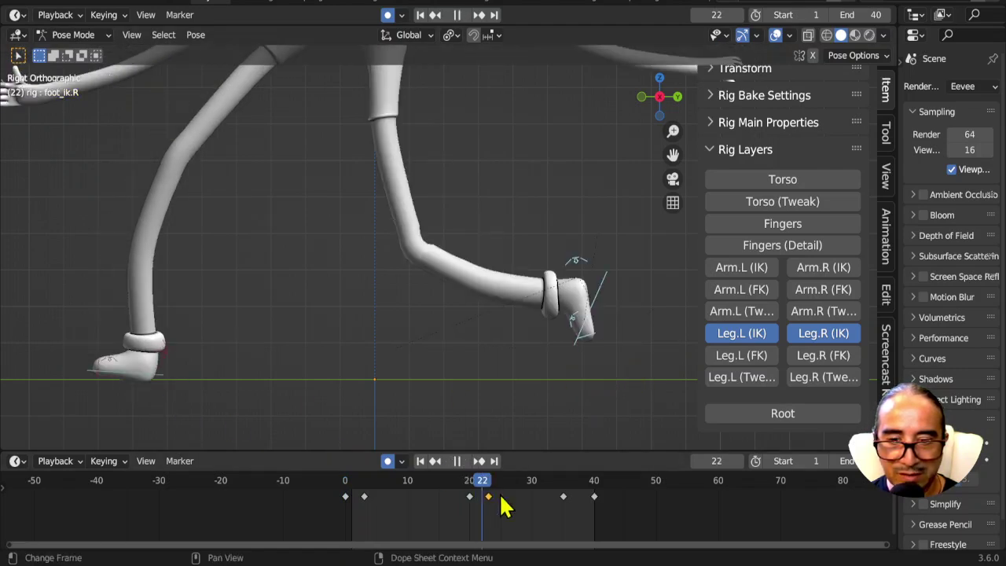
{"action": "left_click_drag", "start_coordinate": [486, 483], "coordinate": [484, 475]}
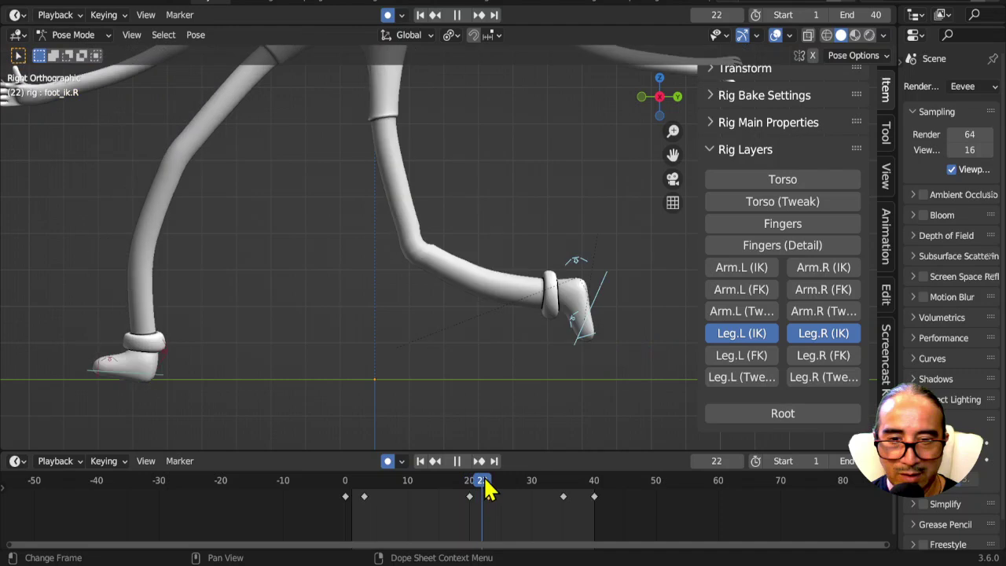
{"action": "left_click", "coordinate": [469, 487]}
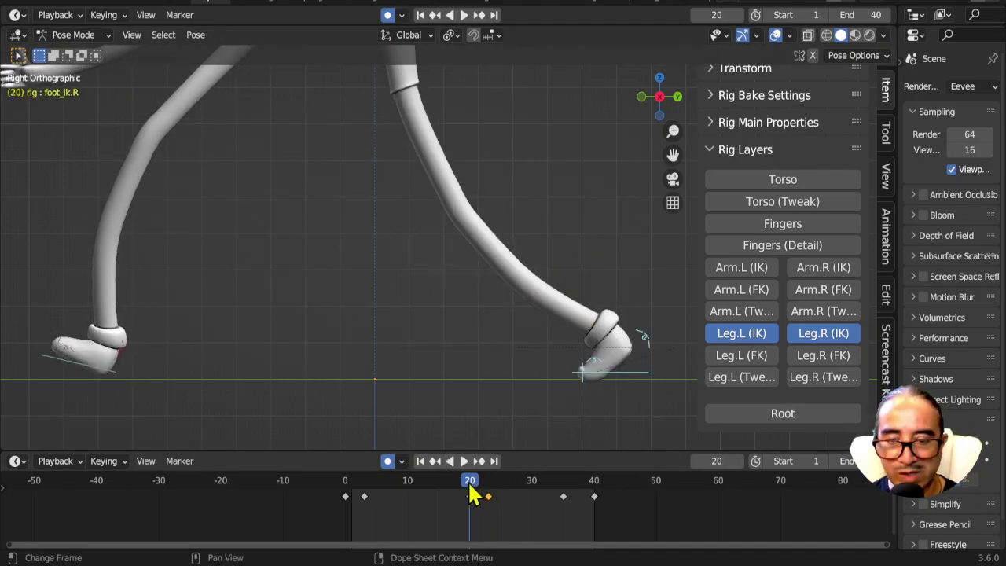
{"action": "key", "text": "space"}
{"action": "left_click_drag", "start_coordinate": [346, 494], "coordinate": [485, 503]}
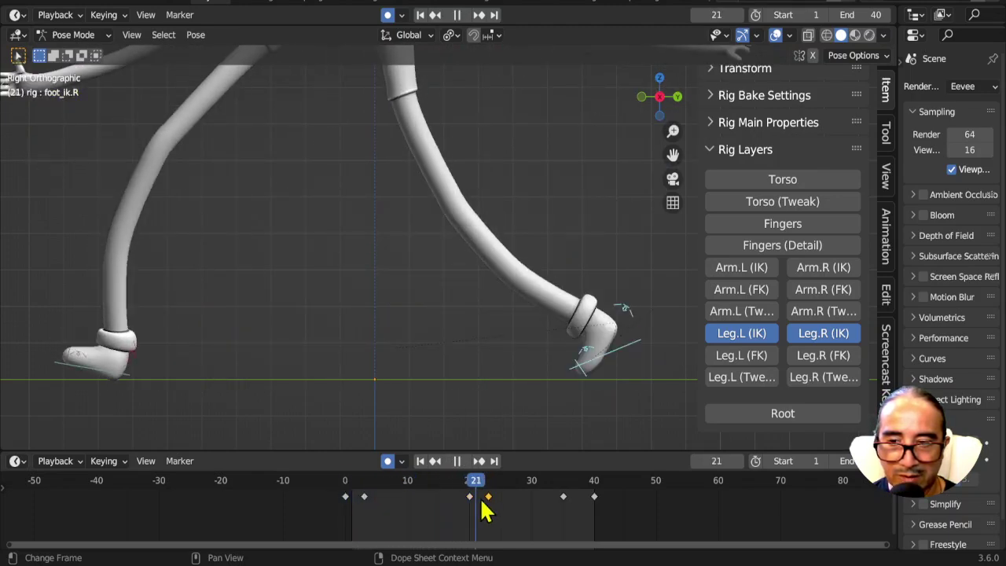
{"action": "left_click", "coordinate": [346, 529]}
- Select the left foot's keys at frames 15 and 35 and scrub the walk to frame 15
{"action": "scroll", "coordinate": [413, 359], "scroll_direction": "down", "scroll_amount": 4}
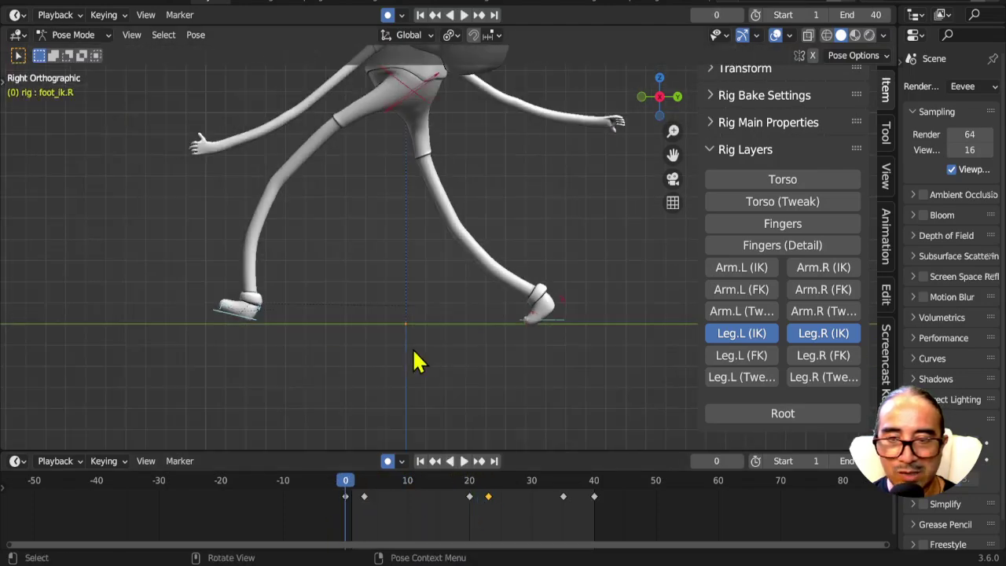
{"action": "scroll", "coordinate": [476, 322], "scroll_direction": "down", "scroll_amount": 3}
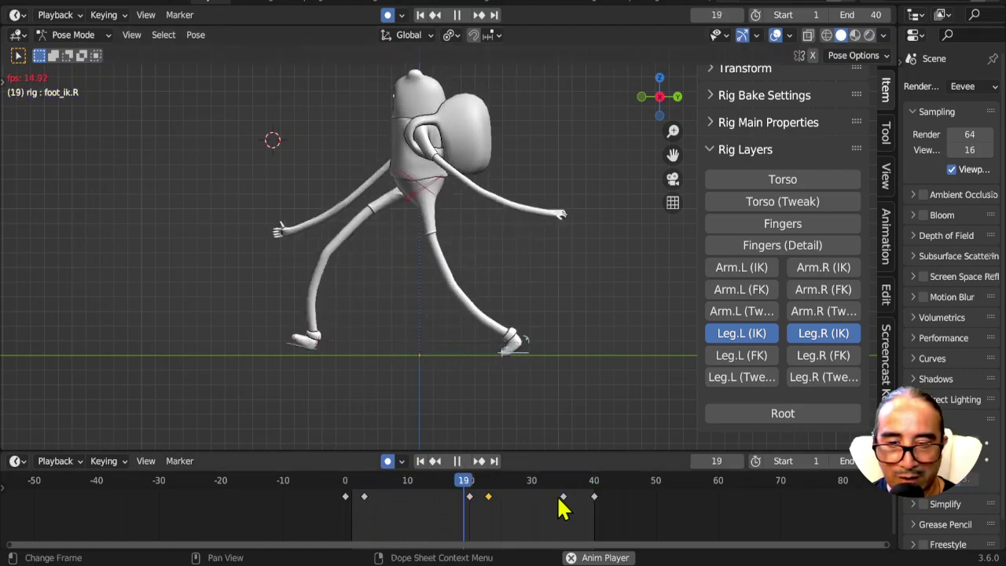
{"action": "left_click", "coordinate": [563, 506]}
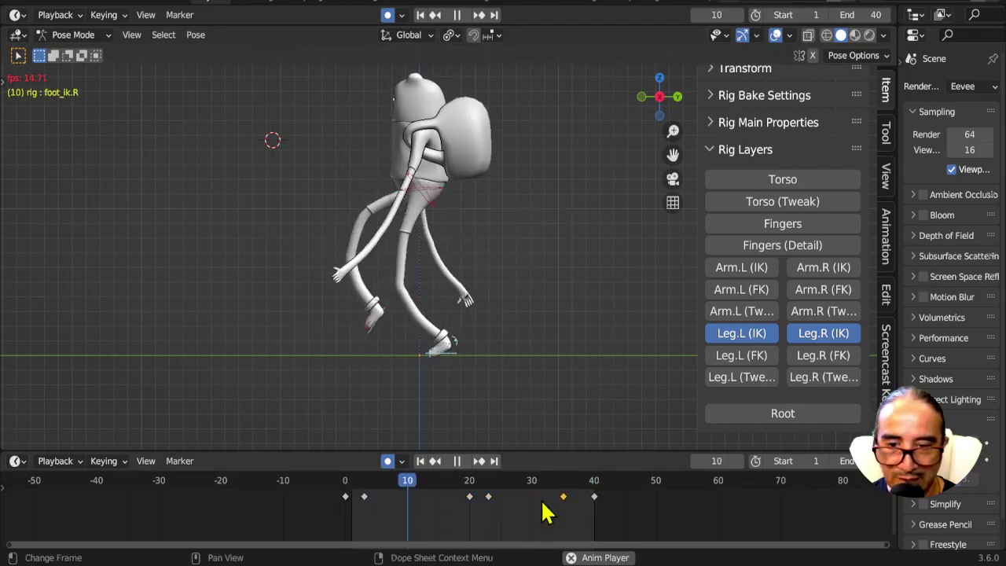
{"action": "left_click", "coordinate": [511, 338]}
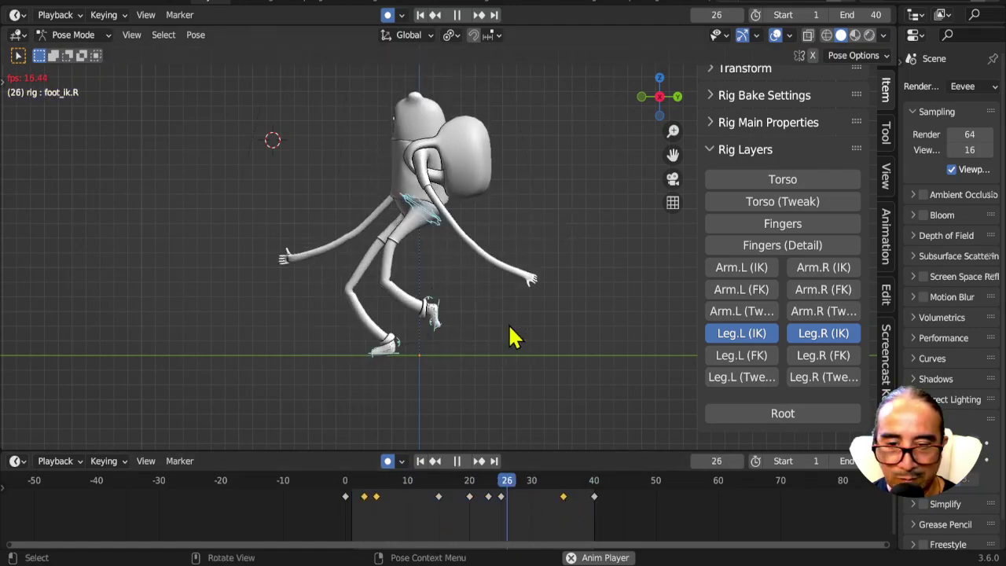
{"action": "left_click", "coordinate": [439, 498]}
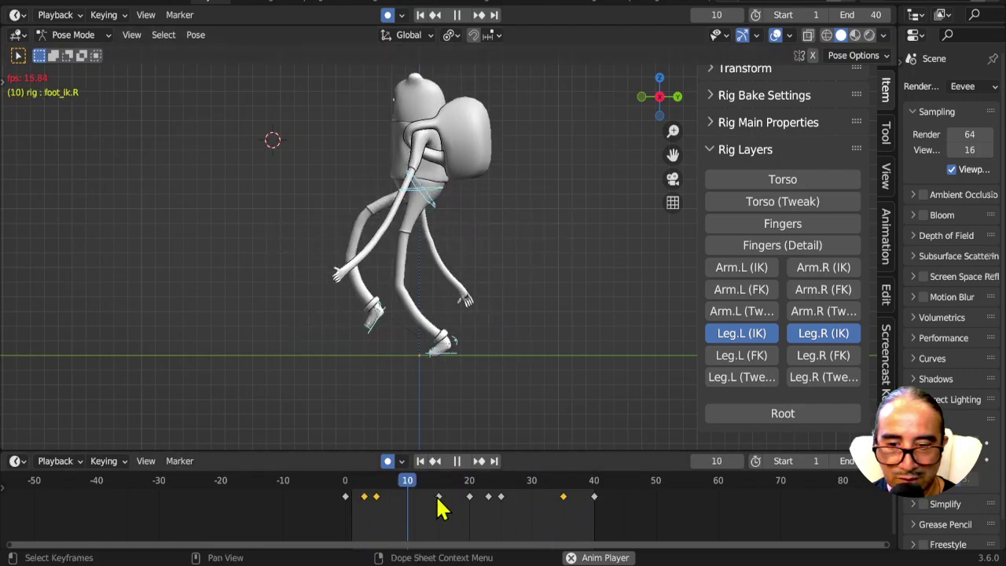
{"action": "left_click", "coordinate": [565, 511], "text": "shift"}
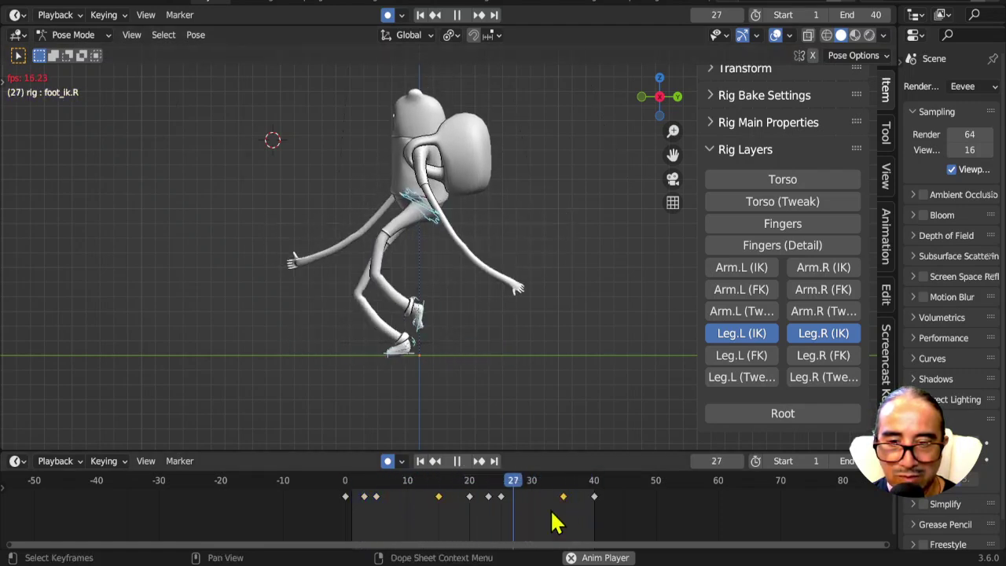
{"action": "left_click", "coordinate": [438, 482]}
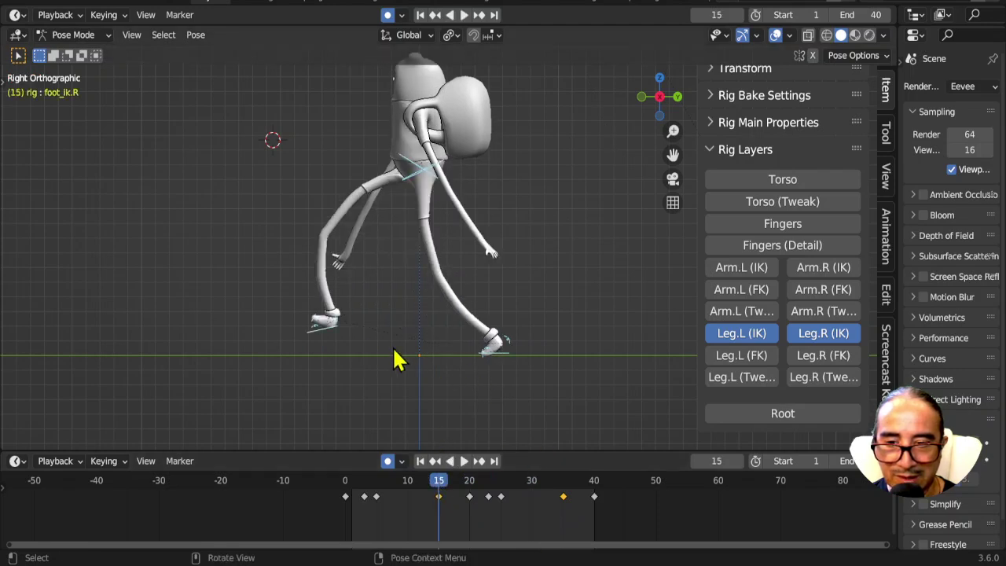
{"action": "scroll", "coordinate": [350, 393], "scroll_direction": "up", "scroll_amount": 2}
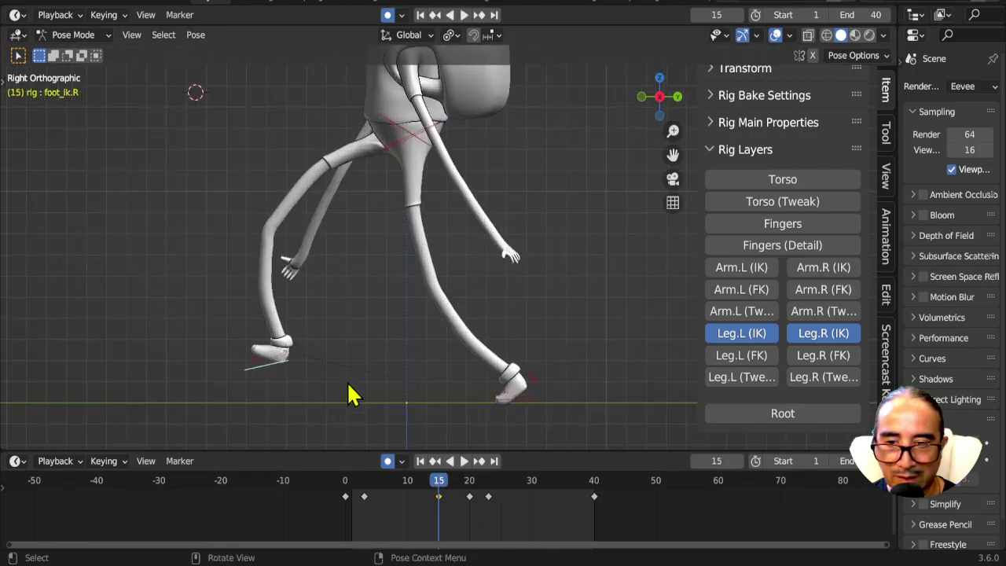
{"action": "scroll", "coordinate": [346, 392], "scroll_direction": "down", "scroll_amount": 2}
{"action": "mouse_move", "coordinate": [439, 491]}
{"action": "left_mouse_down"}
{"action": "mouse_move", "coordinate": [431, 505]}
{"action": "mouse_move", "coordinate": [488, 511]}
{"action": "mouse_move", "coordinate": [440, 513]}
{"action": "left_mouse_up"}
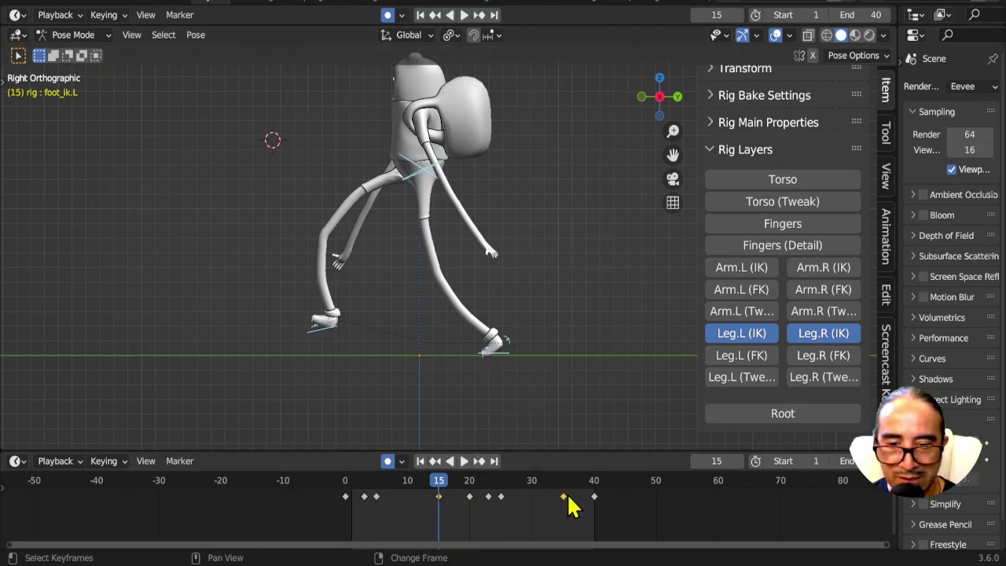
- Slide the left foot's frame-15 and frame-35 keys later to about 18 and 38
{"action": "key", "text": "g"}
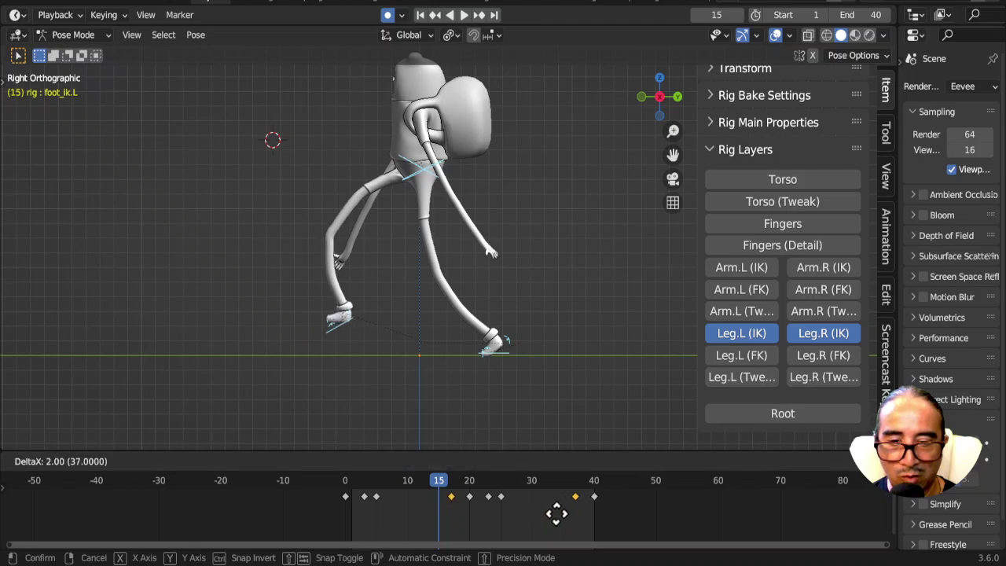
{"action": "left_click", "coordinate": [569, 513]}
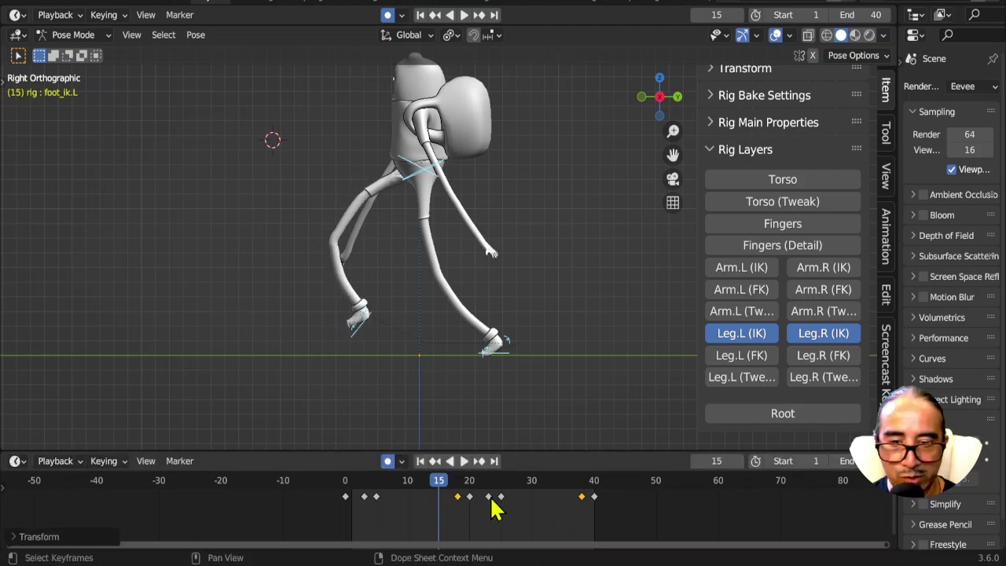
{"action": "key", "text": "Down"}
{"action": "key", "text": "Down"}
{"action": "key", "text": "Down"}
{"action": "key", "text": "Up"}
{"action": "key", "text": "Up"}
{"action": "key", "text": "Down"}
{"action": "key", "text": "Down"}
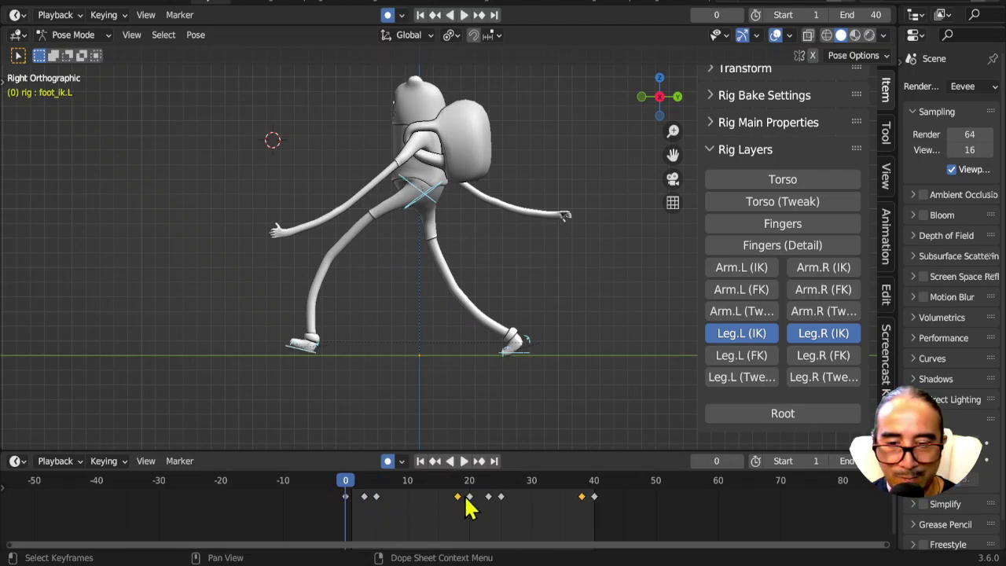
{"action": "key", "text": "space"}
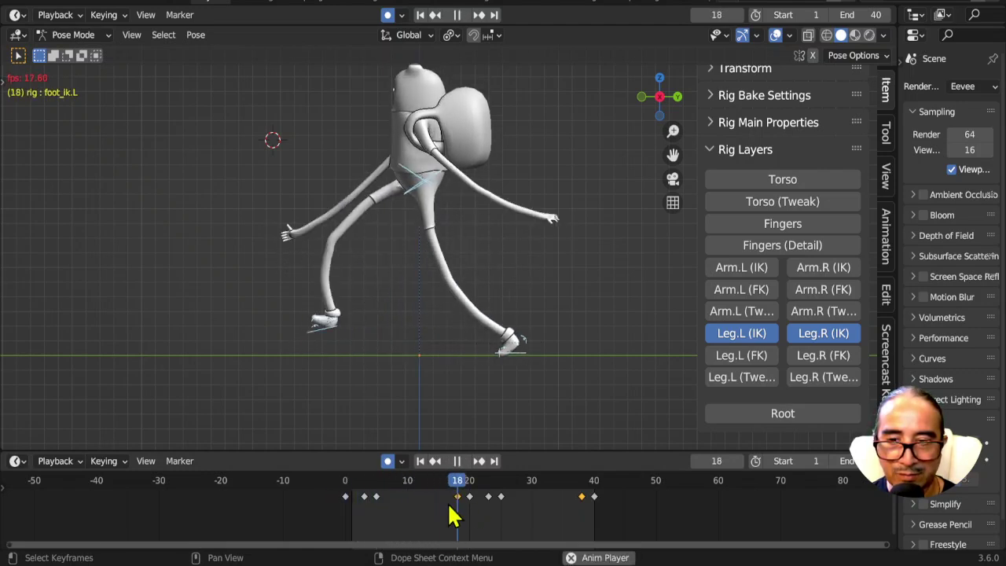
{"action": "key", "text": "space"}
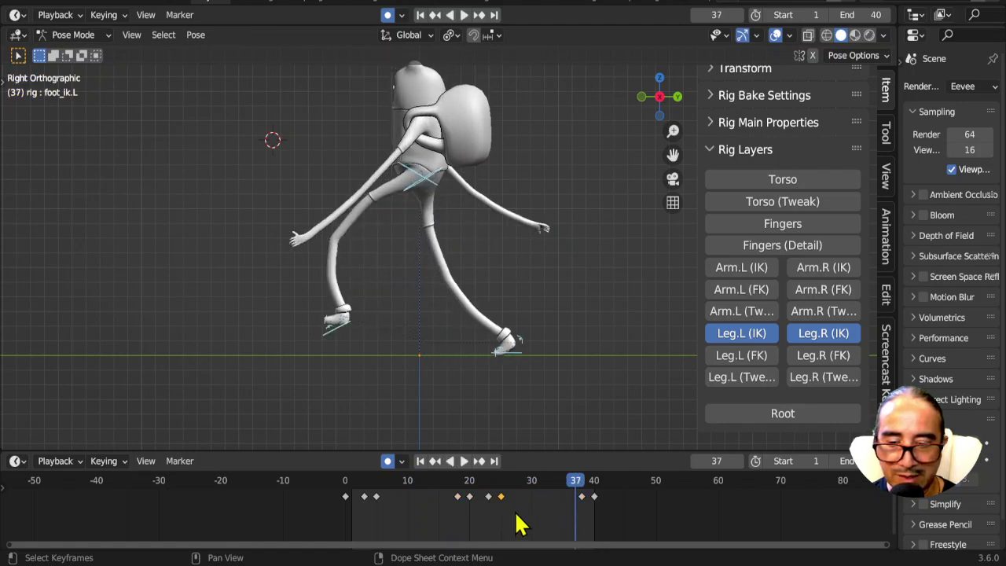
- Nudge the selected keys near frame 23 one frame earlier
{"action": "key", "text": "g"}
{"action": "left_click", "coordinate": [506, 511]}
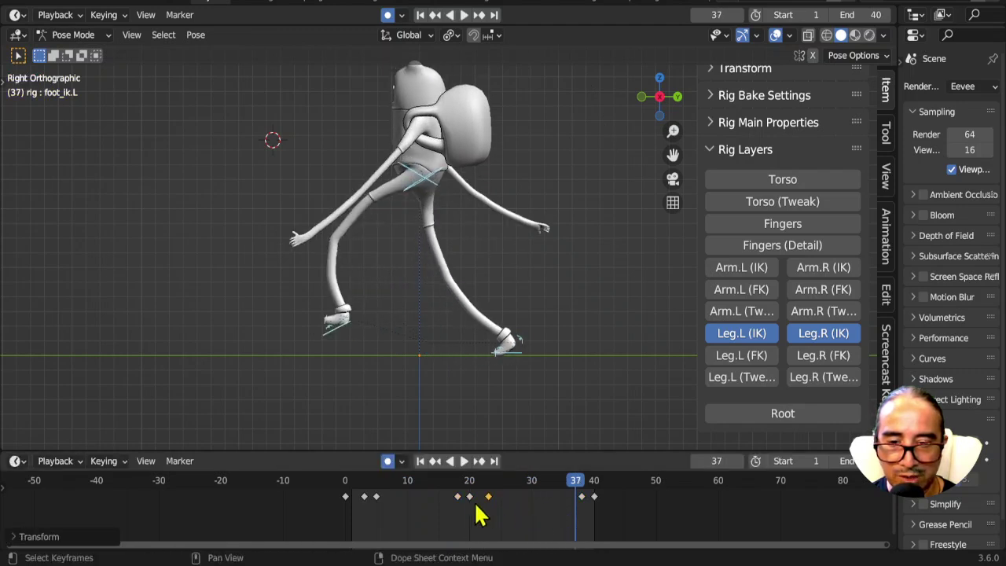
{"action": "key", "text": "g"}
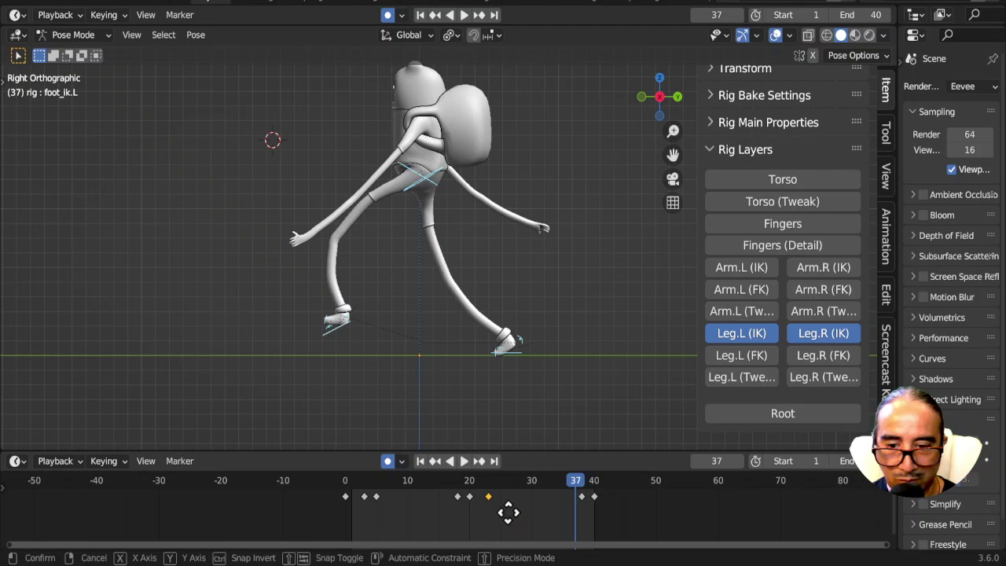
{"action": "left_click", "coordinate": [483, 510]}
{"action": "scroll", "coordinate": [483, 516], "scroll_direction": "up", "scroll_amount": 2}
{"action": "scroll", "coordinate": [483, 516], "scroll_direction": "up", "scroll_amount": 2}
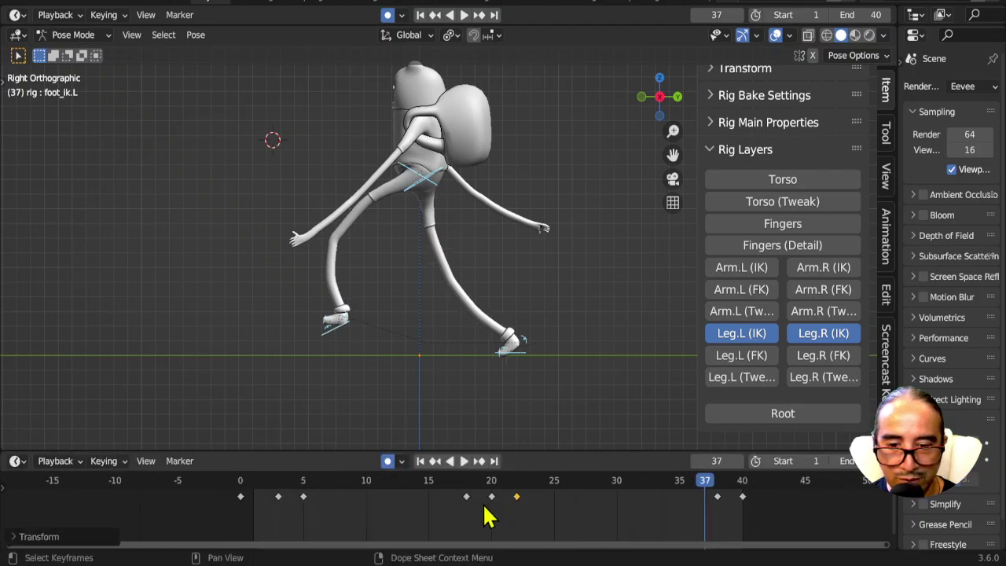
{"action": "scroll", "coordinate": [532, 508], "scroll_direction": "up", "scroll_amount": 2}
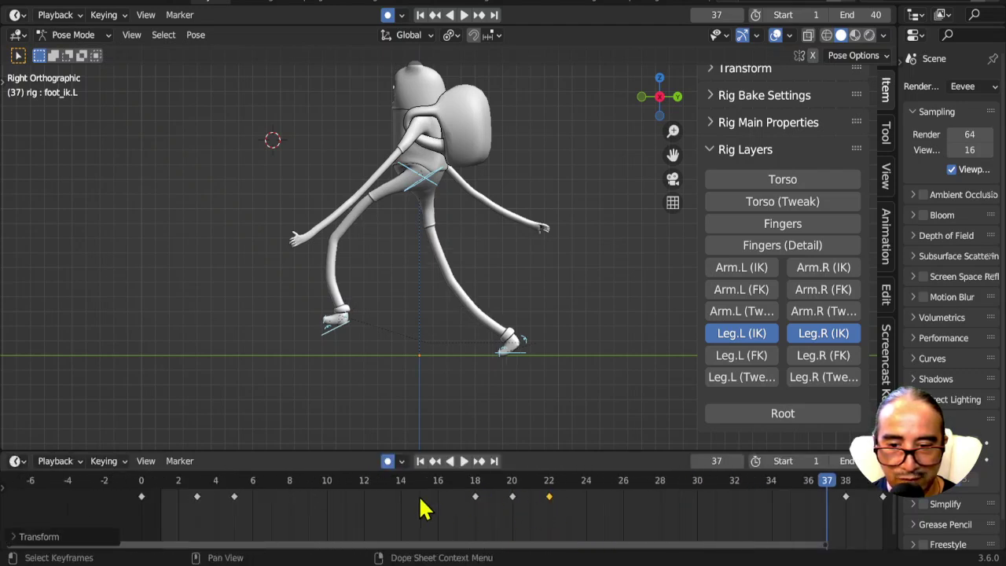
{"action": "scroll", "coordinate": [421, 510], "scroll_direction": "down", "scroll_amount": 1}
{"action": "scroll", "coordinate": [168, 511], "scroll_direction": "up", "scroll_amount": 1}
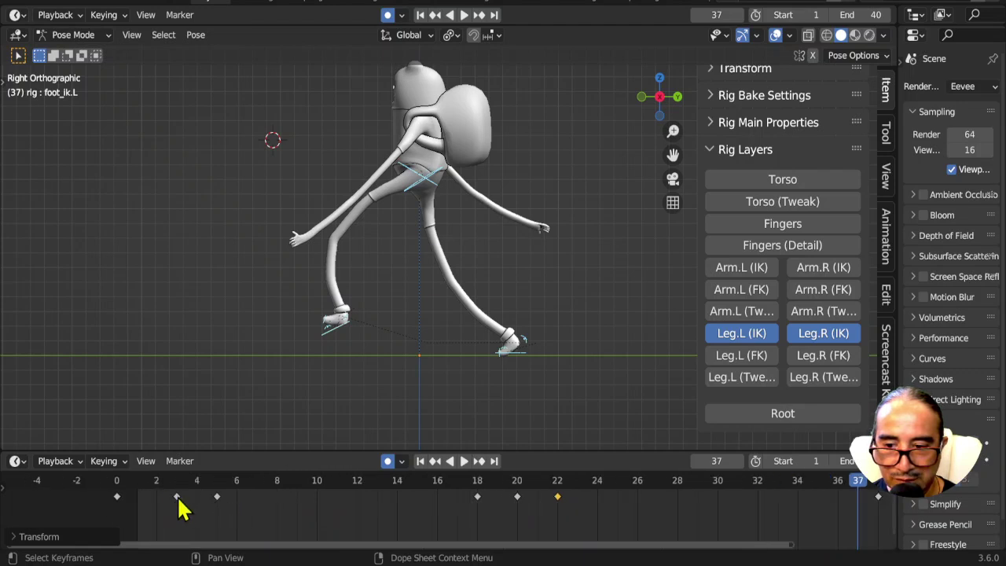
- Move the frame-3 key to frame 2 and the frame-5 key to frame 4, then play
{"action": "key", "text": "g"}
{"action": "left_click", "coordinate": [188, 514]}
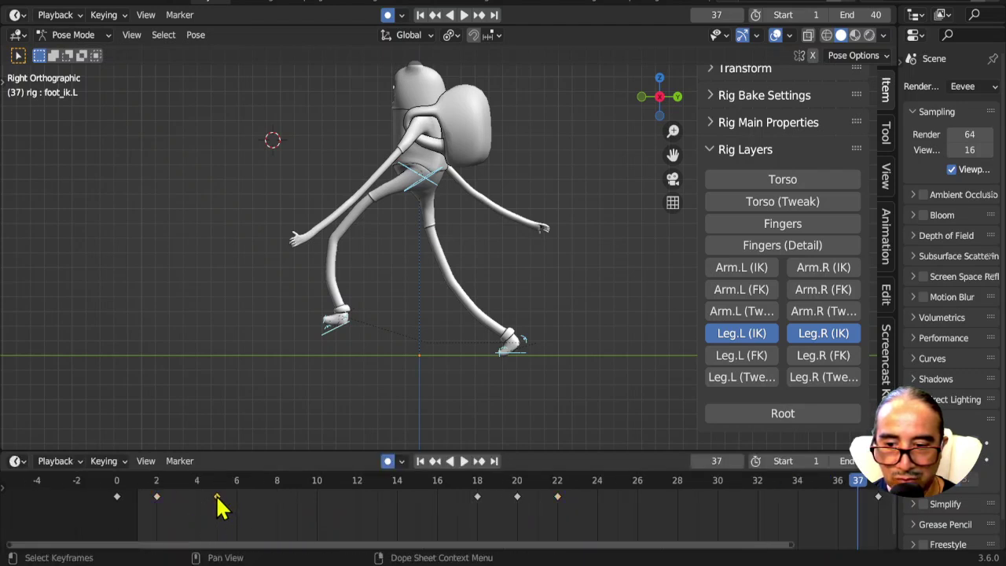
{"action": "key", "text": "g"}
{"action": "left_click", "coordinate": [201, 512]}
{"action": "middle_click_drag", "start_coordinate": [659, 518], "coordinate": [306, 498]}
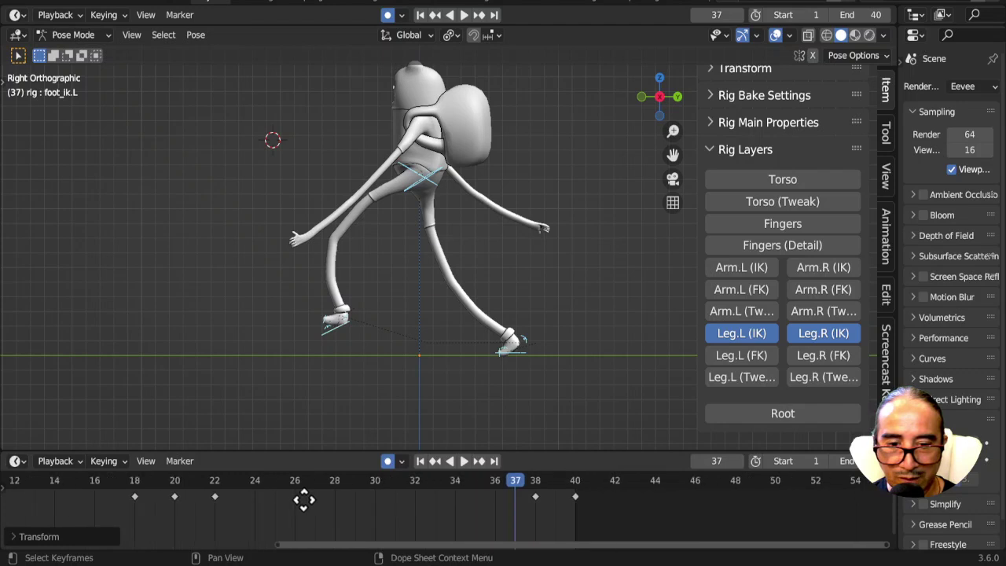
{"action": "scroll", "coordinate": [539, 525], "scroll_direction": "down", "scroll_amount": 3}
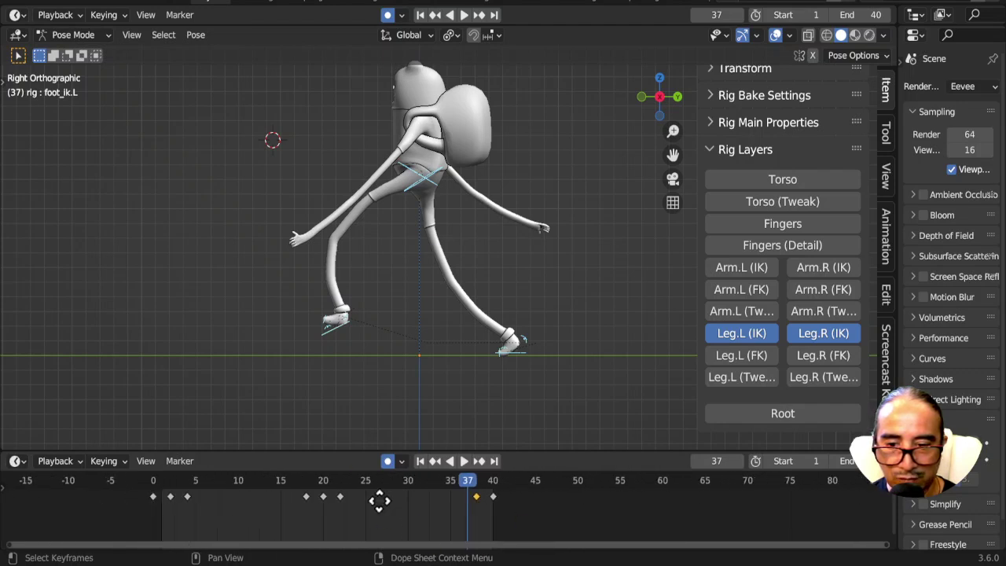
{"action": "scroll", "coordinate": [539, 525], "scroll_direction": "left", "scroll_amount": 5}
{"action": "key", "text": "space"}
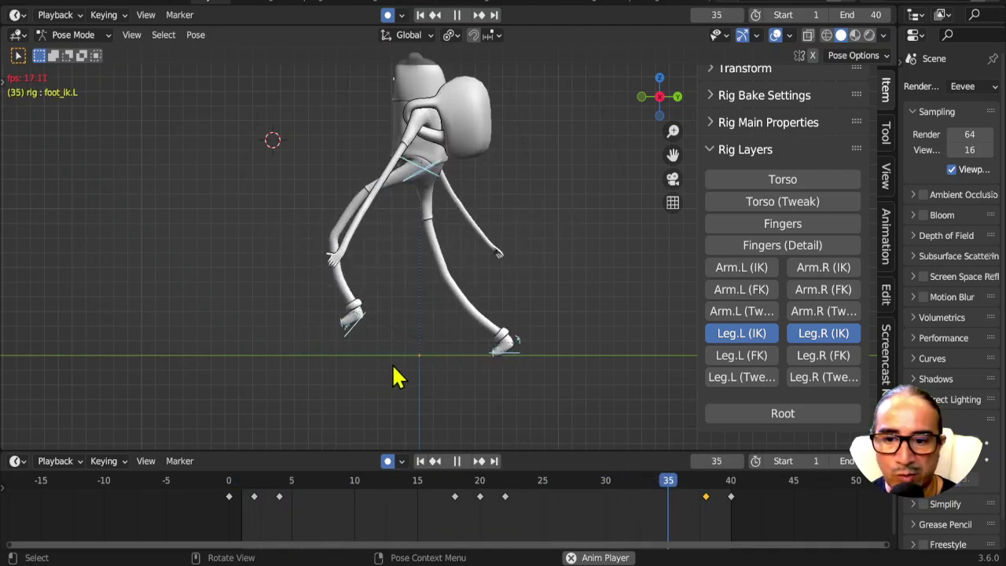
{"action": "mouse_move", "coordinate": [369, 499]}
{"action": "left_mouse_down"}
{"action": "mouse_move", "coordinate": [353, 490]}
{"action": "mouse_move", "coordinate": [406, 492]}
{"action": "mouse_move", "coordinate": [291, 497]}
{"action": "mouse_move", "coordinate": [386, 495]}
{"action": "mouse_move", "coordinate": [333, 498]}
{"action": "mouse_move", "coordinate": [353, 502]}
{"action": "left_mouse_up"}
{"action": "left_click", "coordinate": [362, 503]}
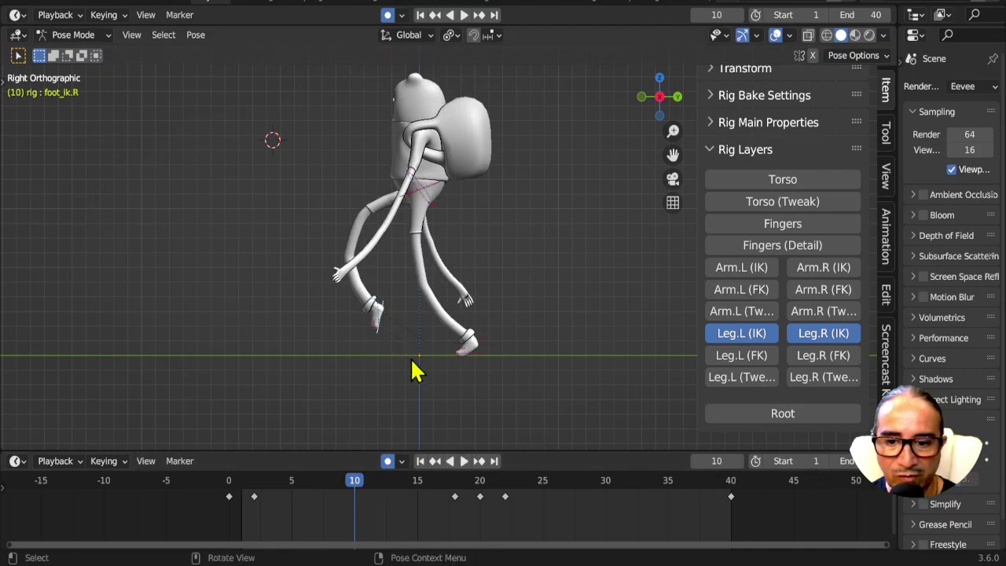
- Lift foot_ik.R at frame 10, paste its mirrored pose at frame 30, and play the walk
{"action": "key", "text": "g"}
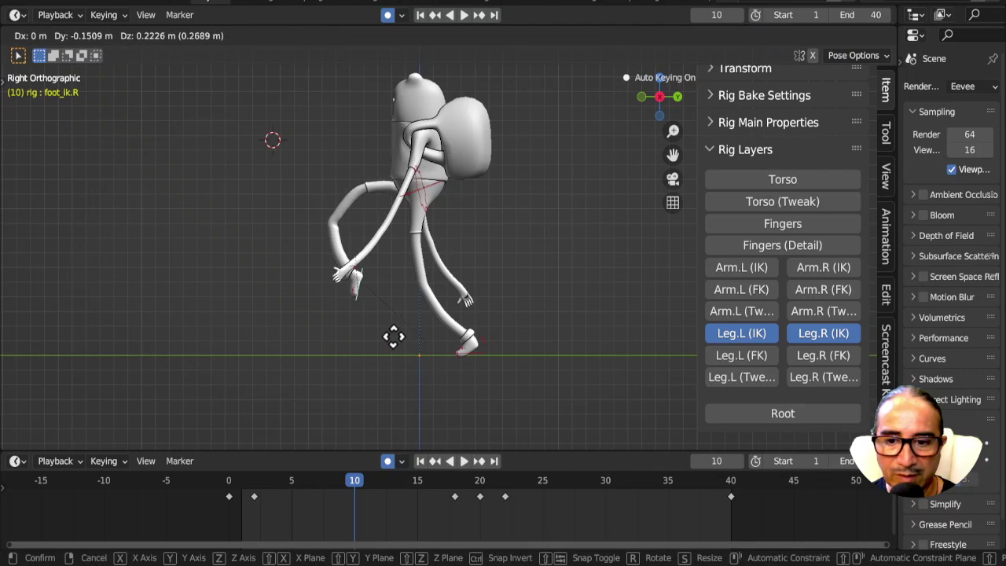
{"action": "left_click", "coordinate": [397, 350]}
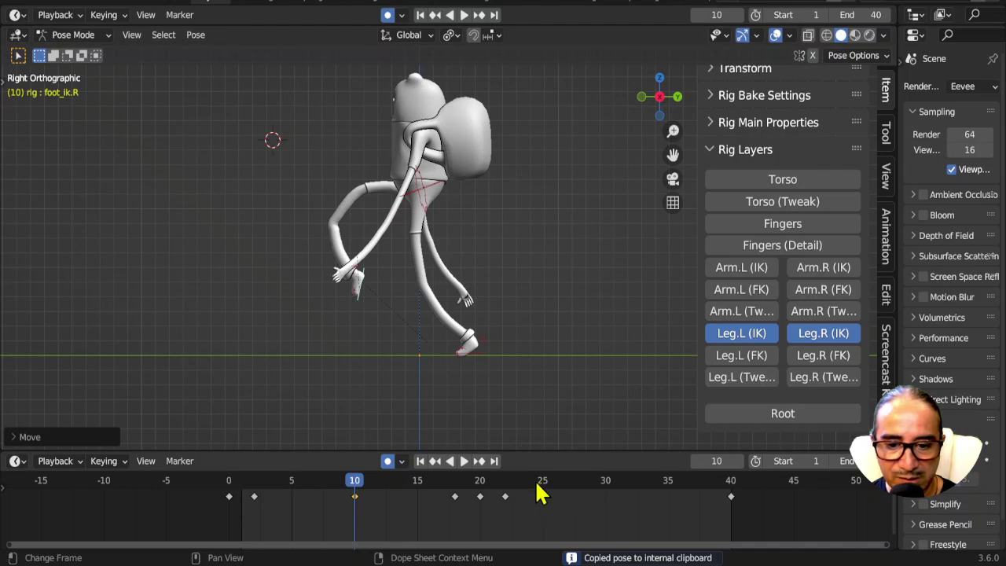
{"action": "left_click", "coordinate": [606, 482]}
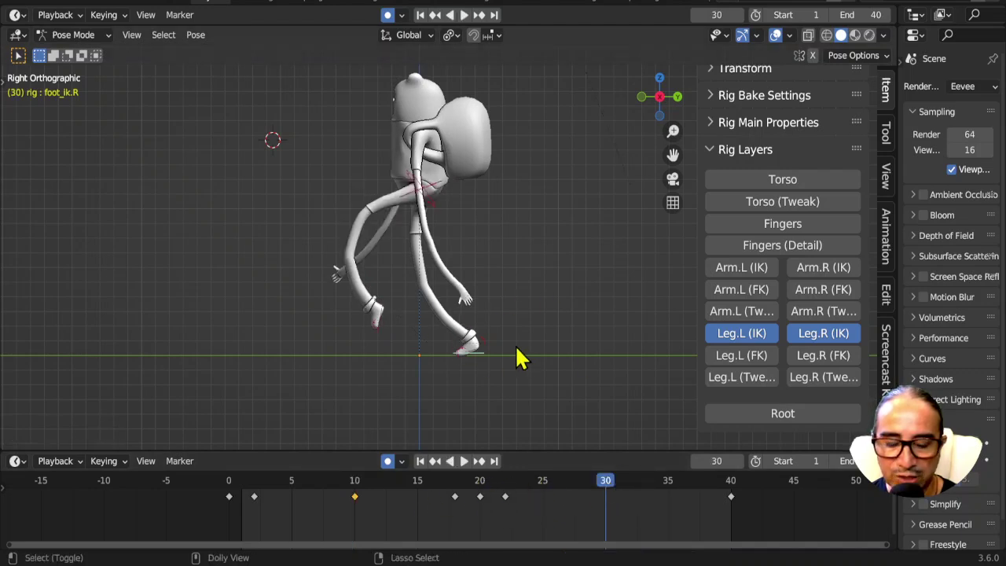
{"action": "key", "text": "ctrl+shift+v"}
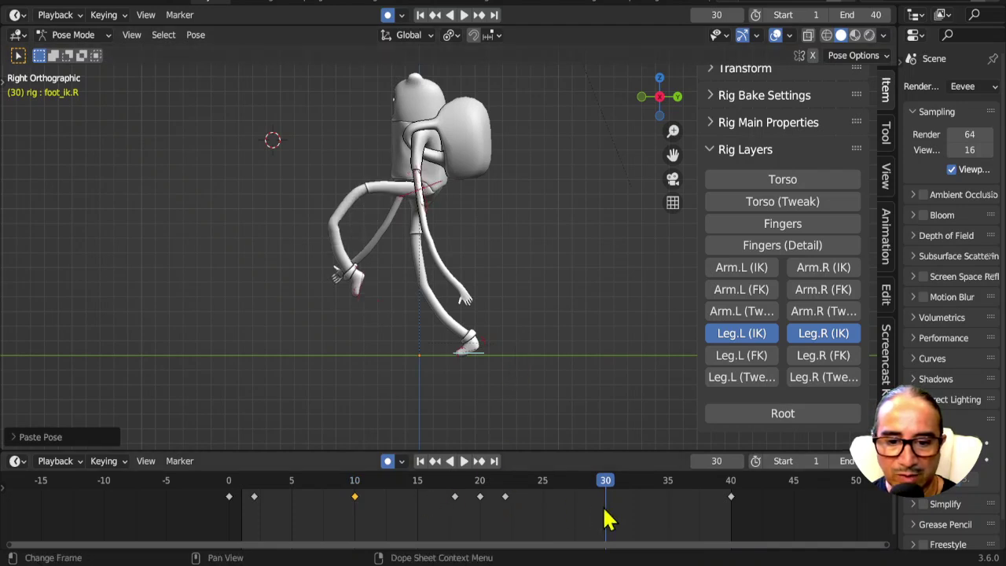
{"action": "left_click", "coordinate": [366, 297]}
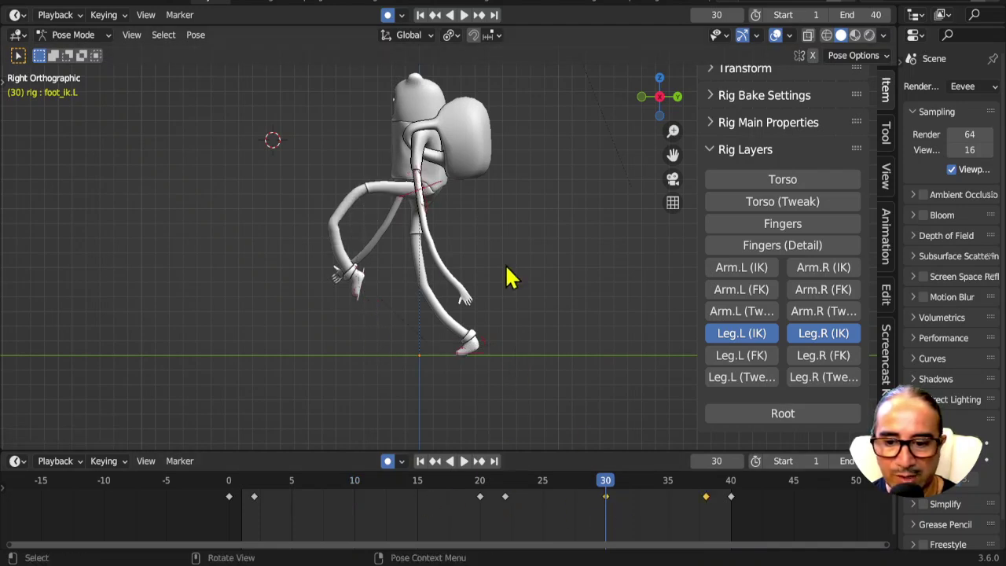
{"action": "key", "text": "space"}
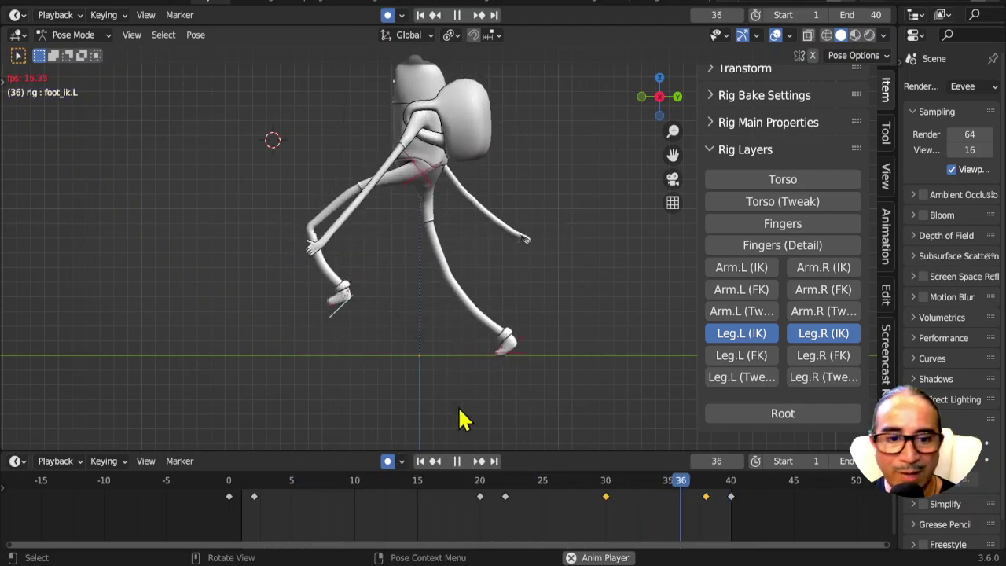
{"action": "left_click", "coordinate": [745, 377]}
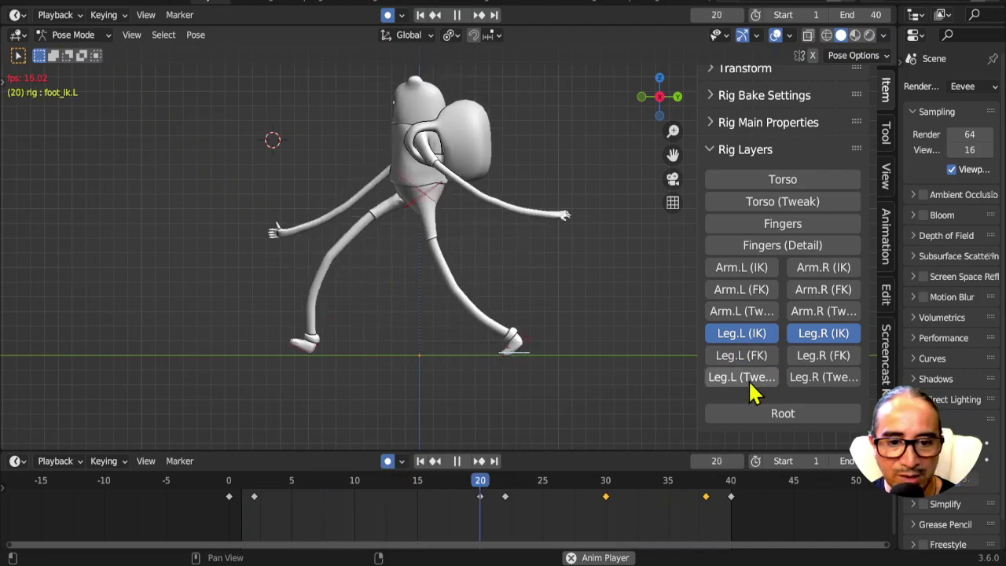
- Show the right leg tweak layer, hide both leg IK layers, and select all tweak bones
{"action": "left_click", "coordinate": [822, 377]}
{"action": "left_click", "coordinate": [823, 336]}
{"action": "left_click", "coordinate": [742, 337]}
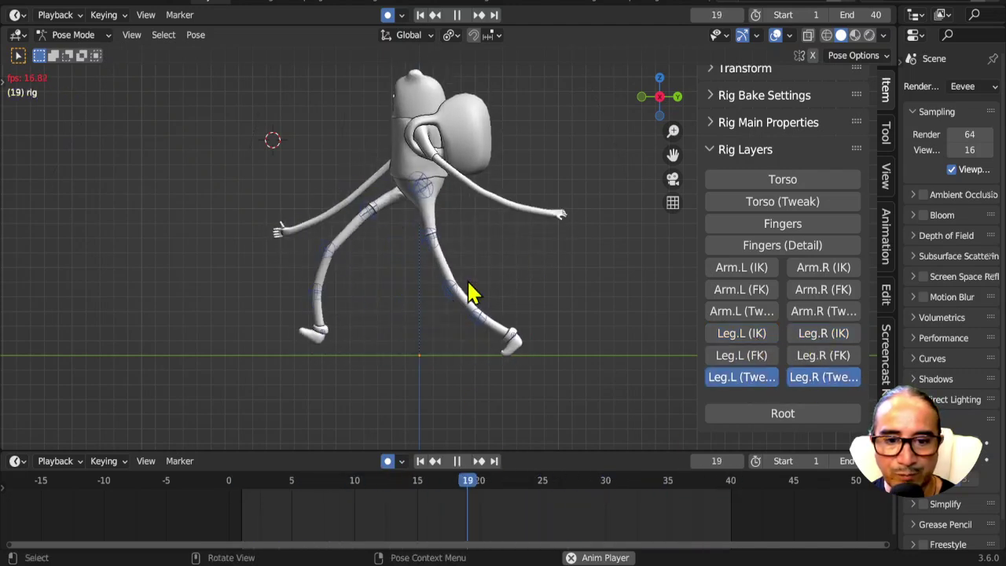
{"action": "key", "text": "a"}
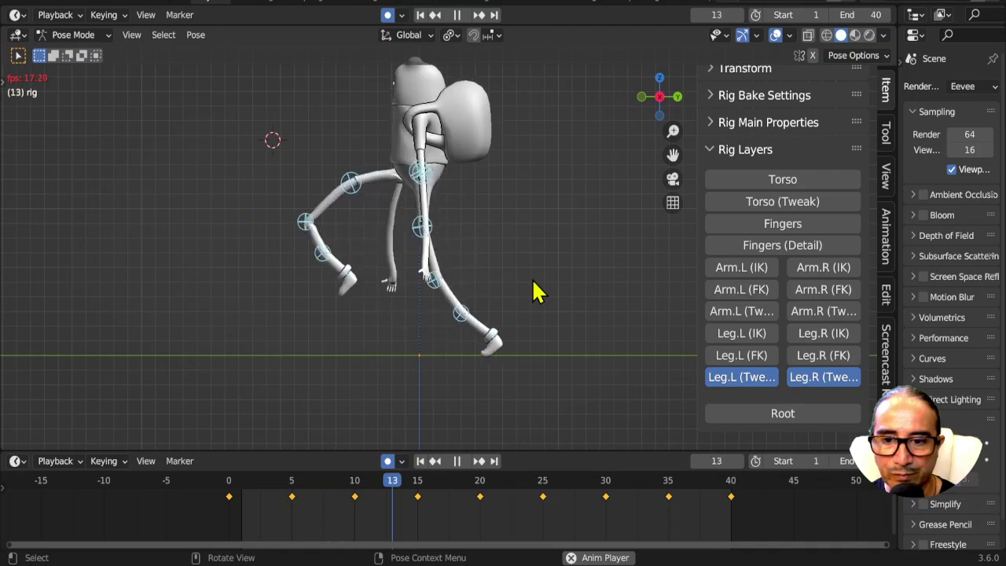
- Stop playback and move the right shin tweak's frame-5 key to frame 3
{"action": "key", "text": "space"}
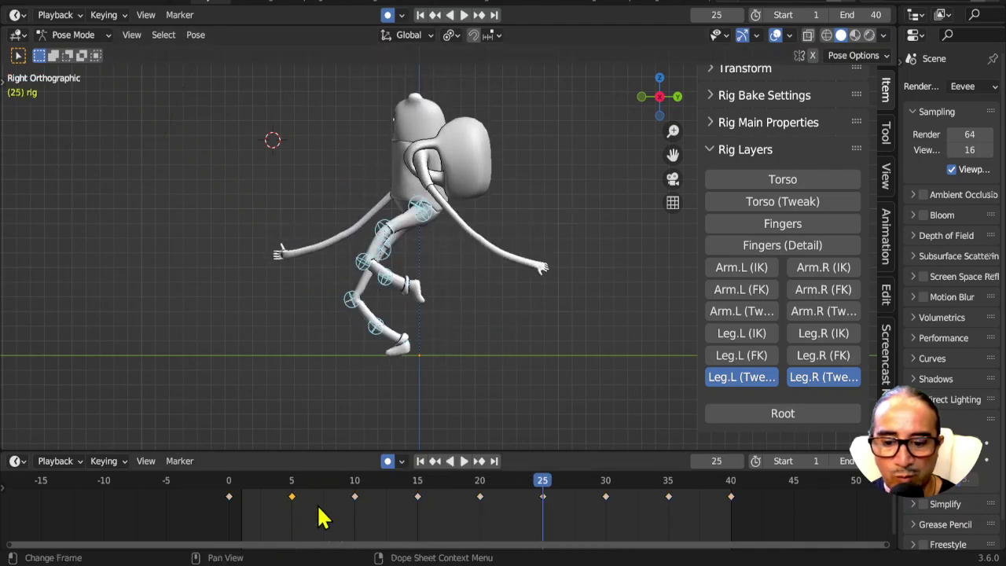
{"action": "left_click_drag", "start_coordinate": [233, 495], "coordinate": [254, 491]}
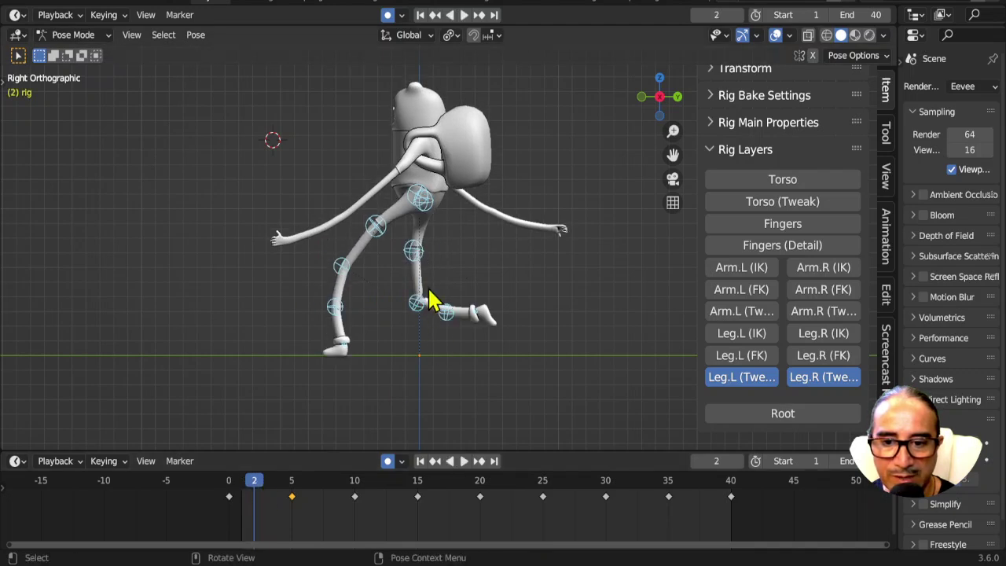
{"action": "left_click", "coordinate": [416, 306]}
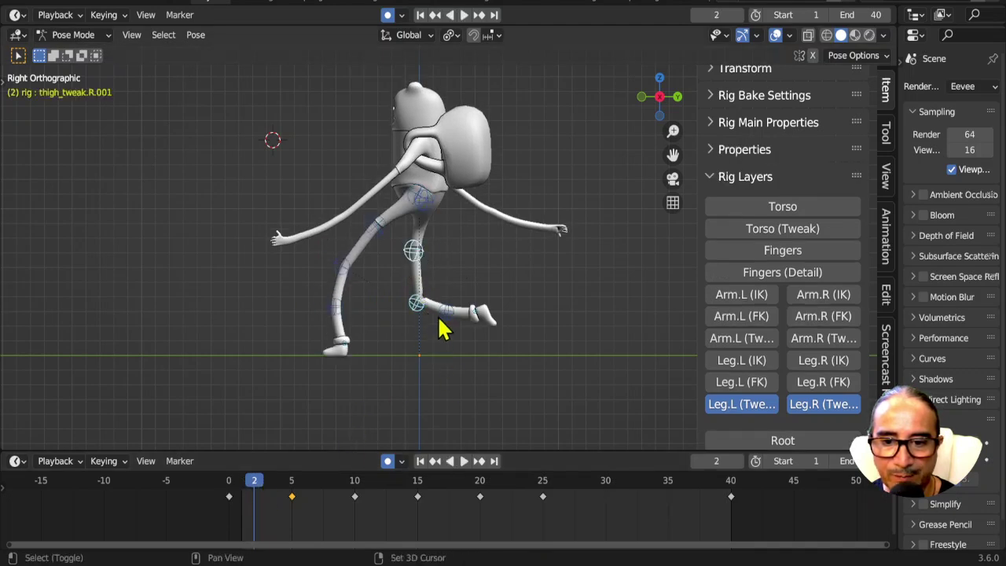
{"action": "left_click_drag", "start_coordinate": [238, 485], "coordinate": [271, 488]}
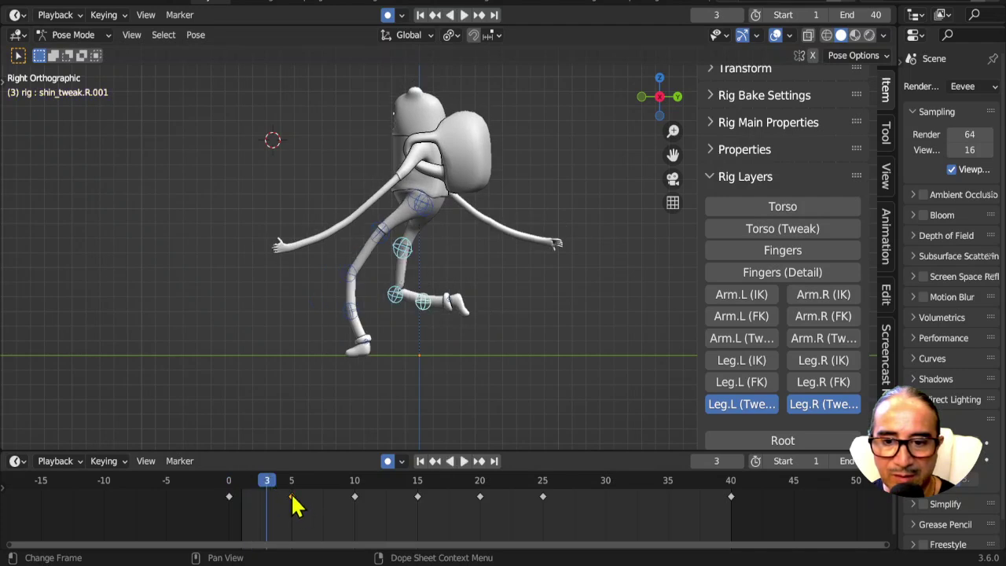
{"action": "key", "text": "g"}
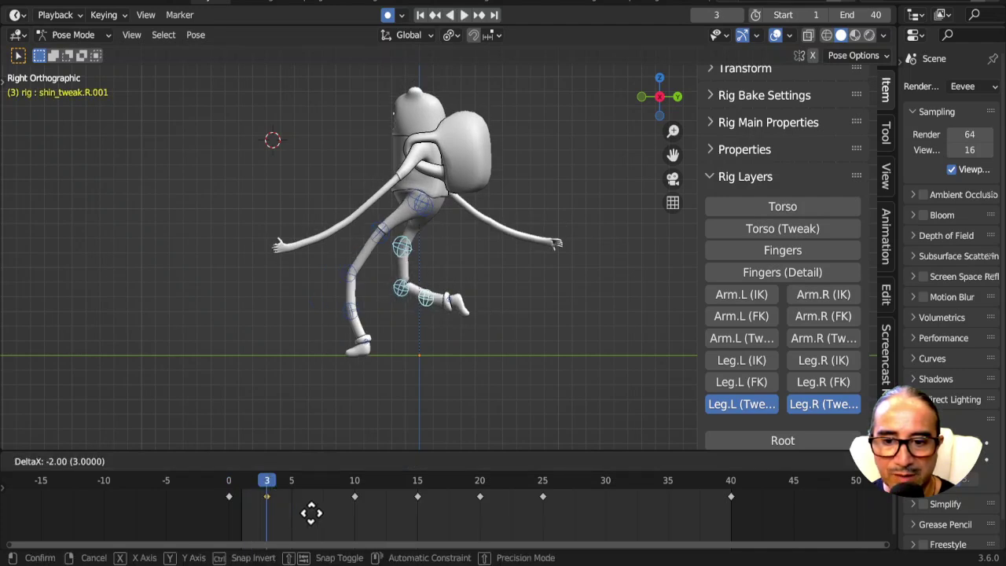
{"action": "left_click", "coordinate": [291, 525]}
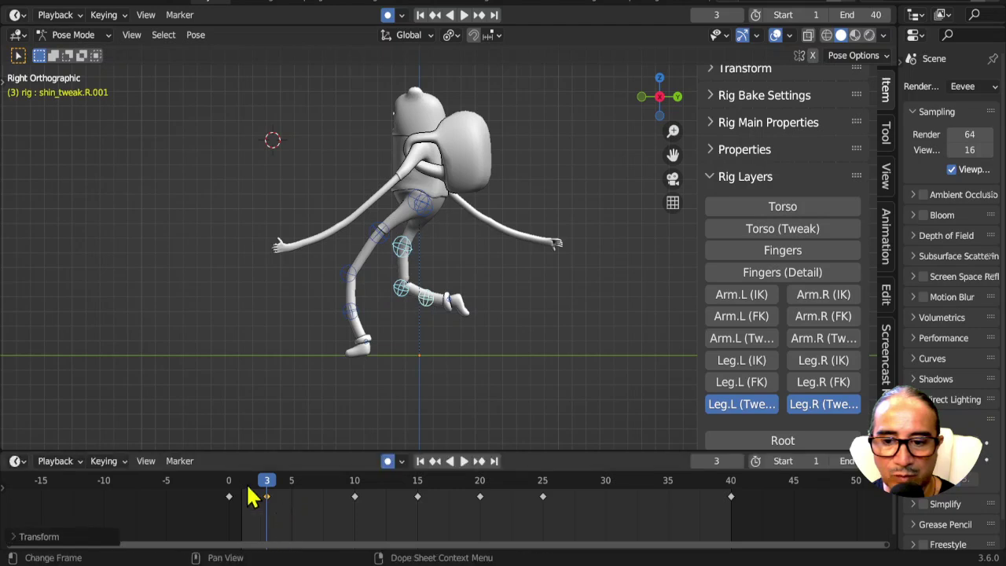
- Raise the right shin tweak at frame 3 to bend the right leg, then review frames 0–4
{"action": "left_click_drag", "start_coordinate": [252, 489], "coordinate": [268, 489]}
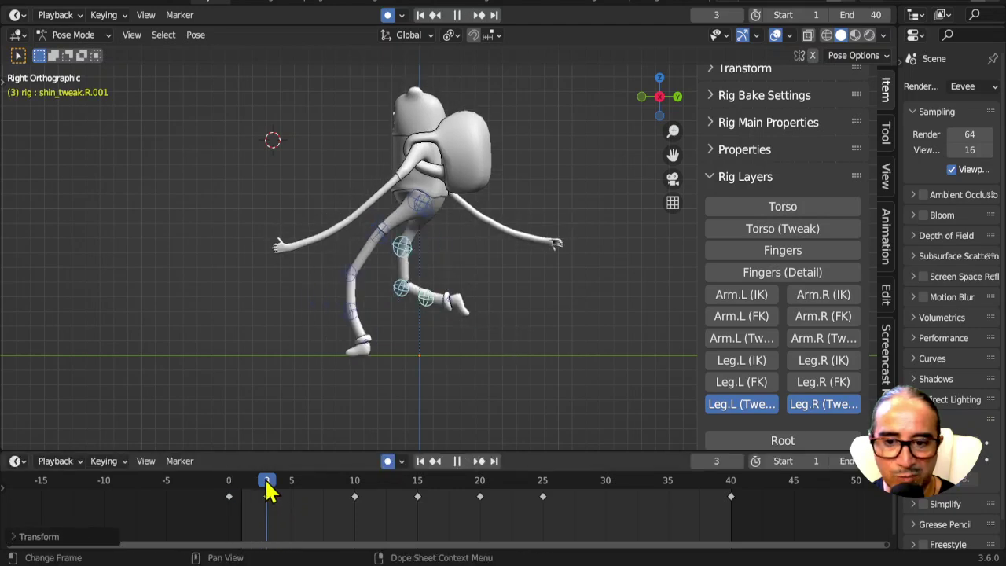
{"action": "key", "text": "g"}
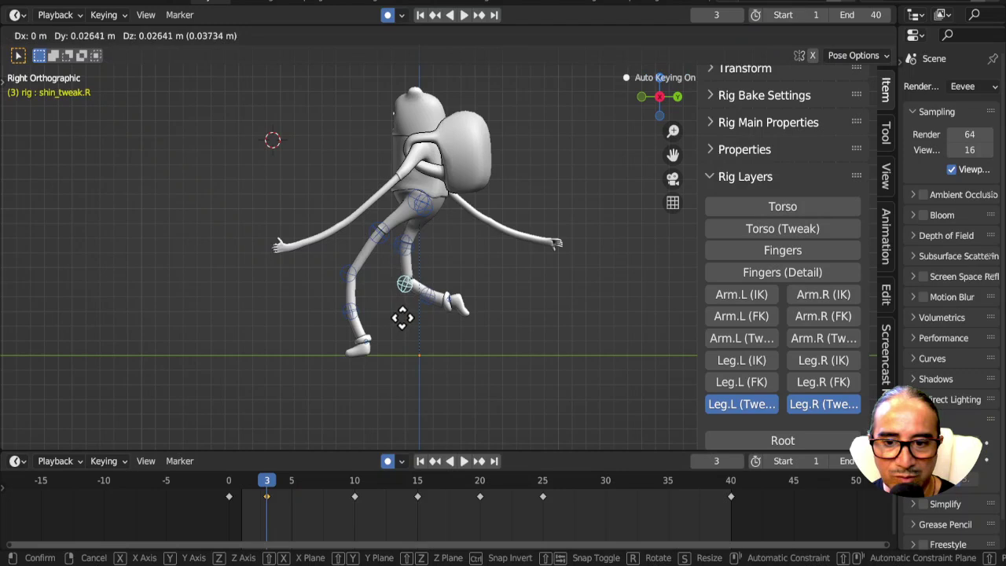
{"action": "left_click", "coordinate": [406, 330]}
{"action": "mouse_move", "coordinate": [228, 494]}
{"action": "left_mouse_down"}
{"action": "mouse_move", "coordinate": [391, 497]}
{"action": "mouse_move", "coordinate": [363, 506]}
{"action": "mouse_move", "coordinate": [354, 497]}
{"action": "left_mouse_up"}
- Reshape the right knee, thigh and shin tweak bones around frames 13–15, keying frame 15
{"action": "left_click", "coordinate": [336, 253]}
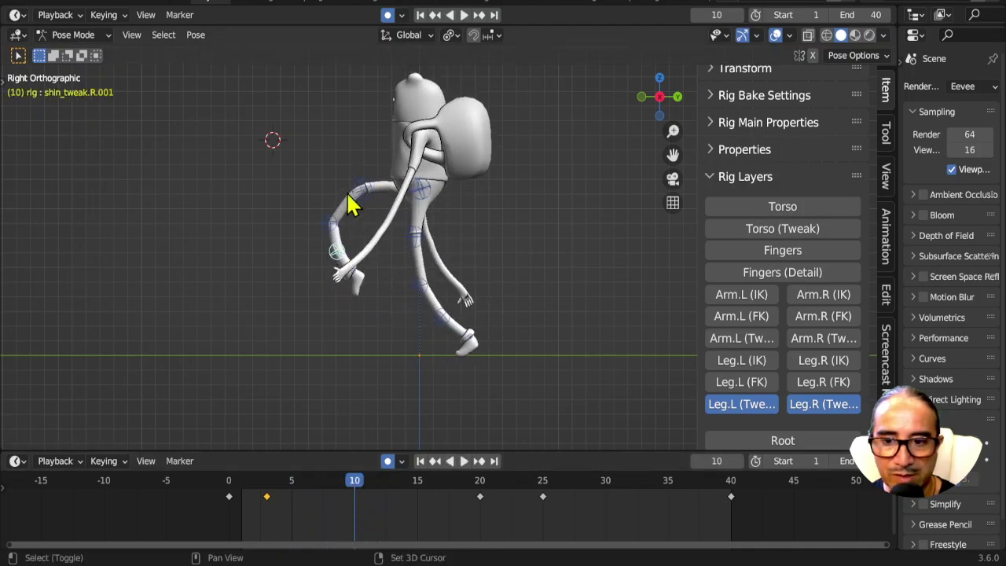
{"action": "left_click_drag", "start_coordinate": [369, 495], "coordinate": [426, 505]}
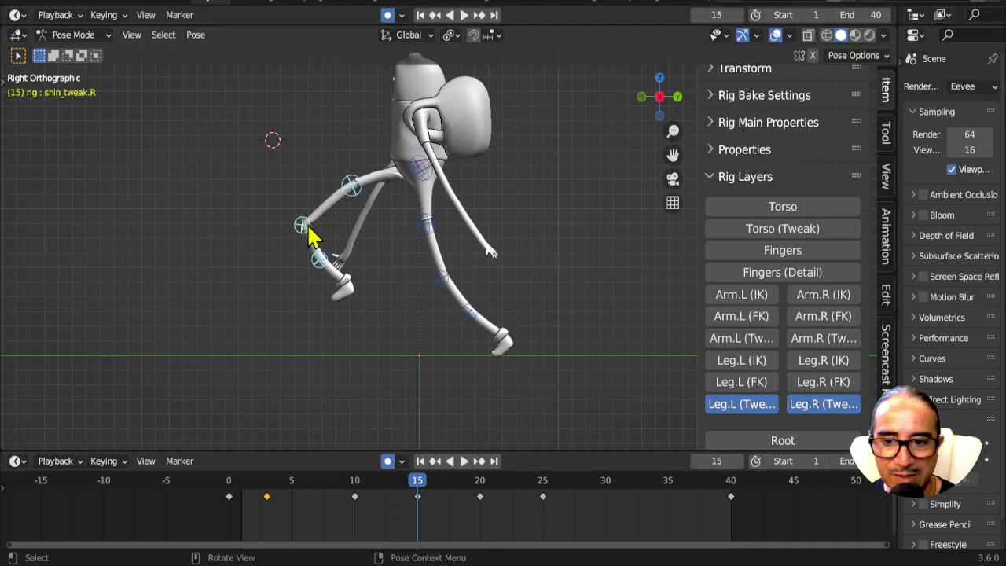
{"action": "left_click_drag", "start_coordinate": [309, 234], "coordinate": [322, 266]}
{"action": "left_click", "coordinate": [327, 259]}
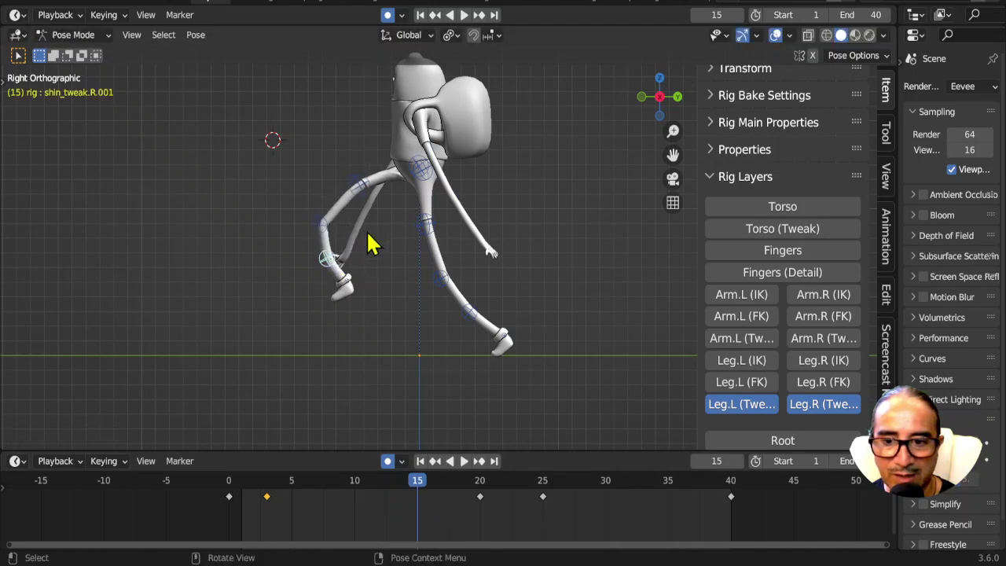
{"action": "left_click", "coordinate": [362, 200]}
{"action": "key", "text": "g"}
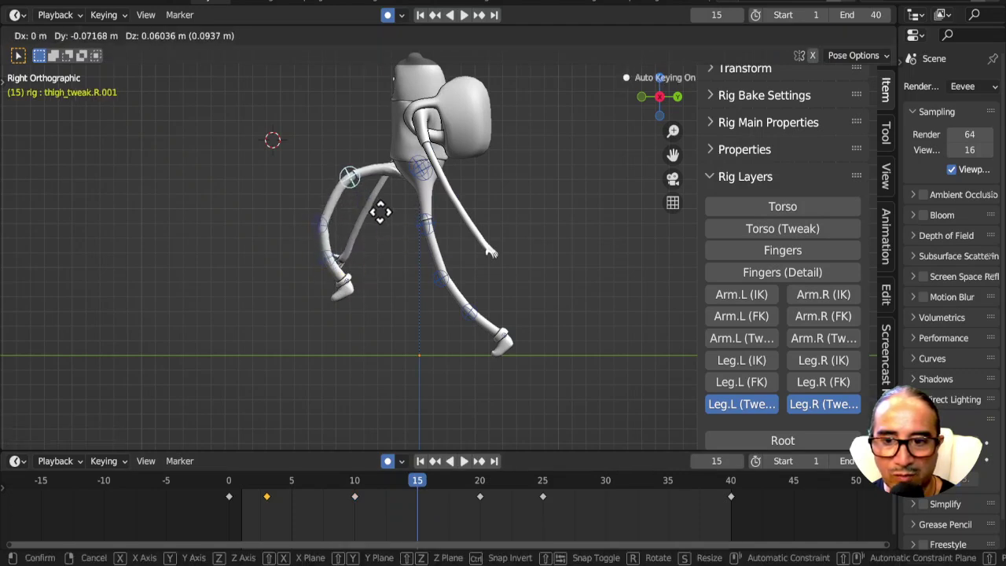
{"action": "left_click", "coordinate": [331, 231]}
{"action": "left_click", "coordinate": [311, 230]}
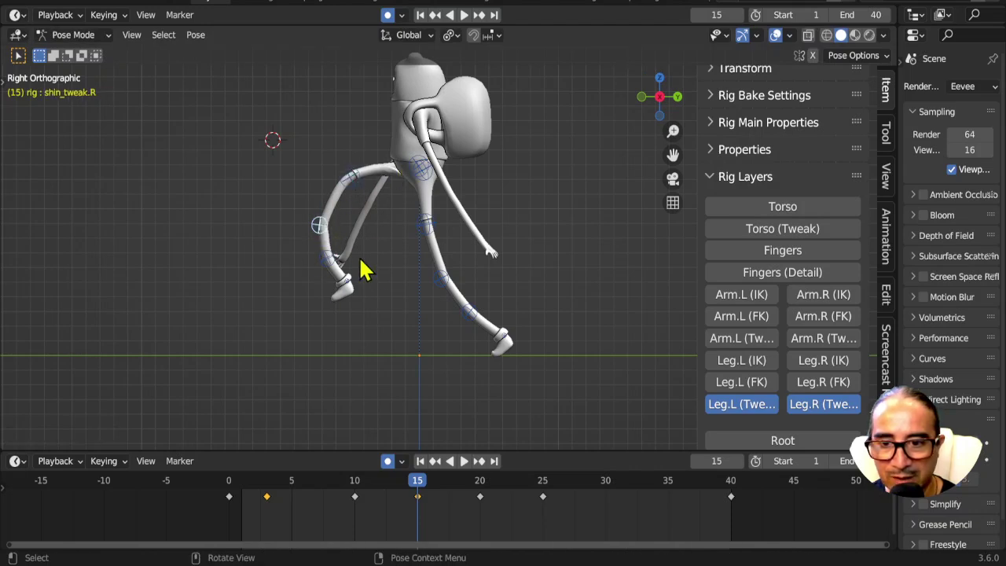
{"action": "key", "text": "g"}
{"action": "left_click", "coordinate": [370, 264]}
{"action": "mouse_move", "coordinate": [234, 503]}
{"action": "left_mouse_down"}
{"action": "mouse_move", "coordinate": [485, 515]}
{"action": "mouse_move", "coordinate": [231, 498]}
{"action": "left_mouse_up"}
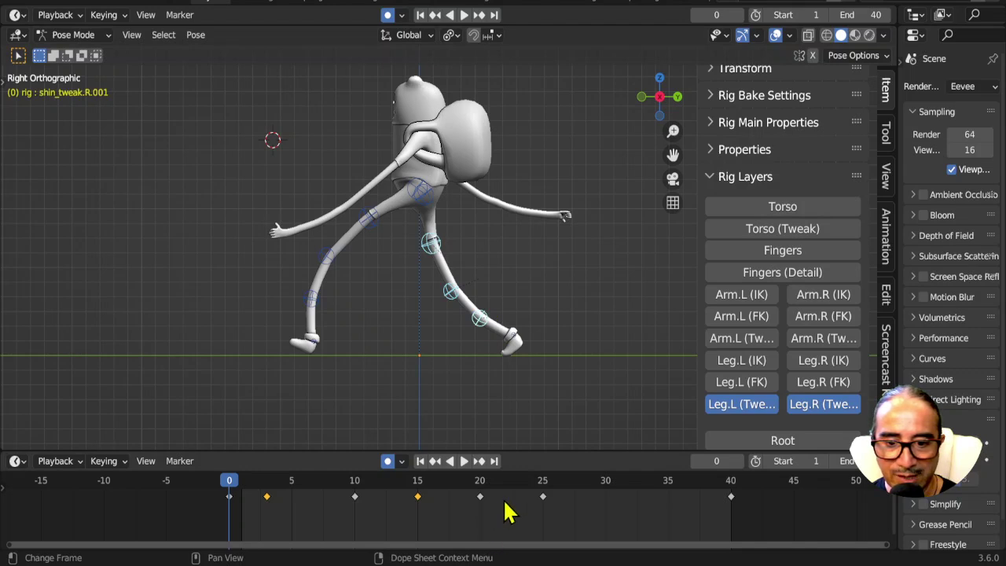
- Curve the left leg by repositioning its shin and thigh tweak bones at frame 5
{"action": "scroll", "coordinate": [505, 512], "scroll_direction": "down", "scroll_amount": 4}
{"action": "left_click_drag", "start_coordinate": [637, 535], "coordinate": [480, 497]}
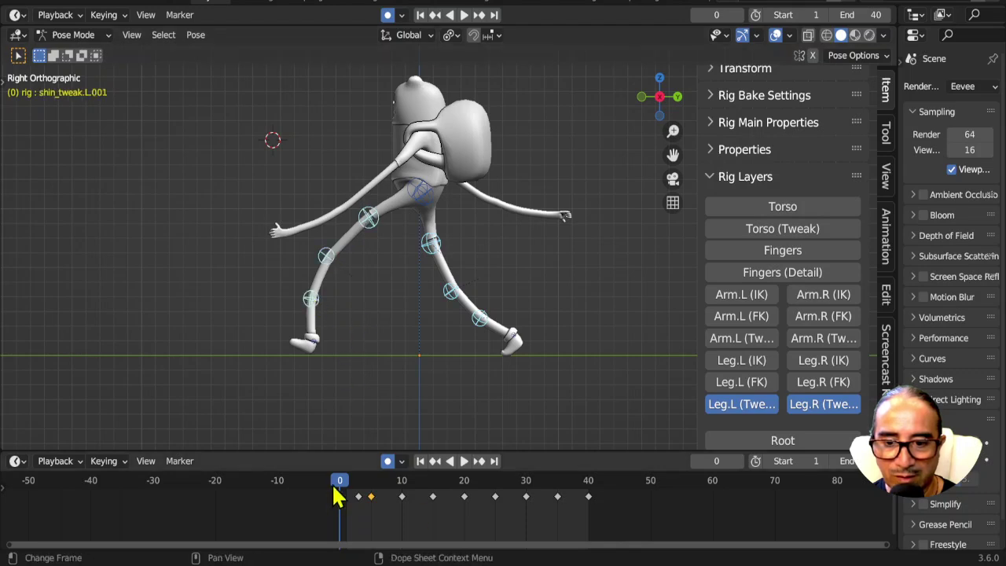
{"action": "left_click_drag", "start_coordinate": [339, 481], "coordinate": [339, 481]}
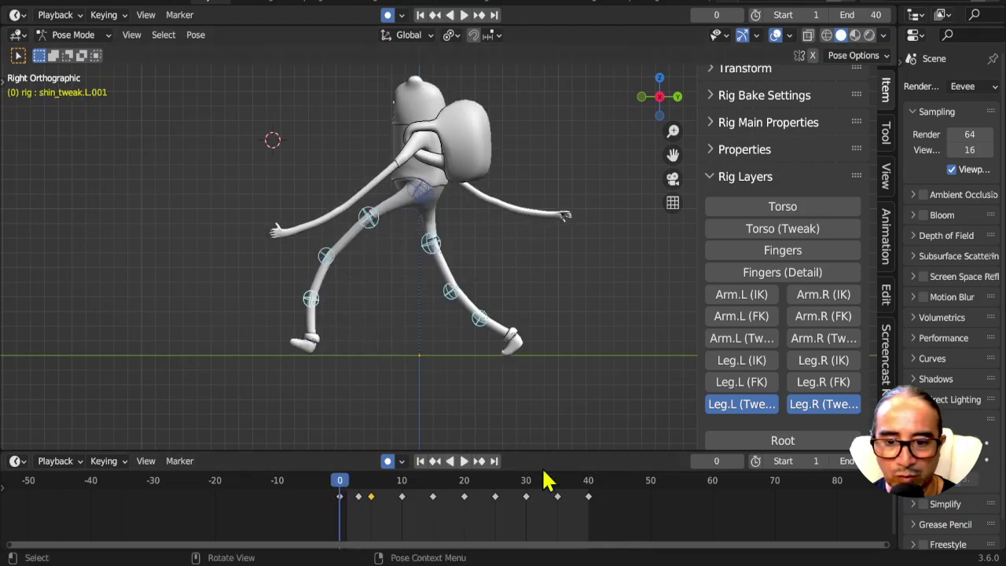
{"action": "left_click", "coordinate": [355, 242]}
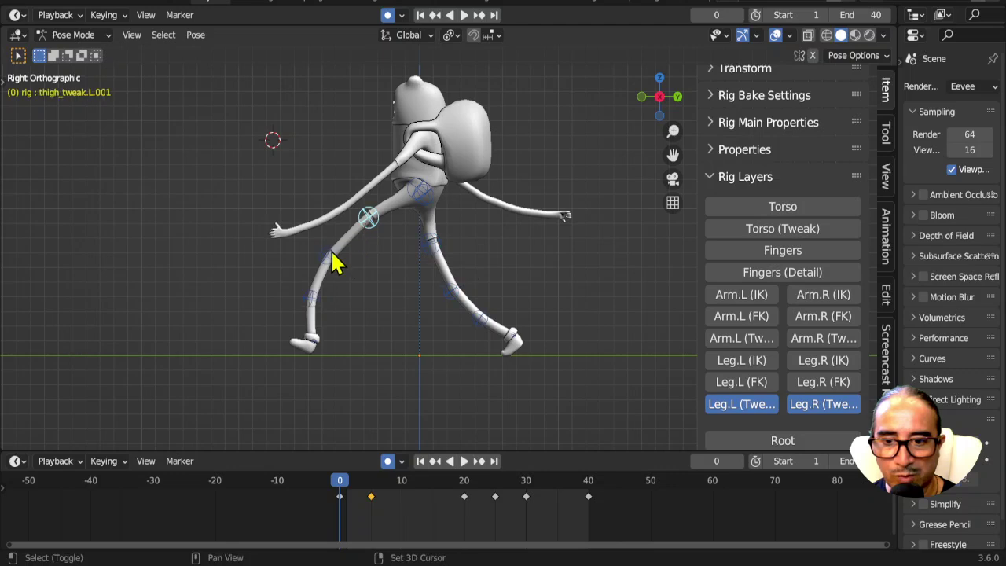
{"action": "left_click_drag", "start_coordinate": [348, 500], "coordinate": [369, 491]}
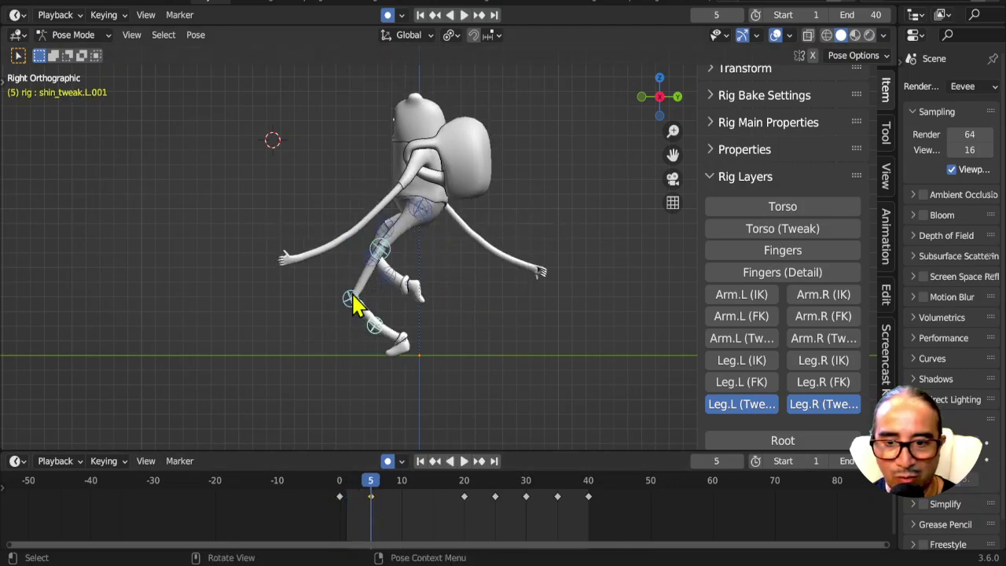
{"action": "key", "text": "g"}
{"action": "left_click", "coordinate": [393, 275]}
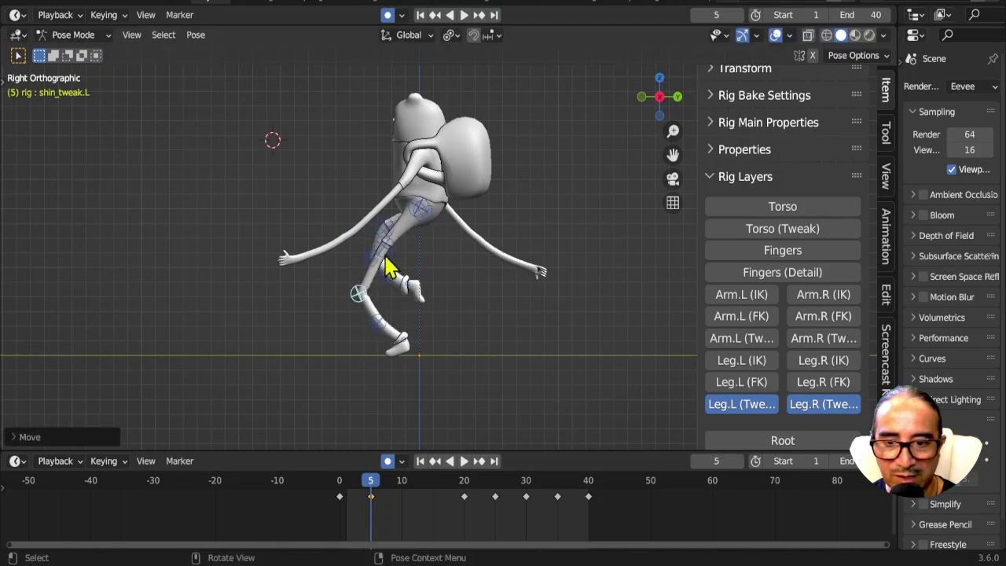
{"action": "left_click", "coordinate": [384, 246]}
{"action": "key", "text": "g"}
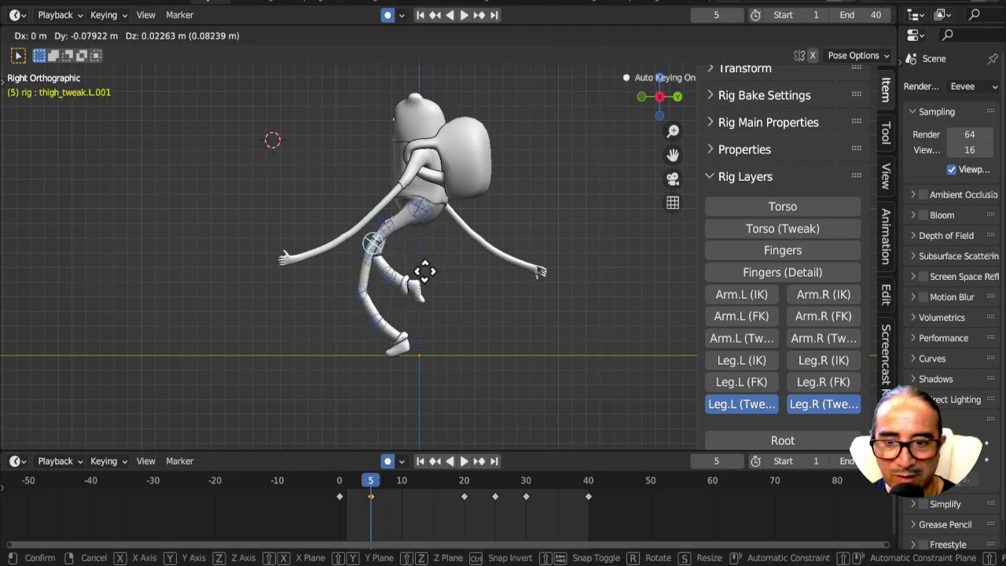
{"action": "left_click", "coordinate": [426, 273]}
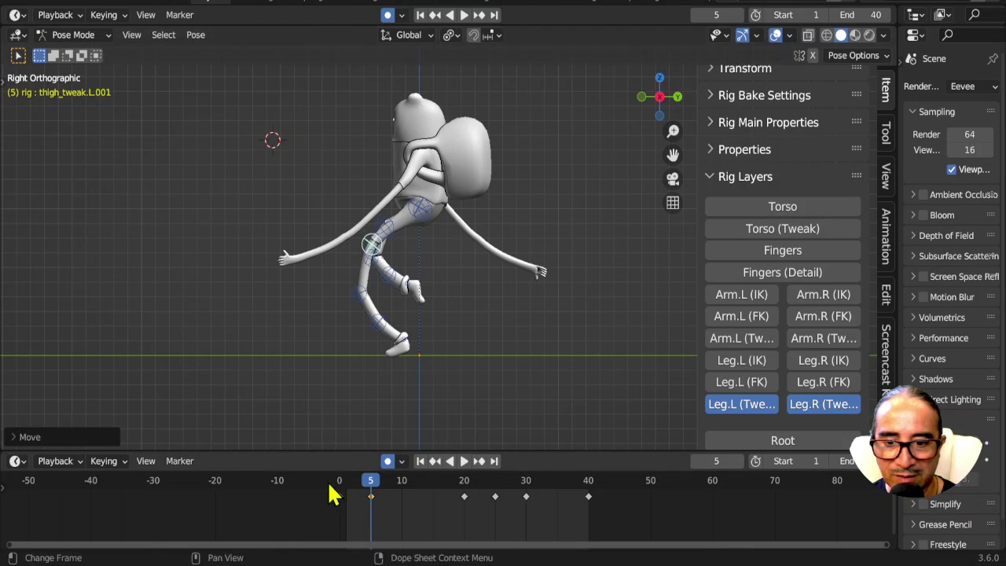
- Pose the left thigh and shin tweak bones at frame 10, keying both
{"action": "key", "text": "space"}
{"action": "left_click_drag", "start_coordinate": [376, 495], "coordinate": [409, 499]}
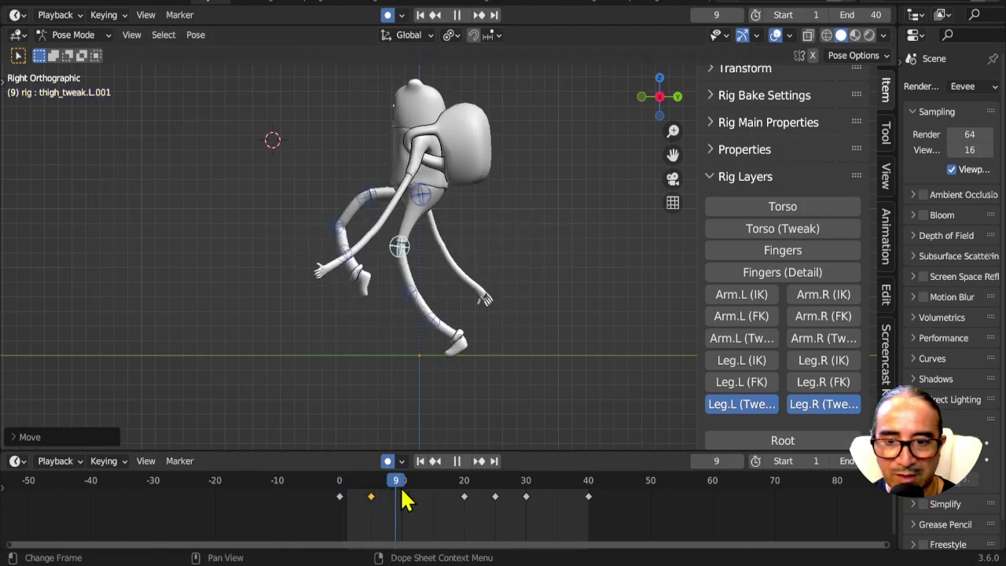
{"action": "key", "text": "space"}
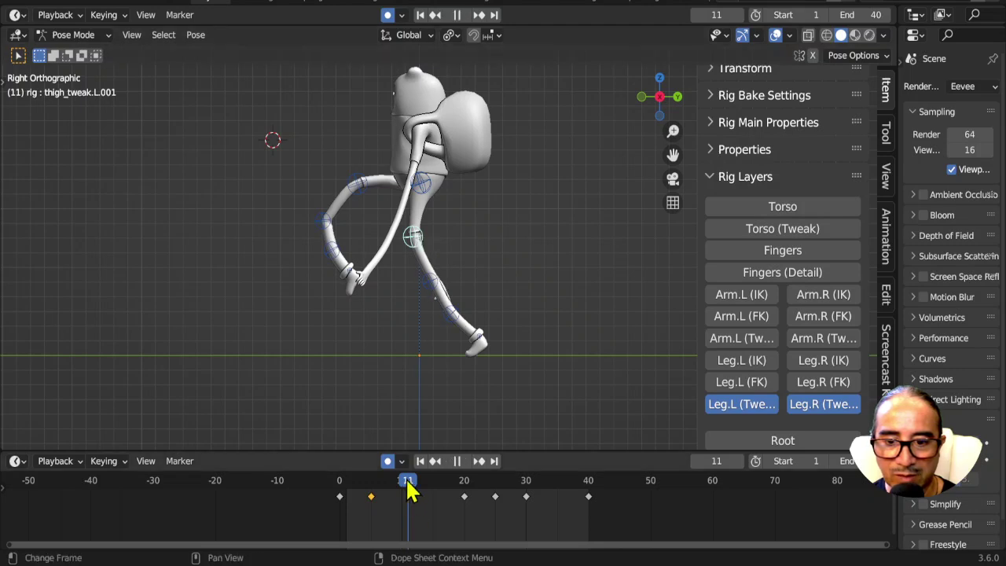
{"action": "left_click_drag", "start_coordinate": [409, 488], "coordinate": [402, 488]}
{"action": "key", "text": "g"}
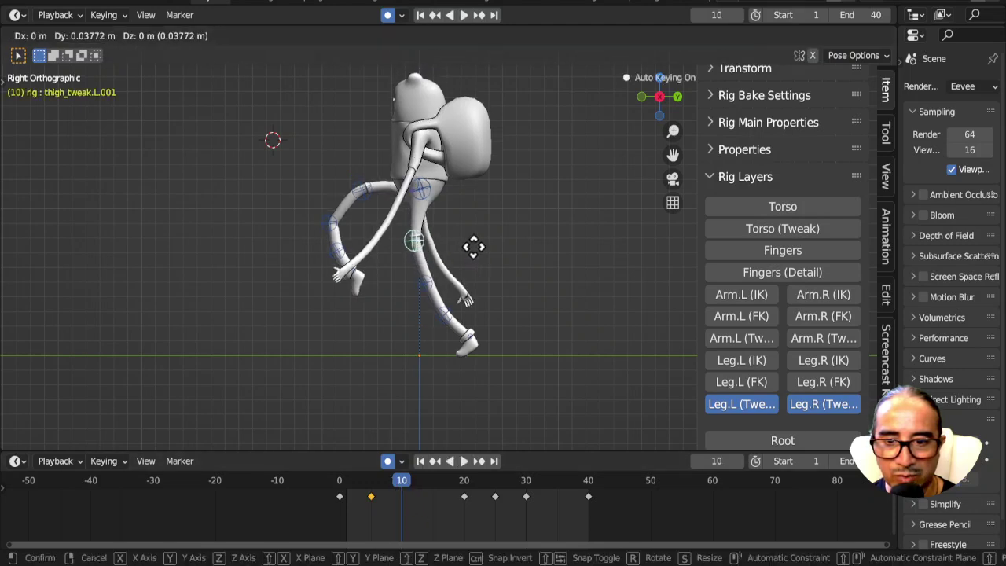
{"action": "left_click", "coordinate": [441, 279]}
{"action": "left_click", "coordinate": [414, 313]}
{"action": "key", "text": "g"}
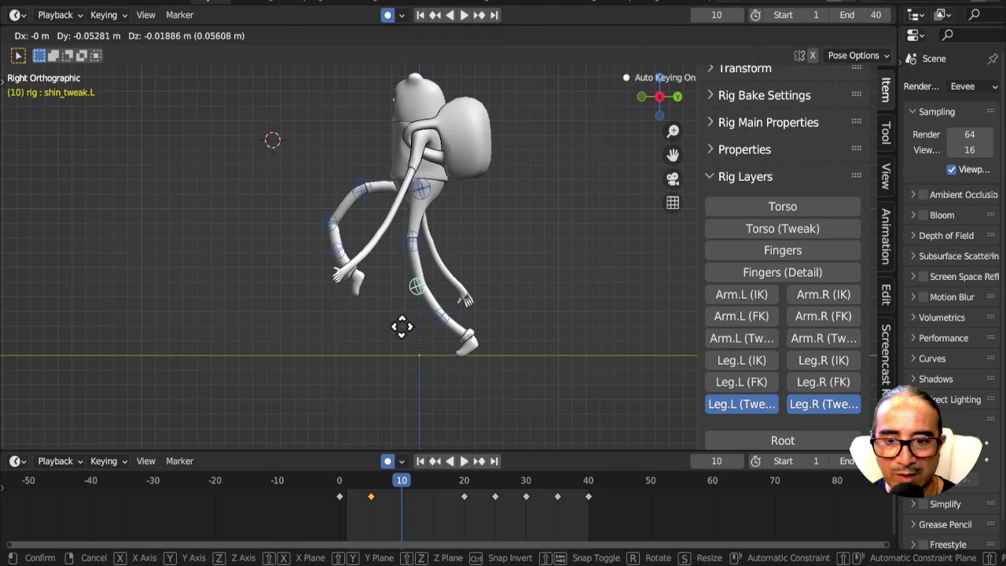
{"action": "left_click", "coordinate": [401, 325]}
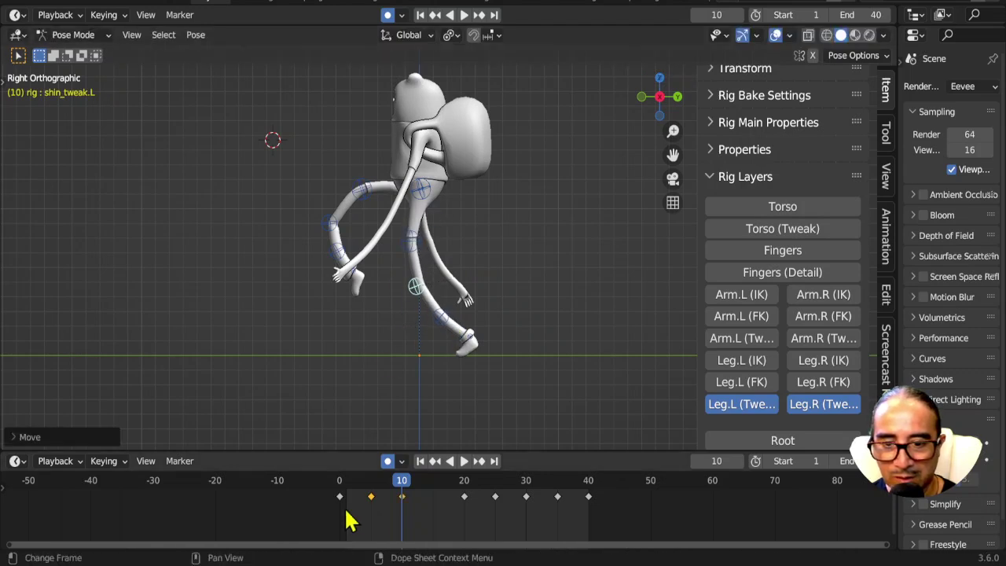
- Add a left shin tweak key at frame 8 between frames 5 and 10
{"action": "mouse_move", "coordinate": [339, 481]}
{"action": "left_mouse_down"}
{"action": "mouse_move", "coordinate": [409, 494]}
{"action": "mouse_move", "coordinate": [382, 497]}
{"action": "mouse_move", "coordinate": [396, 502]}
{"action": "left_mouse_up"}
{"action": "key", "text": "g"}
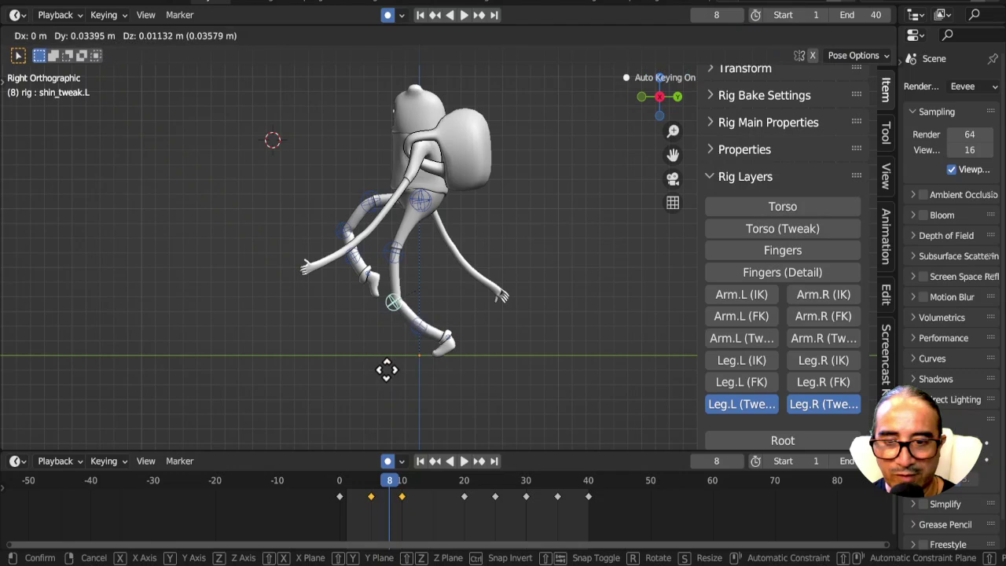
{"action": "left_click", "coordinate": [391, 382]}
{"action": "mouse_move", "coordinate": [332, 499]}
{"action": "left_mouse_down"}
{"action": "mouse_move", "coordinate": [462, 507]}
{"action": "mouse_move", "coordinate": [409, 505]}
{"action": "mouse_move", "coordinate": [449, 510]}
{"action": "mouse_move", "coordinate": [433, 512]}
{"action": "left_mouse_up"}
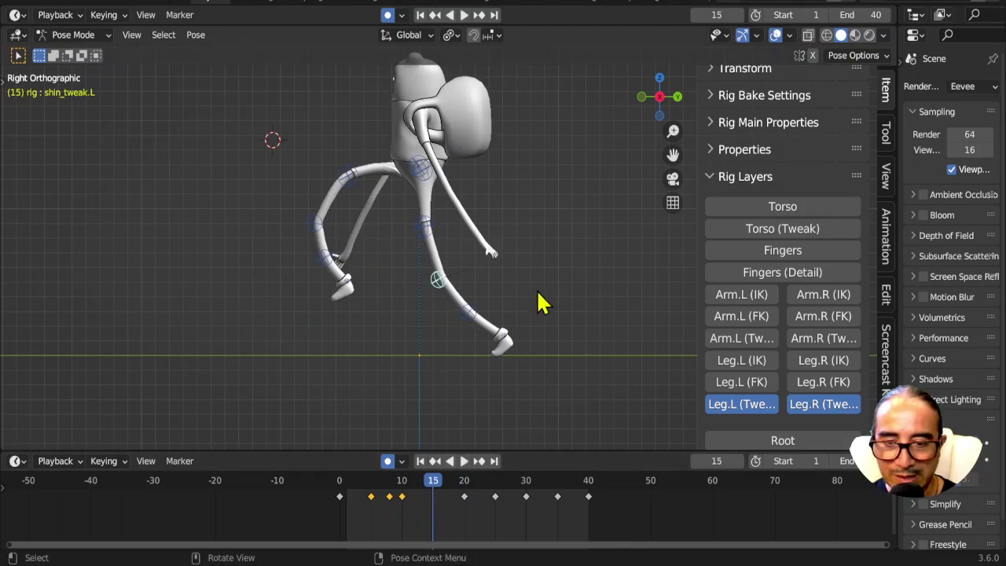
- Delete the leg tweak keys from frame 25 to 40
{"action": "key", "text": "a"}
{"action": "left_click_drag", "start_coordinate": [659, 522], "coordinate": [484, 478]}
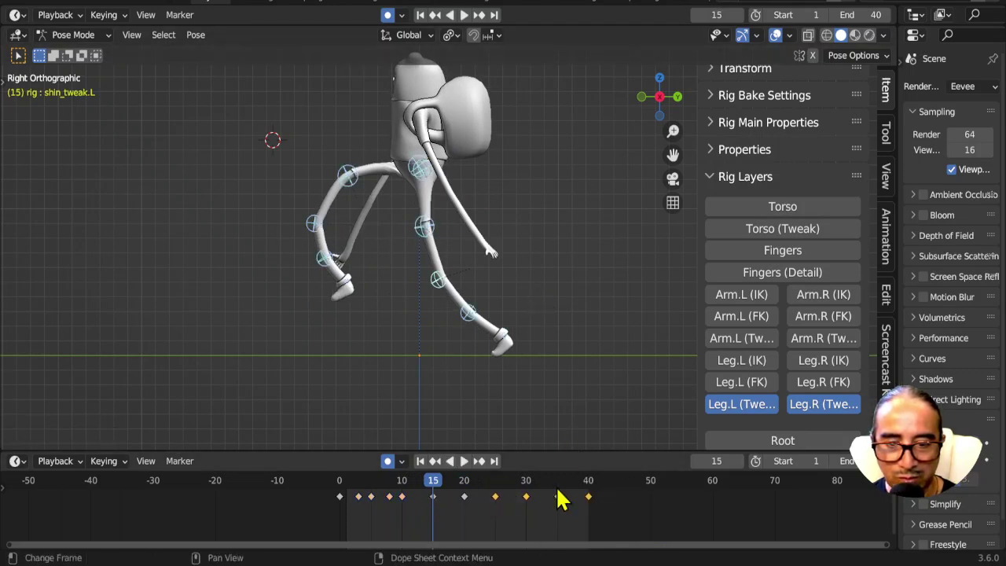
{"action": "key", "text": "x"}
{"action": "left_click", "coordinate": [538, 513]}
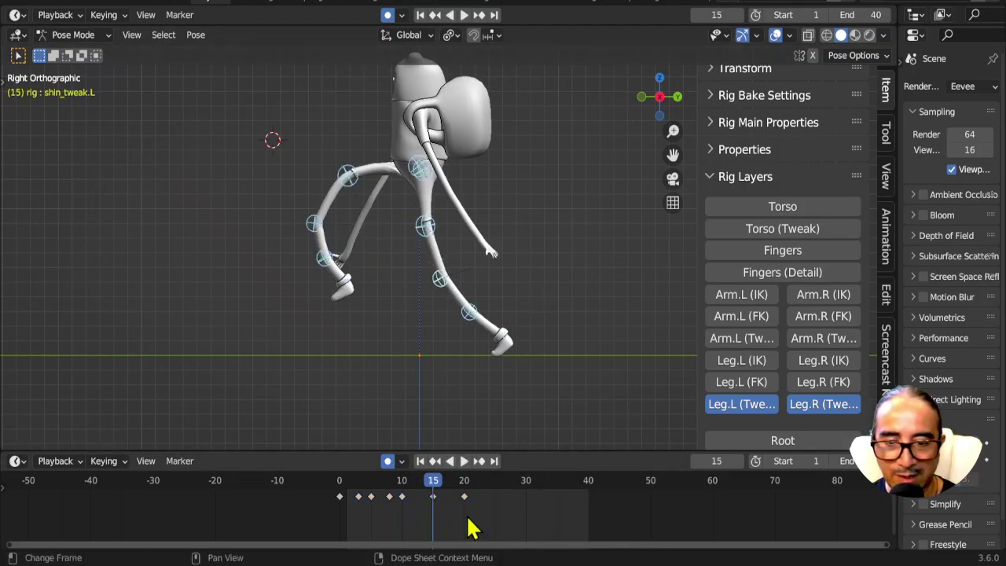
{"action": "key", "text": "space"}
{"action": "key", "text": "space"}
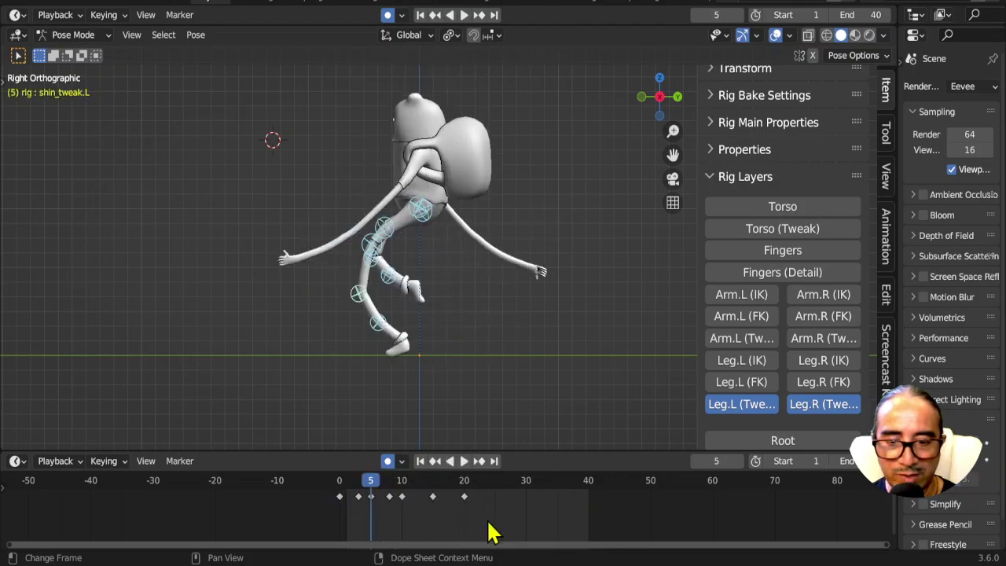
- Copy the frame 0–20 keys to frame 20 and play the repeated walk
{"action": "left_click_drag", "start_coordinate": [487, 519], "coordinate": [325, 479]}
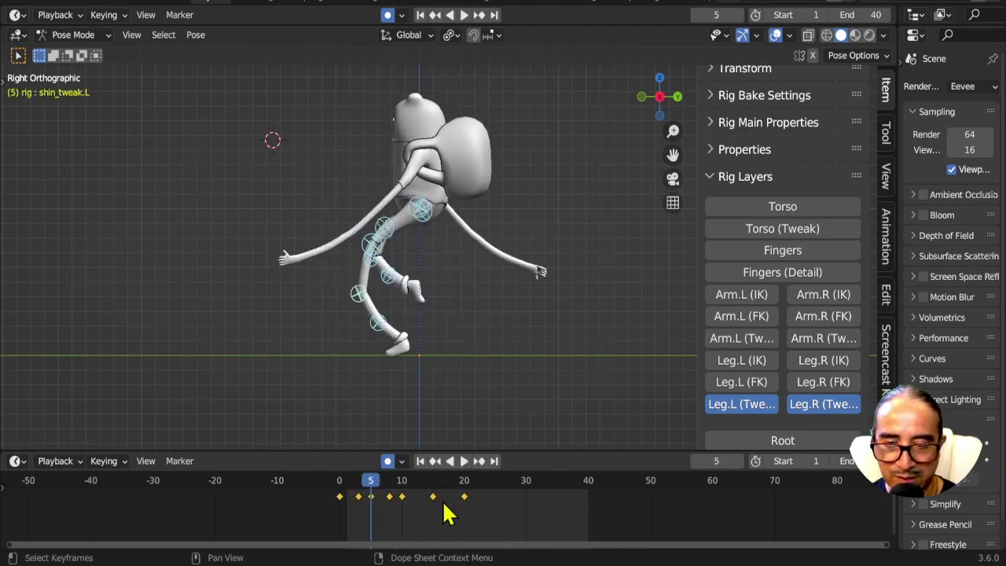
{"action": "left_click", "coordinate": [464, 483]}
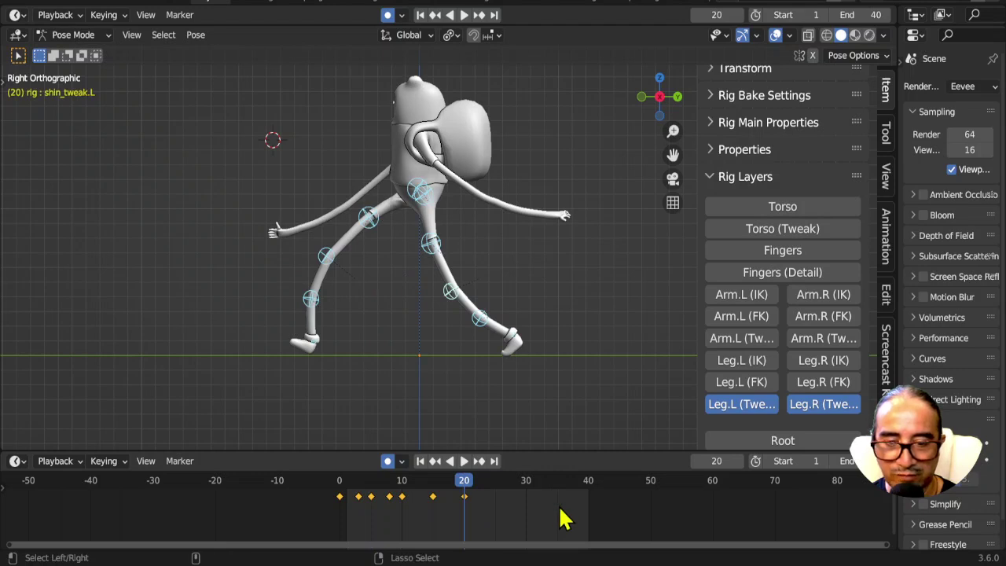
{"action": "left_click", "coordinate": [346, 483]}
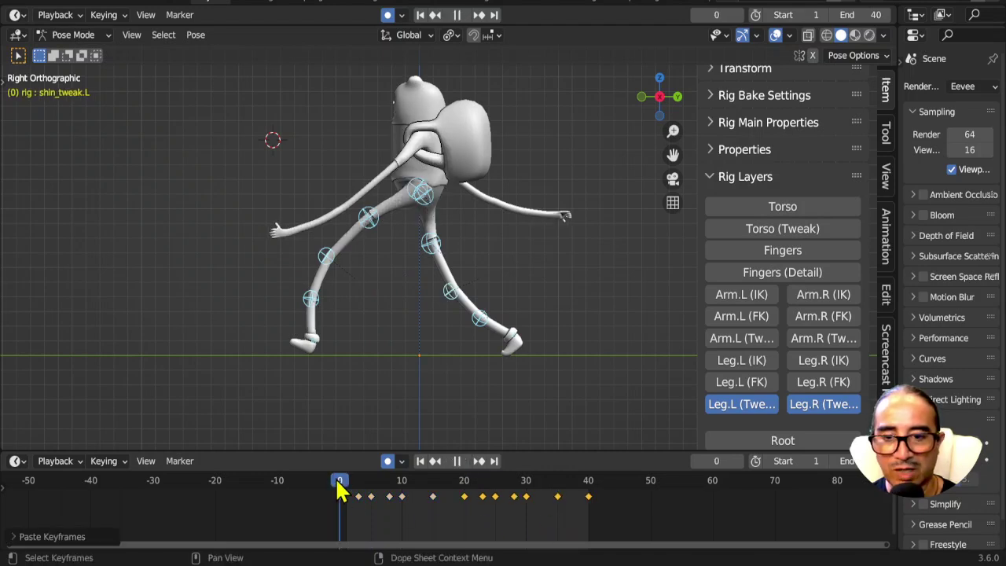
{"action": "key", "text": "space"}
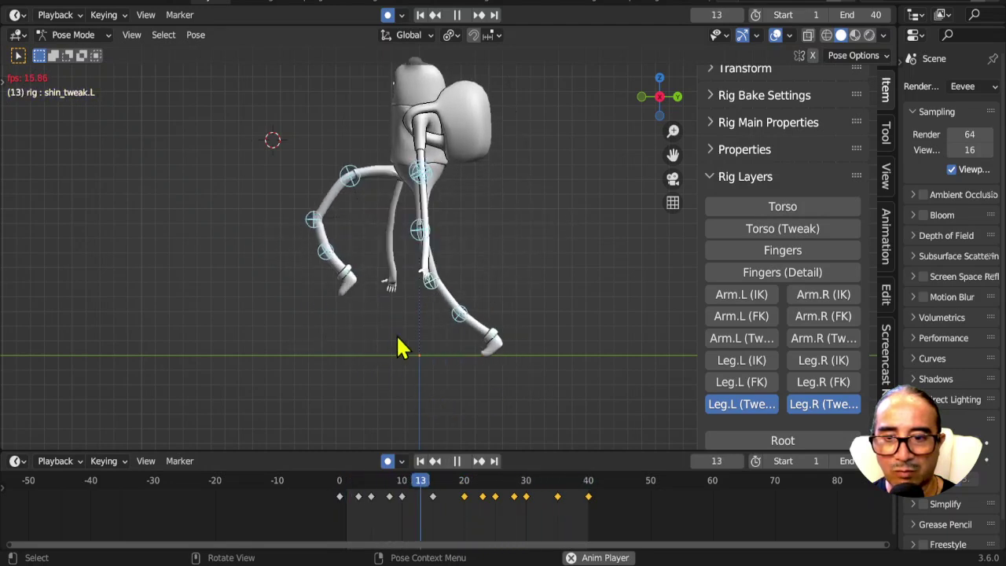
{"action": "key", "text": "space"}
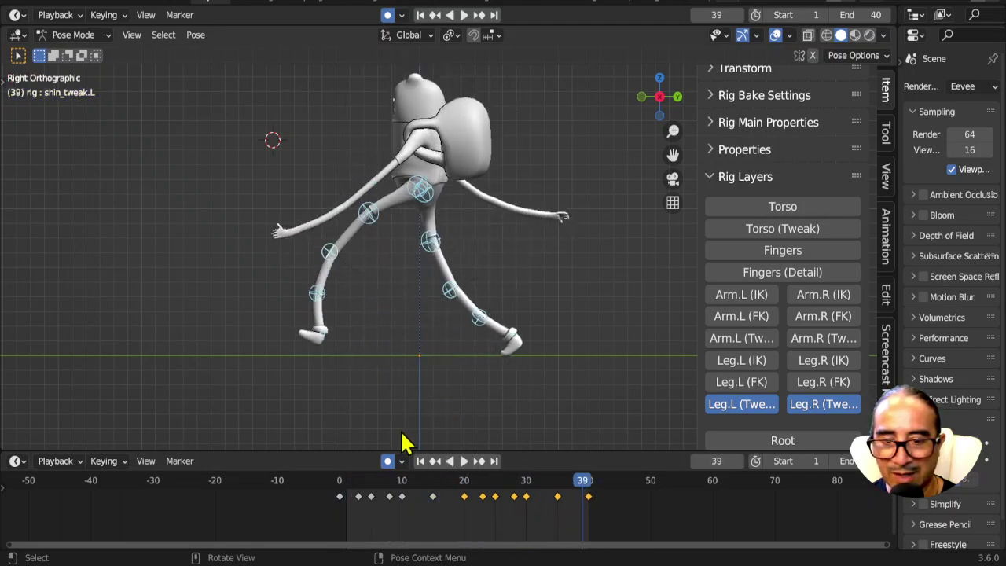
{"action": "left_click_drag", "start_coordinate": [344, 483], "coordinate": [407, 503]}
- Move the right shin tweak control to set the knee position at frame 10
{"action": "left_click", "coordinate": [328, 223]}
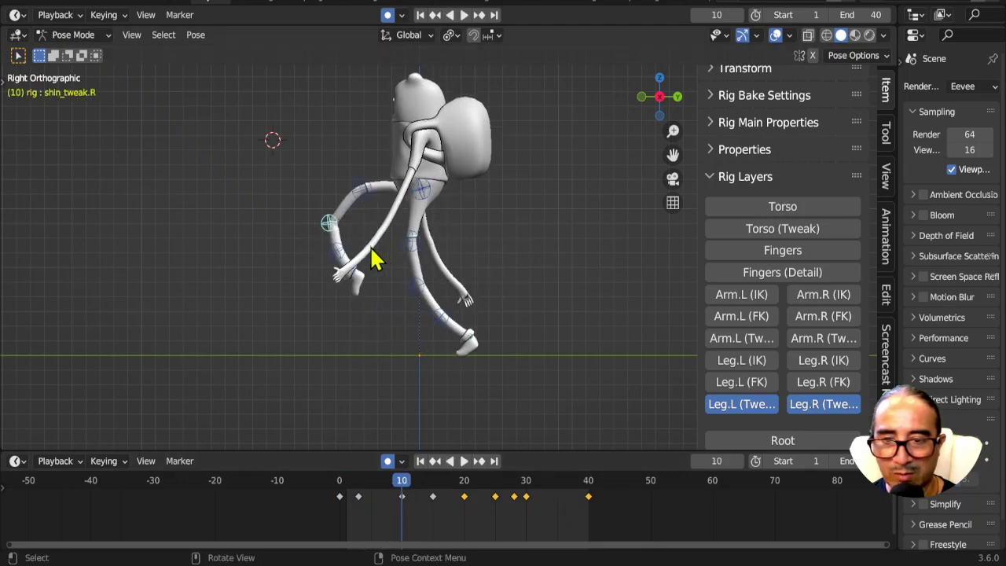
{"action": "key", "text": "g"}
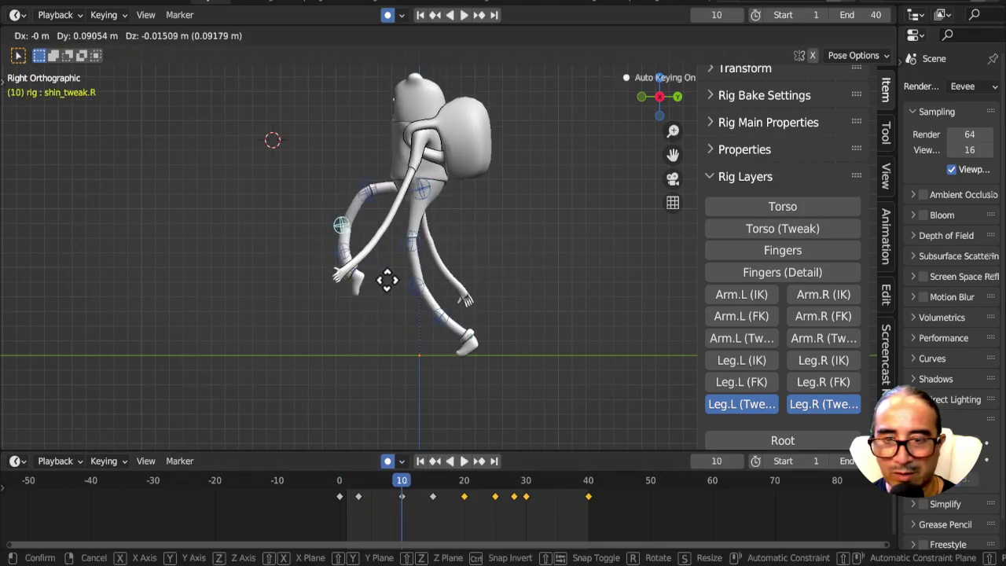
{"action": "left_click", "coordinate": [383, 280]}
{"action": "mouse_move", "coordinate": [348, 518]}
{"action": "left_mouse_down"}
{"action": "mouse_move", "coordinate": [353, 486]}
{"action": "mouse_move", "coordinate": [466, 501]}
{"action": "left_mouse_up"}
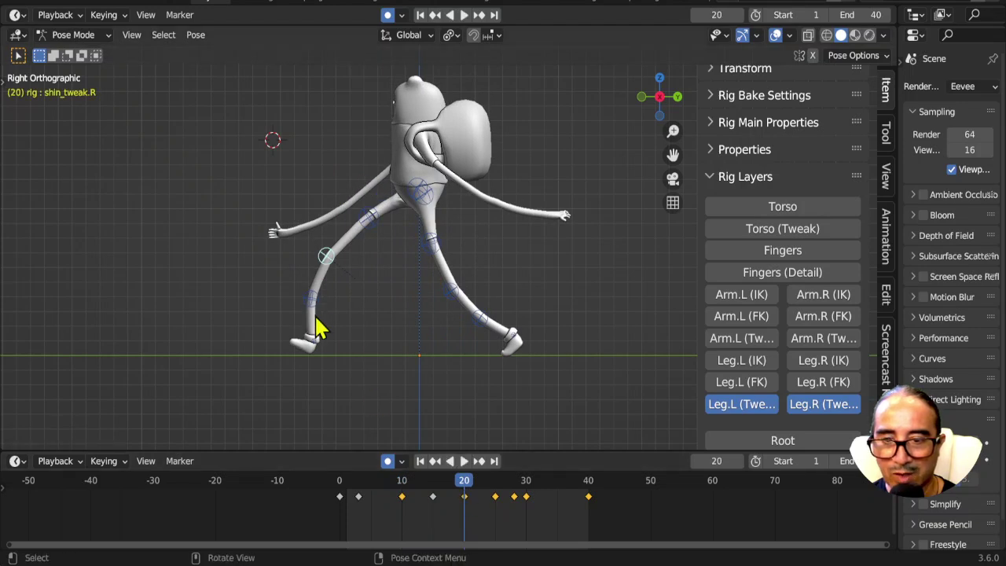
- Straighten the right leg at frame 20 by moving its thigh, lower shin and shin tweaks
{"action": "key", "text": "g"}
{"action": "left_click", "coordinate": [374, 254]}
{"action": "key", "text": "g"}
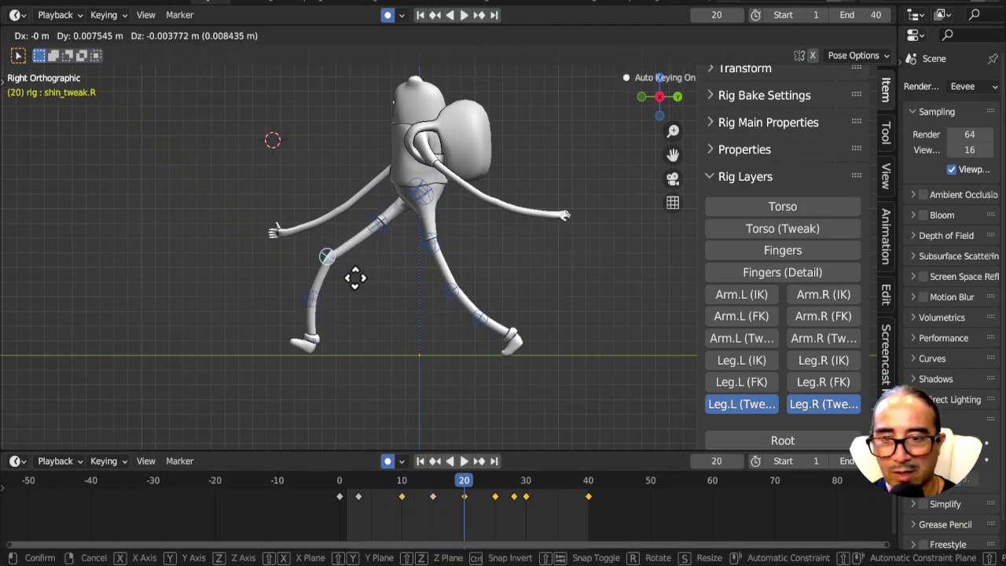
{"action": "left_click", "coordinate": [362, 287]}
{"action": "left_click", "coordinate": [318, 302]}
{"action": "key", "text": "g"}
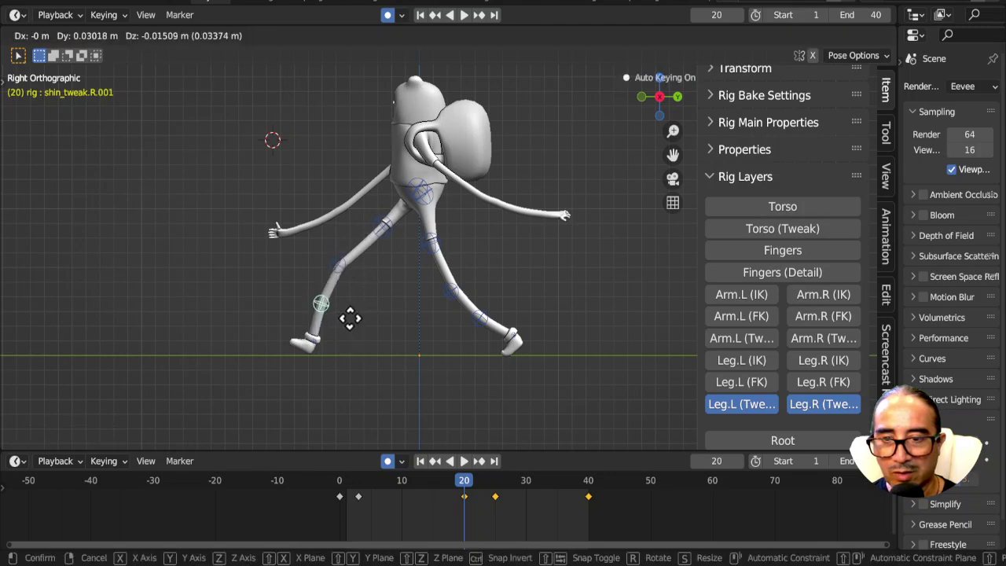
{"action": "left_click", "coordinate": [351, 319]}
{"action": "left_click", "coordinate": [339, 269]}
{"action": "key", "text": "g"}
{"action": "left_click", "coordinate": [356, 291]}
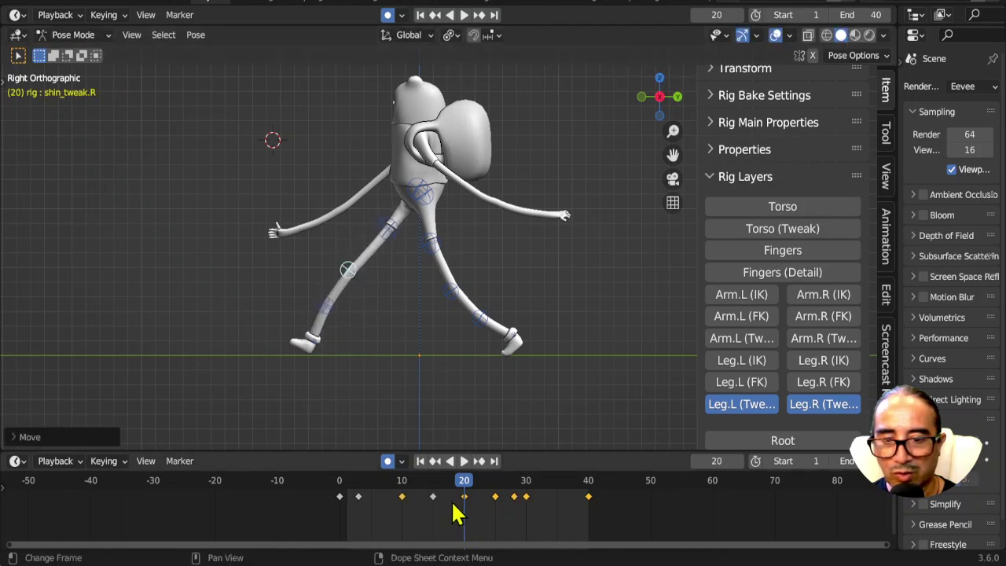
- Adjust the right shin tweak and knee position at frame 15, then play to review
{"action": "left_click_drag", "start_coordinate": [468, 493], "coordinate": [435, 493]}
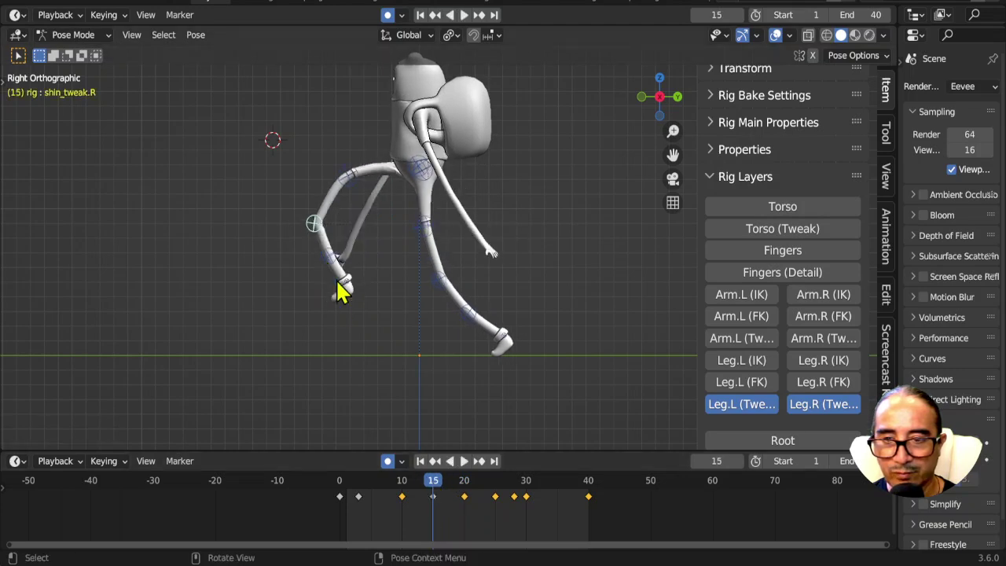
{"action": "key", "text": "g"}
{"action": "left_click", "coordinate": [337, 307]}
{"action": "key", "text": "g"}
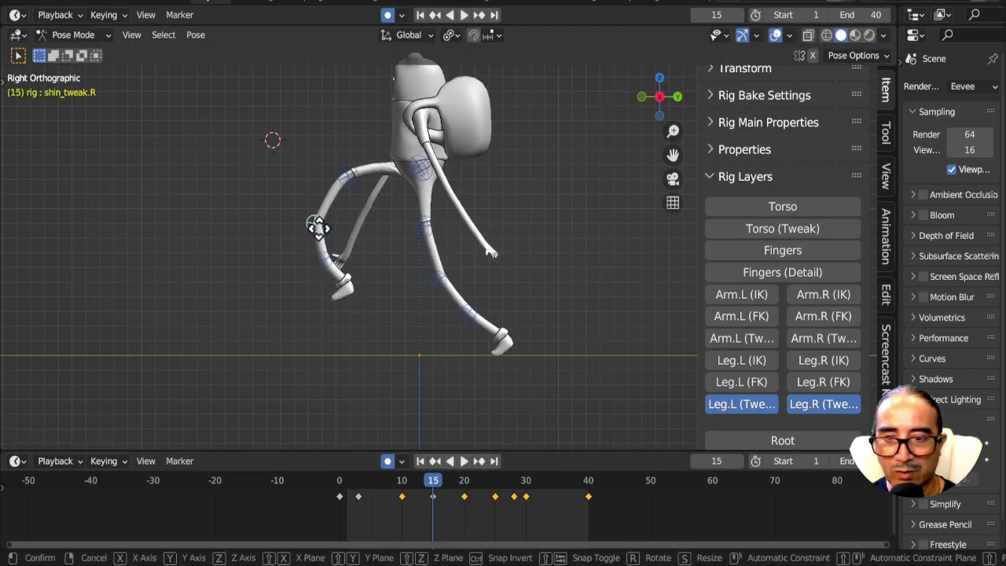
{"action": "left_click", "coordinate": [325, 236]}
{"action": "left_click", "coordinate": [337, 488]}
{"action": "key", "text": "space"}
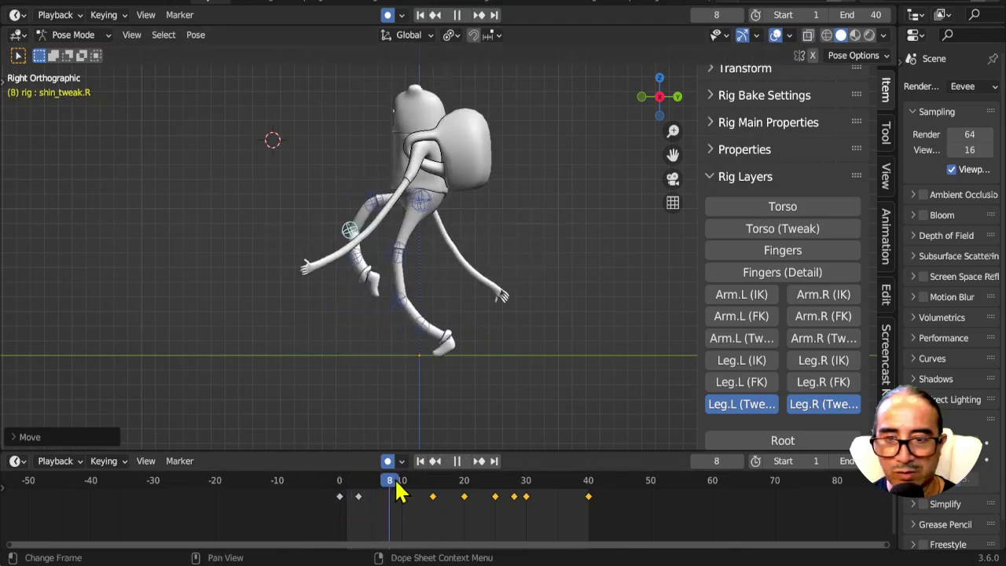
{"action": "left_click_drag", "start_coordinate": [397, 492], "coordinate": [466, 496]}
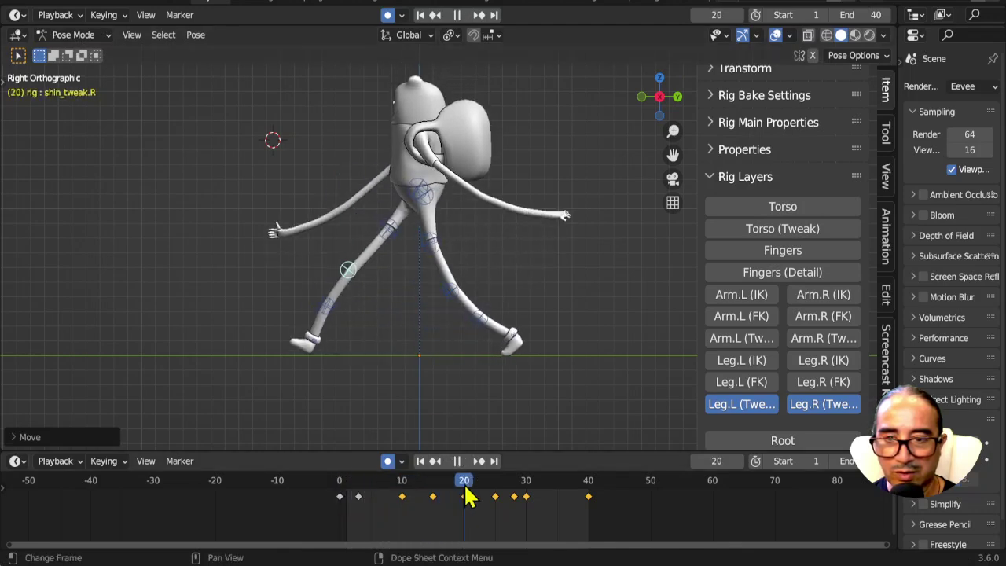
{"action": "key", "text": "space"}
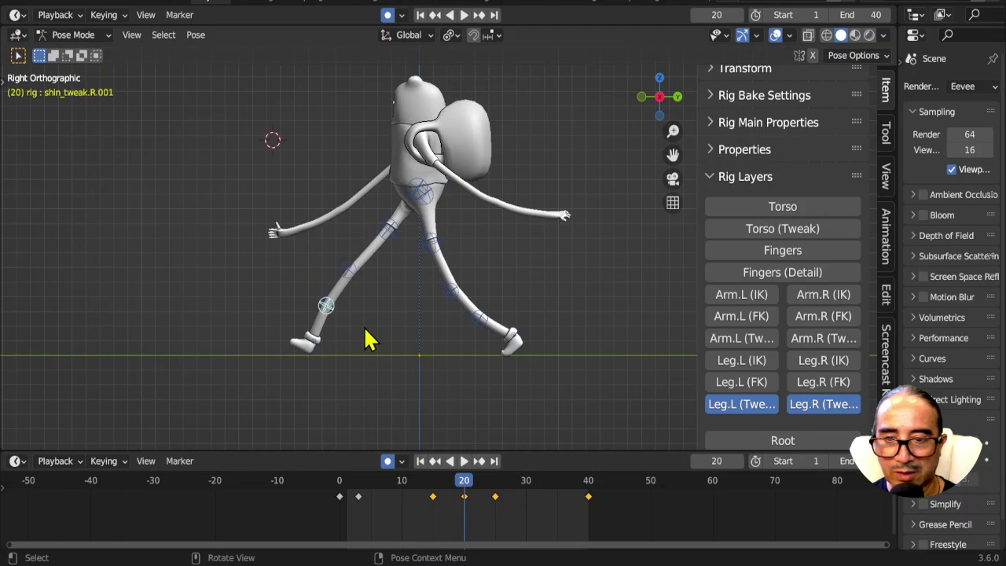
- Refine the right lower shin, shin and thigh tweak controls at frame 20
{"action": "key", "text": "g"}
{"action": "left_click", "coordinate": [365, 325]}
{"action": "left_click", "coordinate": [347, 271]}
{"action": "key", "text": "g"}
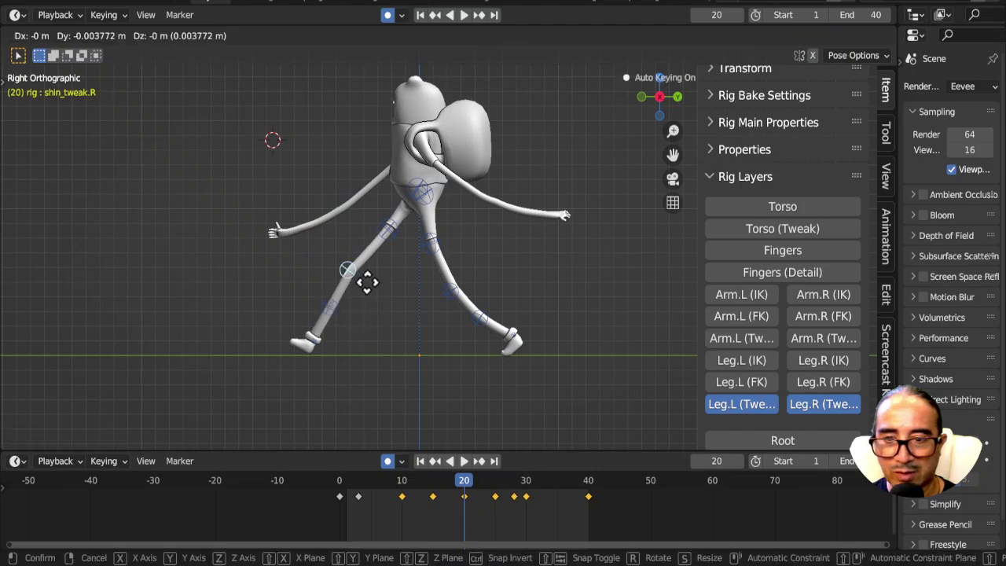
{"action": "left_click", "coordinate": [367, 282]}
{"action": "left_click", "coordinate": [328, 308]}
{"action": "key", "text": "g"}
{"action": "left_click", "coordinate": [361, 315]}
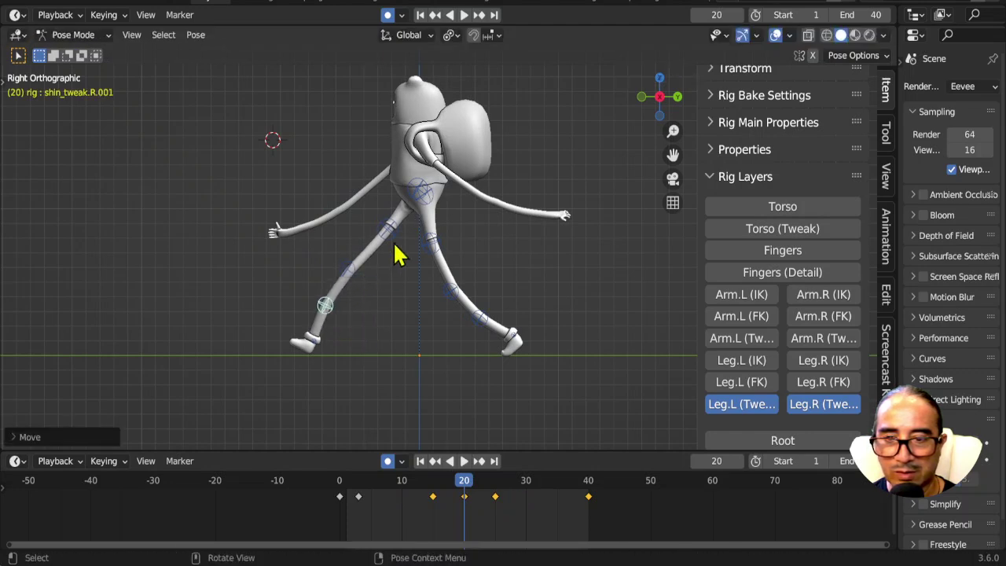
{"action": "left_click", "coordinate": [393, 244]}
{"action": "key", "text": "g"}
{"action": "left_click", "coordinate": [356, 283]}
{"action": "left_click", "coordinate": [347, 271]}
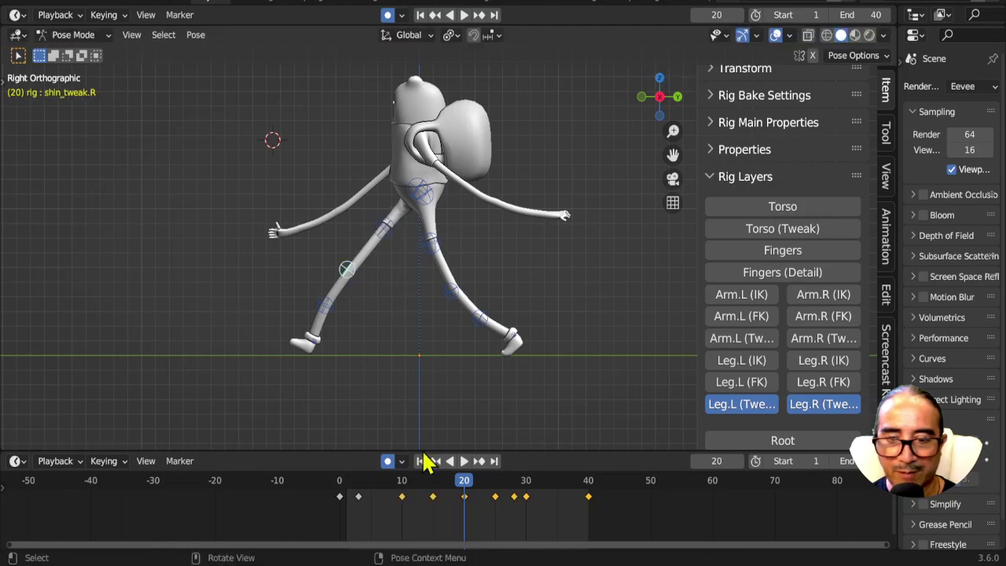
- Delete all leg tweak keys after frame 20 through frame 40
{"action": "key", "text": "a"}
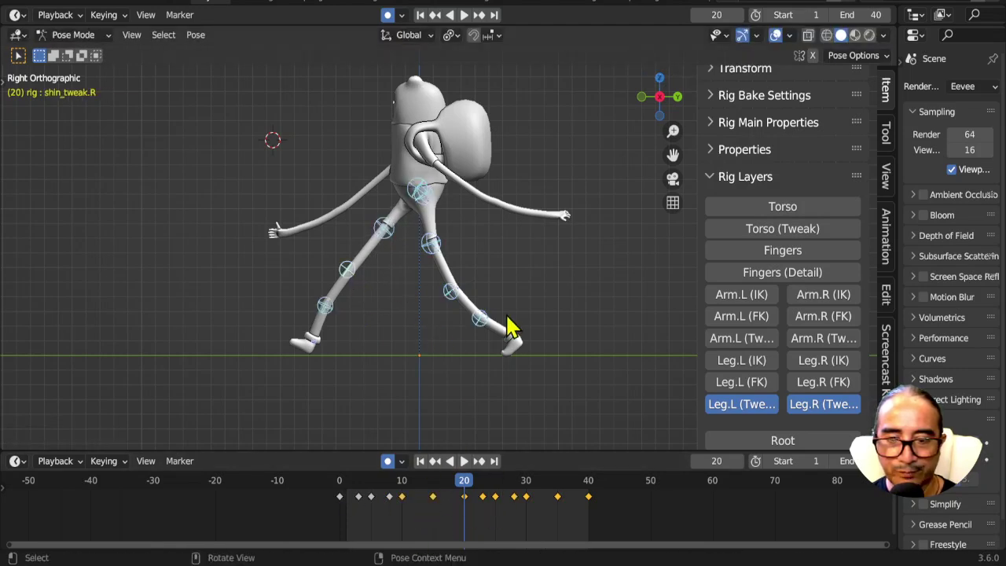
{"action": "left_click_drag", "start_coordinate": [618, 526], "coordinate": [483, 495]}
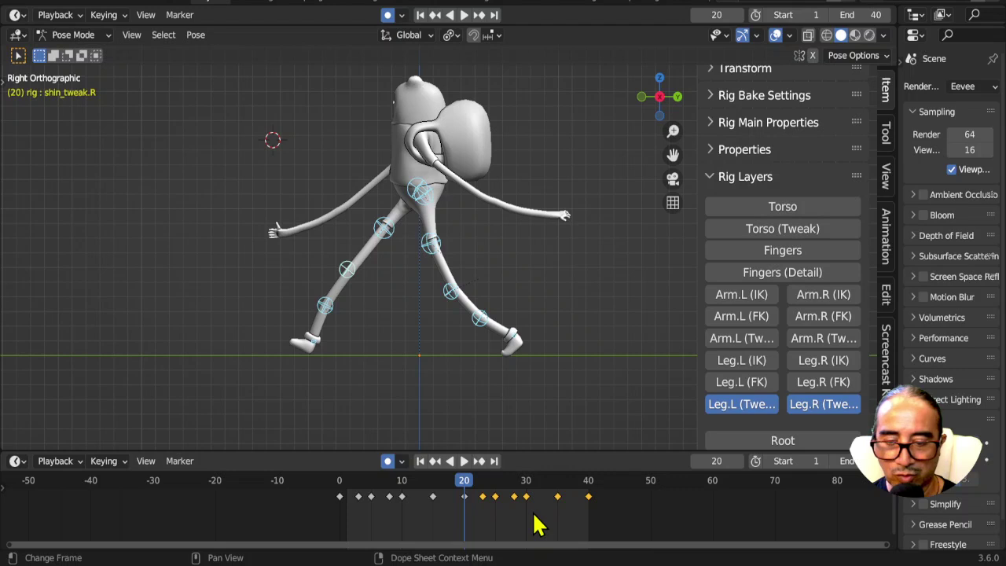
{"action": "key", "text": "x"}
{"action": "key", "text": "Escape"}
{"action": "key", "text": "x"}
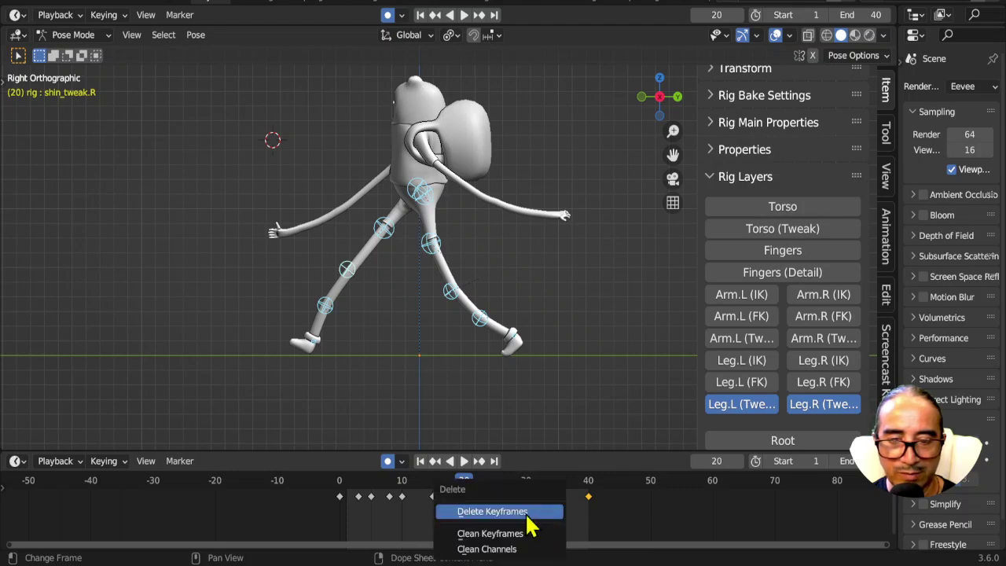
{"action": "left_click", "coordinate": [527, 515]}
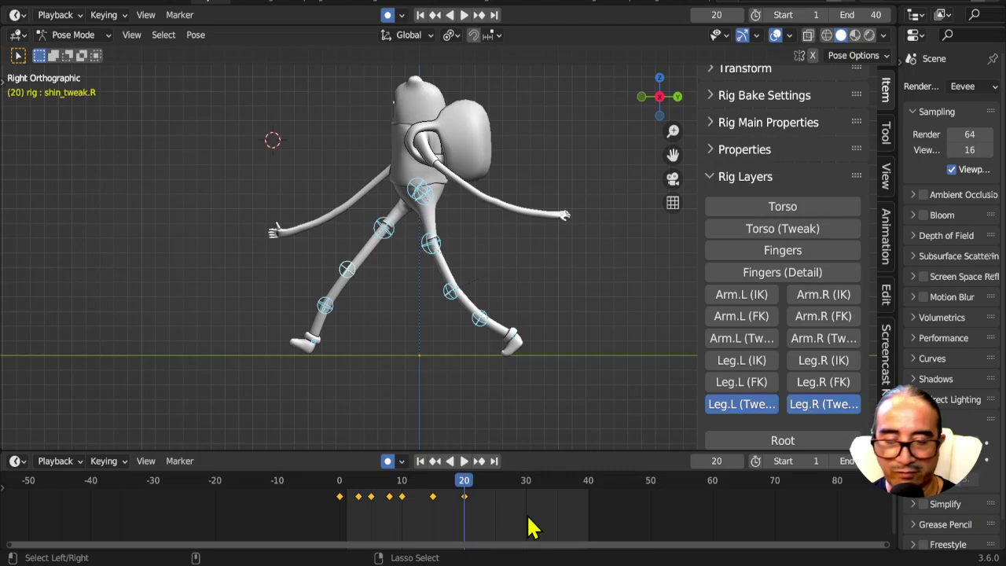
- Paste the revised first-half keys at frame 20 and play the walk
{"action": "key", "text": "ctrl+shift+v"}
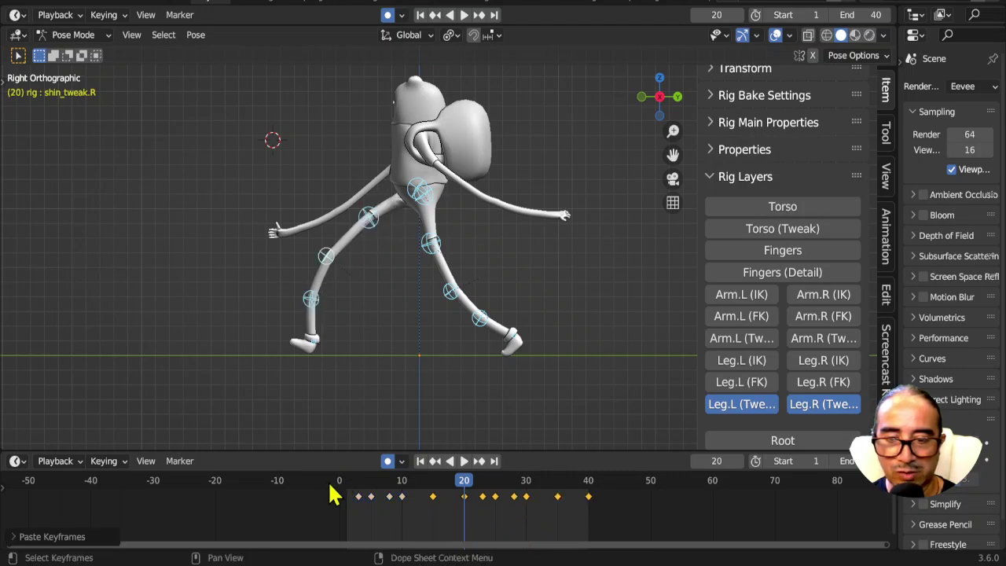
{"action": "key", "text": "shift+Left"}
{"action": "key", "text": "space"}
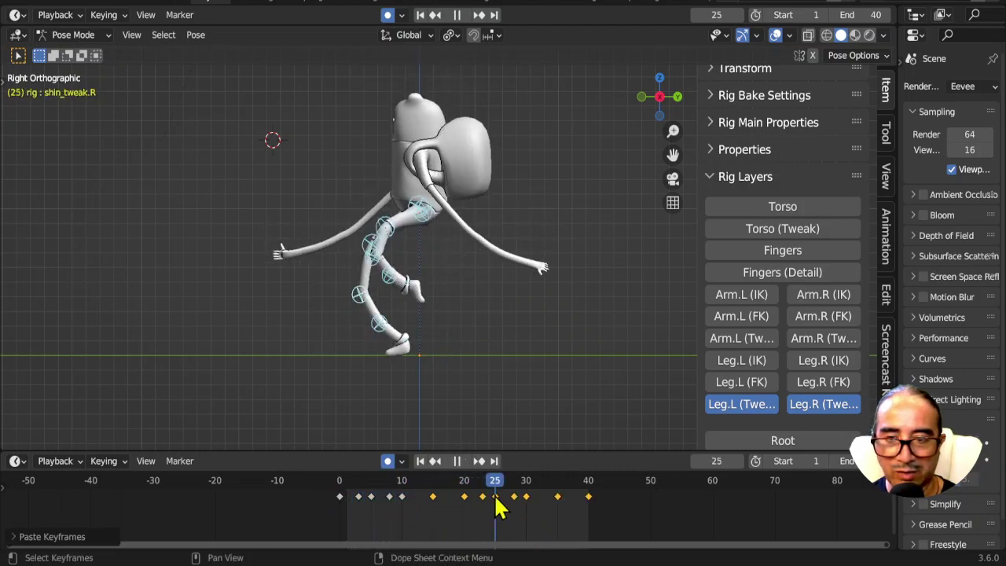
{"action": "mouse_move", "coordinate": [495, 508]}
{"action": "left_mouse_down"}
{"action": "mouse_move", "coordinate": [427, 511]}
{"action": "mouse_move", "coordinate": [594, 522]}
{"action": "mouse_move", "coordinate": [553, 535]}
{"action": "mouse_move", "coordinate": [564, 539]}
{"action": "mouse_move", "coordinate": [481, 543]}
{"action": "mouse_move", "coordinate": [339, 517]}
{"action": "mouse_move", "coordinate": [453, 527]}
{"action": "left_mouse_up"}
{"action": "left_click_drag", "start_coordinate": [460, 489], "coordinate": [471, 489]}
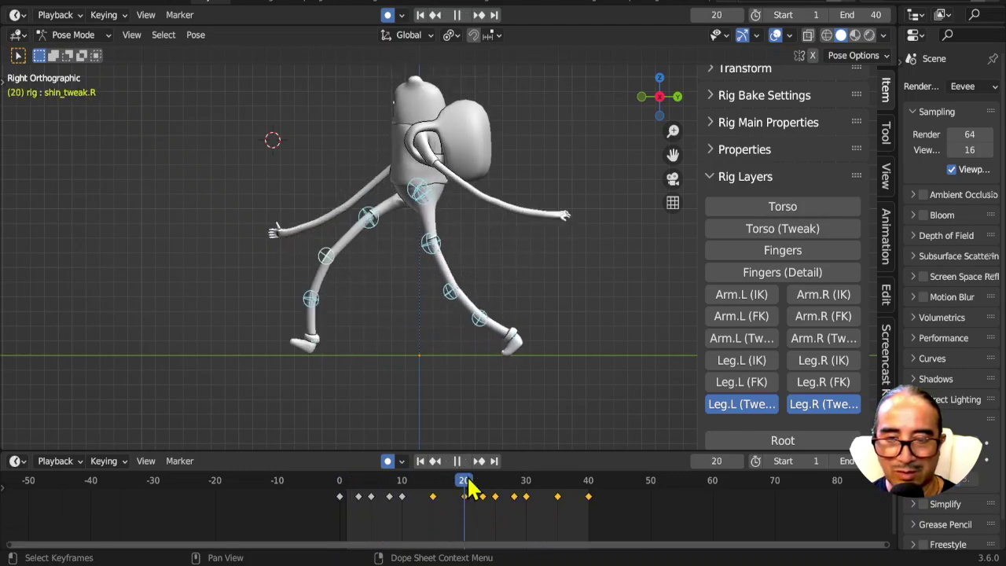
- Delete the leg tweak keyframes from the start up to frame 20
{"action": "mouse_move", "coordinate": [613, 521]}
{"action": "left_mouse_down"}
{"action": "mouse_move", "coordinate": [472, 488]}
{"action": "mouse_move", "coordinate": [317, 490]}
{"action": "left_mouse_up"}
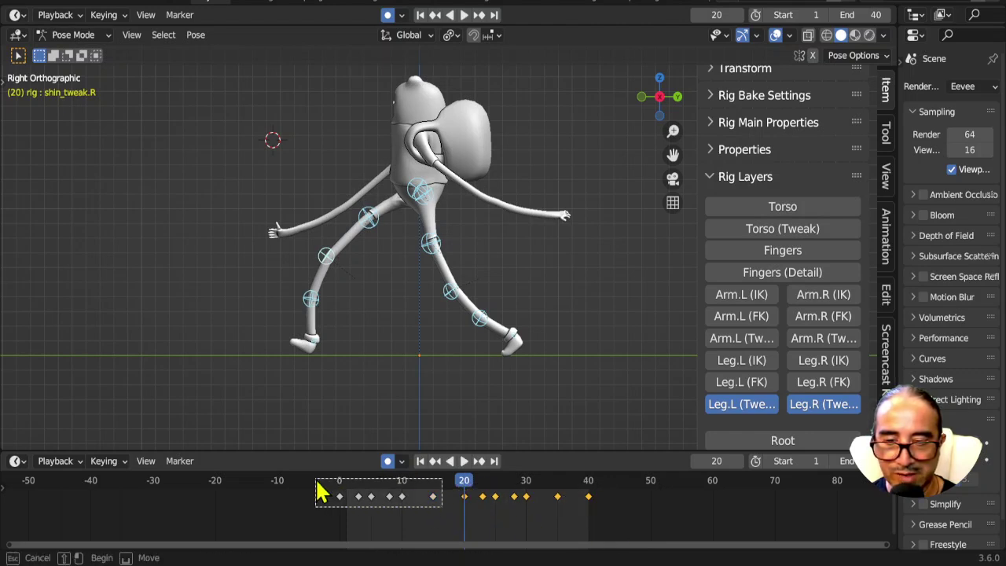
{"action": "key", "text": "x"}
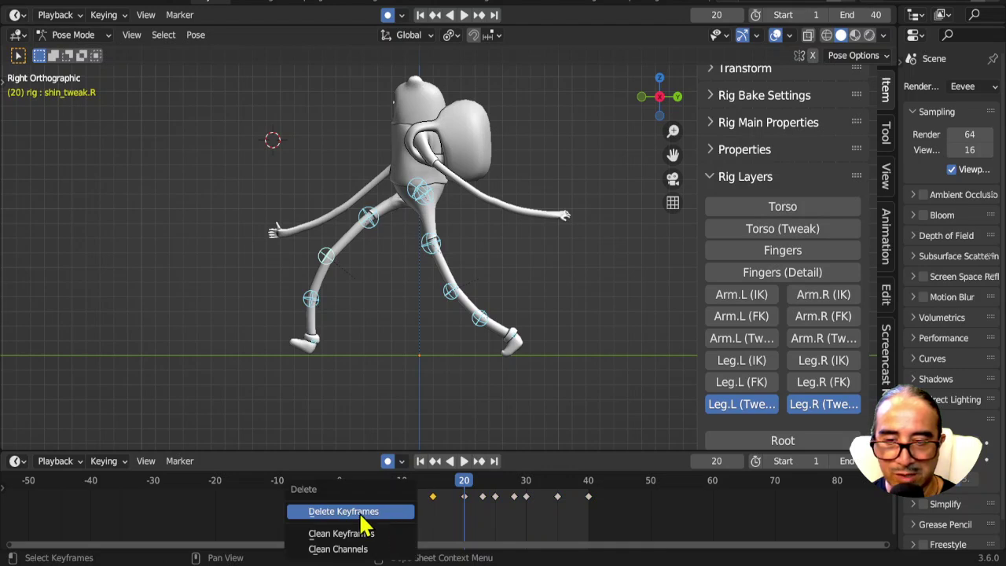
{"action": "left_click", "coordinate": [362, 512]}
{"action": "left_click", "coordinate": [339, 481]}
{"action": "key", "text": "space"}
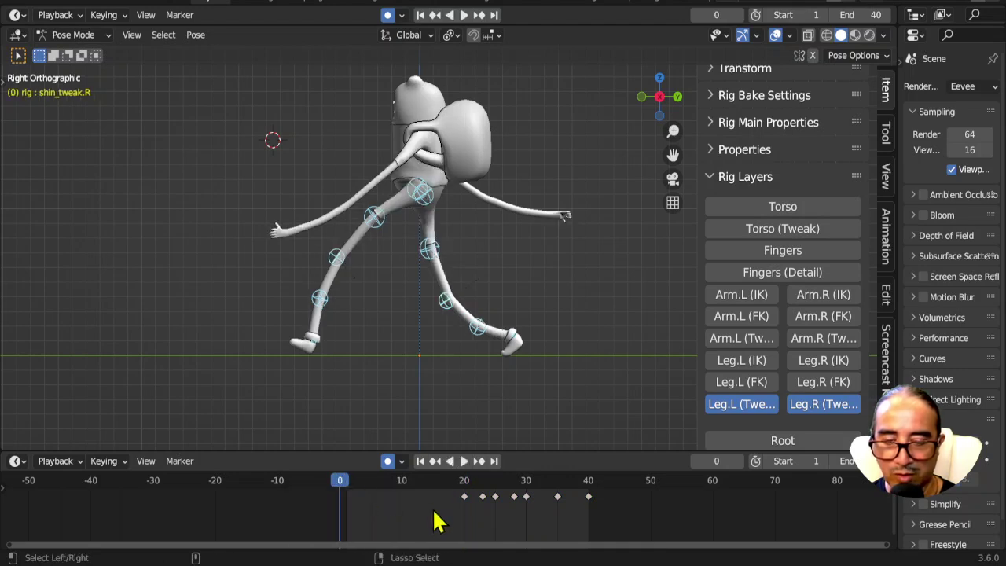
- Paste the copied keys at frame 0 and play the walk in a perspective view
{"action": "key", "text": "ctrl+v"}
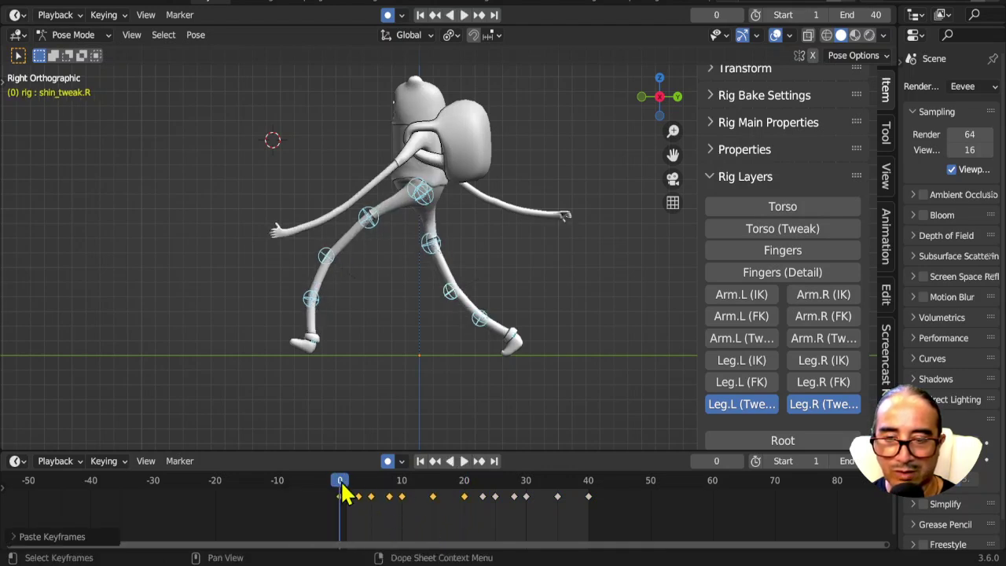
{"action": "key", "text": "space"}
{"action": "left_click_drag", "start_coordinate": [467, 489], "coordinate": [415, 501]}
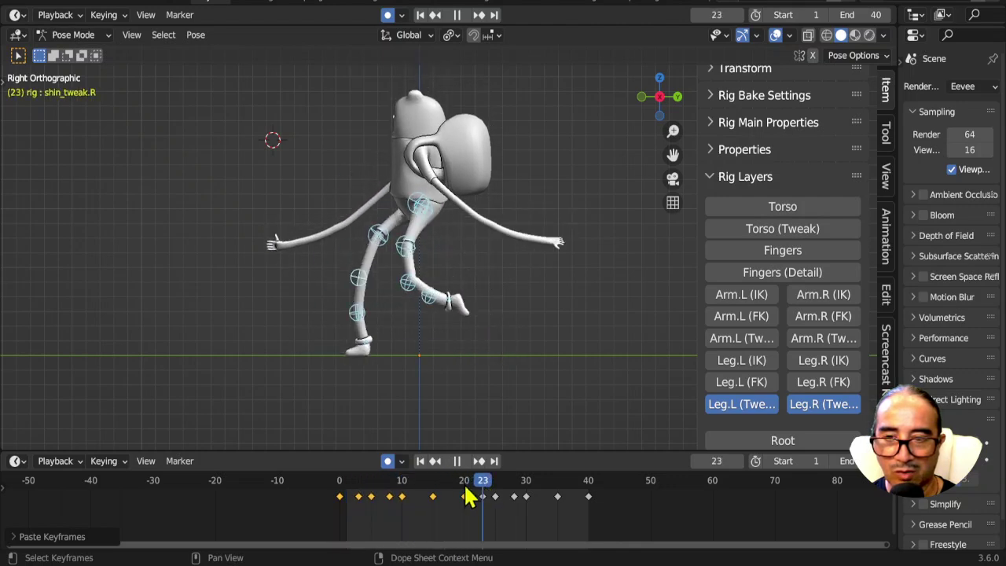
{"action": "key", "text": "space"}
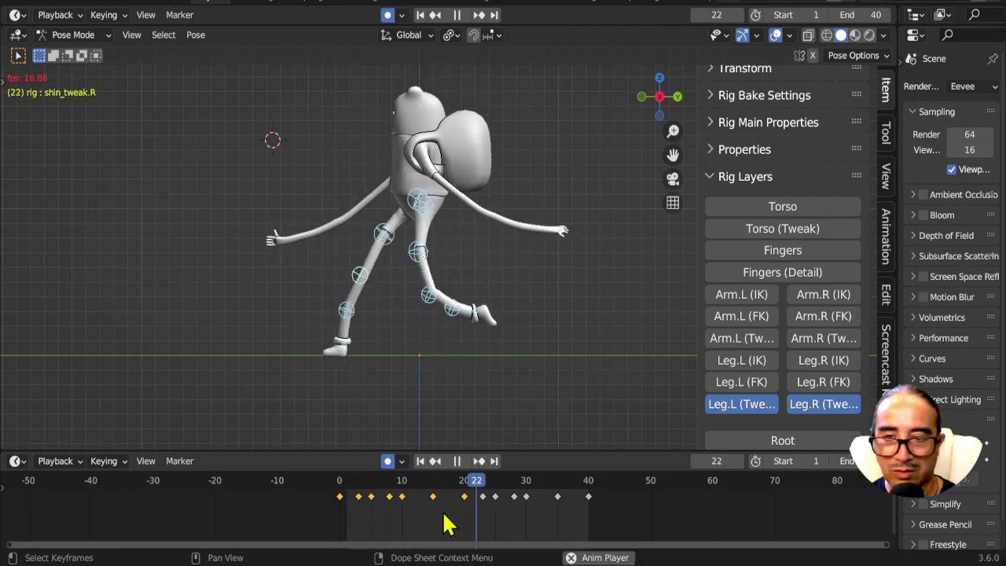
{"action": "middle_click_drag", "start_coordinate": [383, 379], "coordinate": [415, 364]}
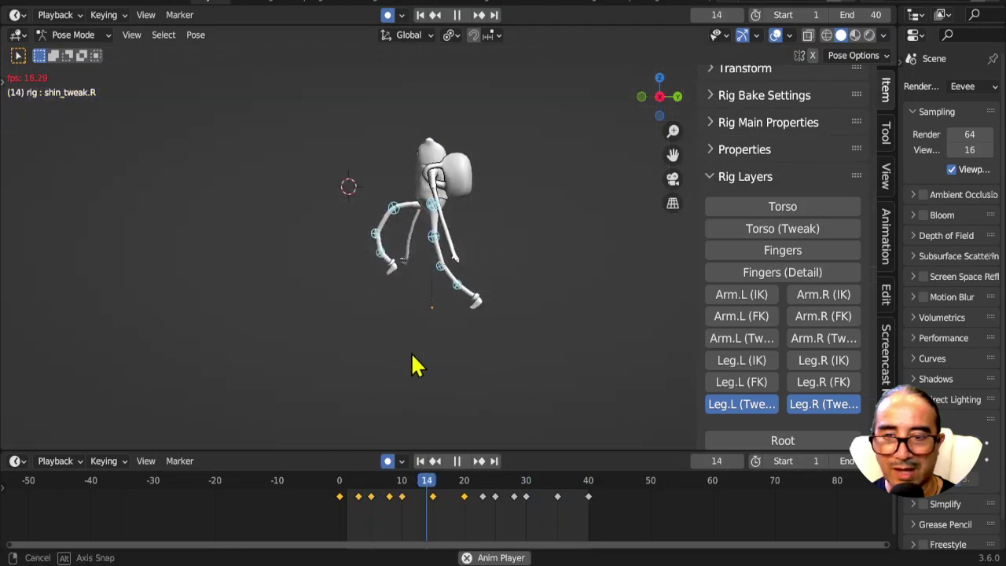
{"action": "middle_click_drag", "start_coordinate": [417, 355], "coordinate": [478, 377]}
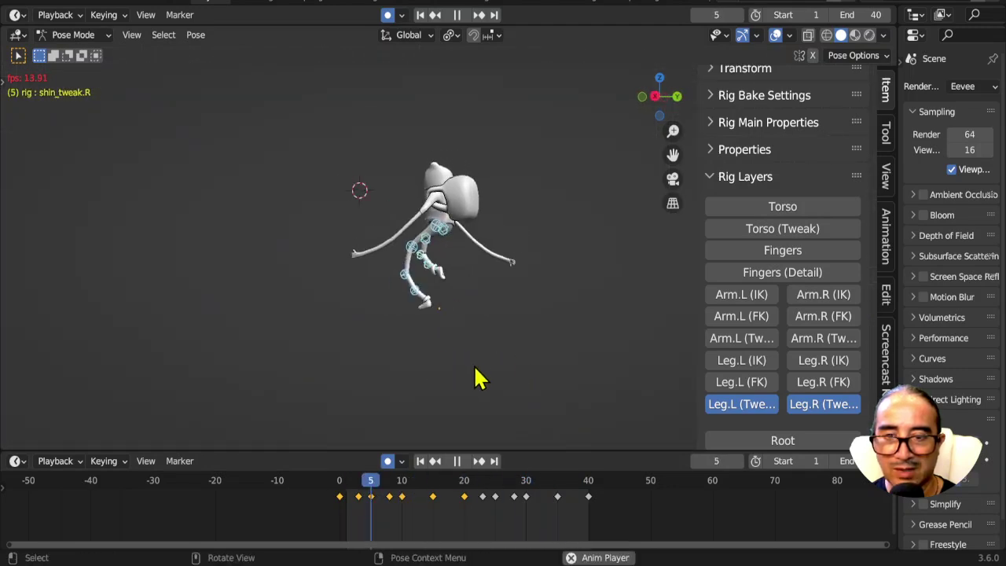
{"action": "scroll", "coordinate": [478, 378], "scroll_direction": "up", "scroll_amount": 2}
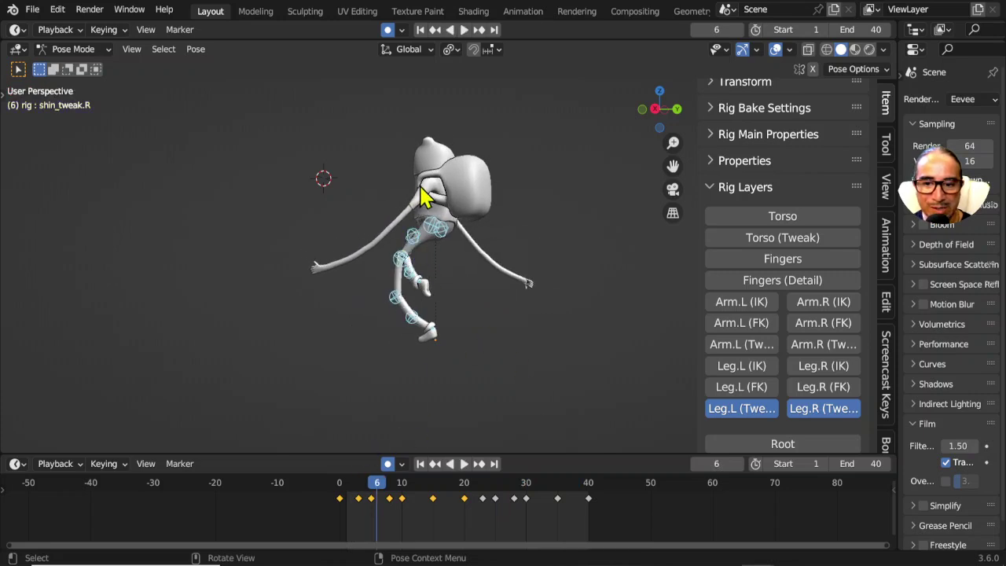
- Turn on the Arm.L and Arm.R FK layers and turn off both leg tweak layers
{"action": "left_click", "coordinate": [751, 325]}
{"action": "left_click", "coordinate": [824, 324]}
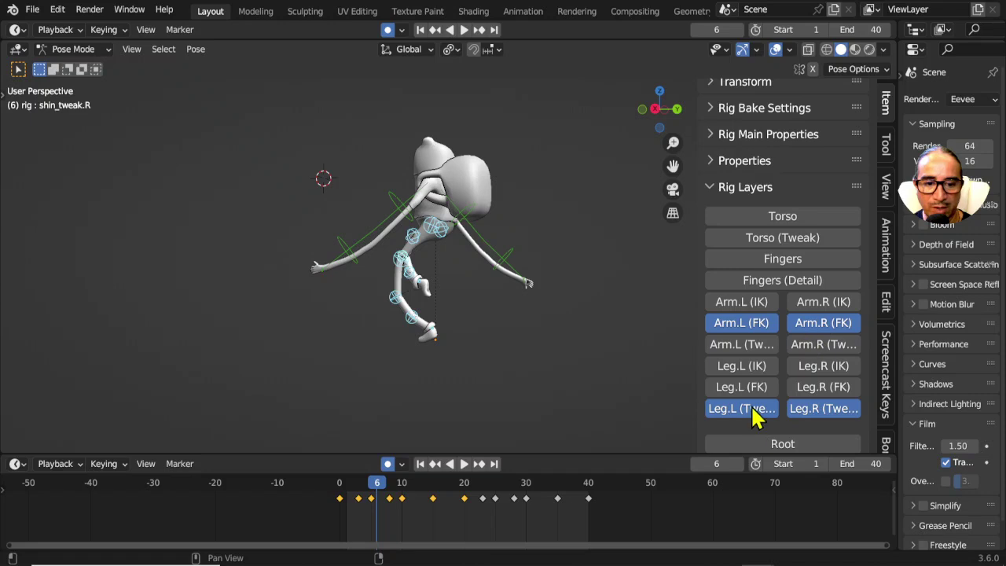
{"action": "left_click", "coordinate": [753, 411]}
{"action": "left_click", "coordinate": [817, 410]}
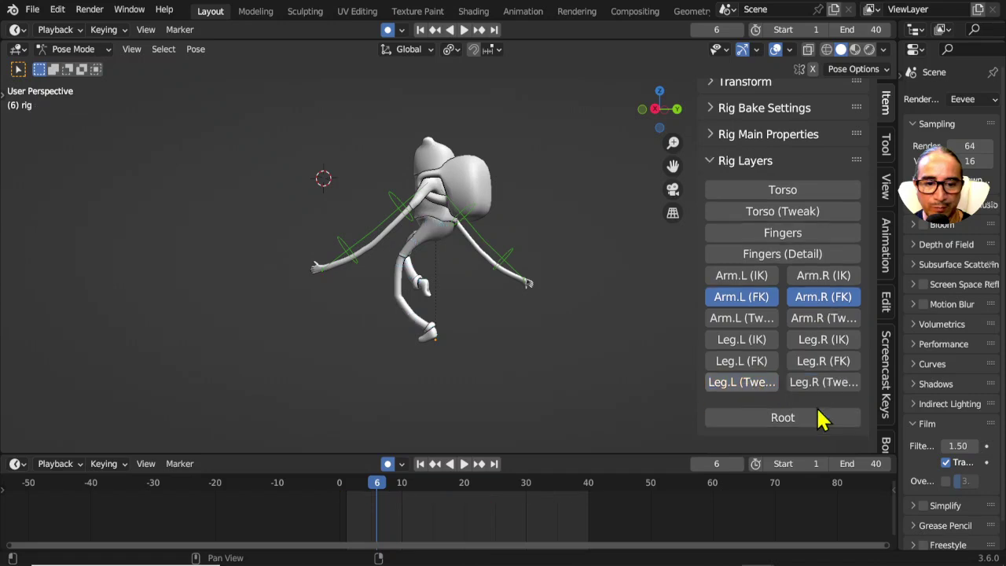
- Select both arms' FK bones including the left hand FK, then play the animation
{"action": "left_click", "coordinate": [407, 205]}
{"action": "mouse_move", "coordinate": [432, 265]}
{"action": "middle_mouse_down"}
{"action": "mouse_move", "coordinate": [553, 275]}
{"action": "mouse_move", "coordinate": [393, 275]}
{"action": "middle_mouse_up"}
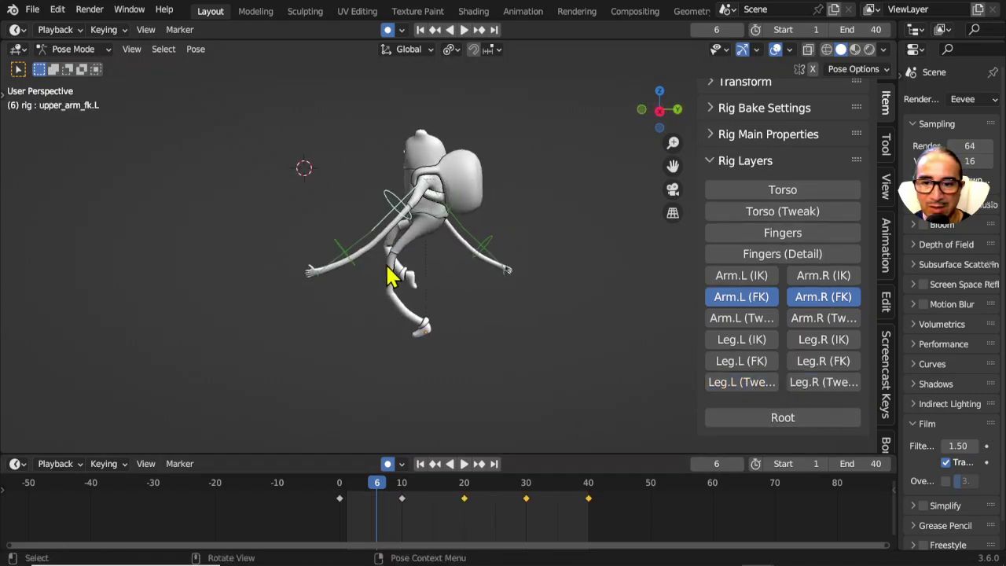
{"action": "left_click", "coordinate": [339, 265]}
{"action": "left_click", "coordinate": [314, 282]}
{"action": "left_click", "coordinate": [341, 485]}
{"action": "key", "text": "space"}
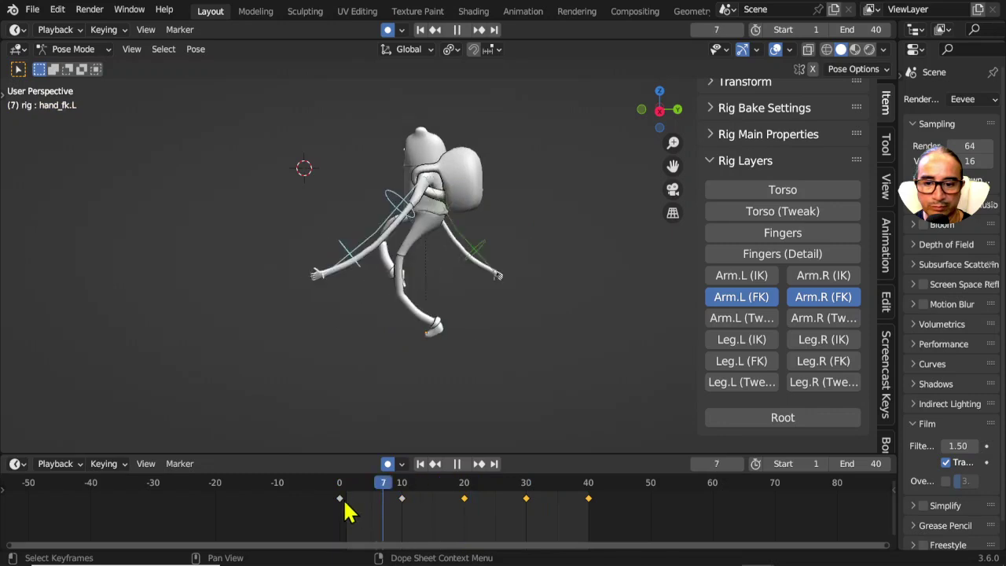
{"action": "key", "text": "Escape"}
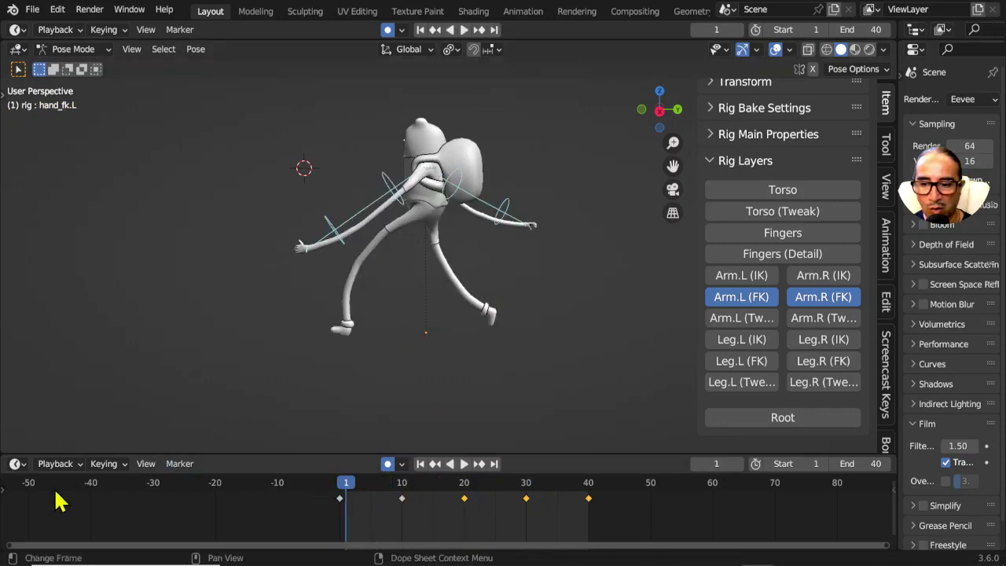
{"action": "left_click", "coordinate": [48, 468]}
{"action": "left_click", "coordinate": [15, 464]}
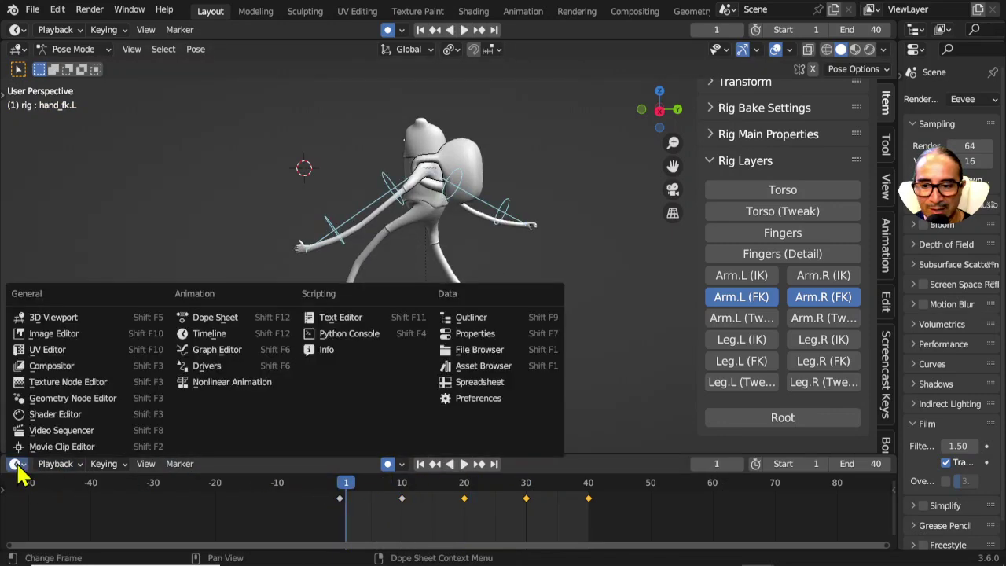
- Turn the timeline into a taller Dope Sheet with its channel list showing
{"action": "left_click", "coordinate": [220, 325]}
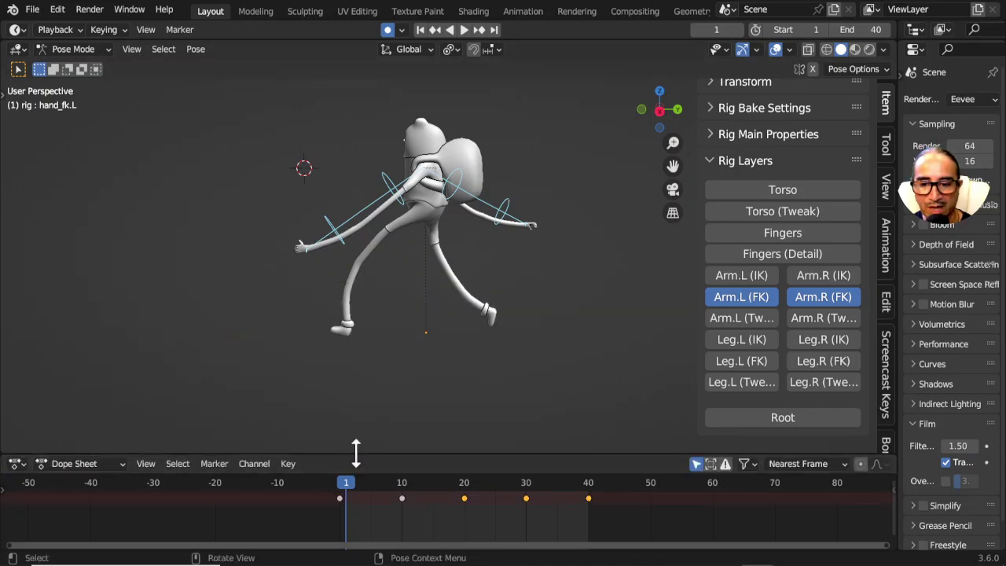
{"action": "left_click_drag", "start_coordinate": [356, 452], "coordinate": [371, 299]}
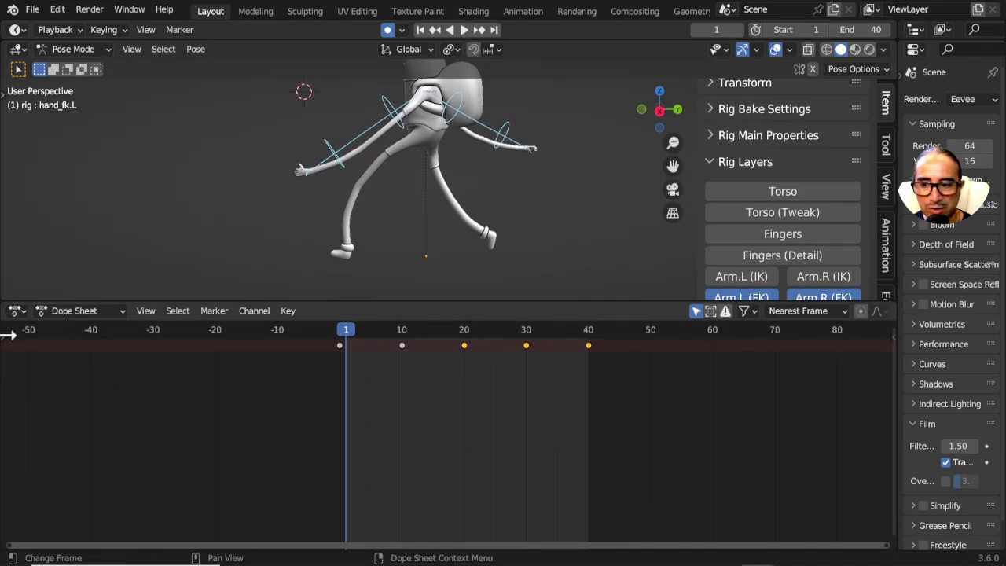
{"action": "left_click", "coordinate": [8, 335]}
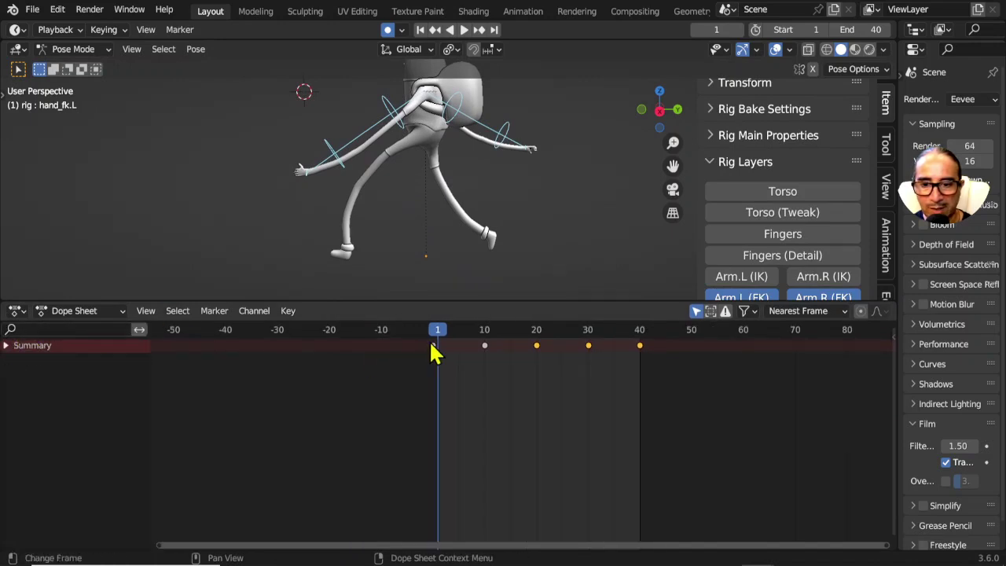
{"action": "left_click_drag", "start_coordinate": [438, 338], "coordinate": [490, 353]}
{"action": "middle_click_drag", "start_coordinate": [490, 353], "coordinate": [469, 429]}
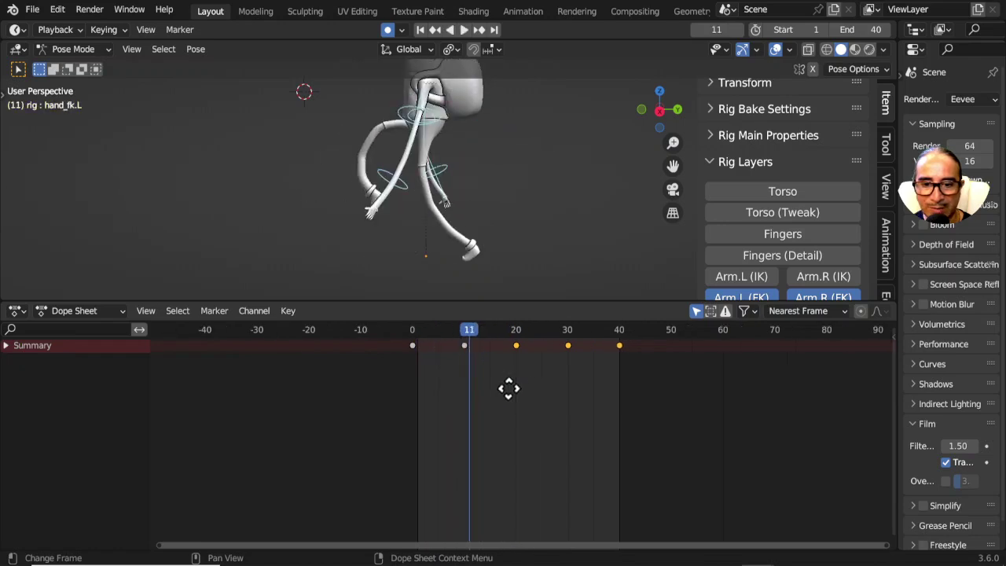
- Expand Summary and the rig channel to list the six arm FK bones' keys at frames 0–40
{"action": "left_click", "coordinate": [5, 347]}
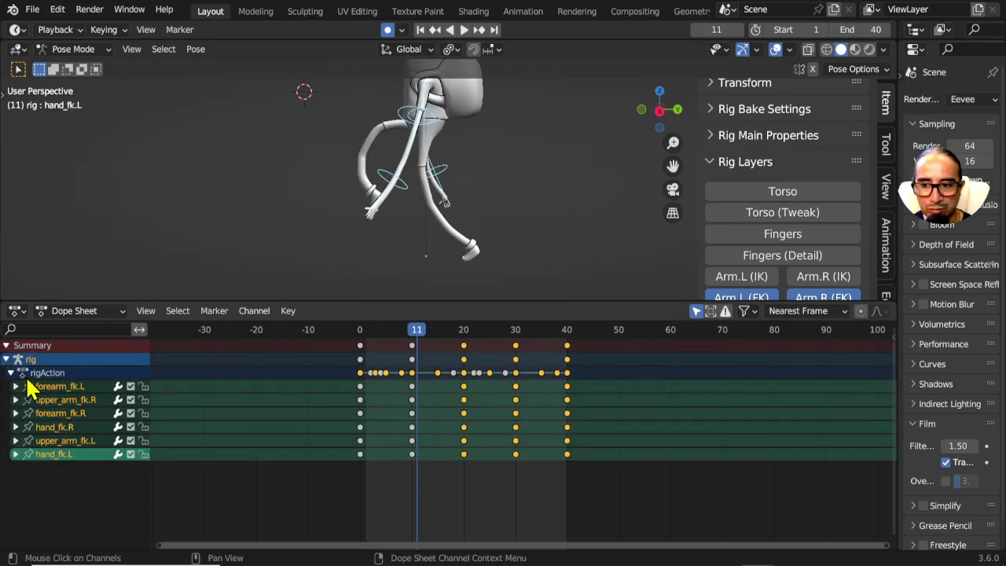
{"action": "scroll", "coordinate": [460, 385], "scroll_direction": "up", "scroll_amount": 2}
{"action": "middle_click_drag", "start_coordinate": [512, 405], "coordinate": [520, 414]}
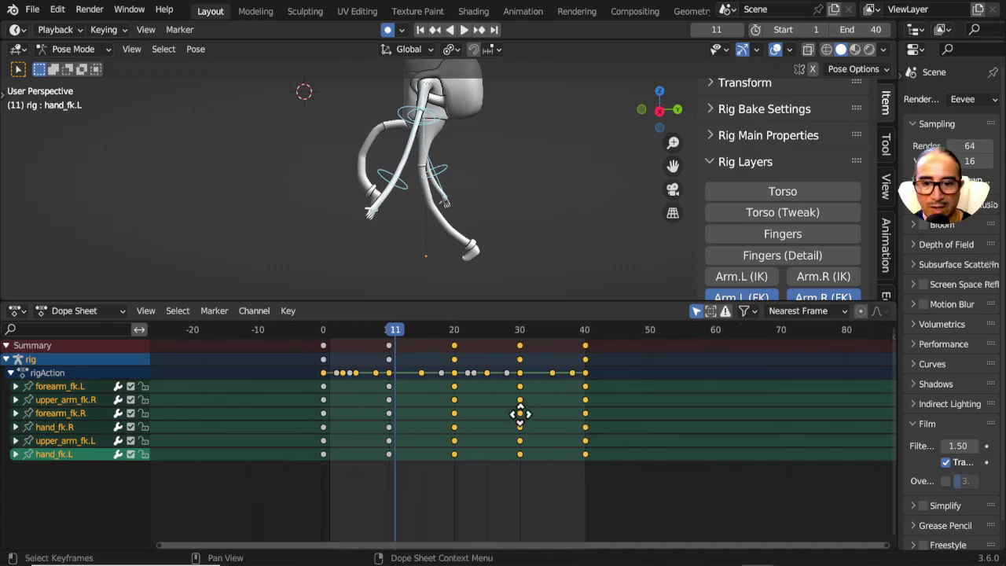
{"action": "middle_click_drag", "start_coordinate": [495, 202], "coordinate": [503, 208]}
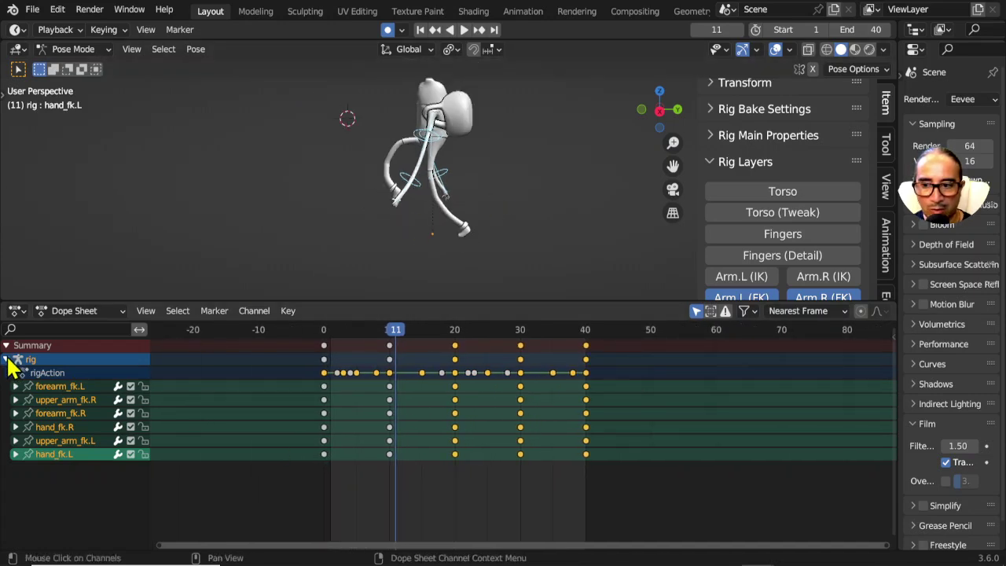
{"action": "left_click", "coordinate": [7, 359]}
{"action": "left_click", "coordinate": [6, 359]}
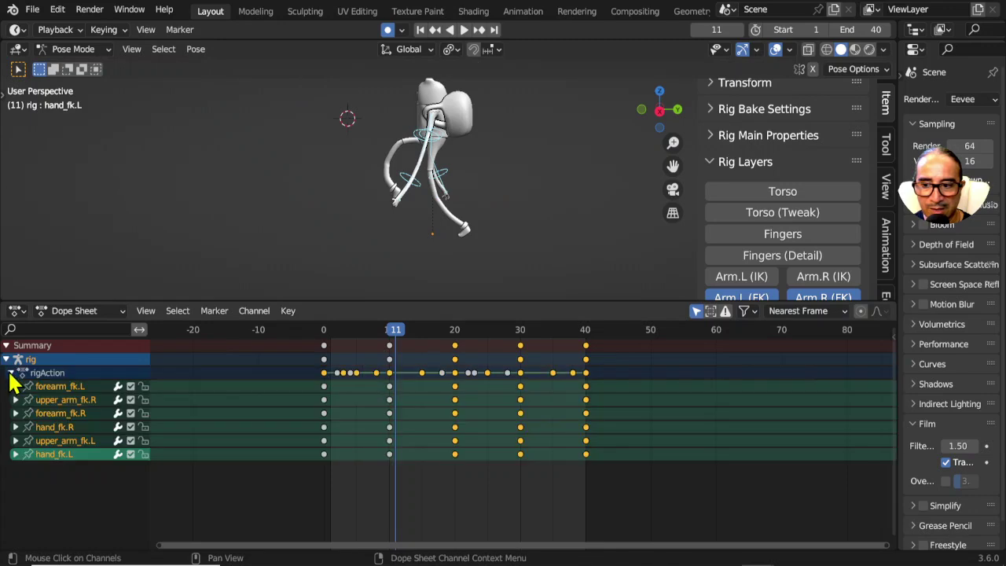
{"action": "left_click", "coordinate": [10, 375]}
{"action": "left_click", "coordinate": [10, 374]}
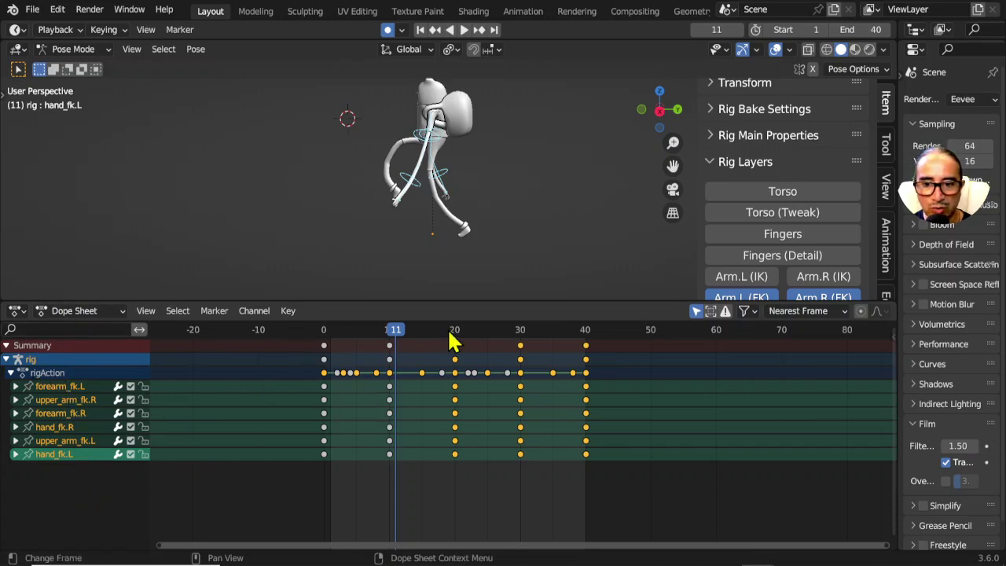
{"action": "left_click", "coordinate": [87, 312]}
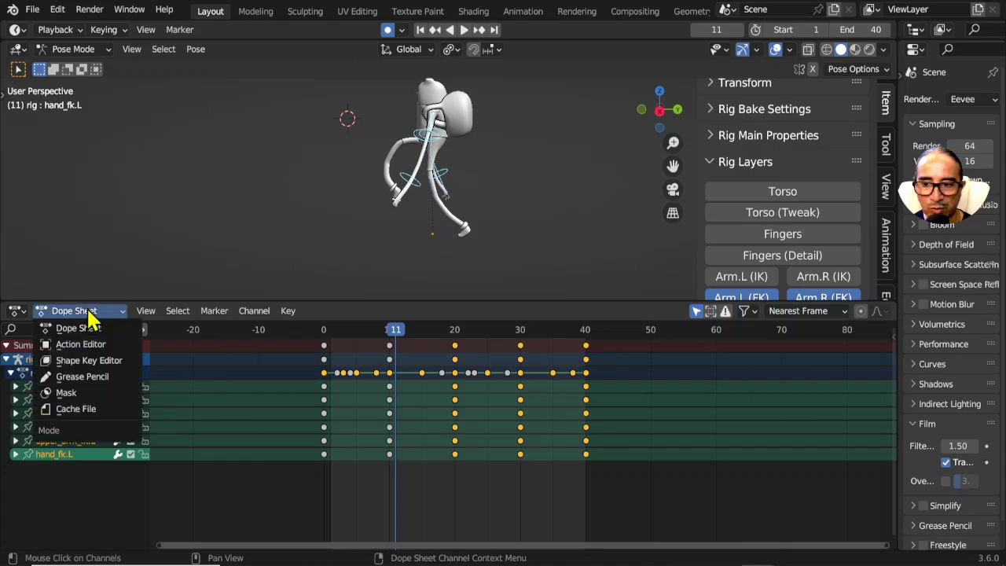
- Switch to the Action Editor on rigAction and turn off Only Show Selected to list every arm FK channel
{"action": "left_click", "coordinate": [94, 353]}
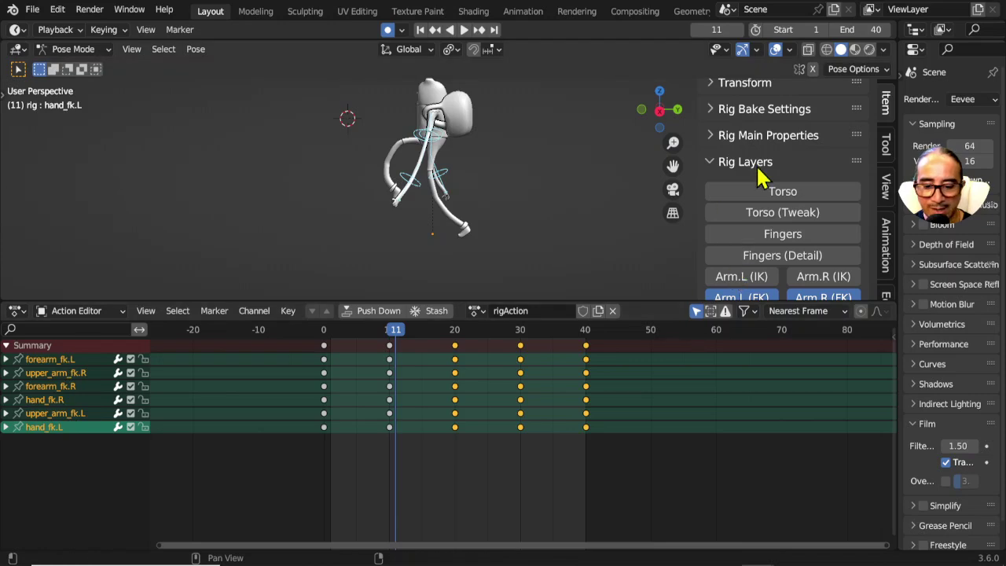
{"action": "scroll", "coordinate": [708, 185], "scroll_direction": "down", "scroll_amount": 2}
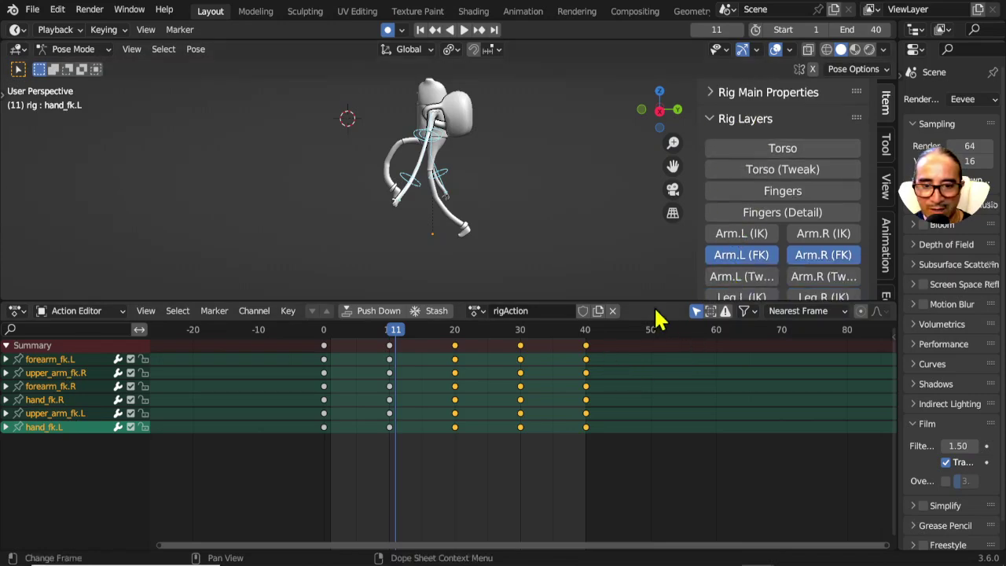
{"action": "left_click_drag", "start_coordinate": [652, 298], "coordinate": [652, 327]}
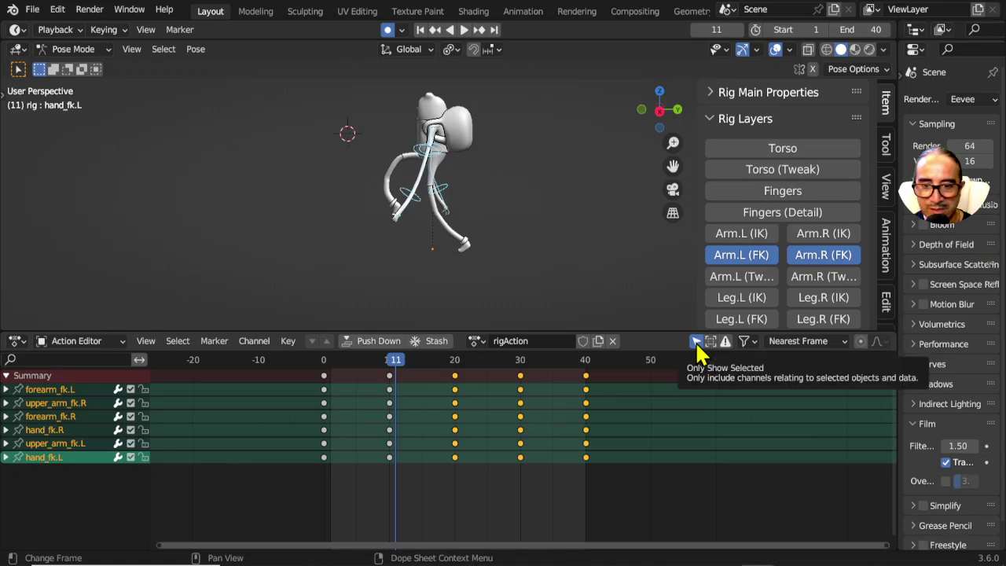
{"action": "left_click", "coordinate": [410, 229]}
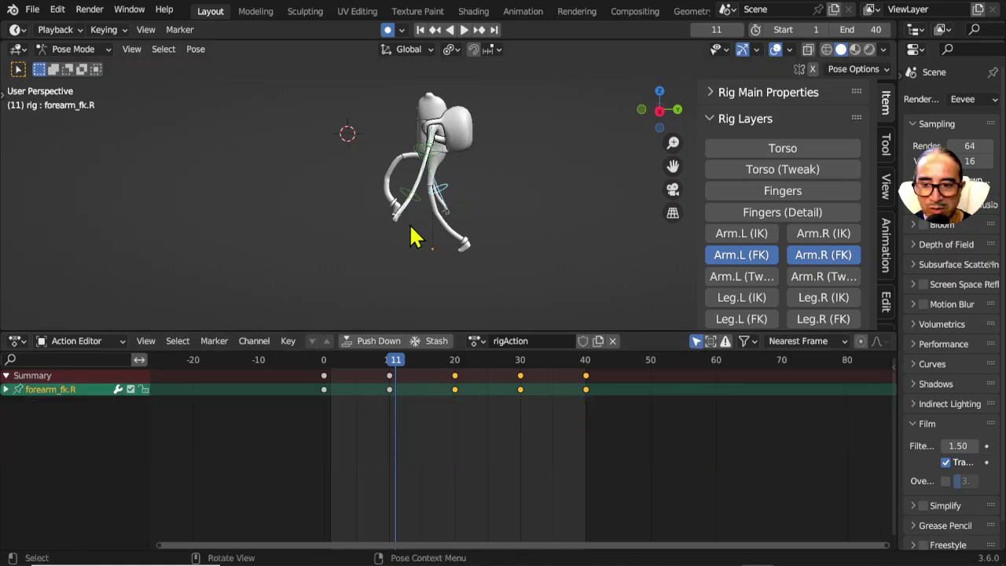
{"action": "left_click", "coordinate": [429, 157]}
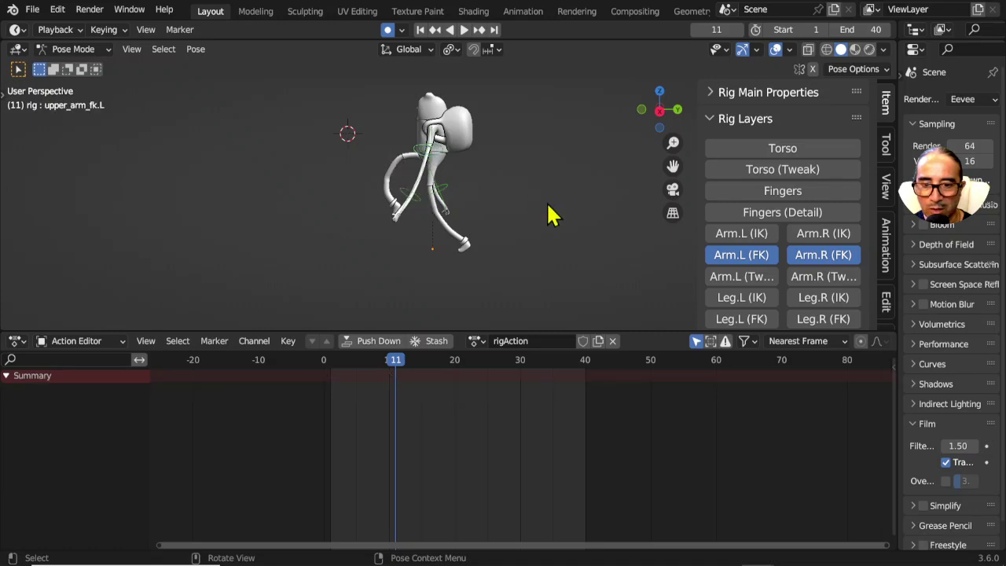
{"action": "left_click", "coordinate": [697, 342]}
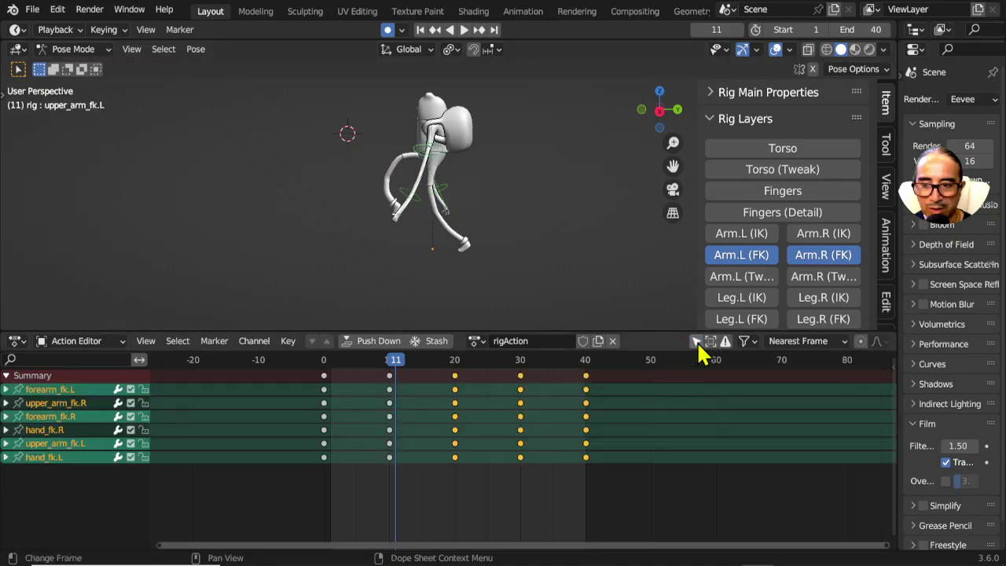
{"action": "middle_click_drag", "start_coordinate": [460, 185], "coordinate": [422, 139]}
- Box-select the arm FK controls and limit the channel list to the selected bones
{"action": "left_click_drag", "start_coordinate": [333, 115], "coordinate": [507, 279]}
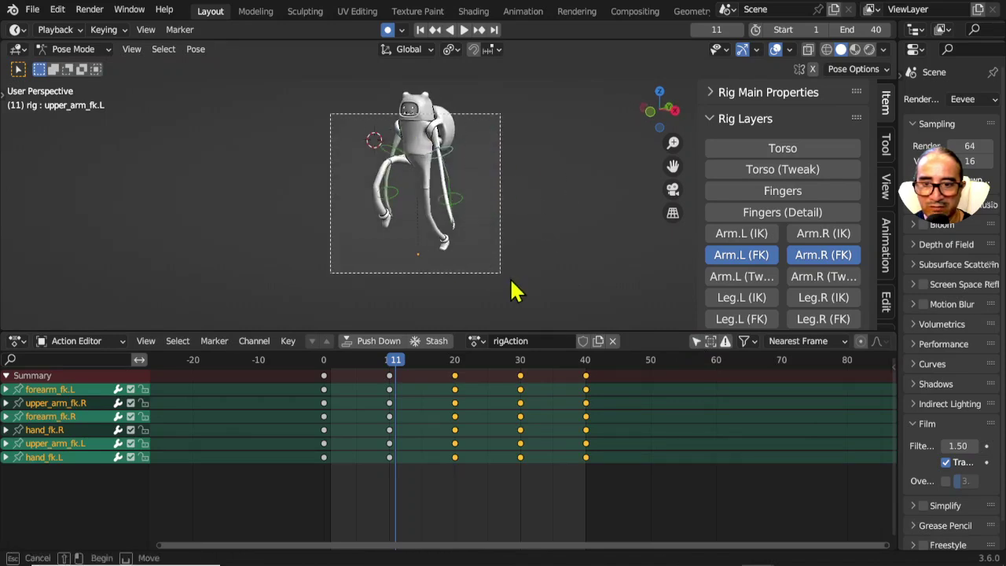
{"action": "middle_click_drag", "start_coordinate": [574, 272], "coordinate": [512, 259]}
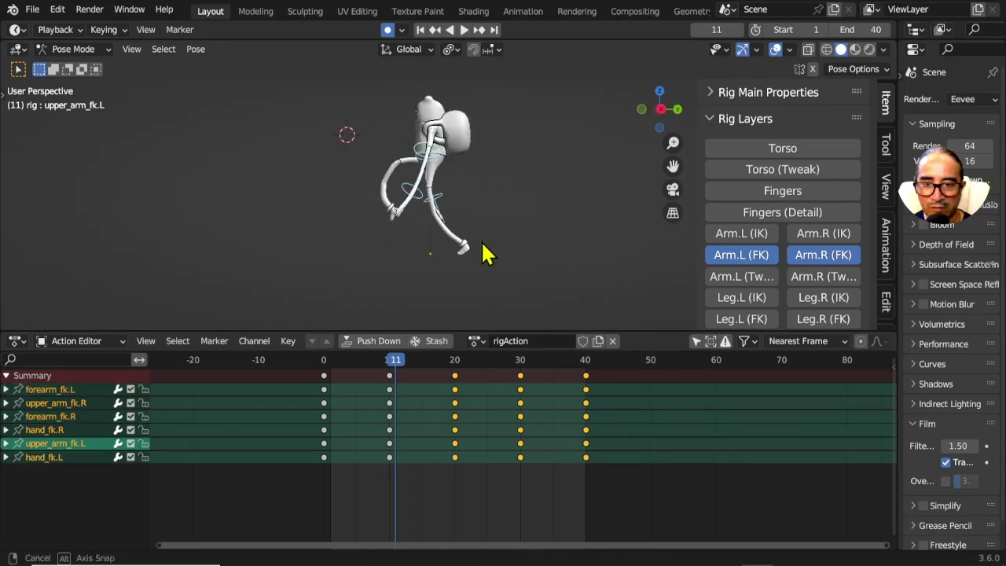
{"action": "left_click", "coordinate": [696, 342]}
{"action": "mouse_move", "coordinate": [391, 220]}
{"action": "middle_mouse_down"}
{"action": "mouse_move", "coordinate": [445, 213]}
{"action": "mouse_move", "coordinate": [483, 147]}
{"action": "mouse_move", "coordinate": [532, 191]}
{"action": "middle_mouse_up"}
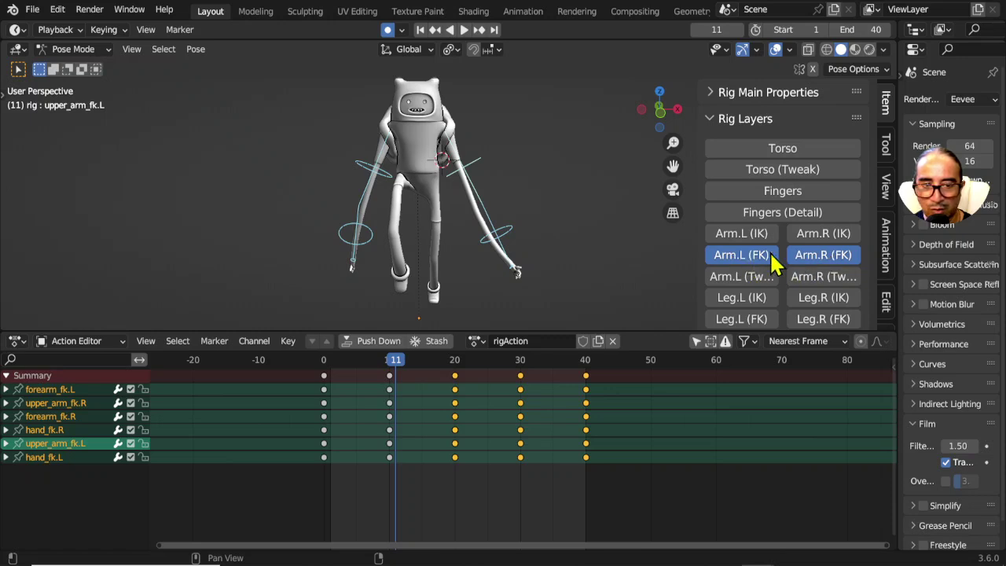
{"action": "mouse_move", "coordinate": [557, 224]}
{"action": "middle_mouse_down"}
{"action": "mouse_move", "coordinate": [398, 223]}
{"action": "mouse_move", "coordinate": [420, 225]}
{"action": "mouse_move", "coordinate": [386, 206]}
{"action": "middle_mouse_up"}
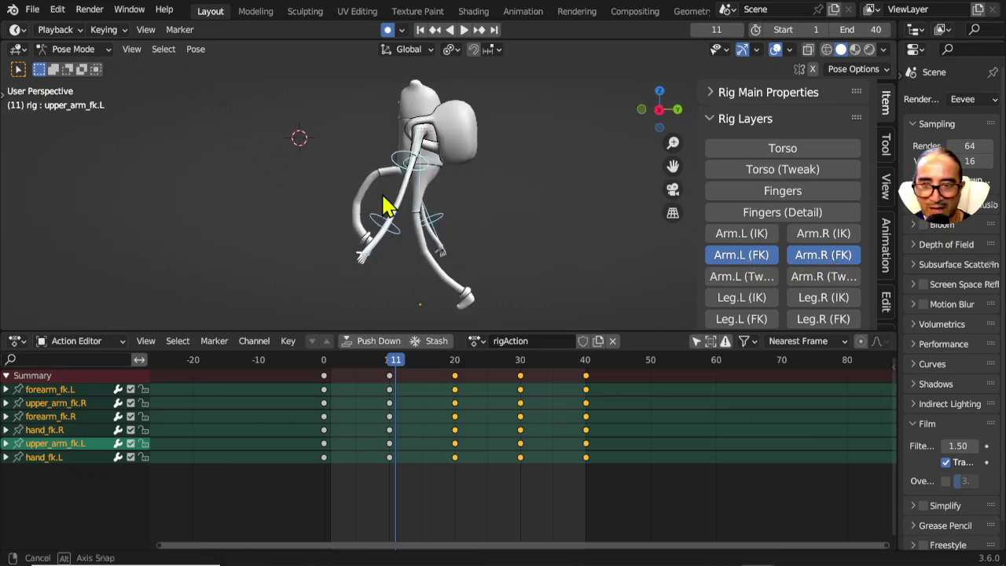
- Move the upper_arm_fk.R channel to the top of the list
{"action": "left_click", "coordinate": [66, 407]}
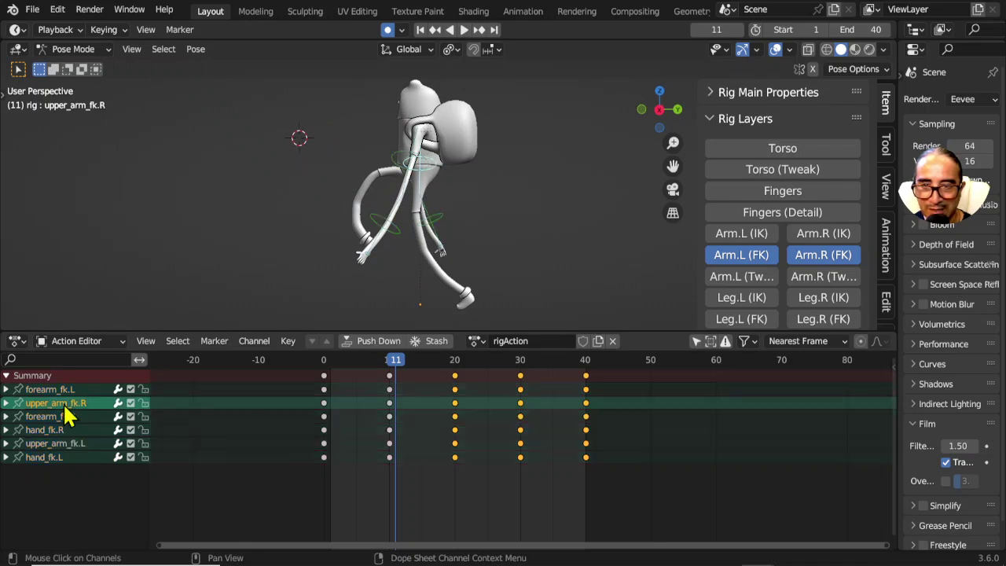
{"action": "mouse_move", "coordinate": [440, 236]}
{"action": "middle_mouse_down"}
{"action": "mouse_move", "coordinate": [386, 231]}
{"action": "mouse_move", "coordinate": [380, 147]}
{"action": "middle_mouse_up"}
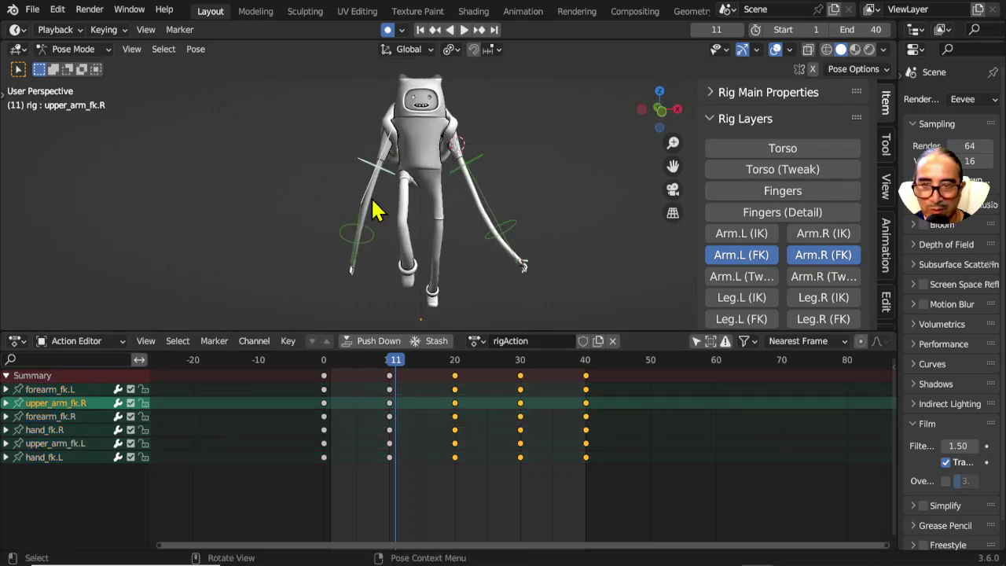
{"action": "mouse_move", "coordinate": [334, 208]}
{"action": "middle_mouse_down"}
{"action": "mouse_move", "coordinate": [389, 220]}
{"action": "mouse_move", "coordinate": [380, 207]}
{"action": "middle_mouse_up"}
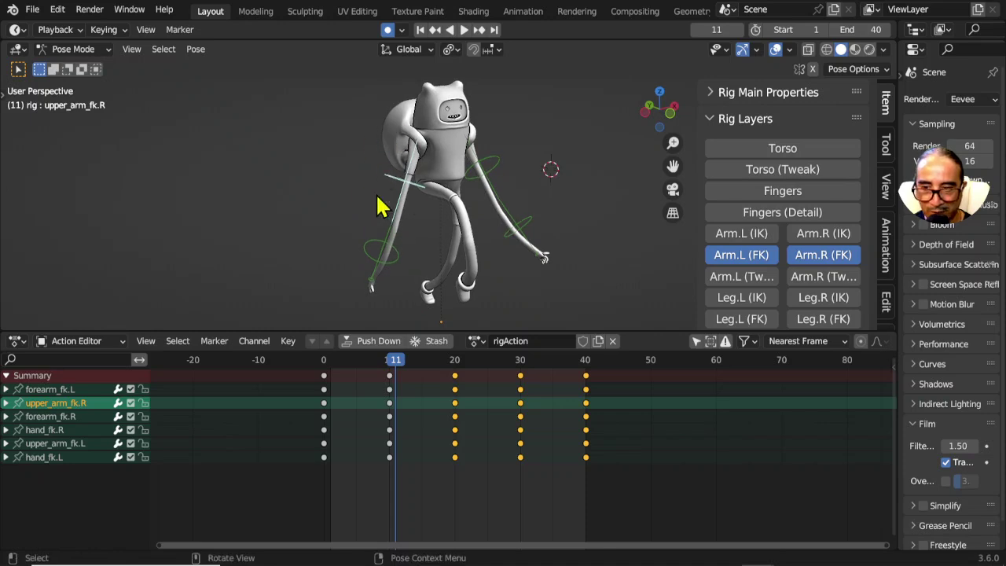
{"action": "right_click", "coordinate": [78, 410]}
{"action": "mouse_move", "coordinate": [43, 528]}
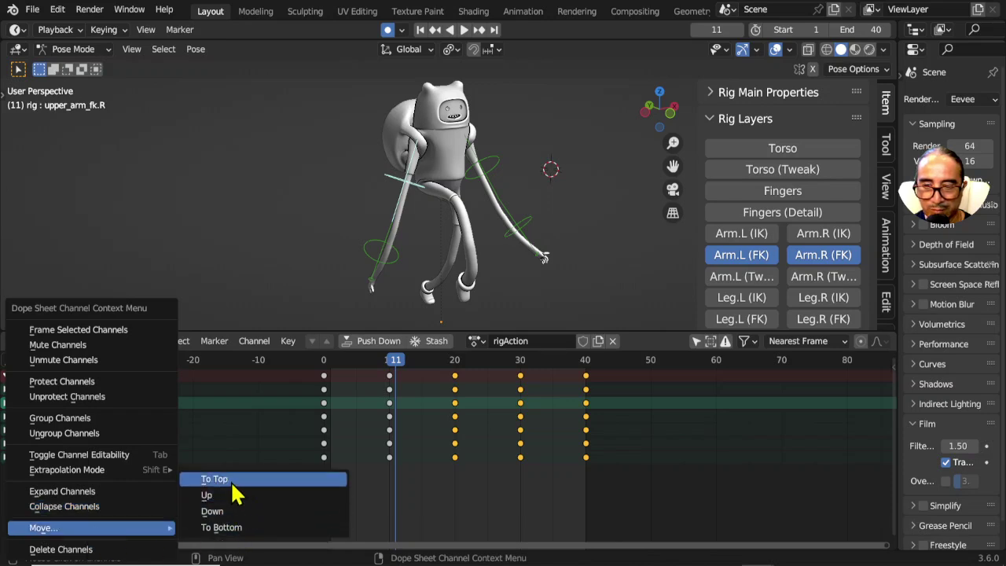
{"action": "left_click", "coordinate": [233, 483]}
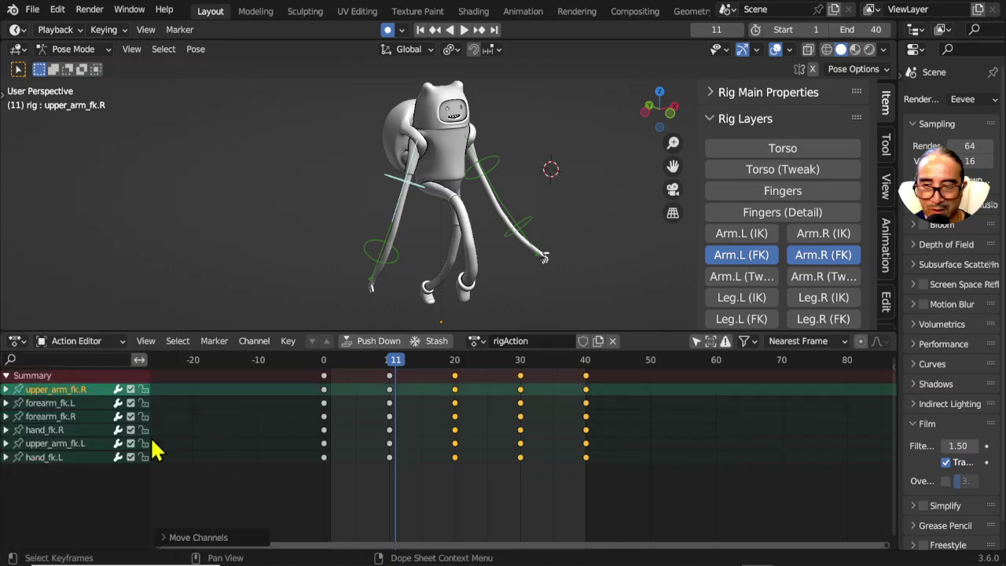
- Move forearm_fk.R and hand_fk.R up so they follow upper_arm_fk.R
{"action": "left_click", "coordinate": [68, 419]}
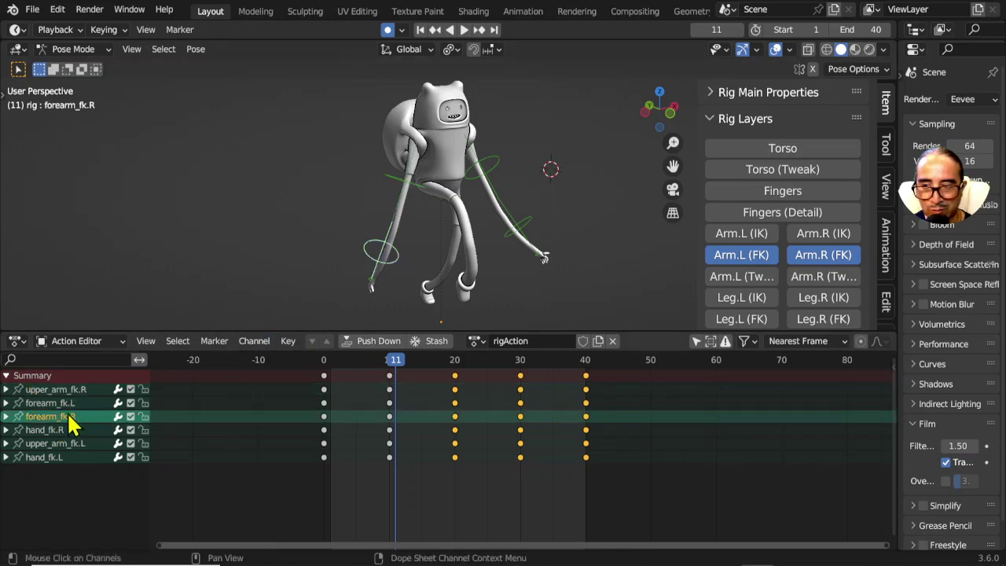
{"action": "right_click", "coordinate": [68, 417]}
{"action": "left_click", "coordinate": [224, 429]}
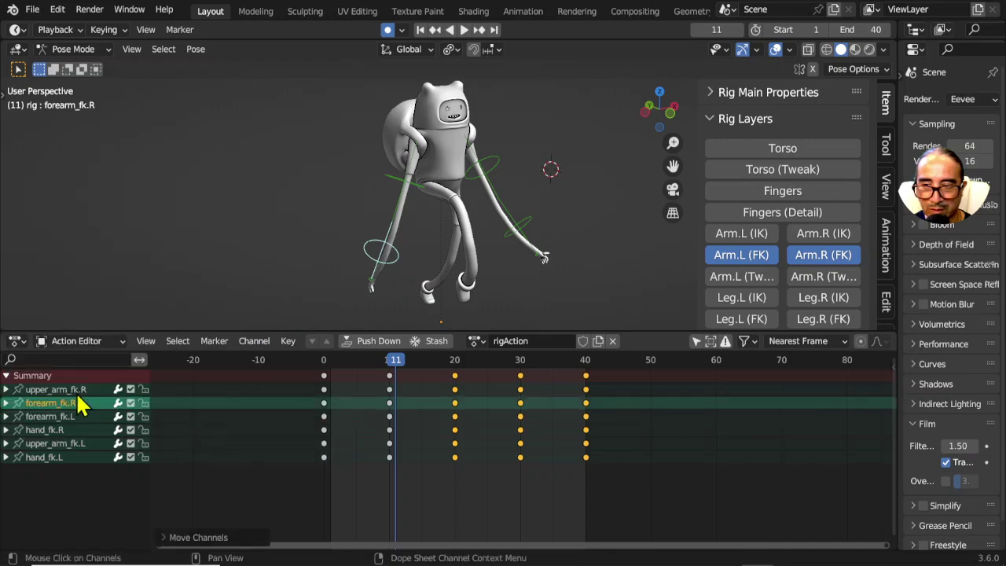
{"action": "left_click", "coordinate": [77, 391]}
{"action": "left_click", "coordinate": [69, 404]}
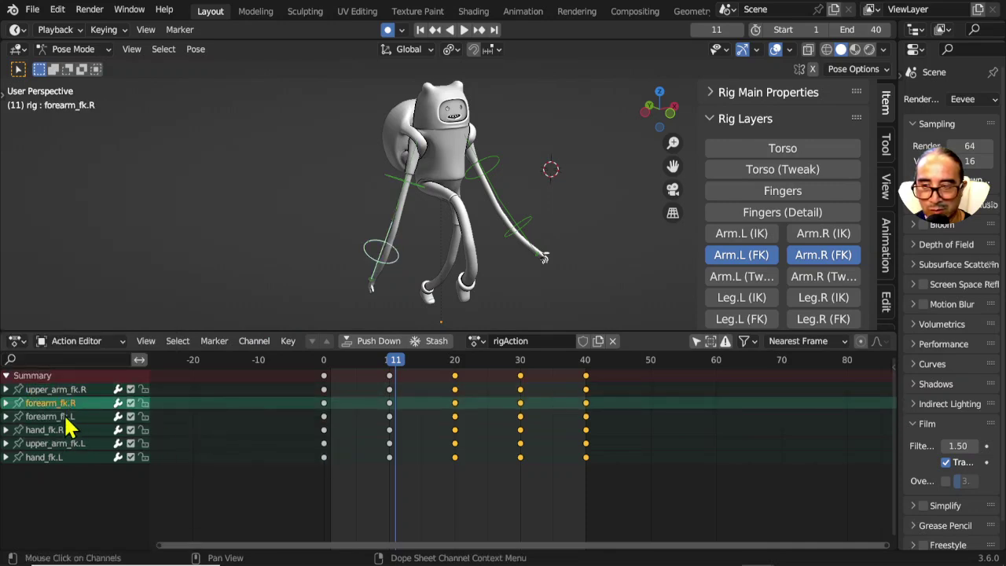
{"action": "left_click", "coordinate": [60, 431]}
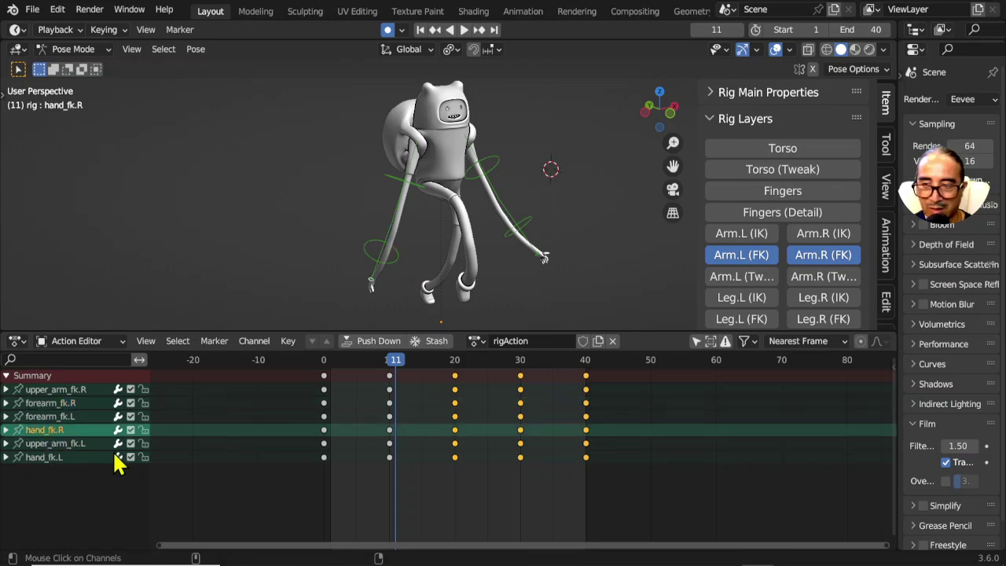
{"action": "right_click", "coordinate": [71, 434]}
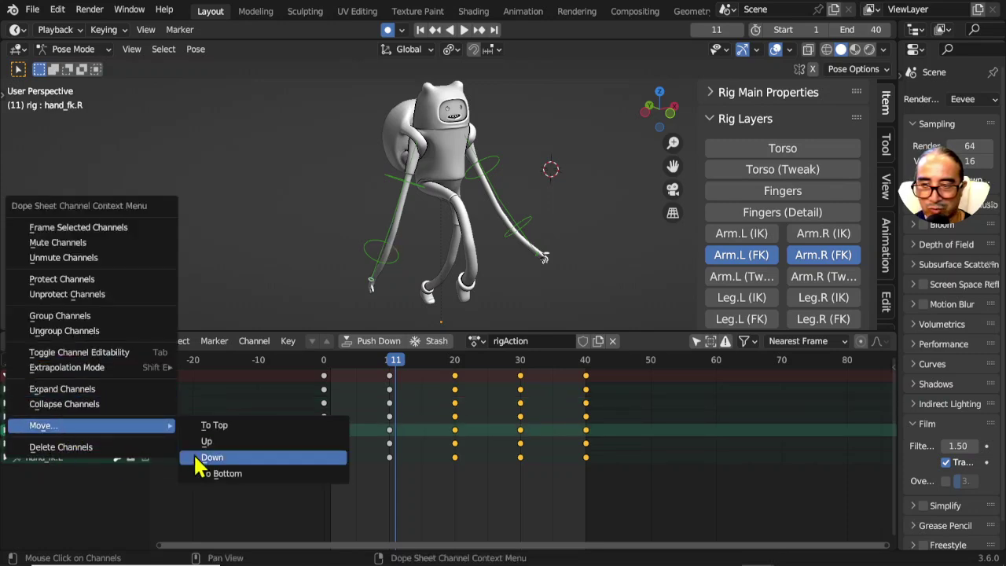
{"action": "left_click", "coordinate": [226, 443]}
- Move upper_arm_fk.L up one row, directly below the right-arm channels
{"action": "left_click", "coordinate": [78, 390]}
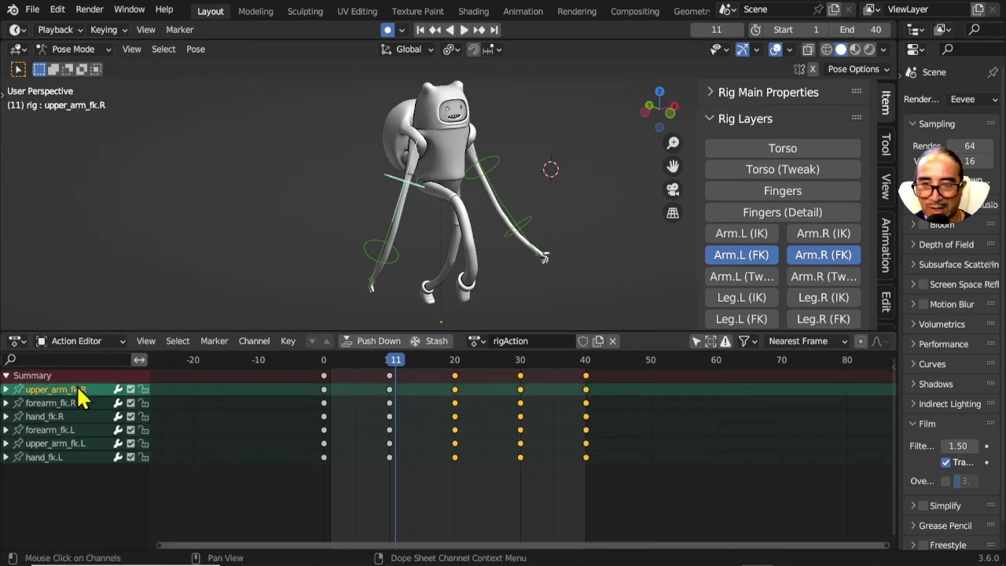
{"action": "left_click", "coordinate": [77, 404]}
{"action": "left_click", "coordinate": [77, 417]}
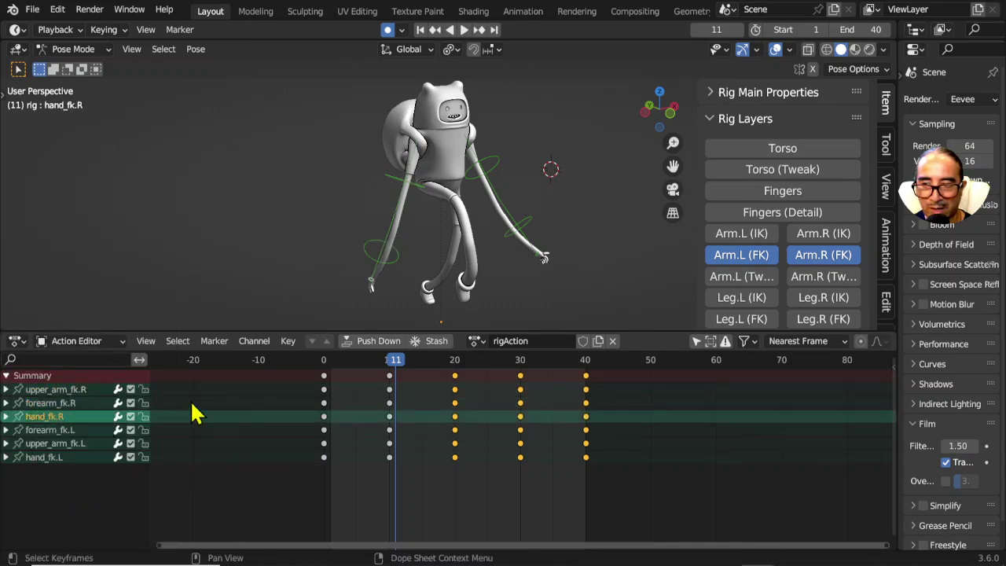
{"action": "left_click", "coordinate": [87, 444]}
{"action": "right_click", "coordinate": [79, 456]}
{"action": "mouse_move", "coordinate": [44, 443]}
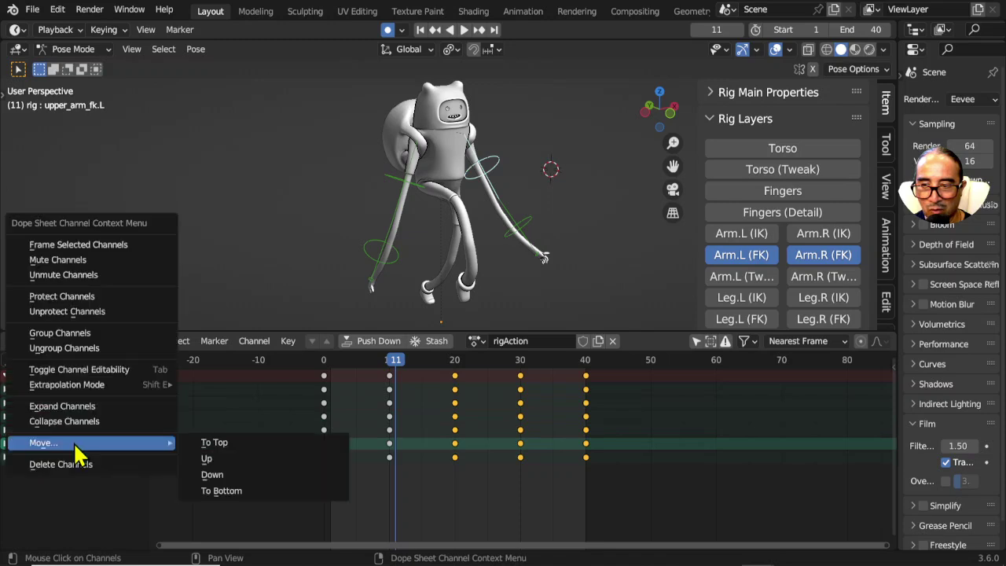
{"action": "left_click", "coordinate": [214, 459]}
- Check the new channel order and select both upper_arm_fk bones
{"action": "middle_click_drag", "start_coordinate": [445, 281], "coordinate": [463, 184]}
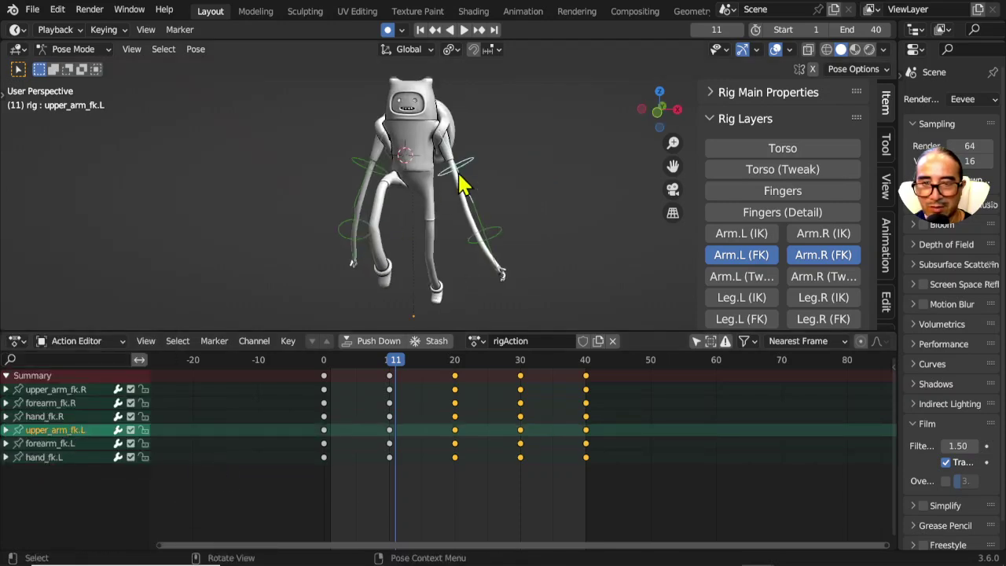
{"action": "left_click", "coordinate": [49, 444]}
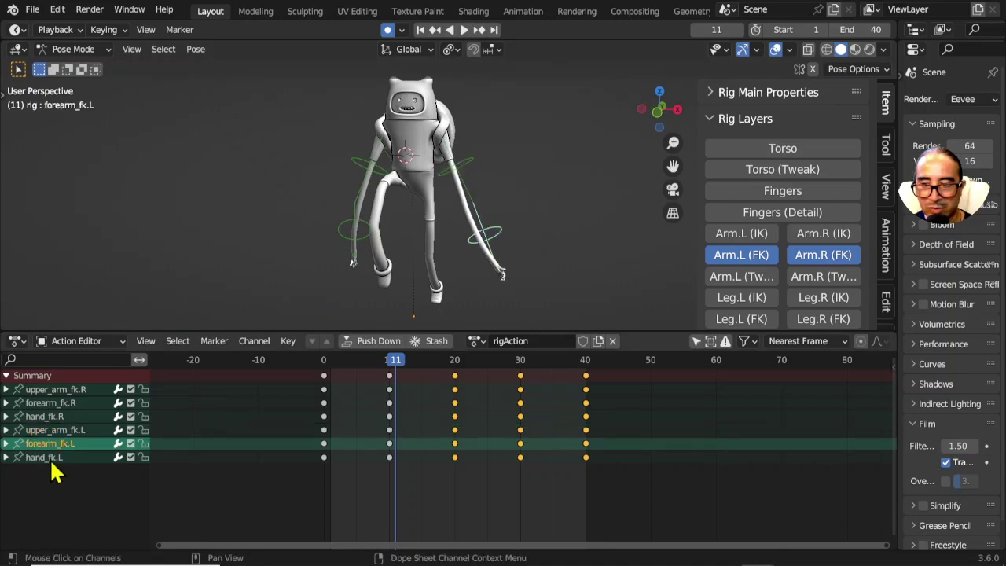
{"action": "left_click", "coordinate": [45, 458]}
{"action": "mouse_move", "coordinate": [419, 246]}
{"action": "middle_mouse_down"}
{"action": "mouse_move", "coordinate": [281, 254]}
{"action": "mouse_move", "coordinate": [438, 254]}
{"action": "mouse_move", "coordinate": [417, 255]}
{"action": "middle_mouse_up"}
{"action": "left_click", "coordinate": [75, 399]}
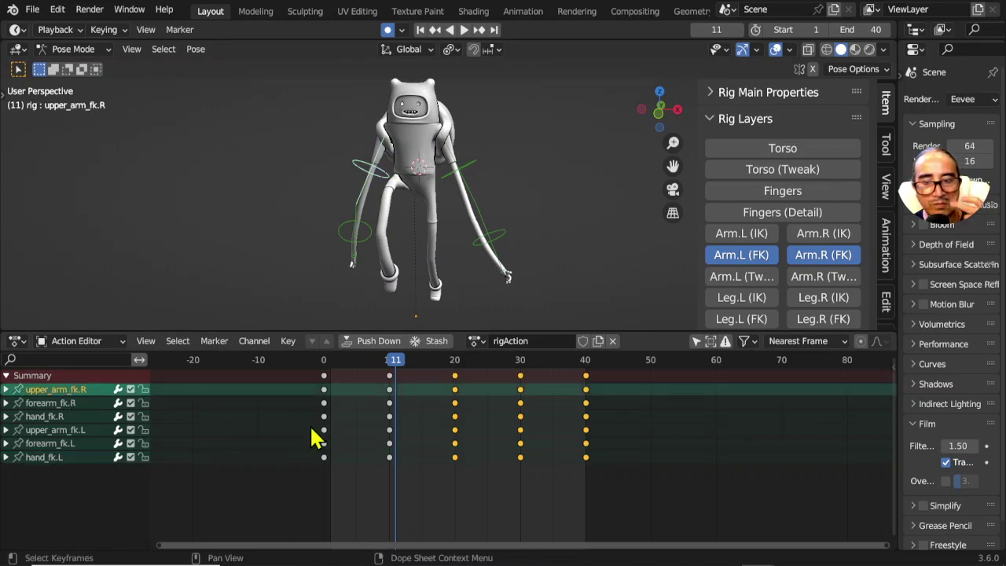
{"action": "middle_click_drag", "start_coordinate": [506, 202], "coordinate": [505, 191]}
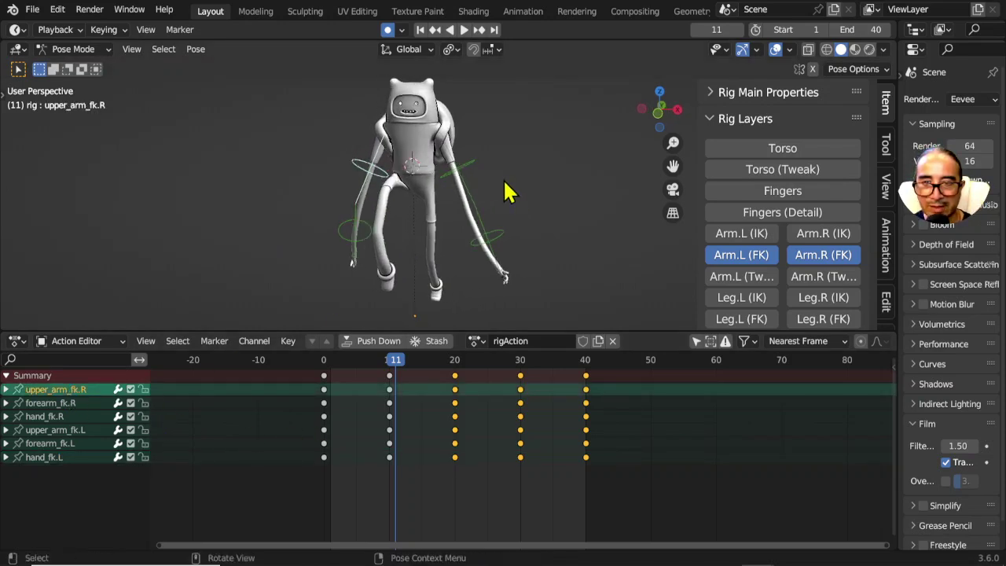
{"action": "mouse_move", "coordinate": [438, 133]}
{"action": "middle_mouse_down"}
{"action": "mouse_move", "coordinate": [478, 168]}
{"action": "mouse_move", "coordinate": [384, 153]}
{"action": "mouse_move", "coordinate": [393, 164]}
{"action": "middle_mouse_up"}
{"action": "left_click", "coordinate": [438, 191]}
{"action": "left_click", "coordinate": [445, 168], "text": "shift"}
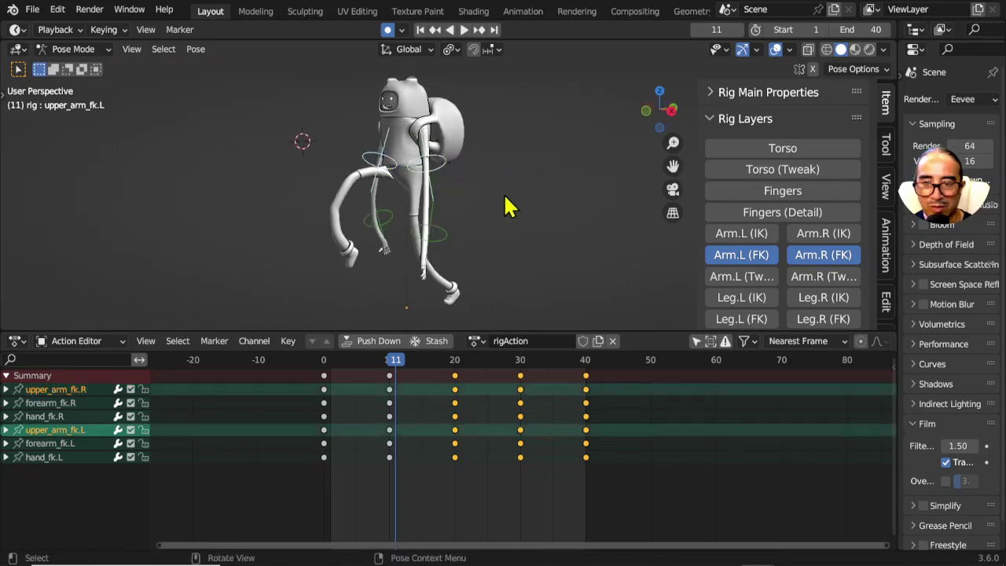
{"action": "middle_click_drag", "start_coordinate": [506, 207], "coordinate": [491, 206]}
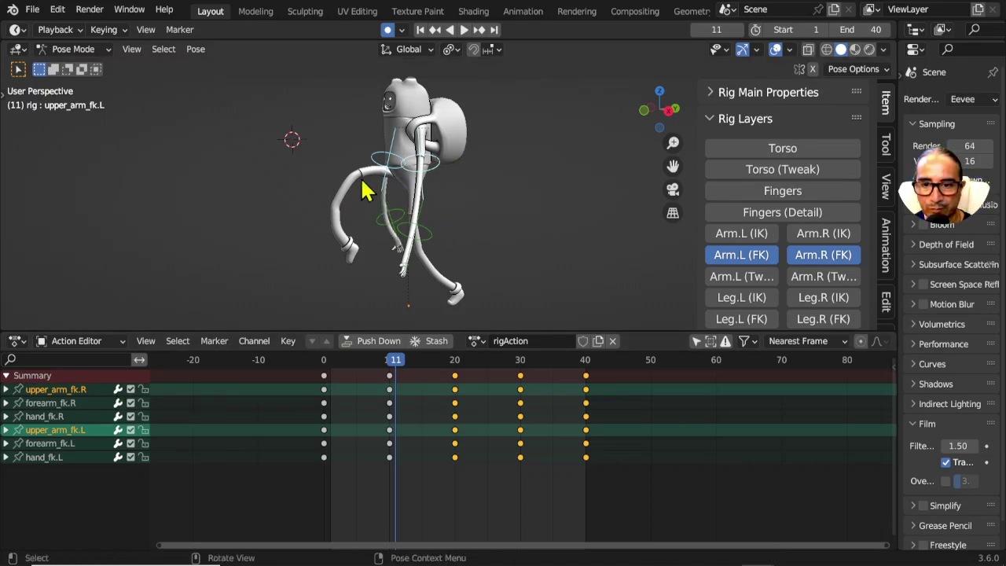
- Hide the upper arm controls and select the forearm and hand FK bones
{"action": "key", "text": "h"}
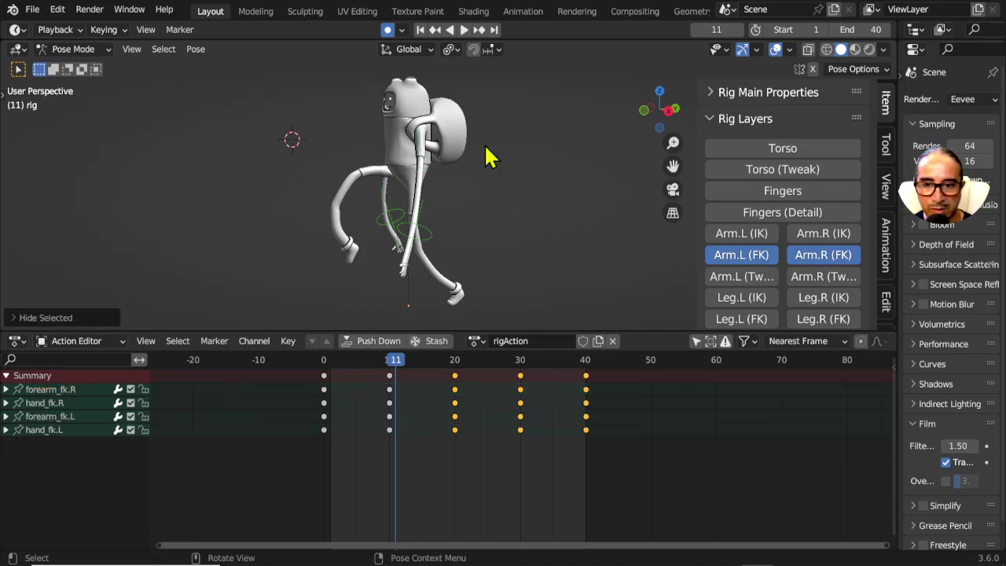
{"action": "left_click", "coordinate": [69, 391]}
{"action": "middle_click_drag", "start_coordinate": [461, 231], "coordinate": [449, 231]}
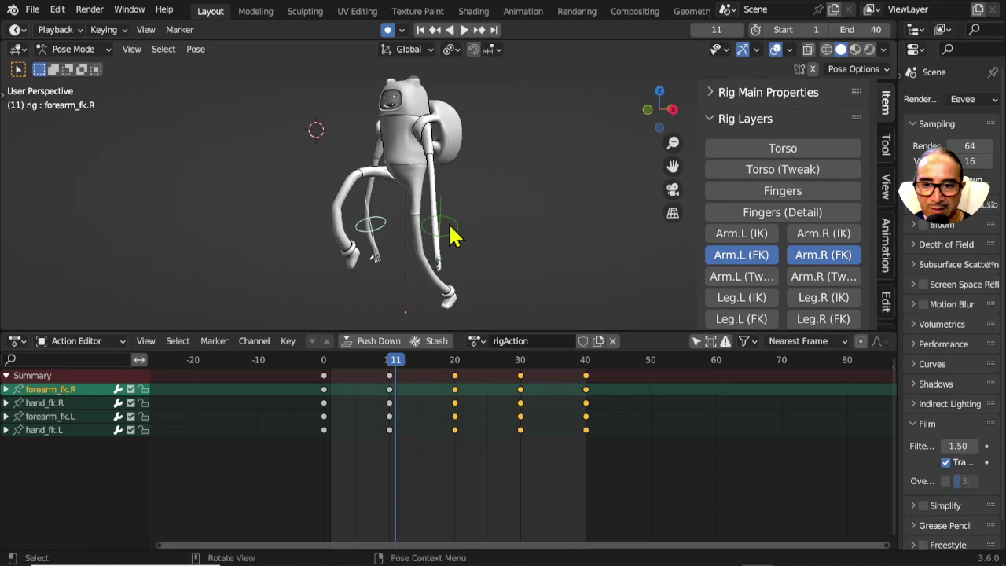
{"action": "left_click", "coordinate": [448, 231]}
{"action": "left_click", "coordinate": [375, 235]}
{"action": "left_click", "coordinate": [371, 251]}
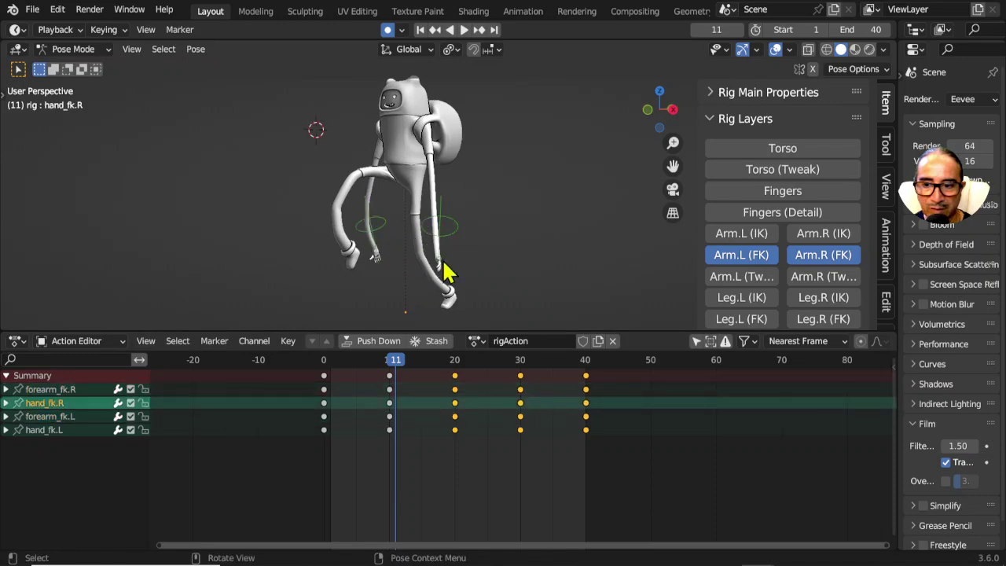
{"action": "left_click", "coordinate": [442, 272]}
{"action": "left_click", "coordinate": [82, 389]}
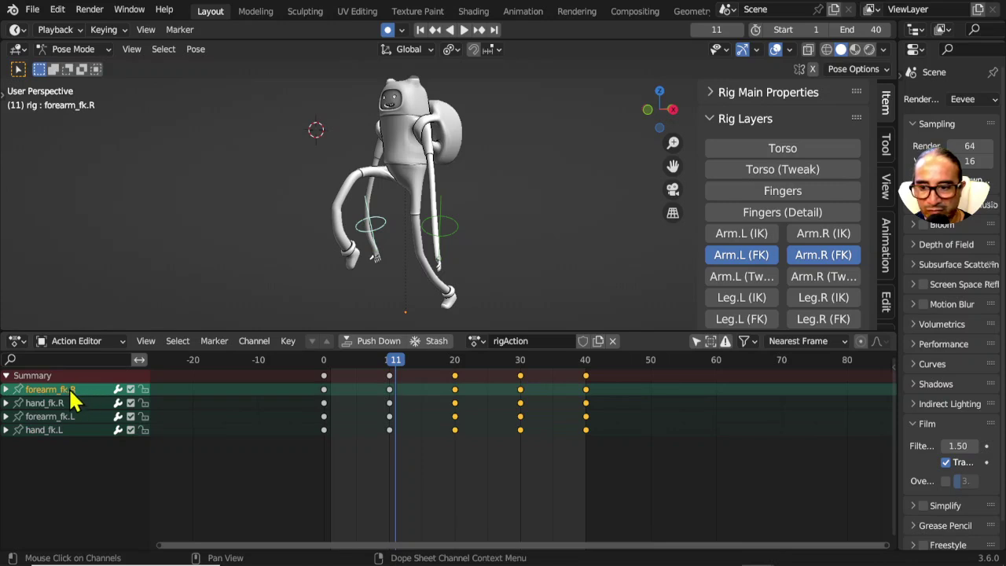
{"action": "mouse_move", "coordinate": [404, 225]}
{"action": "middle_mouse_down"}
{"action": "mouse_move", "coordinate": [495, 225]}
{"action": "mouse_move", "coordinate": [478, 225]}
{"action": "middle_mouse_up"}
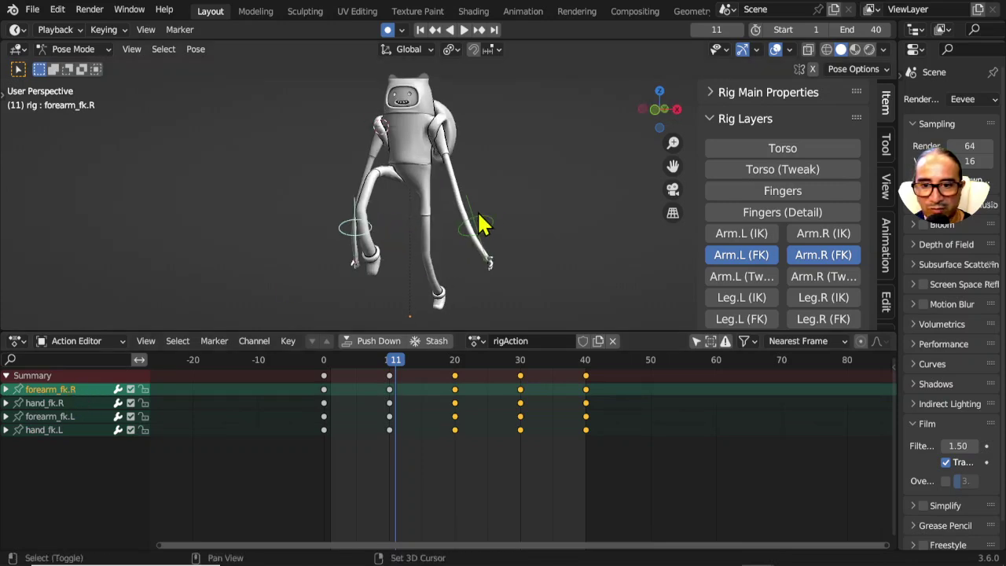
{"action": "left_click", "coordinate": [497, 226], "text": "shift"}
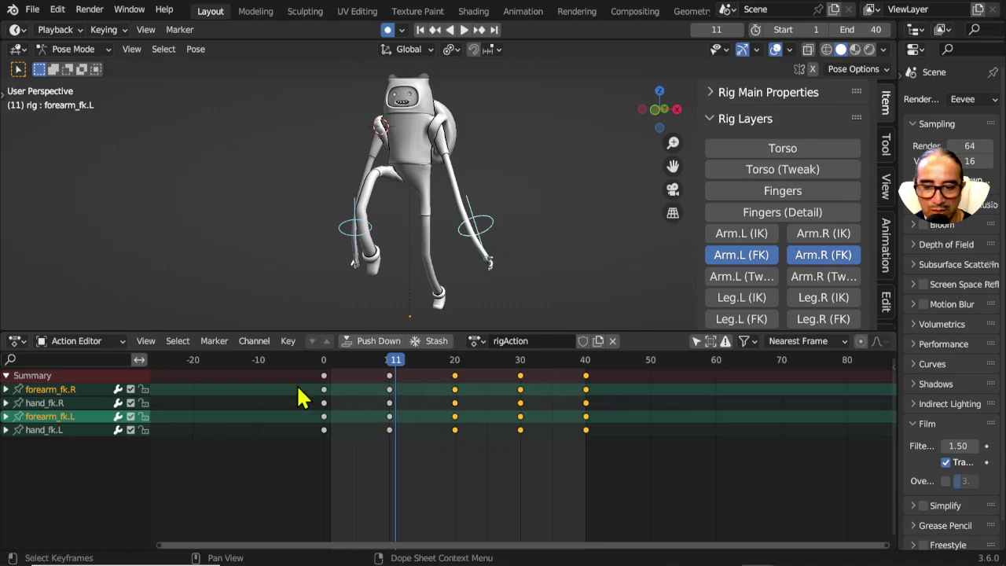
- Shift the keys of forearm_fk.R and forearm_fk.L 4 frames later
{"action": "left_click_drag", "start_coordinate": [296, 385], "coordinate": [606, 392]}
{"action": "left_click", "coordinate": [607, 392]}
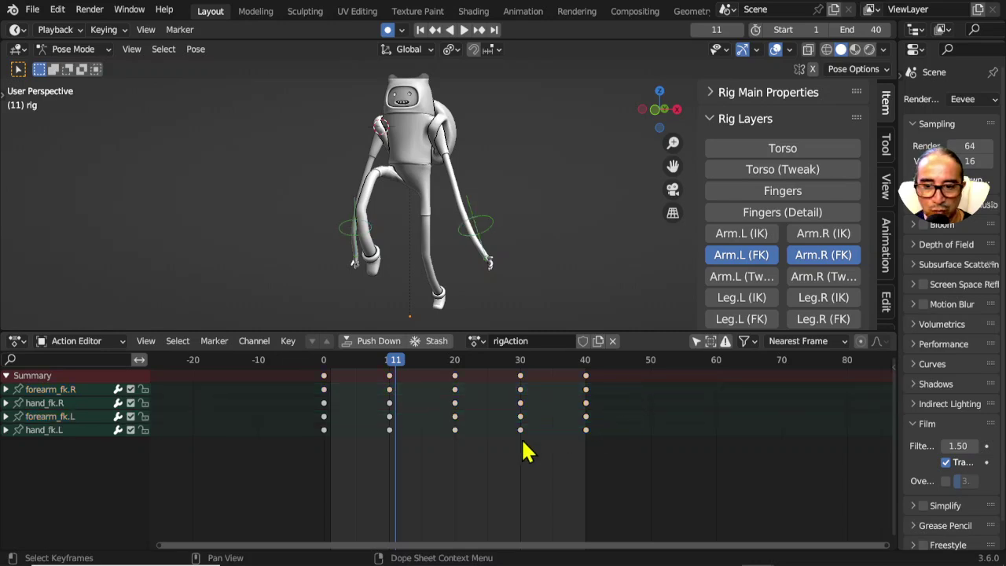
{"action": "key", "text": "a"}
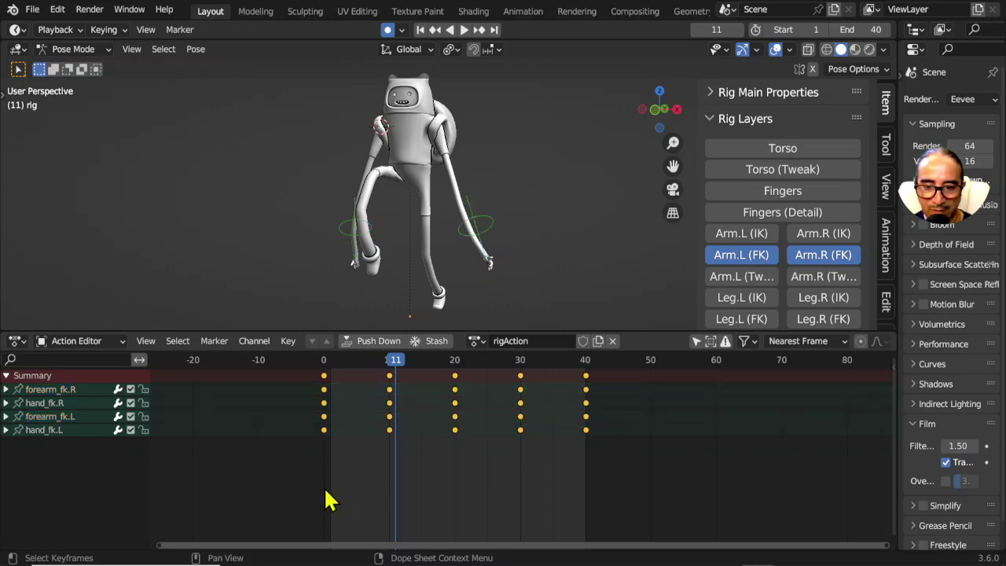
{"action": "left_click_drag", "start_coordinate": [299, 383], "coordinate": [612, 396]}
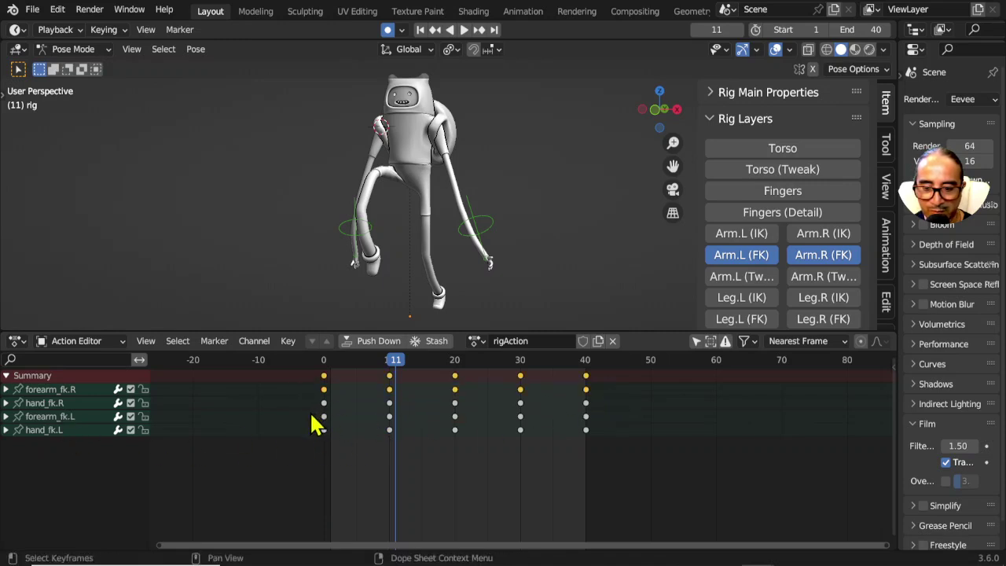
{"action": "left_click_drag", "start_coordinate": [310, 423], "coordinate": [609, 433], "text": "shift"}
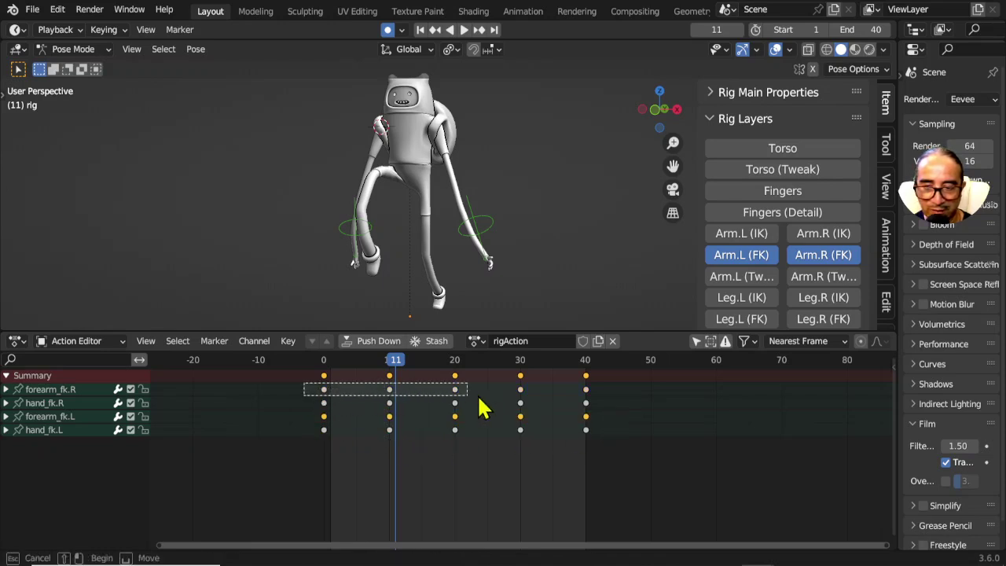
{"action": "left_click_drag", "start_coordinate": [348, 401], "coordinate": [603, 406]}
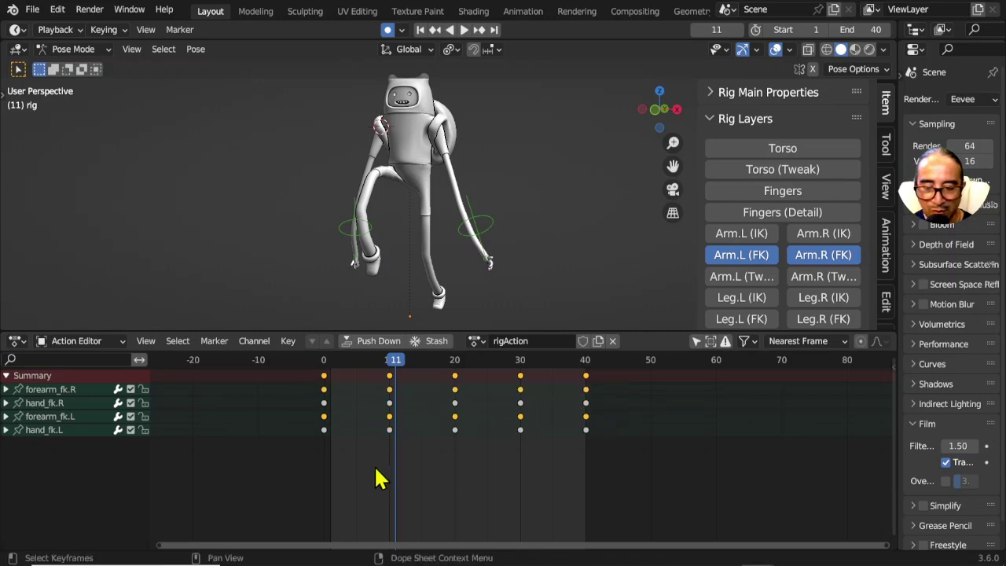
{"action": "key", "text": "shift+d"}
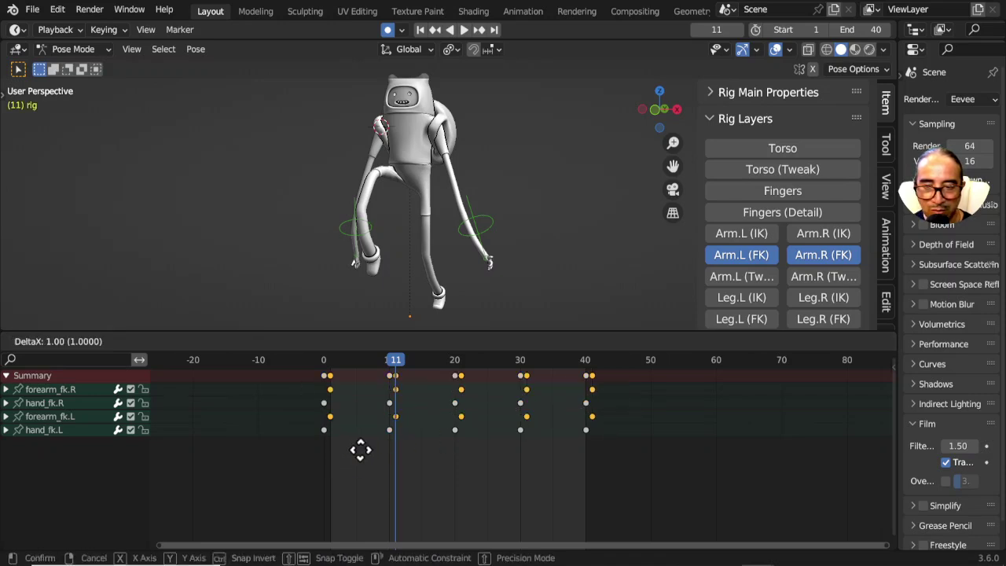
{"action": "left_click", "coordinate": [377, 452]}
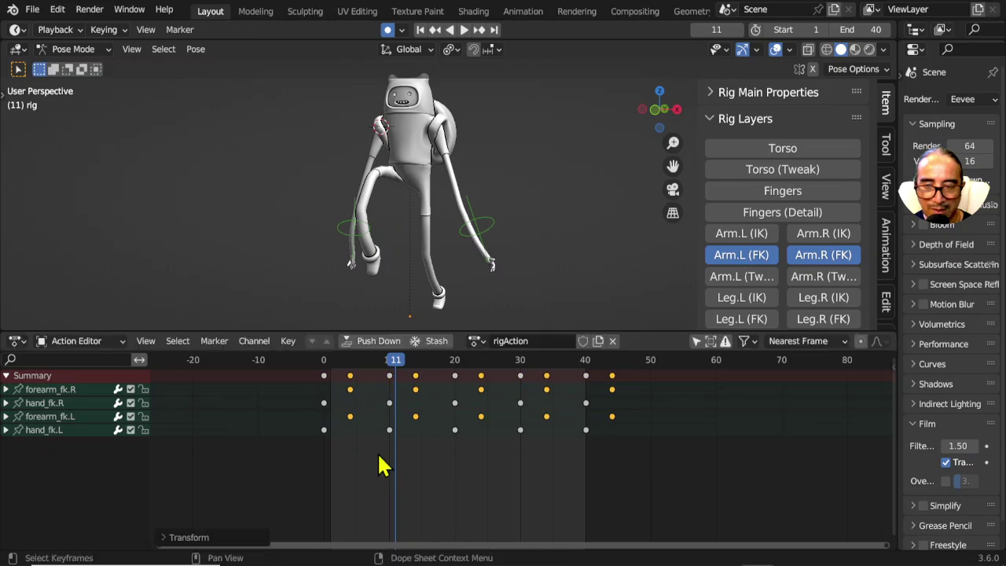
{"action": "key", "text": "g"}
{"action": "left_click", "coordinate": [382, 450]}
- Shift the keys of hand_fk.R and hand_fk.L 10 frames later
{"action": "middle_click_drag", "start_coordinate": [543, 218], "coordinate": [439, 242]}
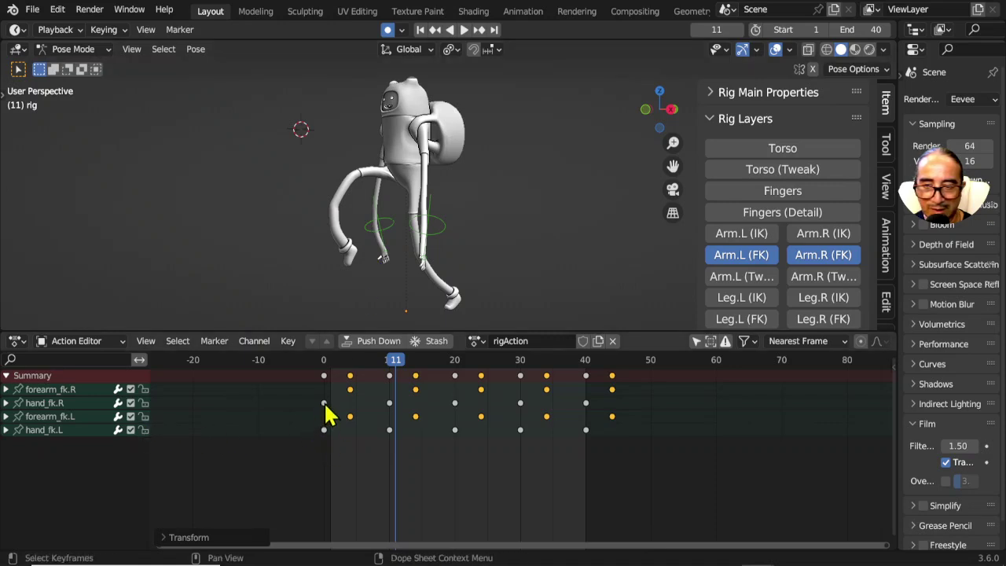
{"action": "left_click_drag", "start_coordinate": [306, 409], "coordinate": [615, 425]}
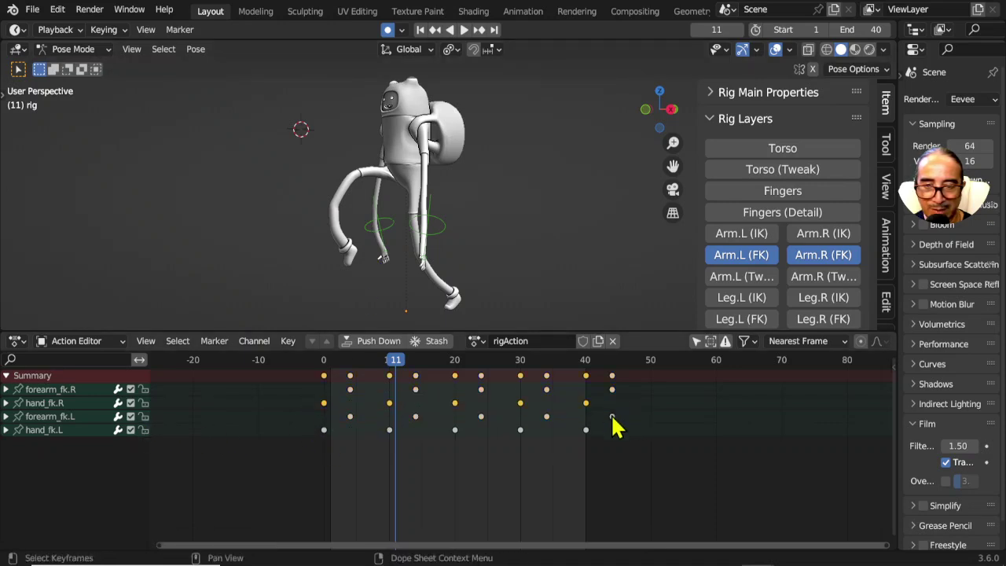
{"action": "left_click_drag", "start_coordinate": [311, 426], "coordinate": [622, 456], "text": "shift"}
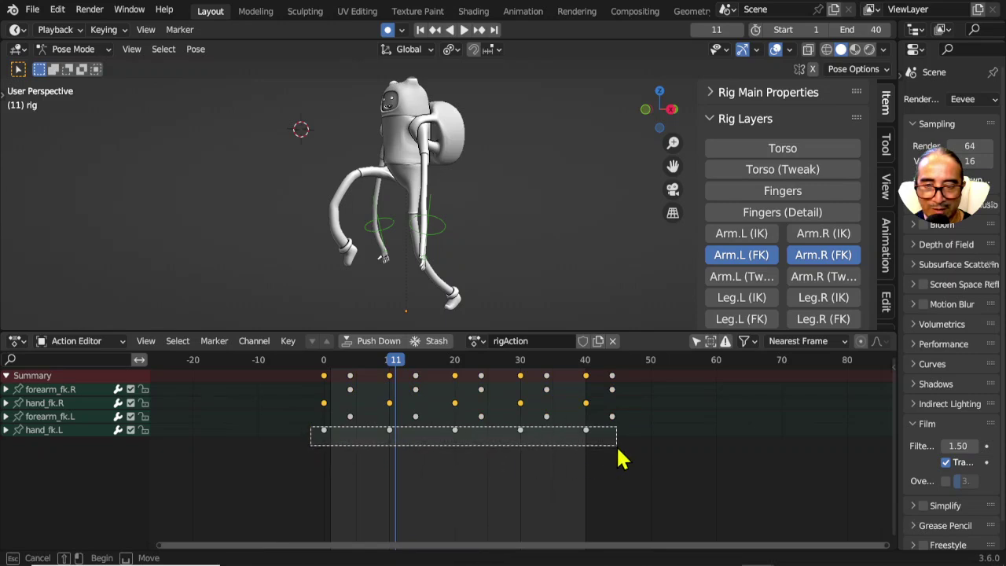
{"action": "key", "text": "g"}
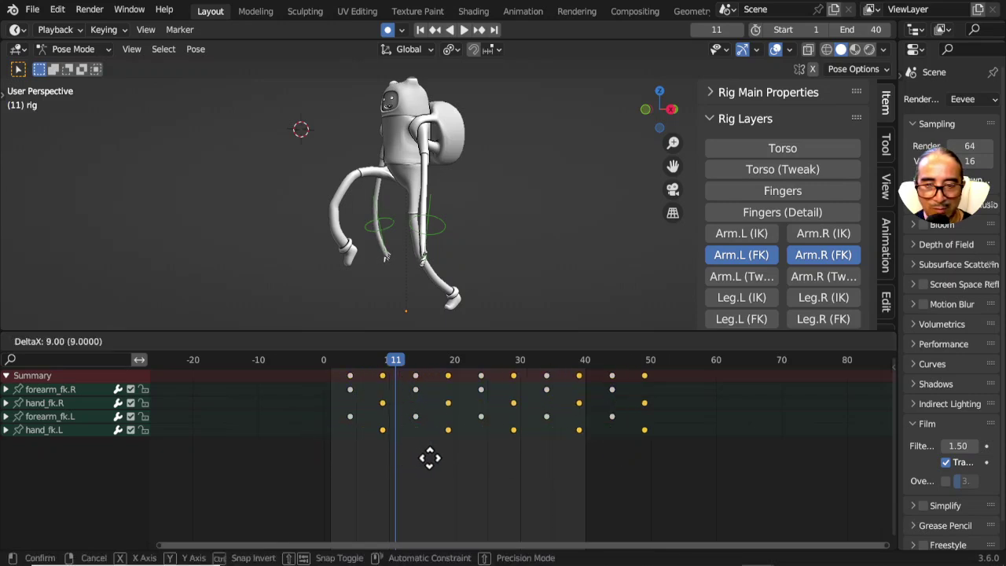
{"action": "left_click", "coordinate": [437, 466]}
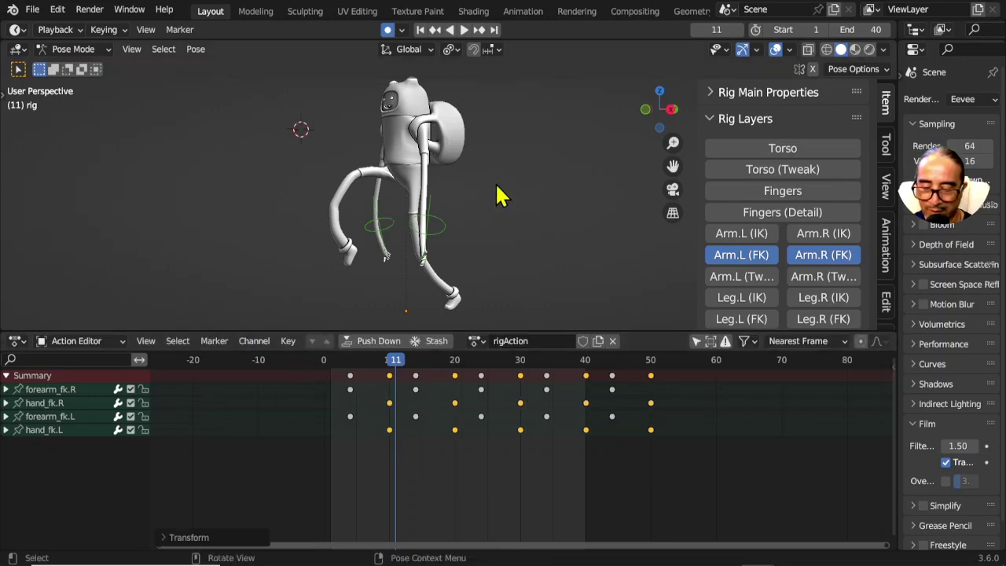
- Unhide the upper arm controls with Alt+H and select both upper_arm_fk bones
{"action": "key", "text": "a"}
{"action": "key", "text": "alt+h"}
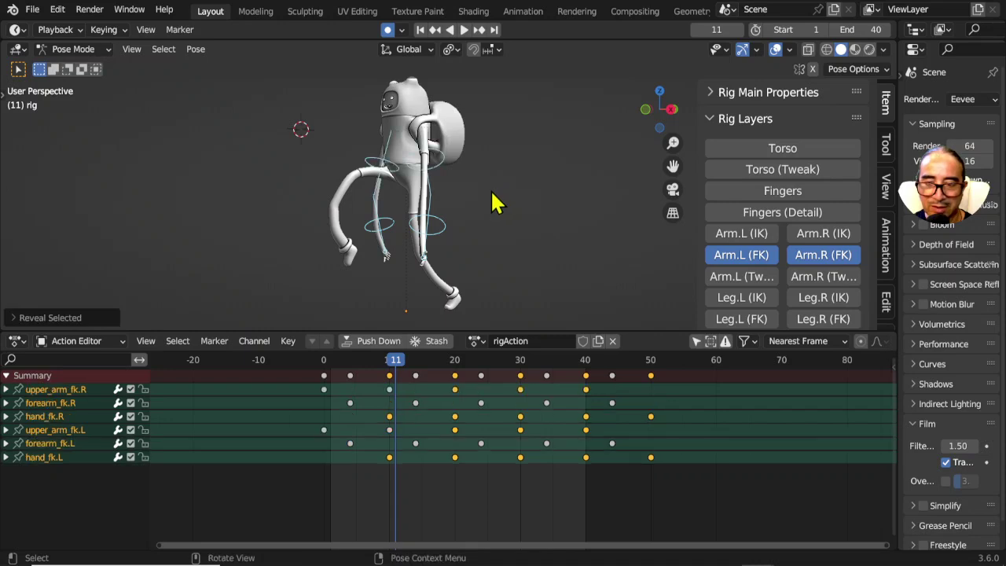
{"action": "key", "text": "alt+a"}
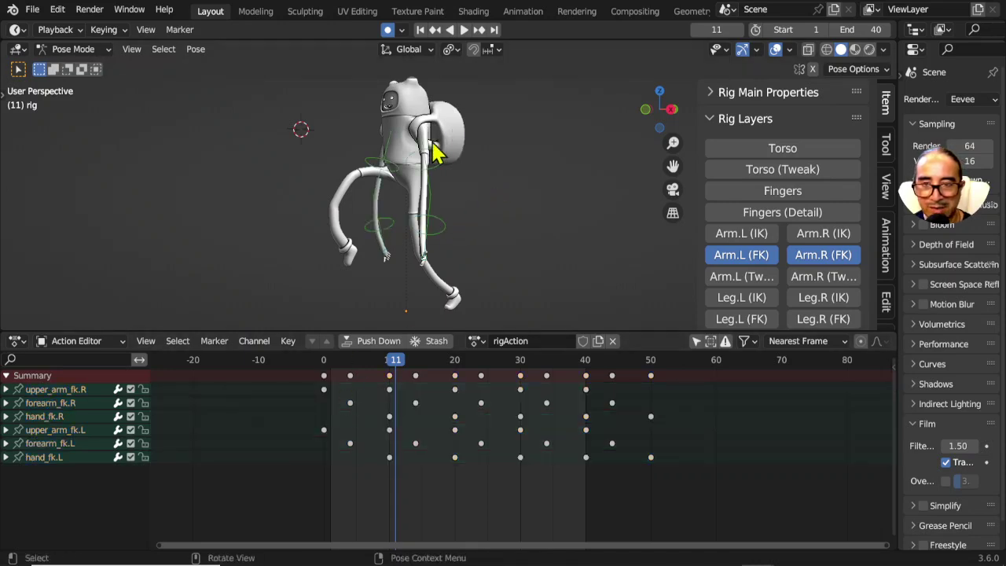
{"action": "left_click", "coordinate": [446, 166]}
{"action": "left_click", "coordinate": [385, 167], "text": "shift"}
- Play and scrub the animation to preview the overlapping swing, ending at frame 40
{"action": "left_click", "coordinate": [328, 359]}
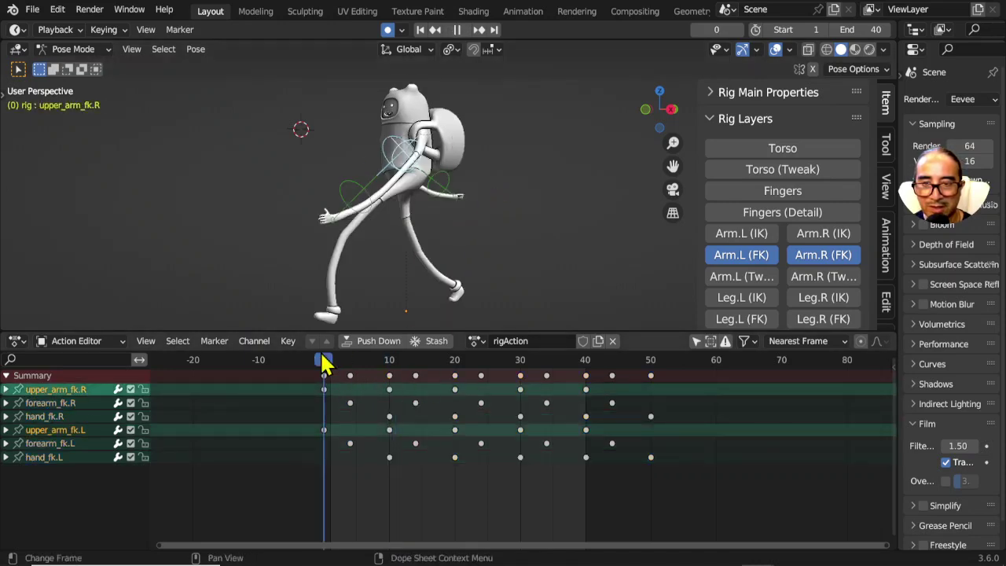
{"action": "key", "text": "space"}
{"action": "left_click_drag", "start_coordinate": [335, 366], "coordinate": [416, 371]}
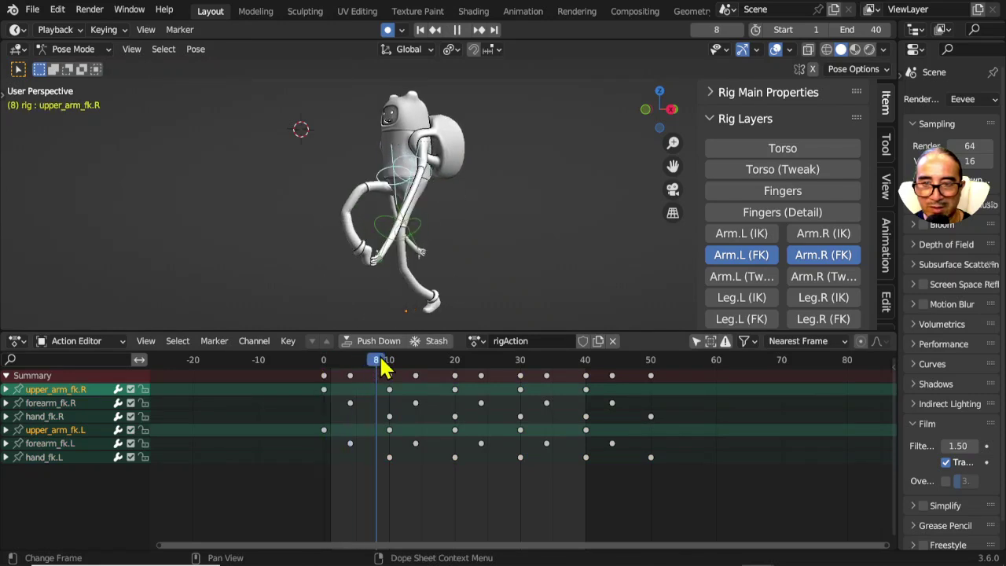
{"action": "key", "text": "space"}
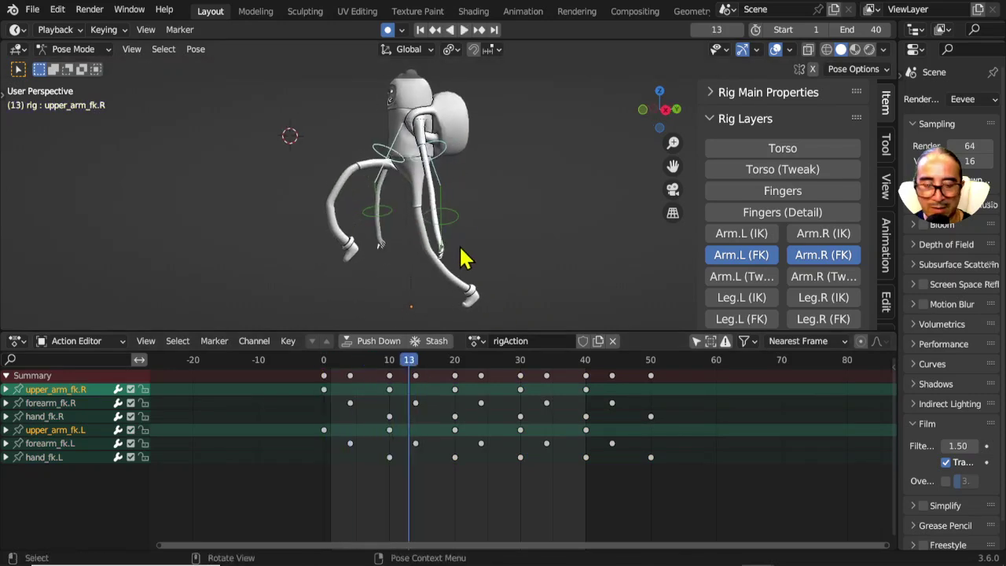
{"action": "left_click", "coordinate": [324, 360]}
{"action": "key", "text": "space"}
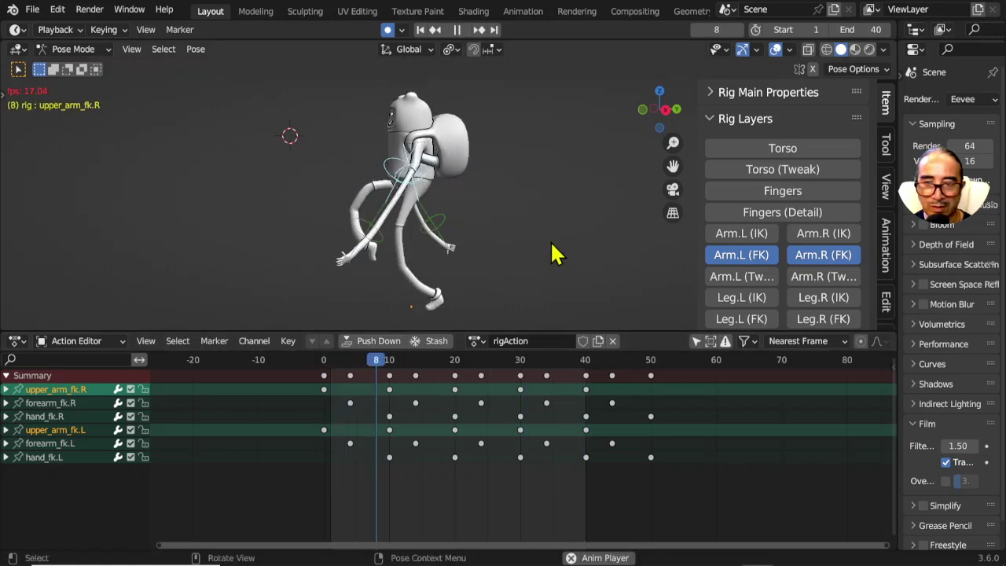
{"action": "left_click_drag", "start_coordinate": [332, 361], "coordinate": [322, 484]}
{"action": "key", "text": "space"}
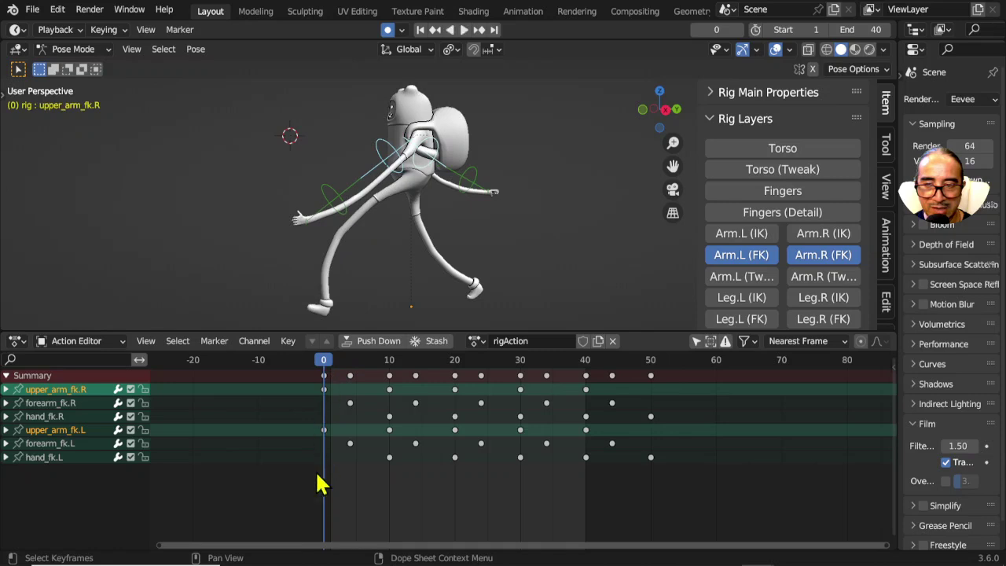
{"action": "key", "text": "space"}
{"action": "left_click_drag", "start_coordinate": [382, 378], "coordinate": [592, 401]}
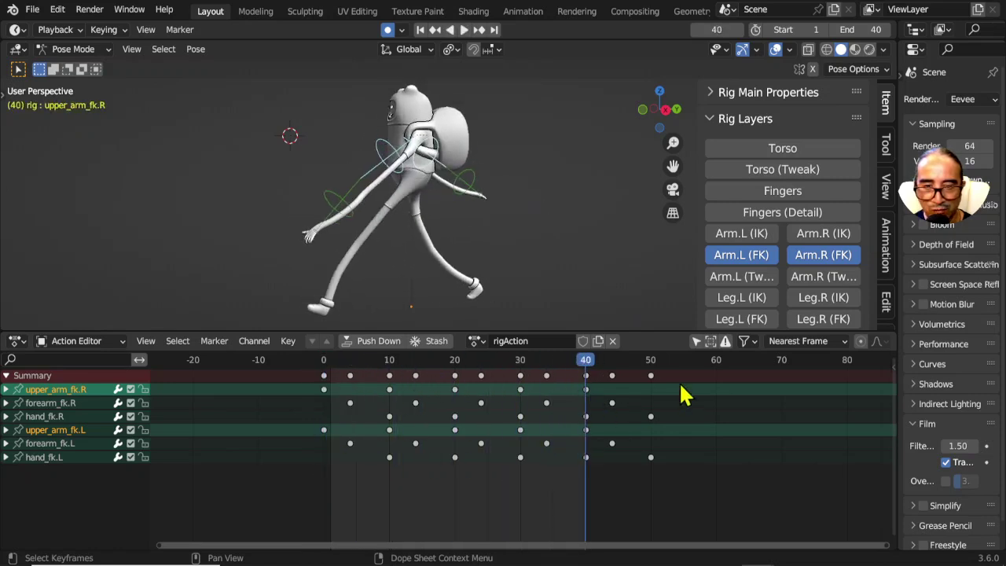
- Insert Location & Rotation keys at frame 40 on all six arm FK controls
{"action": "left_click_drag", "start_coordinate": [681, 497], "coordinate": [601, 371]}
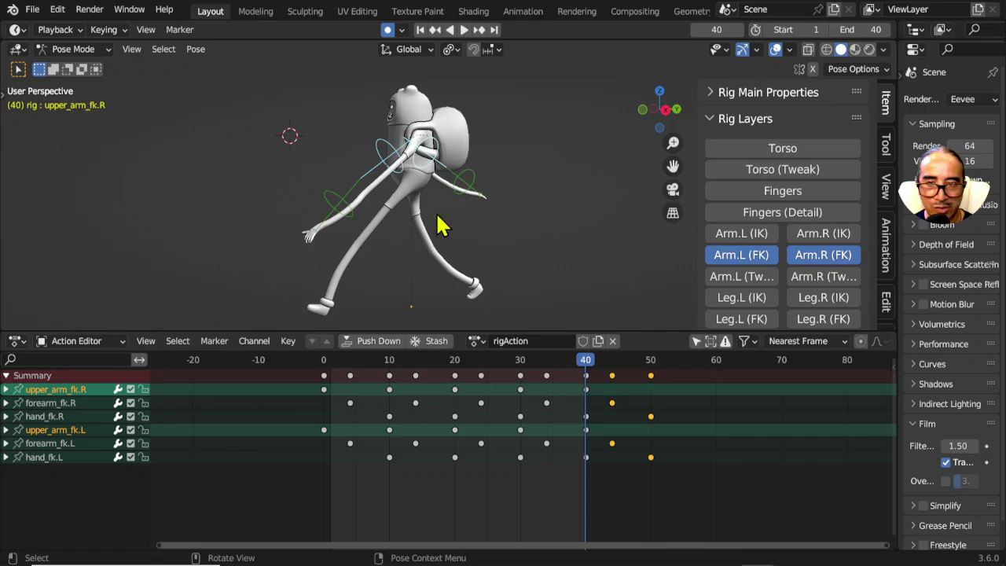
{"action": "key", "text": "a"}
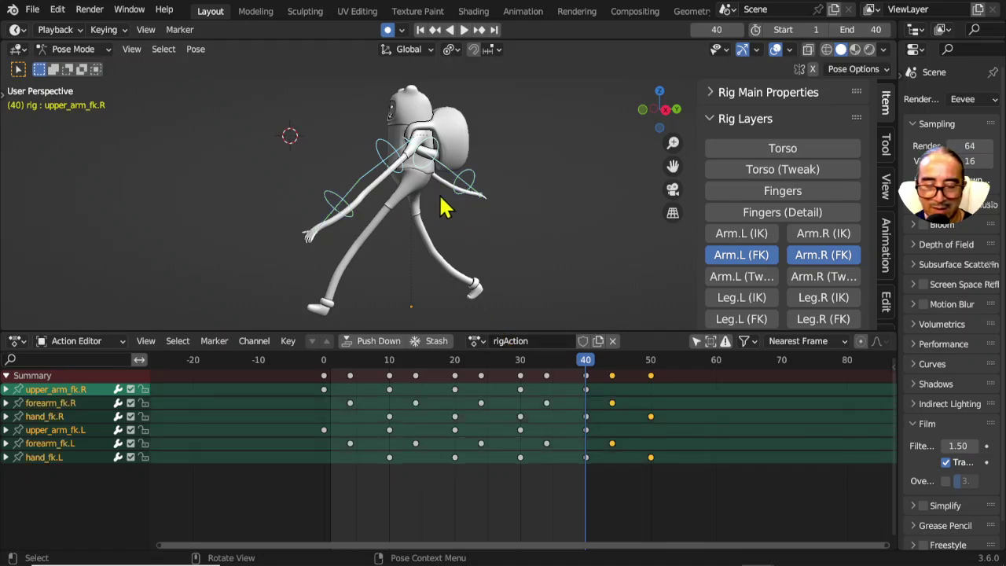
{"action": "key", "text": "i"}
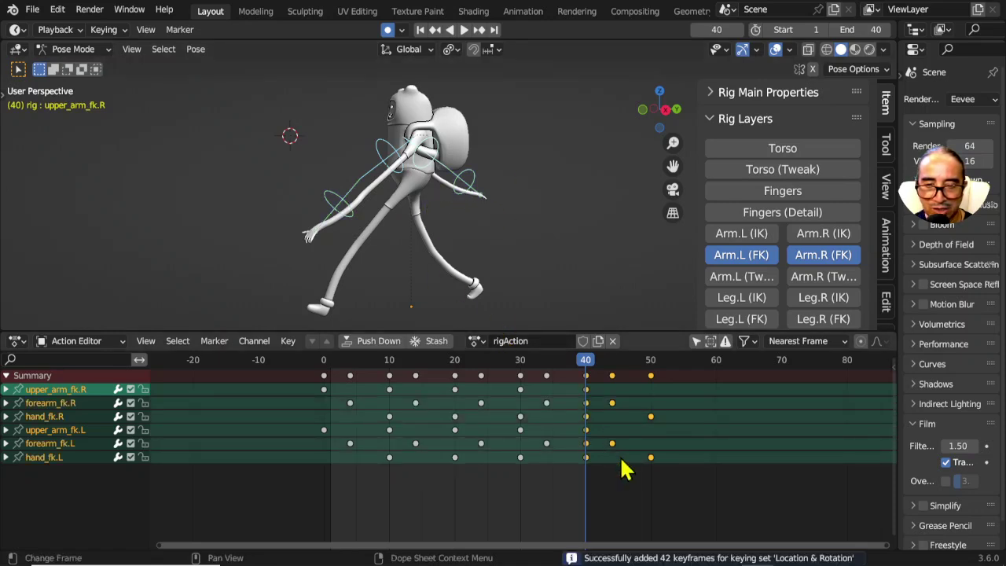
{"action": "left_click", "coordinate": [595, 390]}
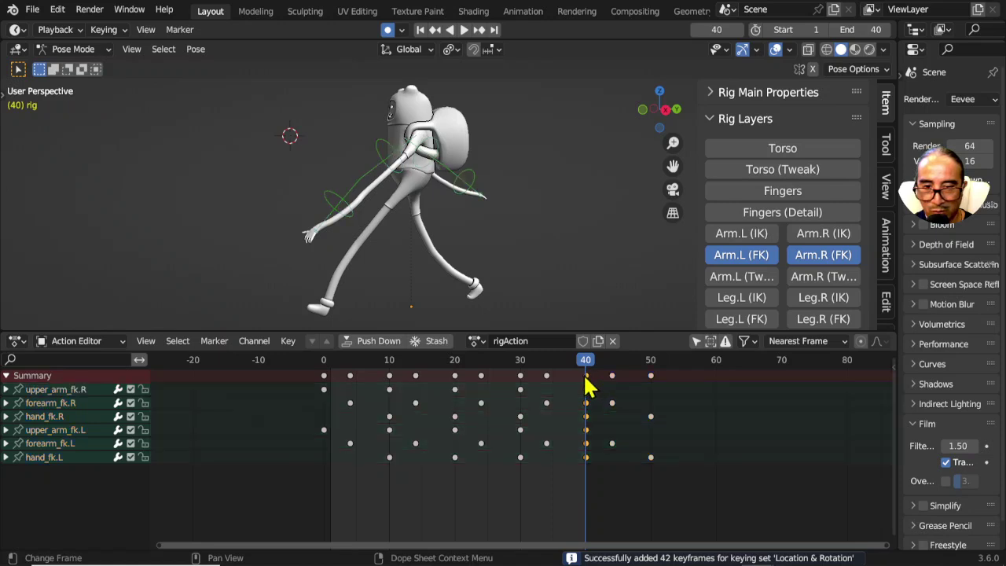
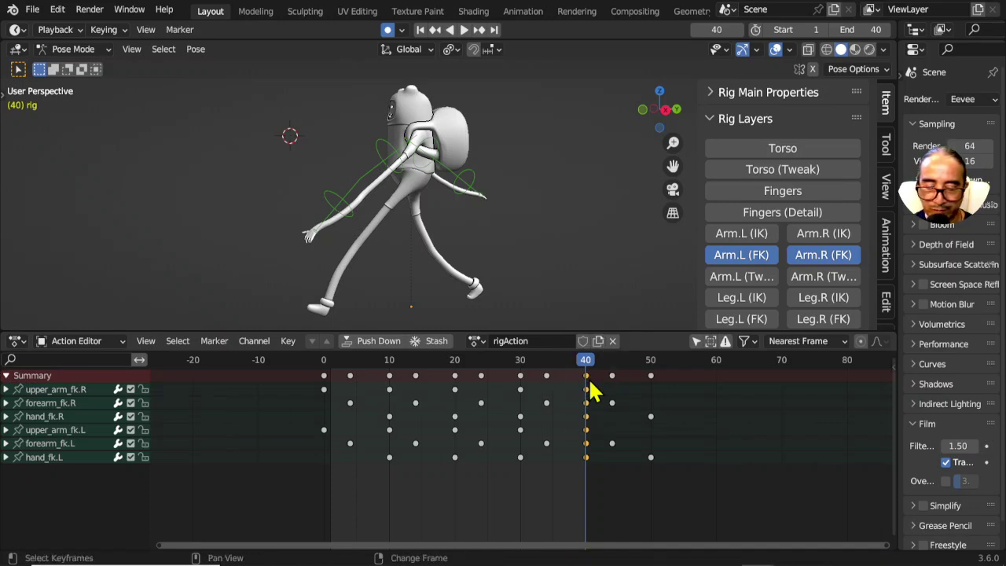
- Duplicate the frame-40 arm keys onto frame 0 and delete every key after frame 40
{"action": "key", "text": "g"}
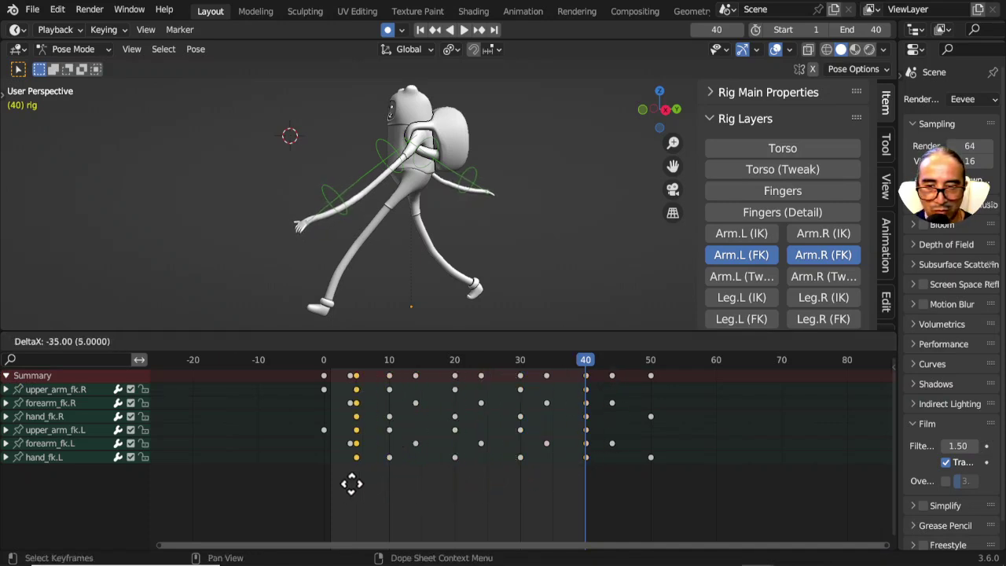
{"action": "left_click", "coordinate": [330, 482]}
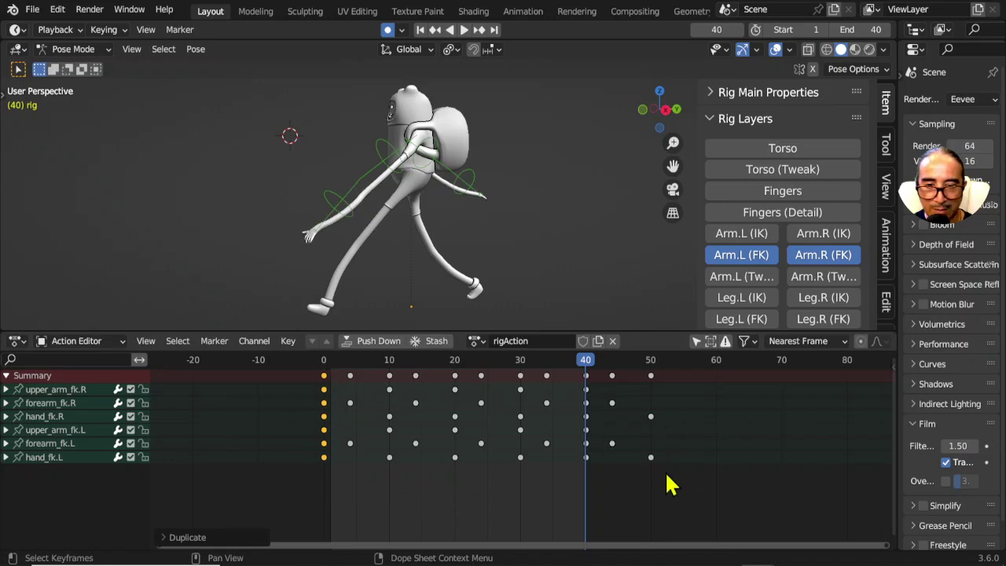
{"action": "left_click_drag", "start_coordinate": [687, 491], "coordinate": [603, 368]}
{"action": "key", "text": "x"}
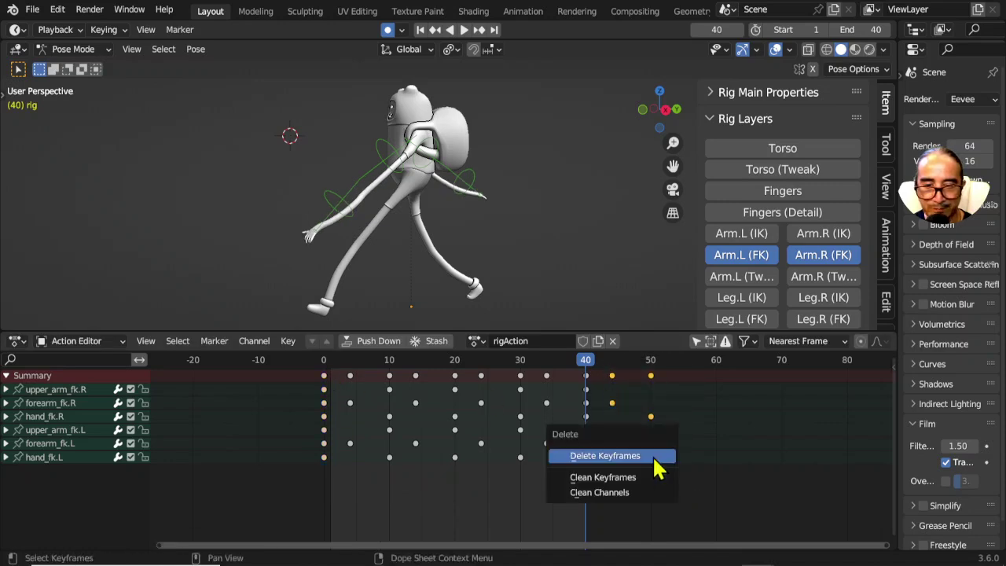
{"action": "left_click", "coordinate": [653, 459]}
- Play back the 0–40 arm-swing loop to check it
{"action": "key", "text": "space"}
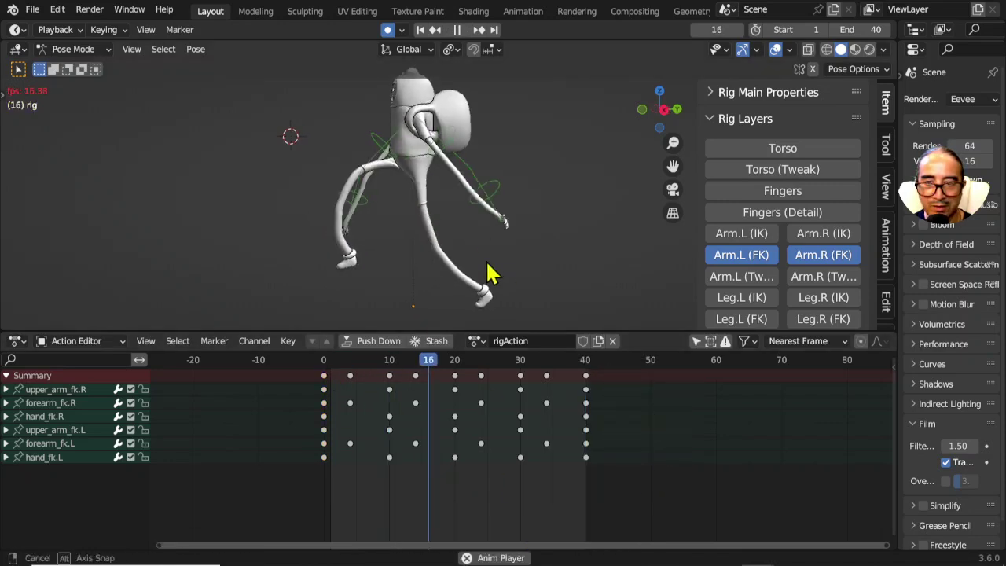
{"action": "scroll", "coordinate": [481, 271], "scroll_direction": "down", "scroll_amount": 2}
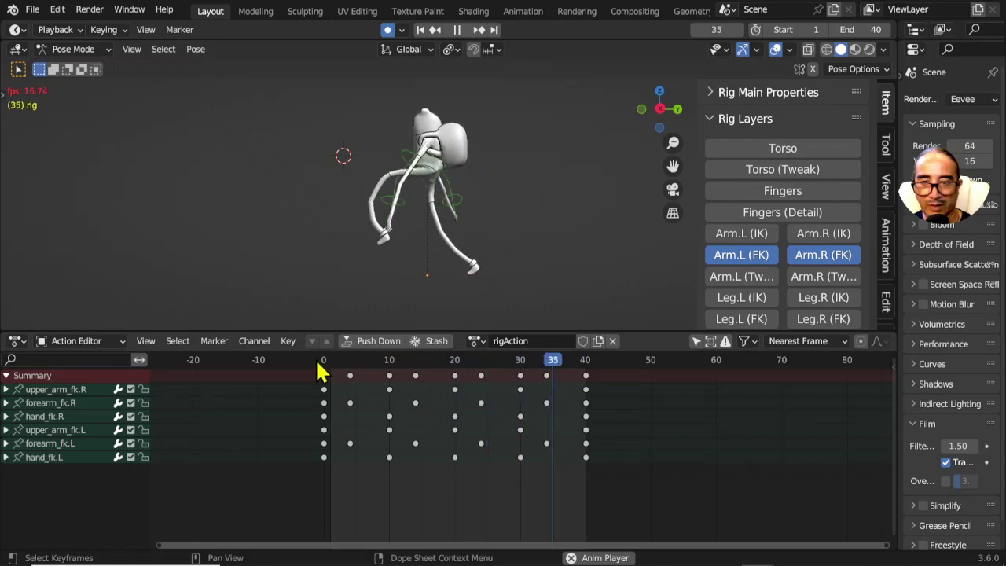
{"action": "scroll", "coordinate": [474, 228], "scroll_direction": "down", "scroll_amount": 1}
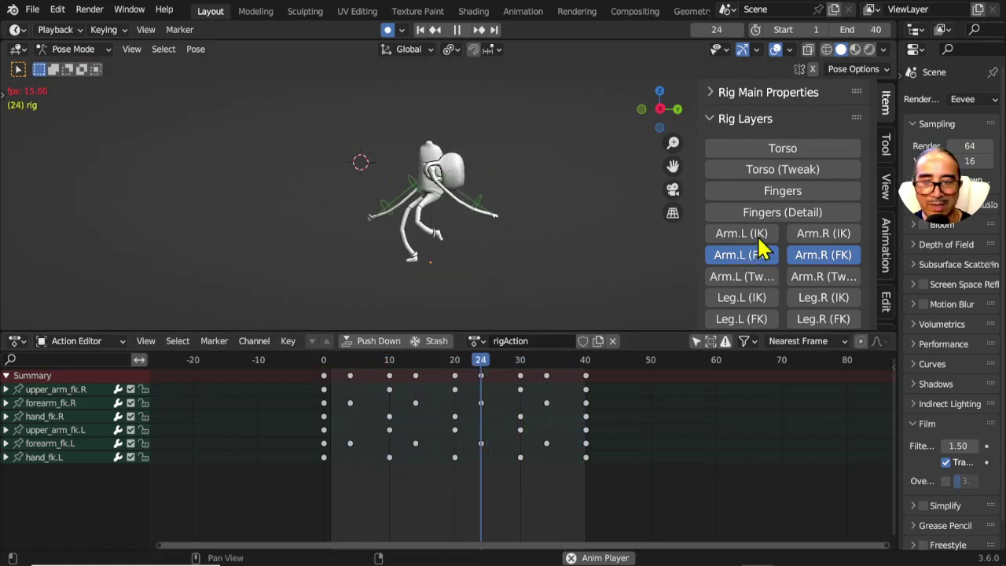
{"action": "scroll", "coordinate": [767, 240], "scroll_direction": "down", "scroll_amount": 2}
- Hide the Arm.L (FK) layer and show the Arm.L and Arm.R (Tweak) layers
{"action": "left_click", "coordinate": [760, 192]}
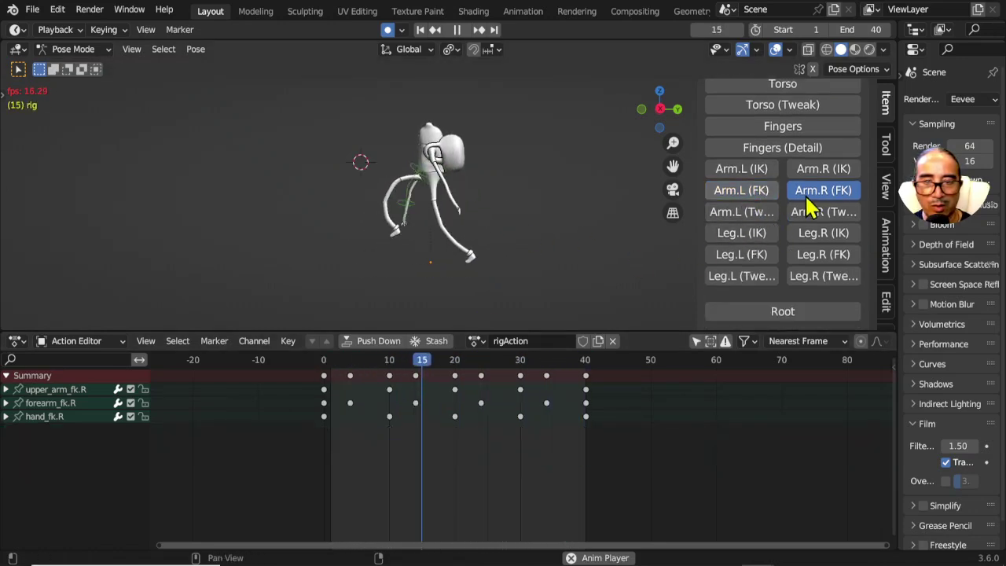
{"action": "left_click", "coordinate": [760, 219]}
{"action": "left_click", "coordinate": [831, 215]}
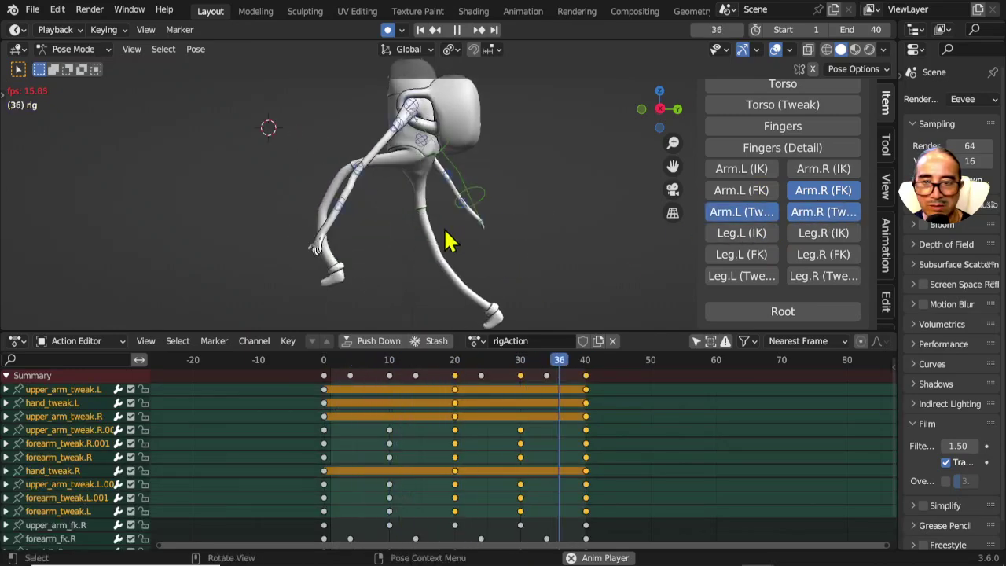
- Stop playback and select the forearm_tweak.L.001 bone, scrubbing around frames 12–14
{"action": "key", "text": "space"}
{"action": "mouse_move", "coordinate": [322, 362]}
{"action": "left_mouse_down"}
{"action": "mouse_move", "coordinate": [435, 372]}
{"action": "mouse_move", "coordinate": [417, 366]}
{"action": "left_mouse_up"}
{"action": "left_click", "coordinate": [439, 175]}
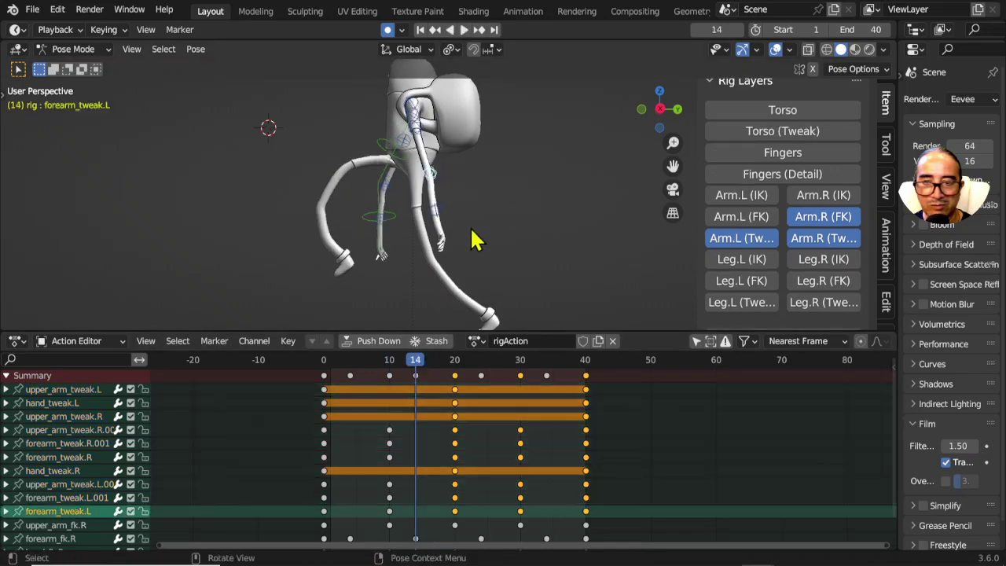
{"action": "left_click", "coordinate": [438, 209]}
{"action": "left_click_drag", "start_coordinate": [409, 359], "coordinate": [417, 369]}
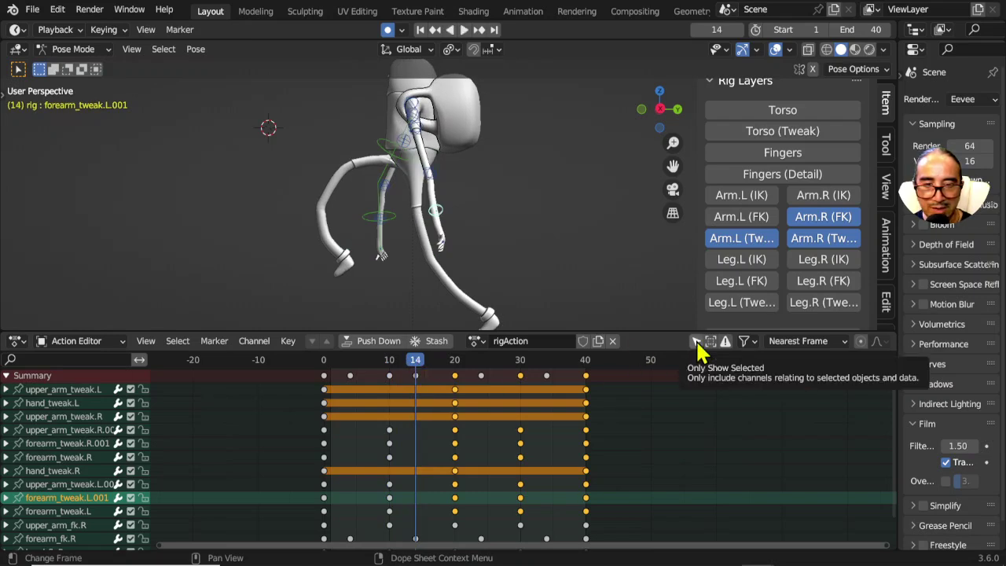
- List only the selected bone's channels and orbit to a front view of the character
{"action": "left_click", "coordinate": [696, 343]}
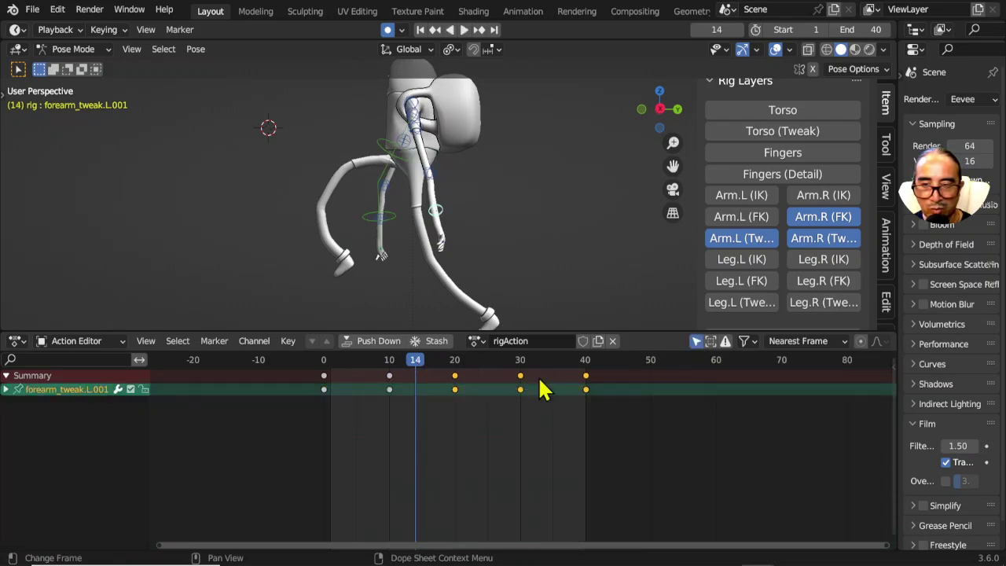
{"action": "mouse_move", "coordinate": [416, 276]}
{"action": "middle_mouse_down"}
{"action": "mouse_move", "coordinate": [511, 270]}
{"action": "mouse_move", "coordinate": [521, 288]}
{"action": "mouse_move", "coordinate": [566, 292]}
{"action": "mouse_move", "coordinate": [464, 230]}
{"action": "middle_mouse_up"}
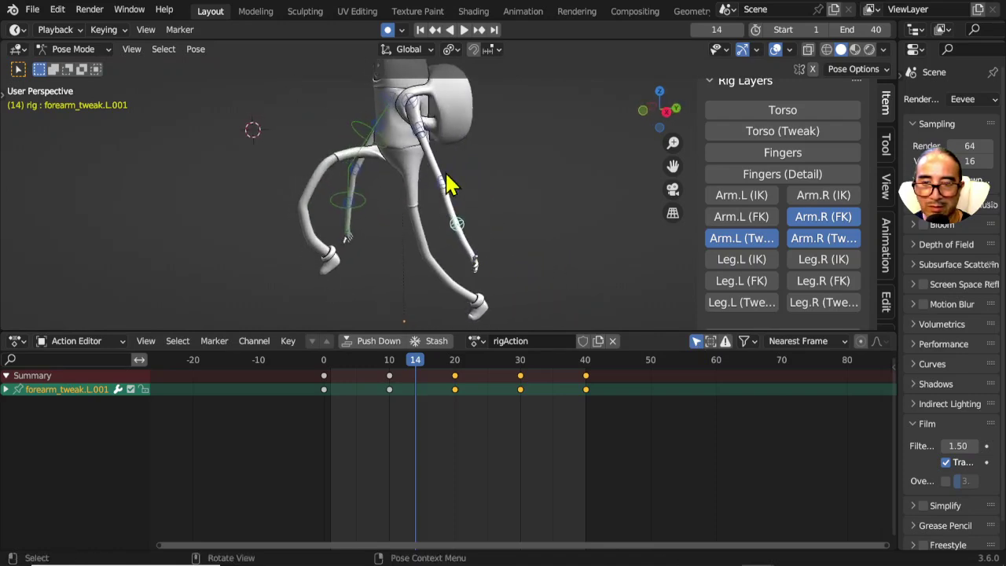
{"action": "left_click", "coordinate": [445, 189], "text": "shift"}
{"action": "key", "text": "ctrl+z"}
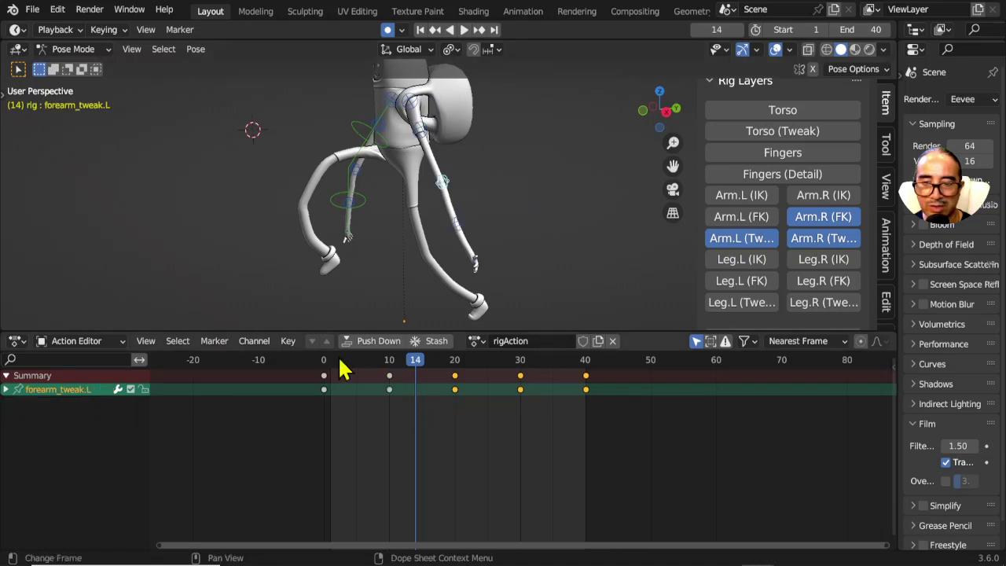
- Play the cycle from frame 0 to frame 20 and switch to the Right Ortho side view
{"action": "left_click", "coordinate": [323, 364]}
{"action": "key", "text": "space"}
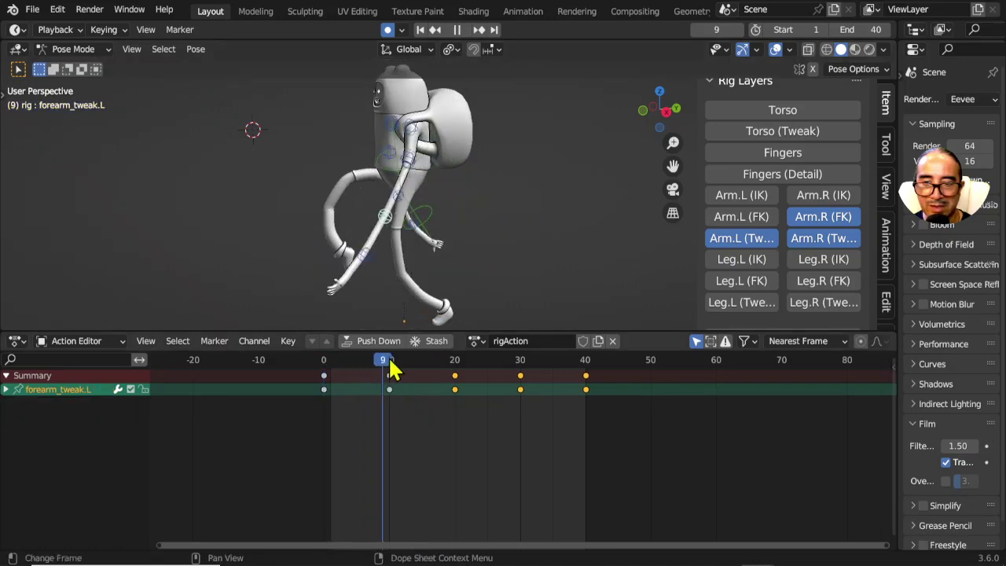
{"action": "key", "text": "space"}
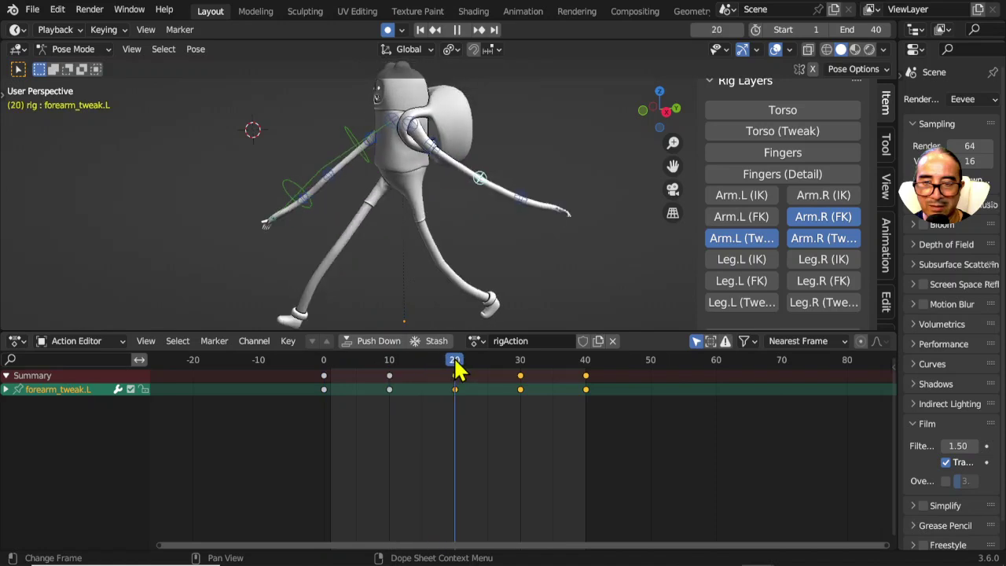
{"action": "middle_click_drag", "start_coordinate": [556, 227], "coordinate": [539, 227]}
{"action": "key", "text": "KP_3"}
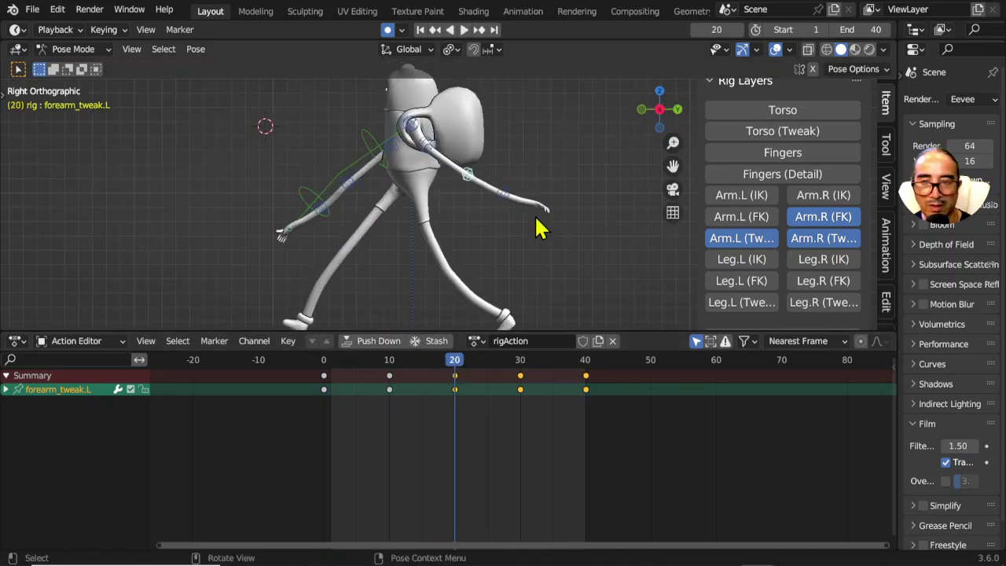
- Try moving the forearm_tweak.L.001 bone around frame 37, then cancel the move
{"action": "mouse_move", "coordinate": [463, 369]}
{"action": "left_mouse_down"}
{"action": "mouse_move", "coordinate": [576, 366]}
{"action": "mouse_move", "coordinate": [567, 377]}
{"action": "left_mouse_up"}
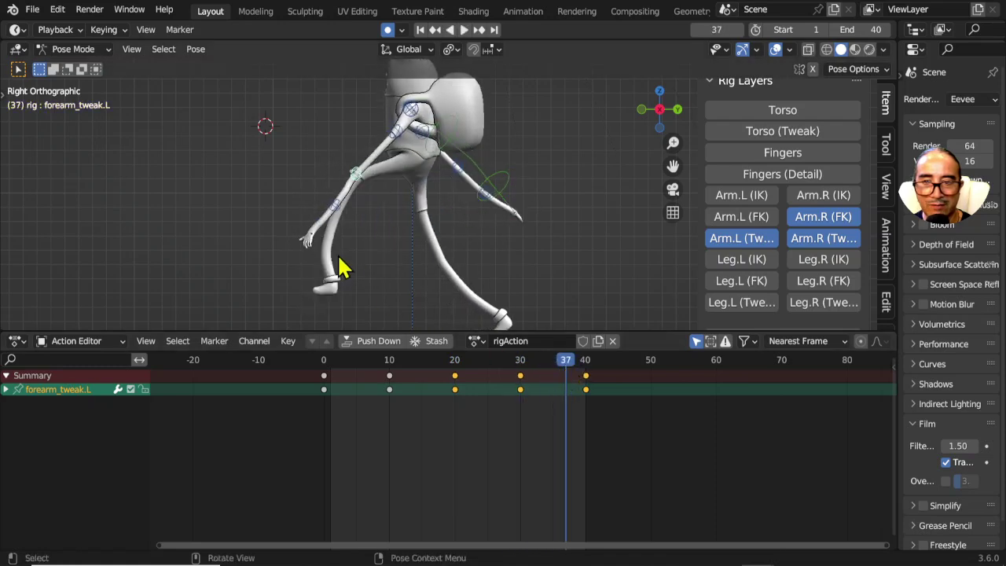
{"action": "key", "text": "g"}
{"action": "left_click", "coordinate": [415, 239]}
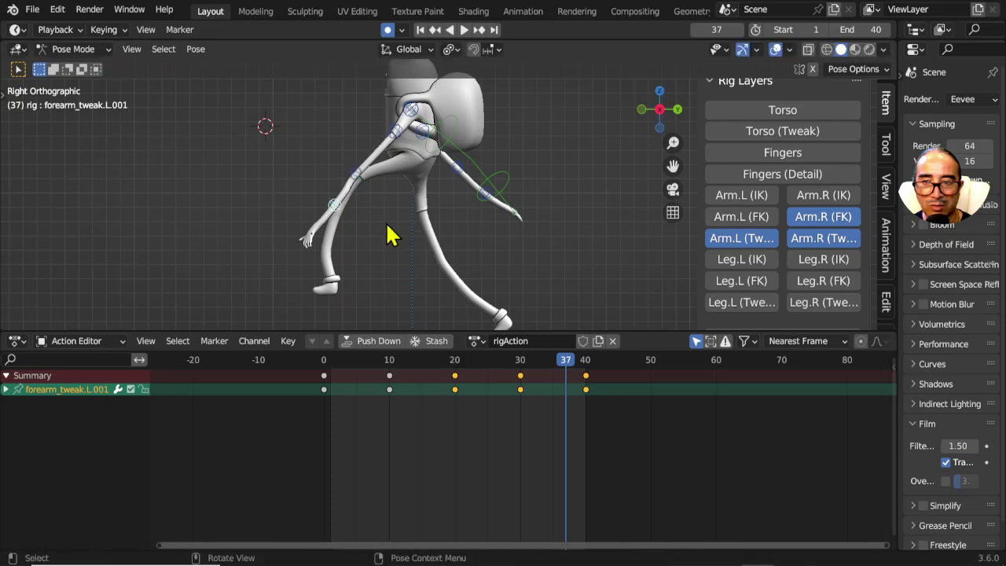
{"action": "key", "text": "g"}
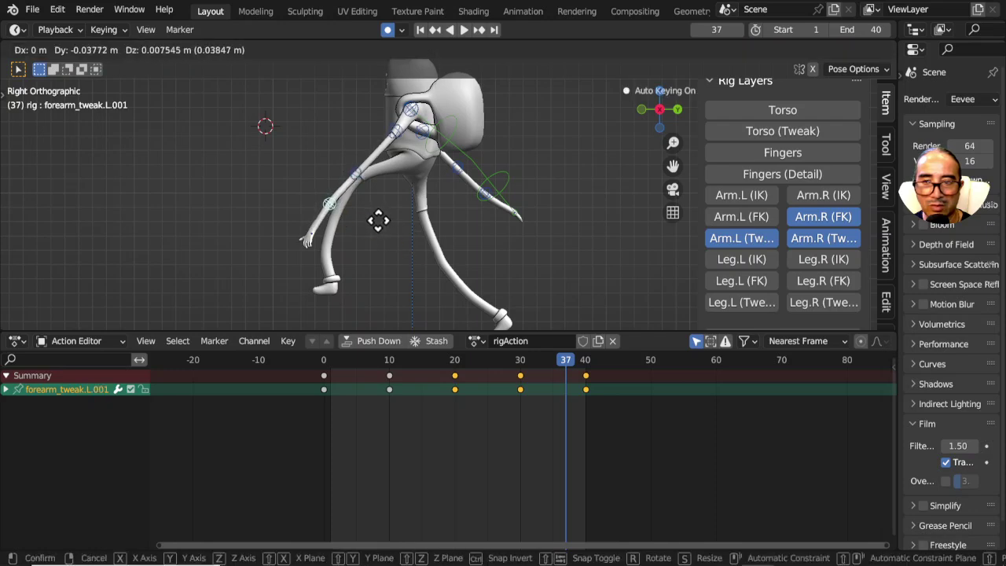
{"action": "key", "text": "Escape"}
- Move forearm_tweak.L.001 to bend the left forearm, keying it at frame 36
{"action": "key", "text": "space"}
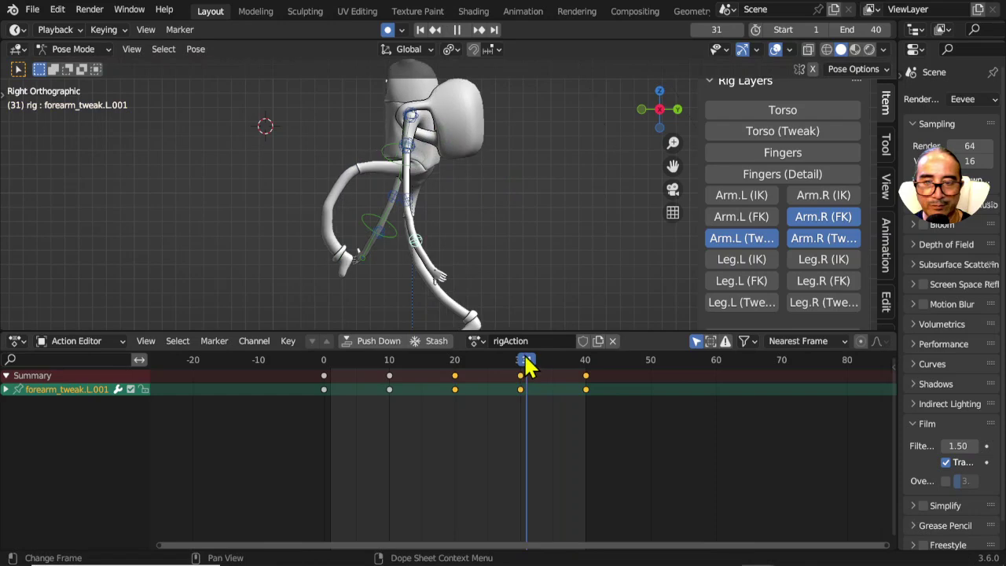
{"action": "left_click_drag", "start_coordinate": [570, 364], "coordinate": [560, 367]}
{"action": "key", "text": "space"}
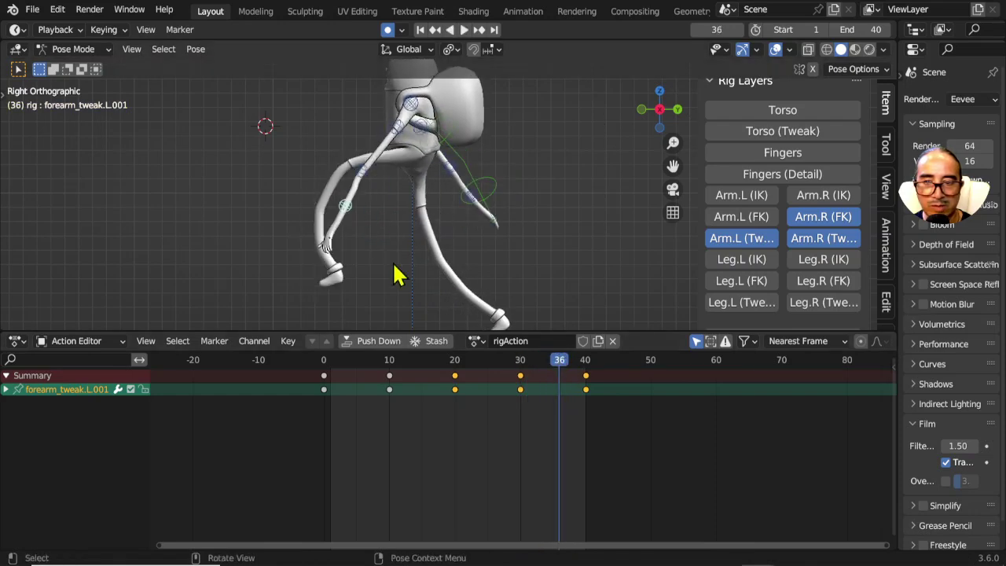
{"action": "key", "text": "g"}
{"action": "left_click", "coordinate": [387, 261]}
- Scrub frames 0–18 to check the left forearm bend
{"action": "left_click_drag", "start_coordinate": [322, 364], "coordinate": [356, 359]}
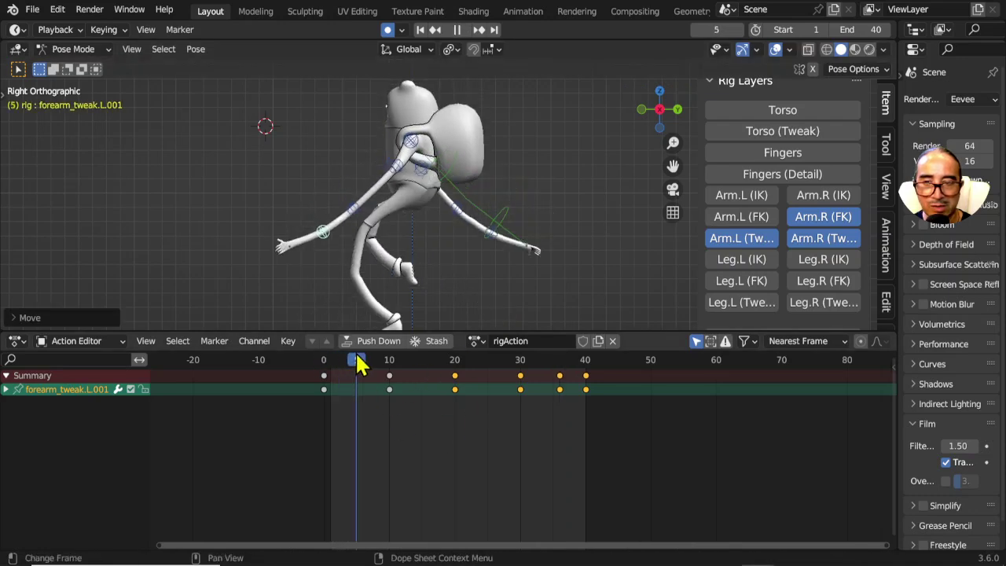
{"action": "left_click", "coordinate": [343, 360]}
{"action": "mouse_move", "coordinate": [343, 364]}
{"action": "left_mouse_down"}
{"action": "mouse_move", "coordinate": [528, 366]}
{"action": "mouse_move", "coordinate": [431, 363]}
{"action": "left_mouse_up"}
- Select forearm_tweak.R.001 and move it to key a right-forearm bend at frame 15
{"action": "left_click", "coordinate": [359, 207]}
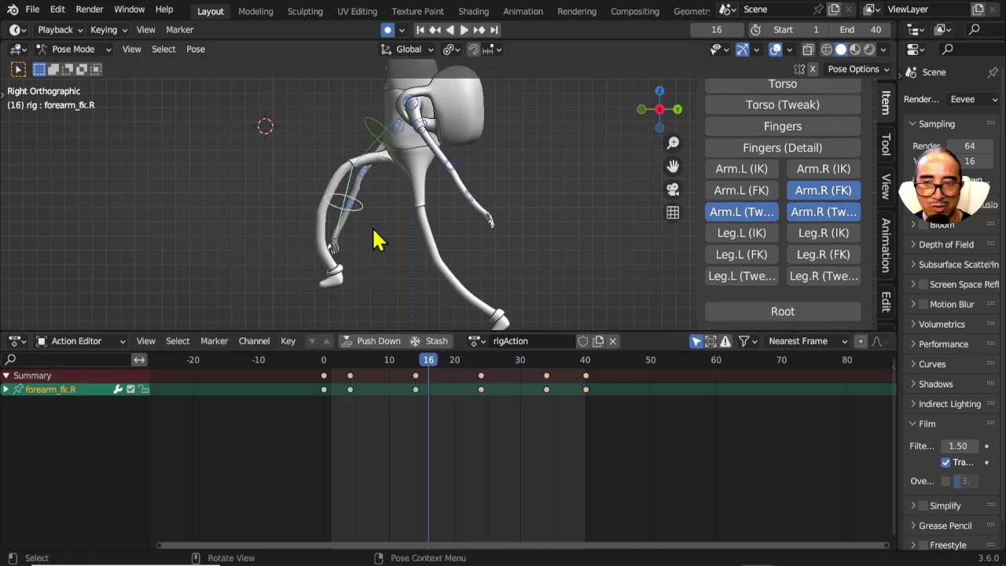
{"action": "left_click", "coordinate": [354, 209]}
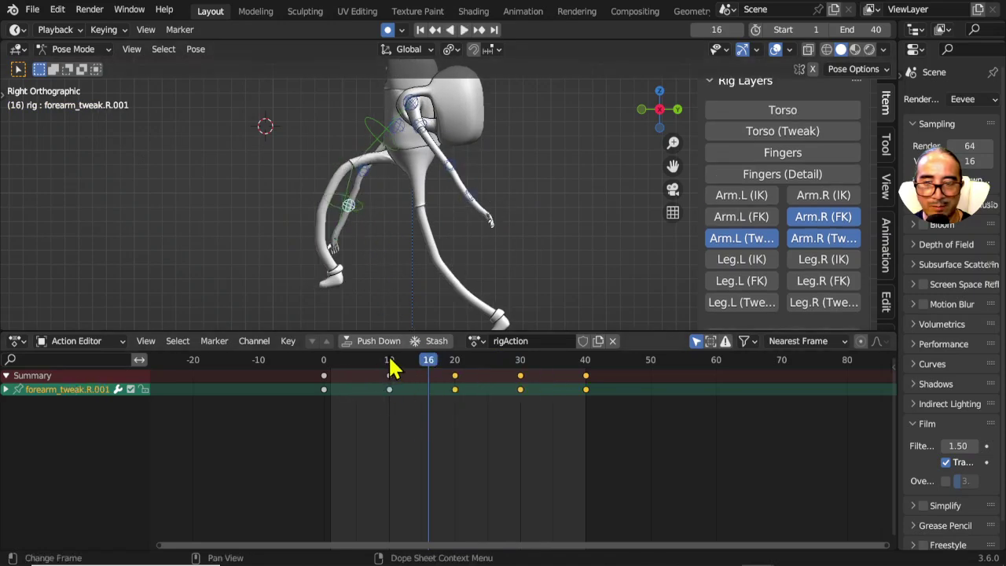
{"action": "mouse_move", "coordinate": [393, 367]}
{"action": "left_mouse_down"}
{"action": "mouse_move", "coordinate": [386, 359]}
{"action": "mouse_move", "coordinate": [425, 363]}
{"action": "left_mouse_up"}
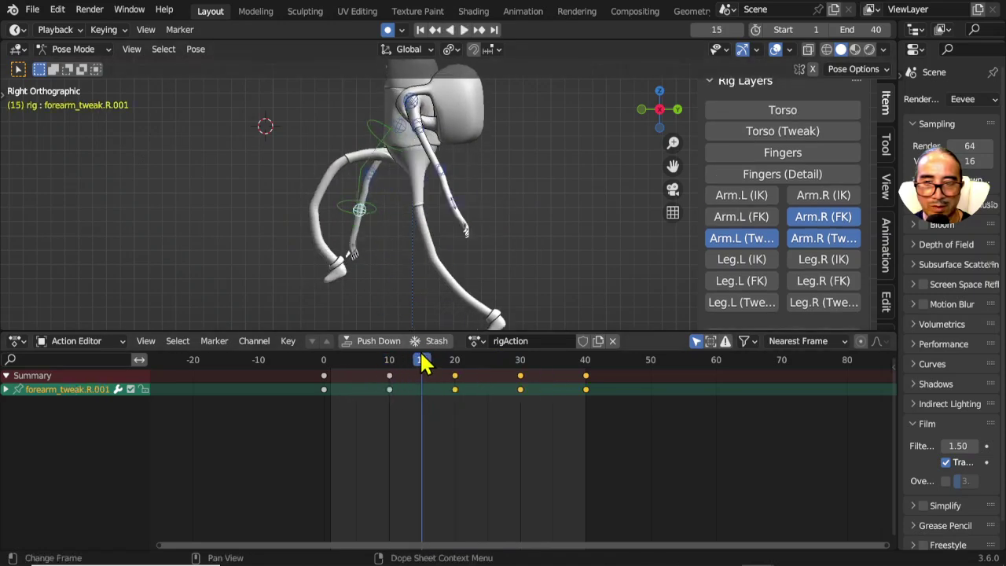
{"action": "key", "text": "g"}
{"action": "left_click", "coordinate": [428, 273]}
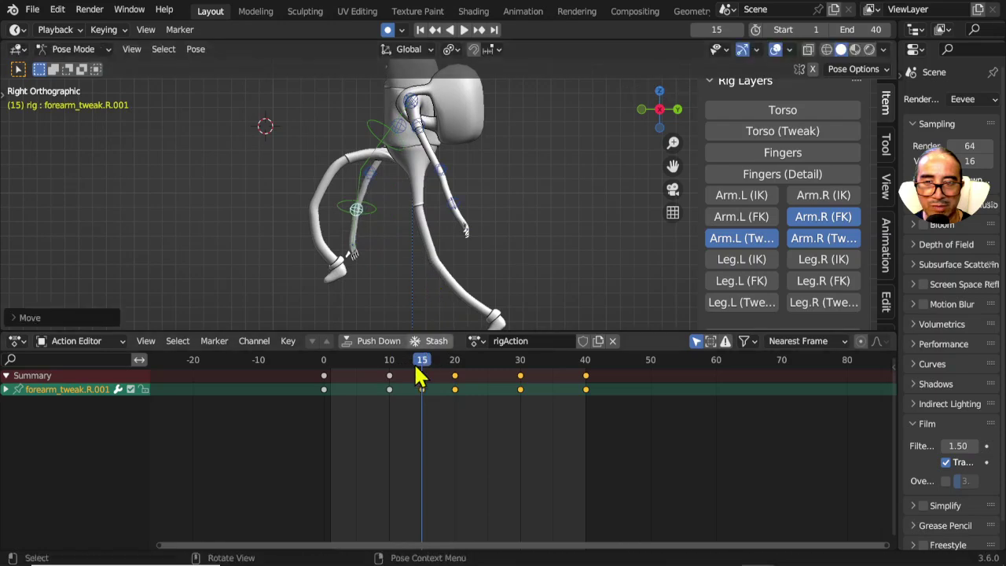
{"action": "mouse_move", "coordinate": [333, 367]}
{"action": "left_mouse_down"}
{"action": "mouse_move", "coordinate": [431, 363]}
{"action": "mouse_move", "coordinate": [464, 376]}
{"action": "left_mouse_up"}
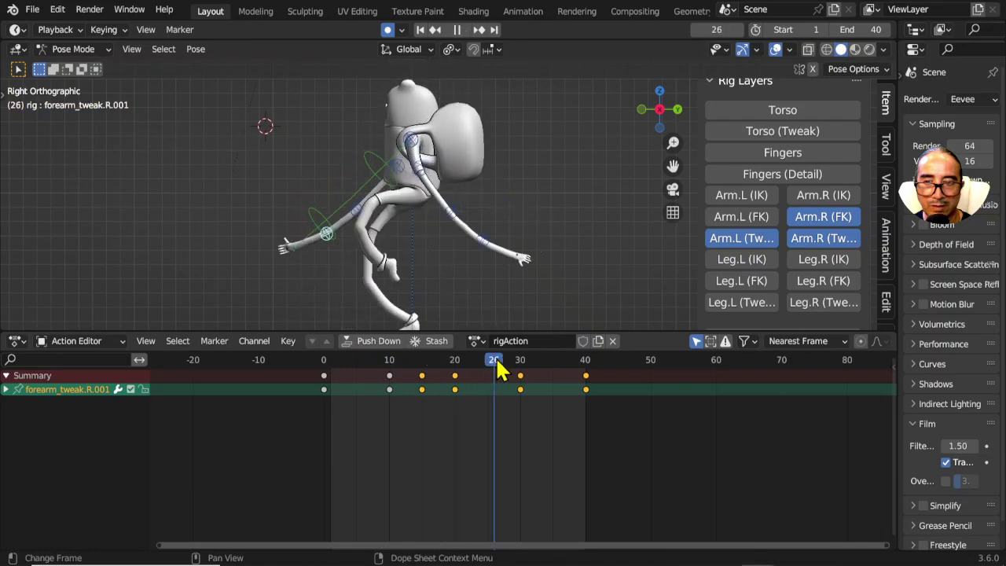
- Play the walk cycle, show Arm.L (FK), and hide both Arm (Tweak) layers
{"action": "scroll", "coordinate": [432, 274], "scroll_direction": "down", "scroll_amount": 3}
{"action": "key", "text": "space"}
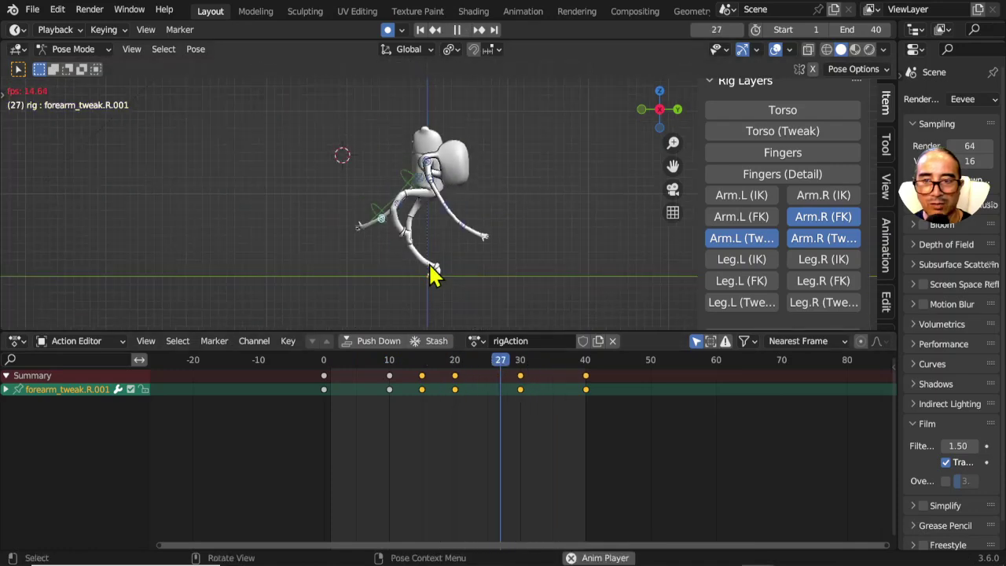
{"action": "left_click", "coordinate": [797, 238]}
{"action": "scroll", "coordinate": [786, 236], "scroll_direction": "down", "scroll_amount": 1}
{"action": "left_click", "coordinate": [741, 190]}
{"action": "left_click", "coordinate": [742, 211]}
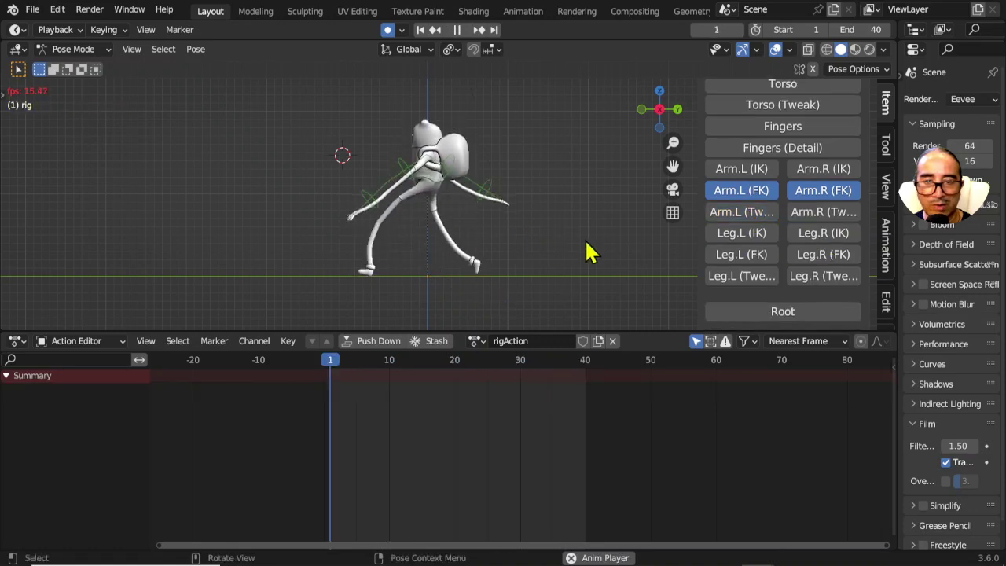
- Show the Torso layer, hide both arm FK layers, and select the torso control bone
{"action": "scroll", "coordinate": [771, 161], "scroll_direction": "up", "scroll_amount": 2}
{"action": "left_click", "coordinate": [778, 150]}
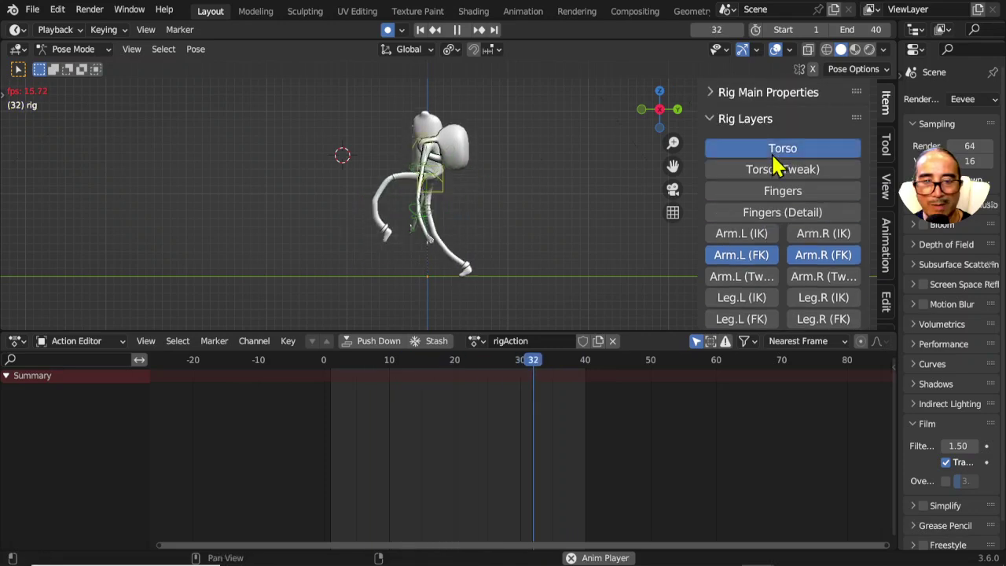
{"action": "left_click", "coordinate": [742, 254]}
{"action": "left_click", "coordinate": [823, 255]}
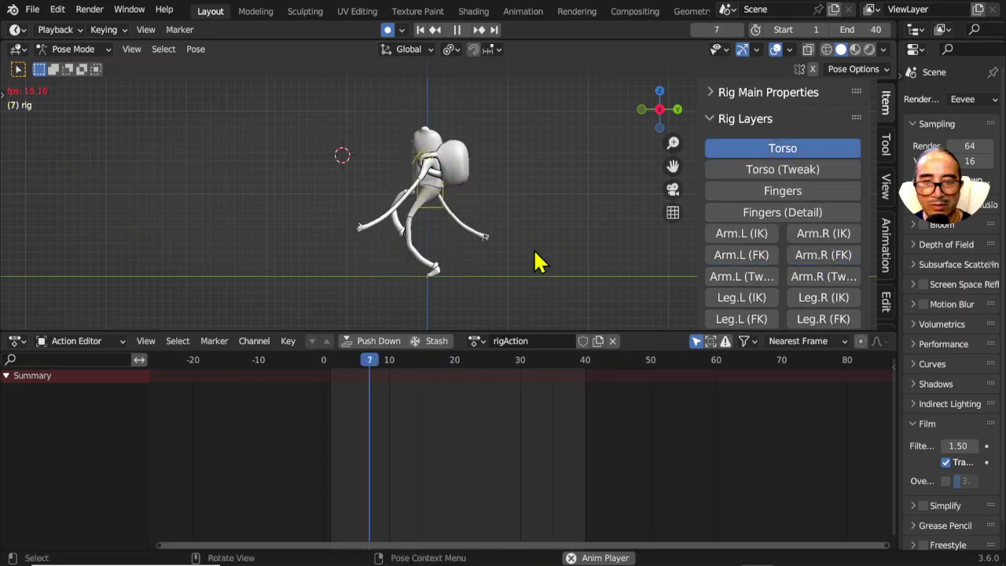
{"action": "left_click", "coordinate": [440, 218]}
- Play the walk cycle, then stop and step through frames to inspect the torso poses
{"action": "key", "text": "space"}
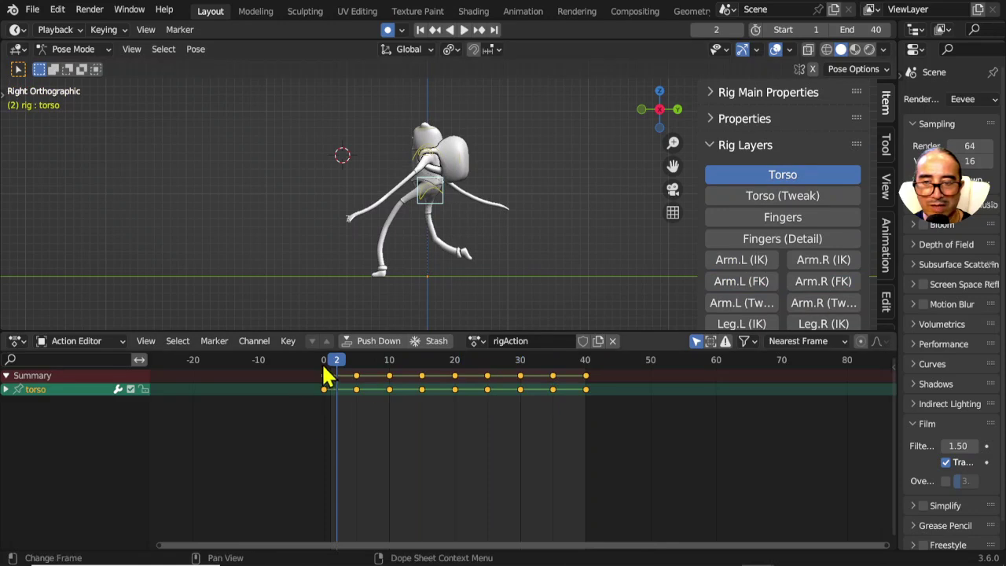
{"action": "key", "text": "space"}
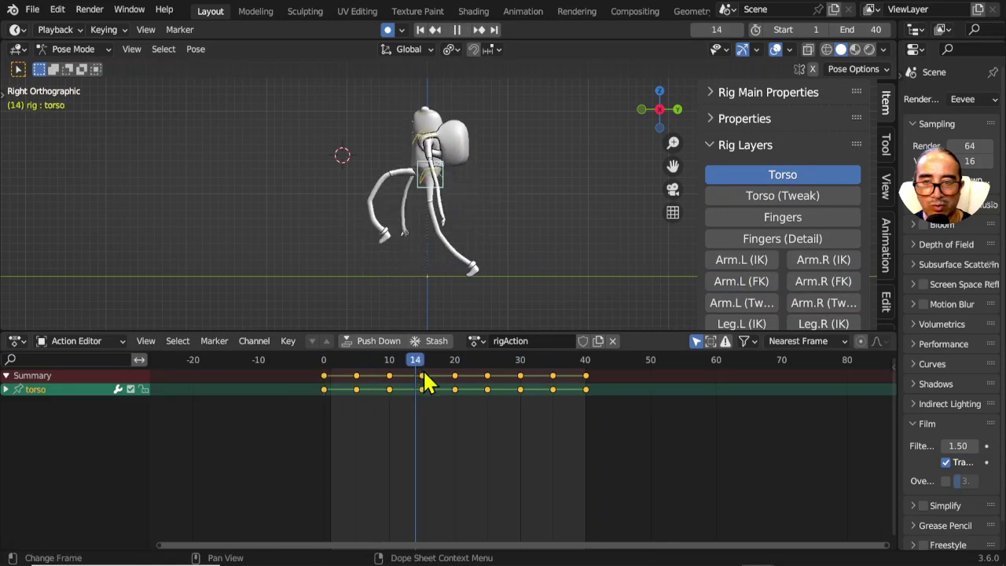
{"action": "key", "text": "Escape"}
{"action": "scroll", "coordinate": [485, 269], "scroll_direction": "up", "scroll_amount": 3}
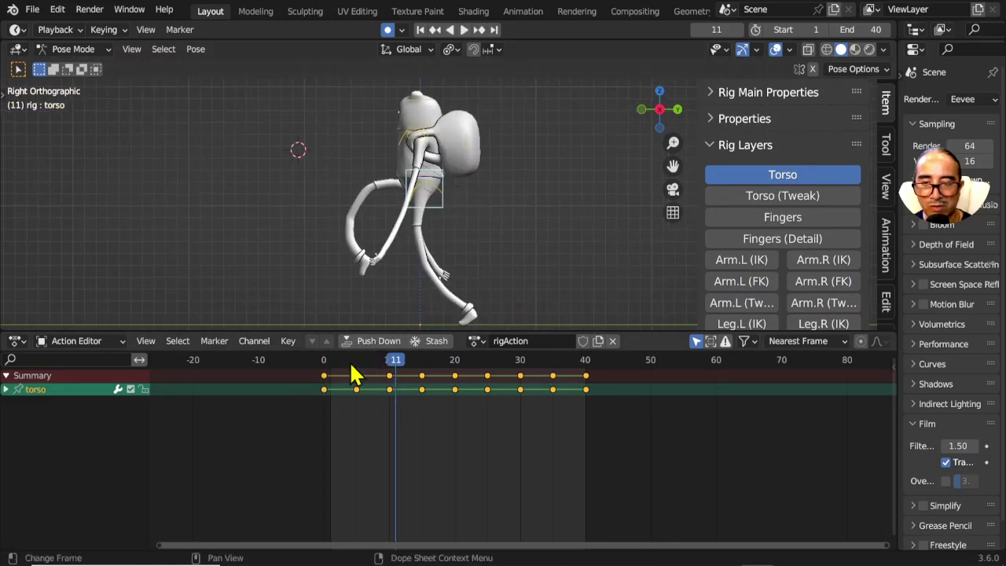
{"action": "left_click_drag", "start_coordinate": [353, 366], "coordinate": [360, 369]}
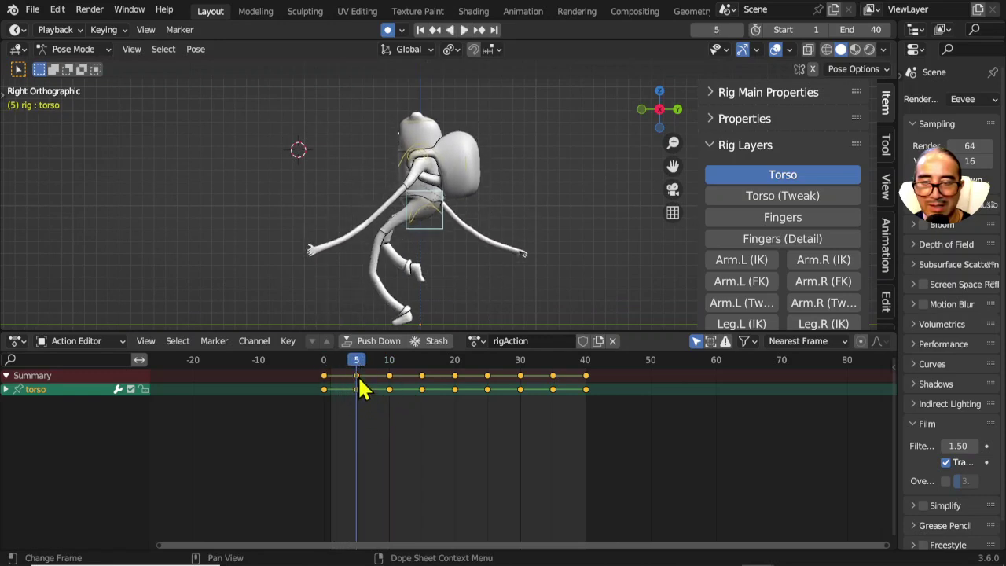
- Select the frame-5 and frame-25 torso keys and shift them two frames earlier
{"action": "left_click", "coordinate": [360, 385]}
{"action": "key", "text": "g"}
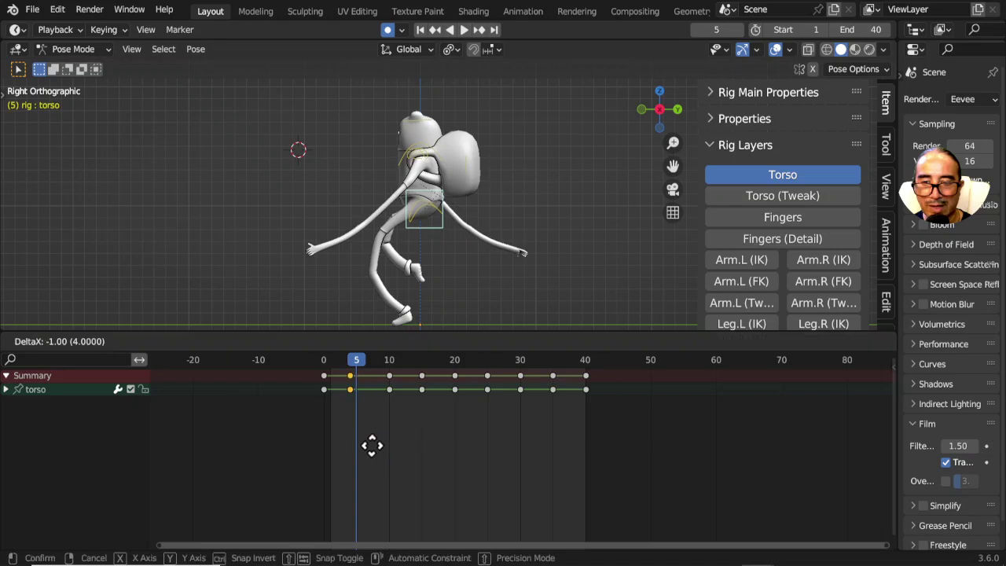
{"action": "key", "text": "Escape"}
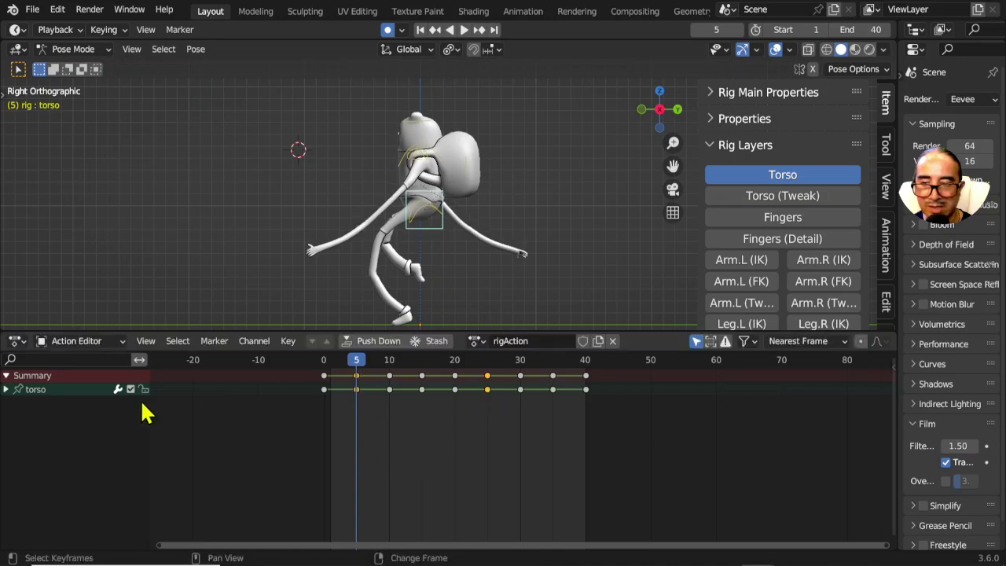
{"action": "left_click", "coordinate": [489, 392]}
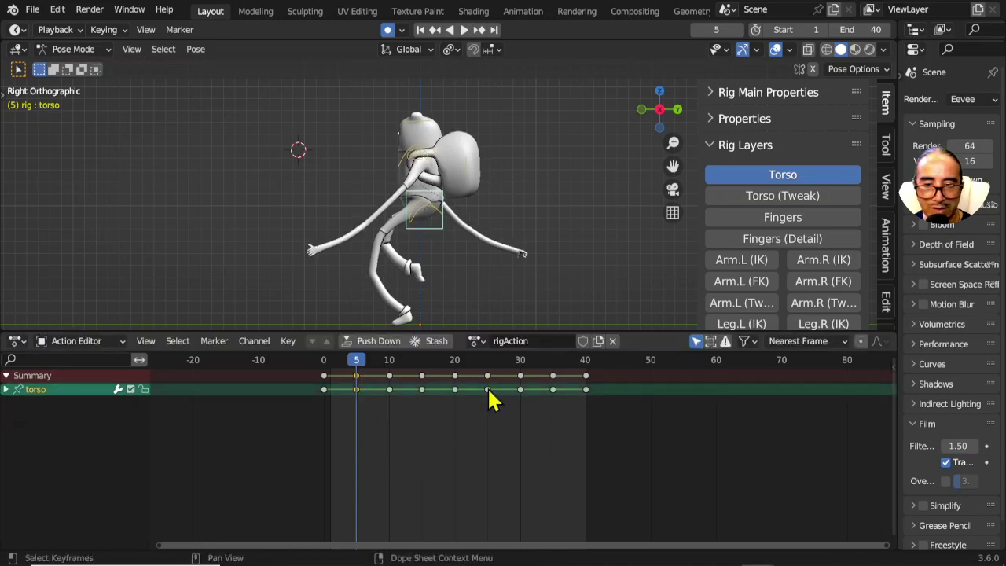
{"action": "key", "text": "g"}
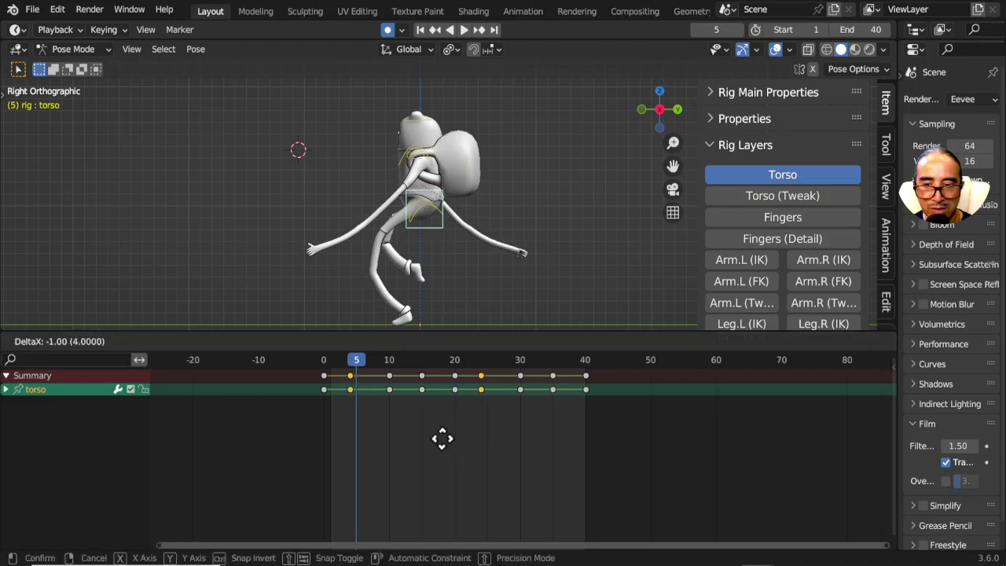
{"action": "left_click", "coordinate": [438, 440]}
{"action": "left_click_drag", "start_coordinate": [310, 376], "coordinate": [424, 376]}
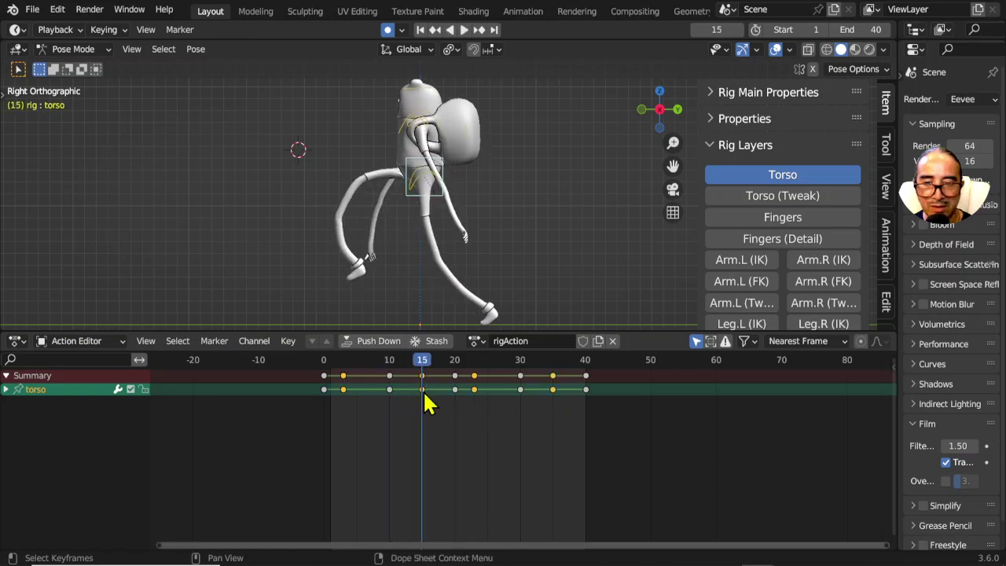
- Raise the torso straight up along Z at frame 15
{"action": "left_click", "coordinate": [546, 402]}
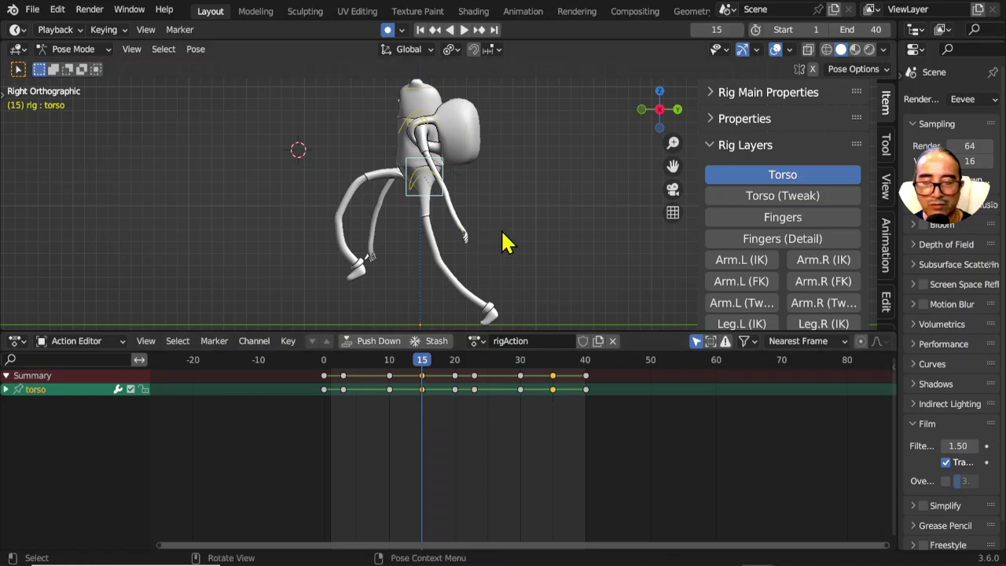
{"action": "scroll", "coordinate": [508, 242], "scroll_direction": "down", "scroll_amount": 1}
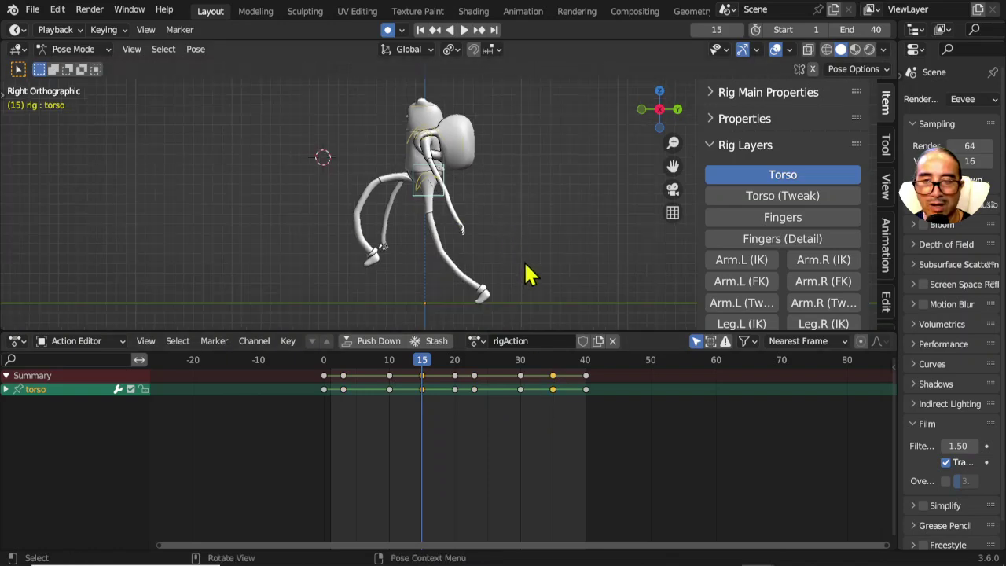
{"action": "key", "text": "g"}
{"action": "key", "text": "z"}
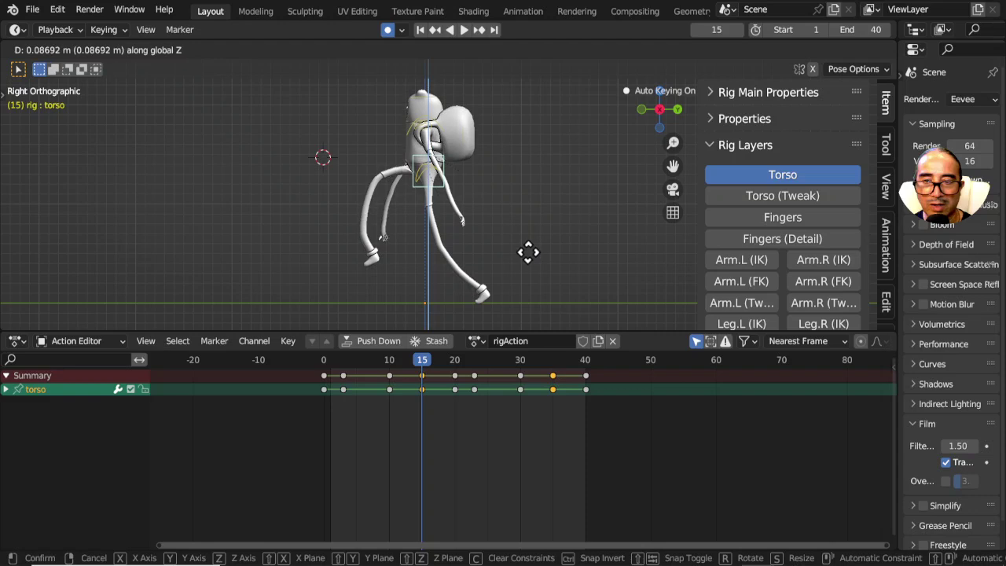
{"action": "left_click", "coordinate": [530, 253]}
- Raise the torso along Z at frame 35 as well
{"action": "left_click_drag", "start_coordinate": [321, 364], "coordinate": [551, 355]}
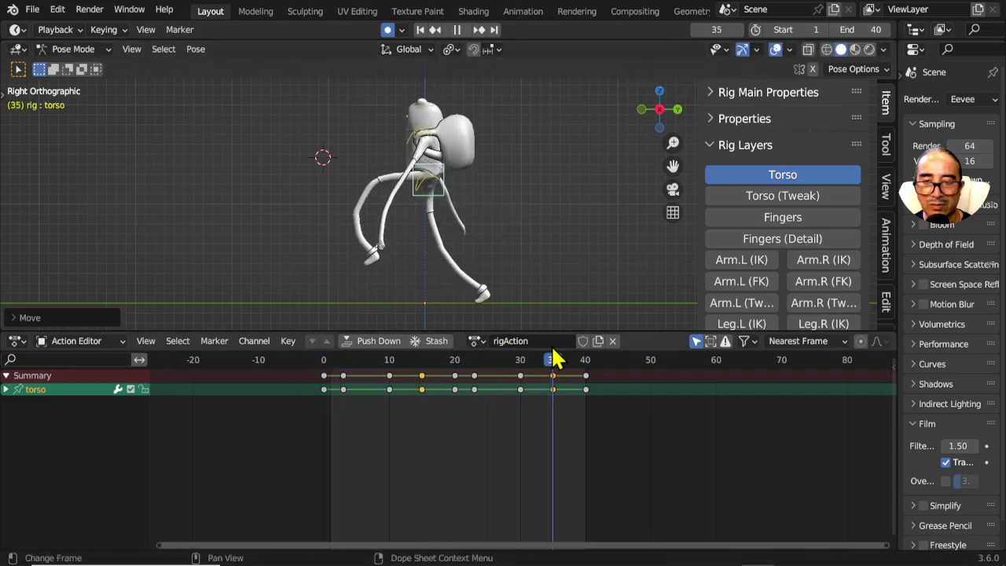
{"action": "key", "text": "g"}
{"action": "key", "text": "z"}
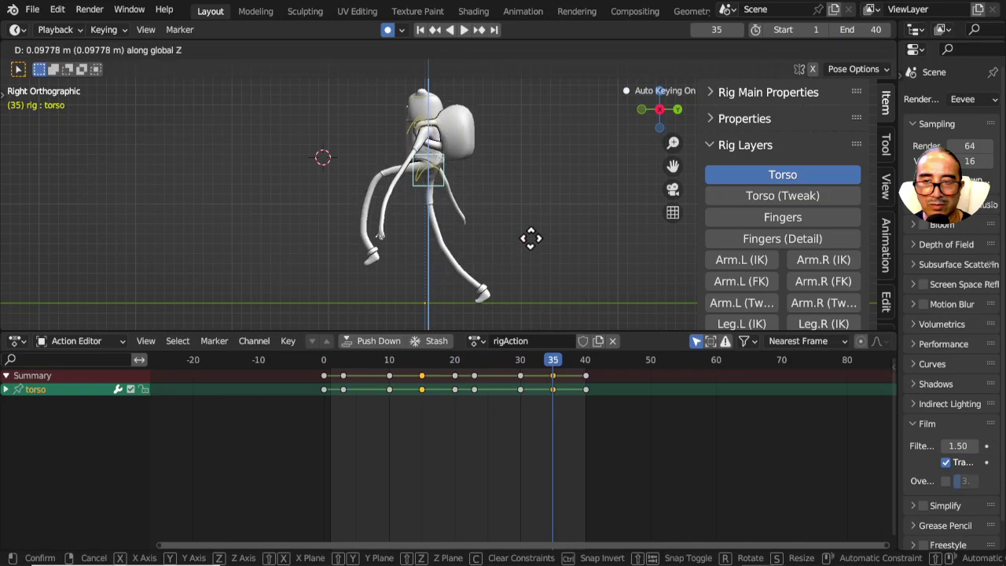
{"action": "left_click", "coordinate": [530, 252]}
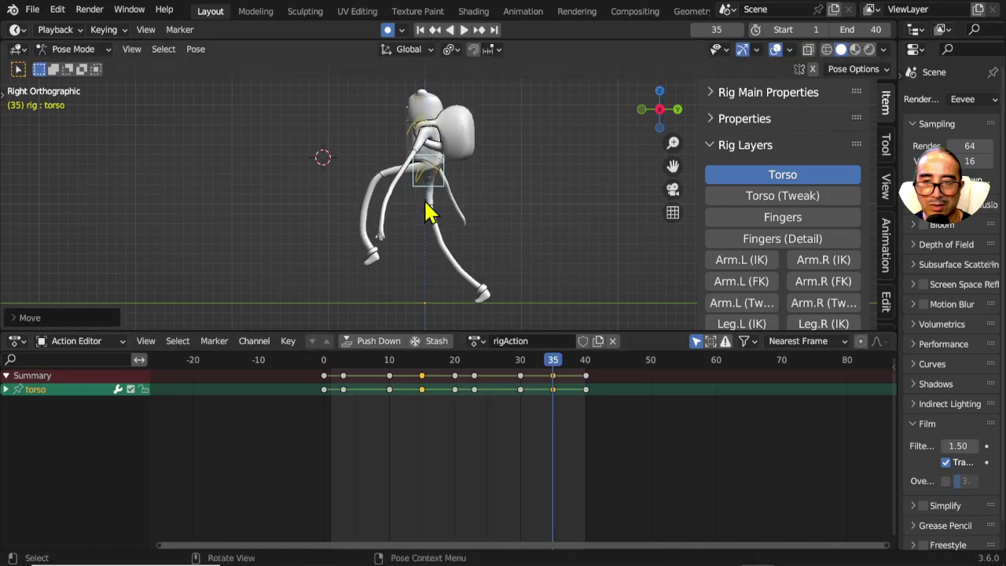
- Copy the frame-15 torso pose onto frame 35 and play the cycle
{"action": "left_click", "coordinate": [422, 360]}
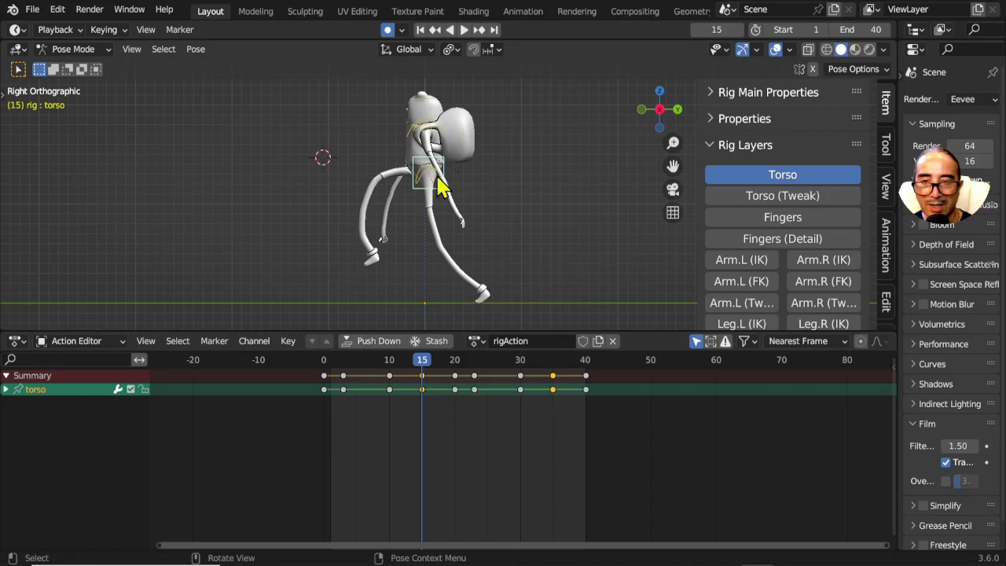
{"action": "key", "text": "ctrl+c"}
{"action": "left_click", "coordinate": [554, 360]}
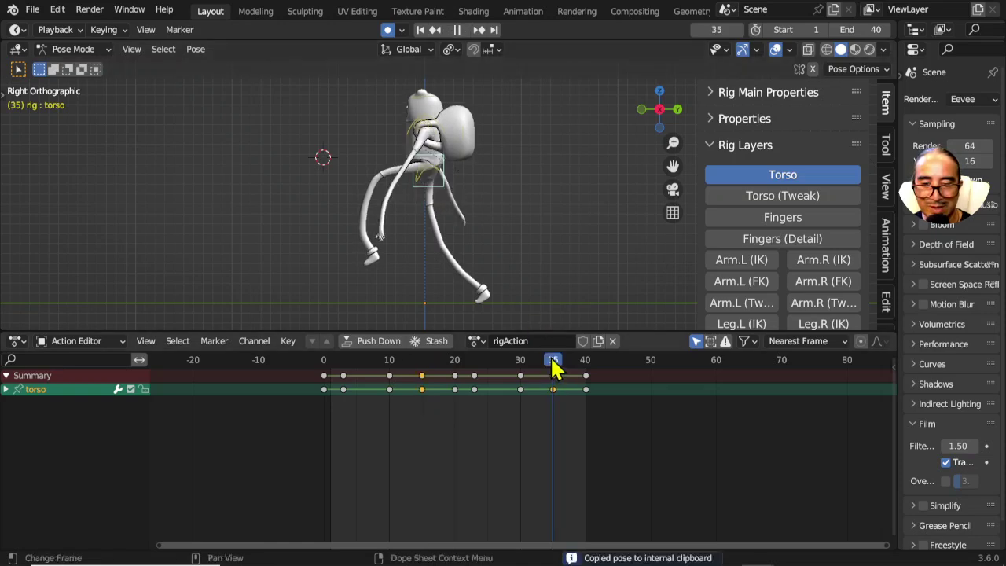
{"action": "key", "text": "ctrl+v"}
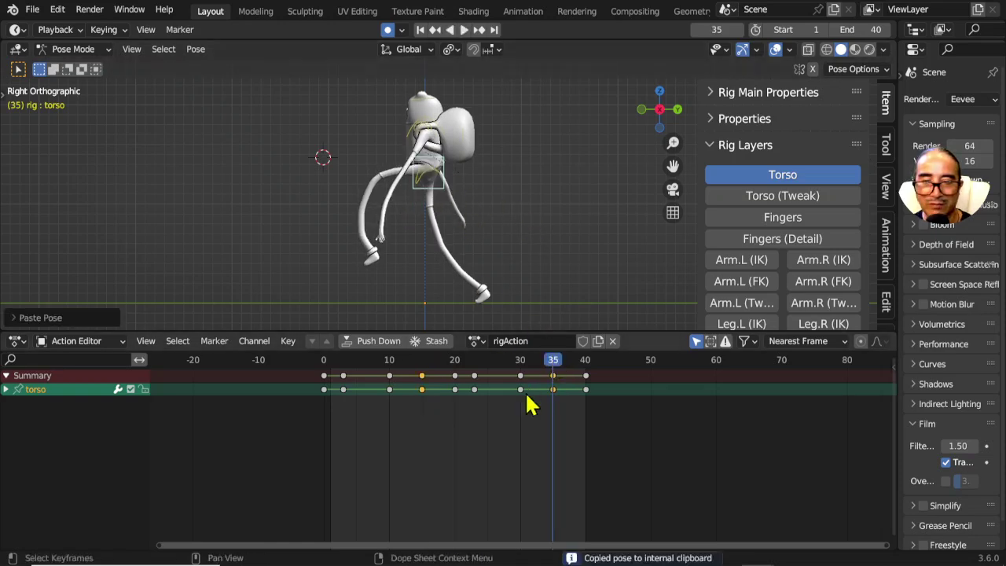
{"action": "key", "text": "space"}
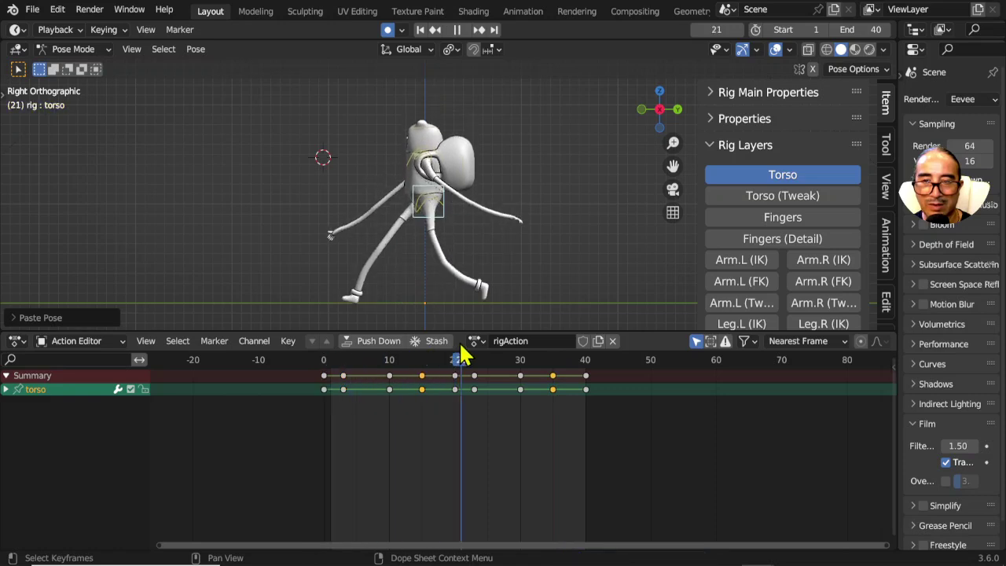
- Tilt the torso at frame 10 and copy that pose
{"action": "mouse_move", "coordinate": [421, 360]}
{"action": "left_mouse_down"}
{"action": "mouse_move", "coordinate": [343, 360]}
{"action": "mouse_move", "coordinate": [346, 376]}
{"action": "left_mouse_up"}
{"action": "key", "text": "space"}
{"action": "key", "text": "space"}
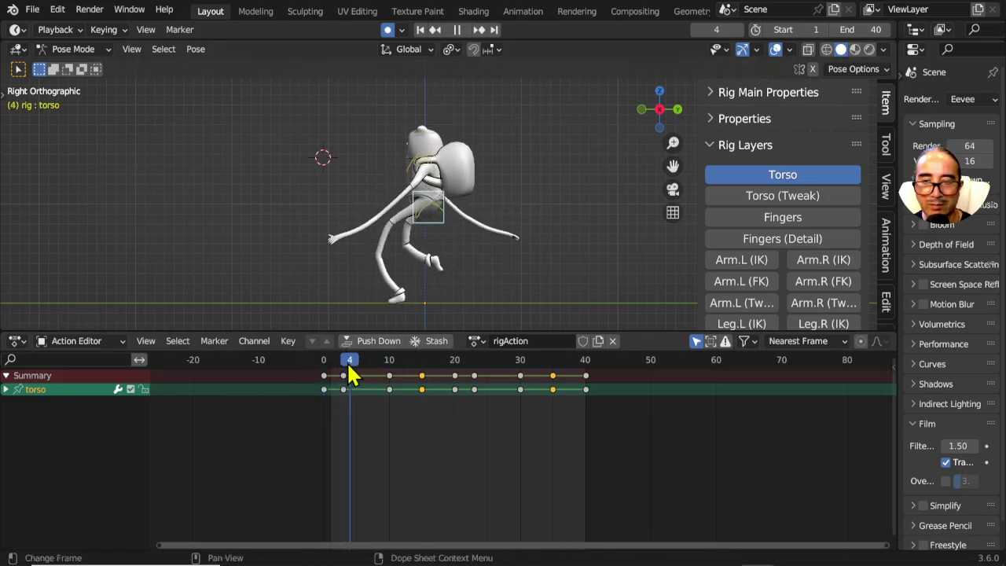
{"action": "left_click_drag", "start_coordinate": [346, 375], "coordinate": [389, 376]}
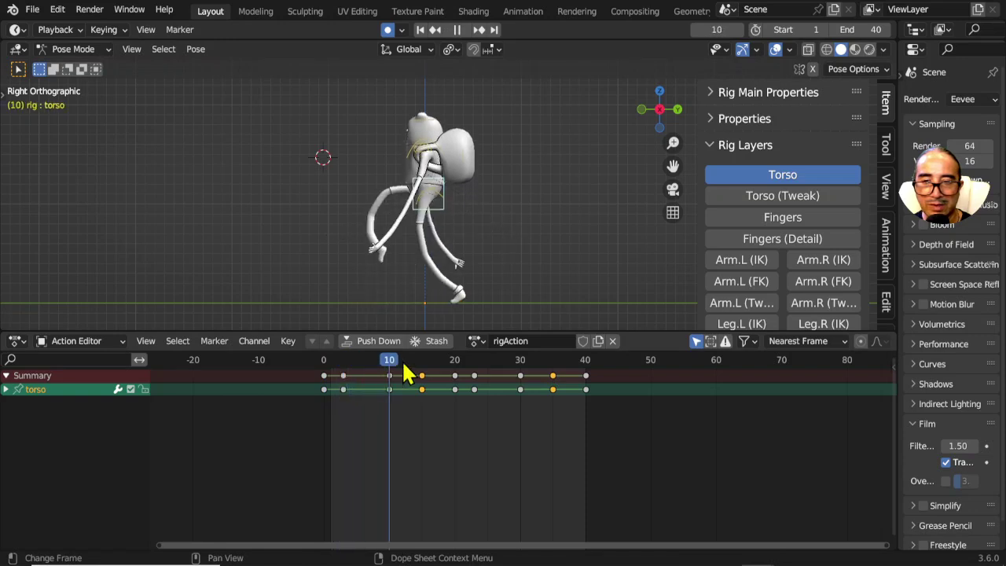
{"action": "key", "text": "space"}
{"action": "key", "text": "r"}
{"action": "left_click", "coordinate": [527, 285]}
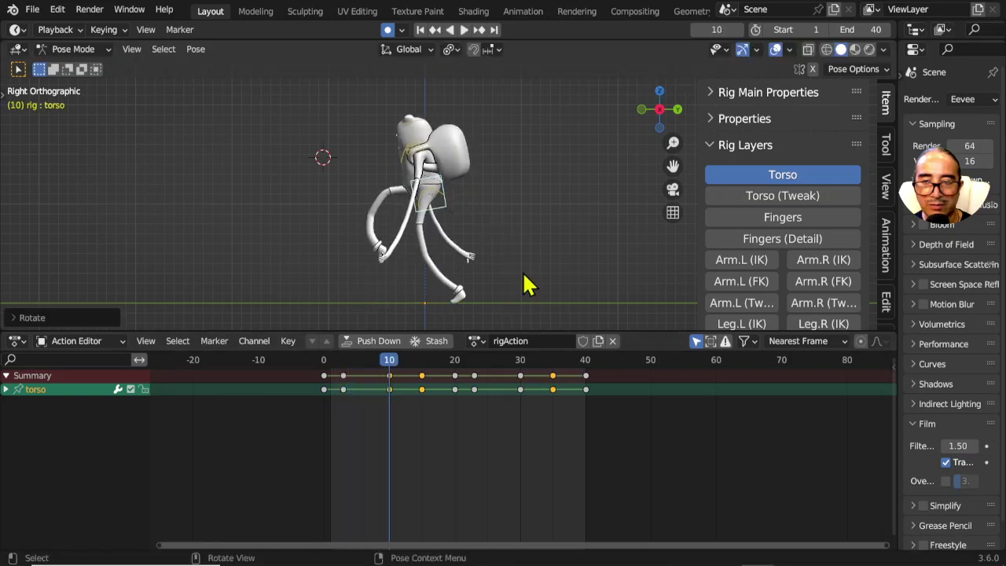
{"action": "key", "text": "ctrl+c"}
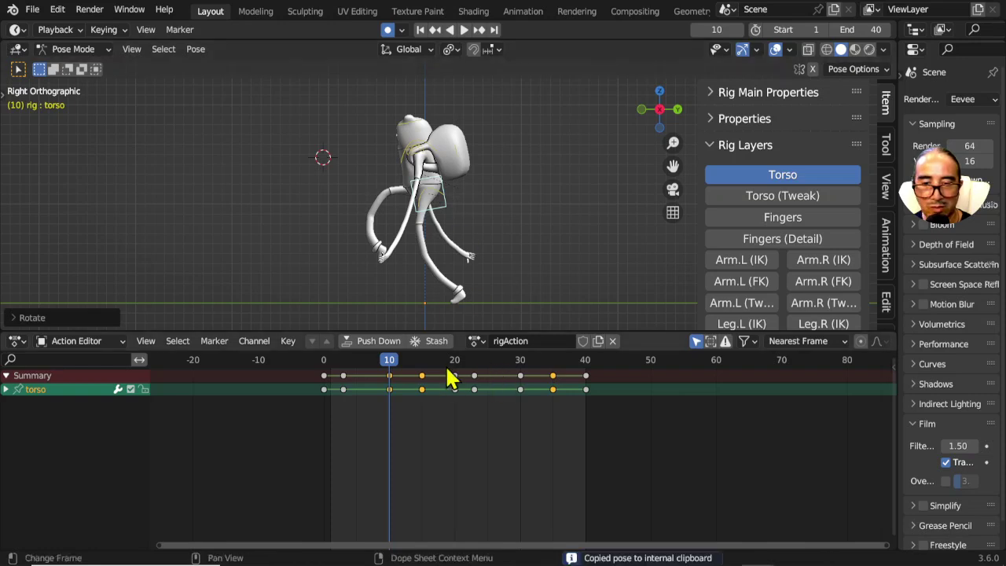
- Paste the tilted frame-10 torso pose onto frame 30
{"action": "mouse_move", "coordinate": [449, 377]}
{"action": "left_mouse_down"}
{"action": "mouse_move", "coordinate": [522, 361]}
{"action": "mouse_move", "coordinate": [550, 365]}
{"action": "mouse_move", "coordinate": [393, 371]}
{"action": "left_mouse_up"}
{"action": "key", "text": "space"}
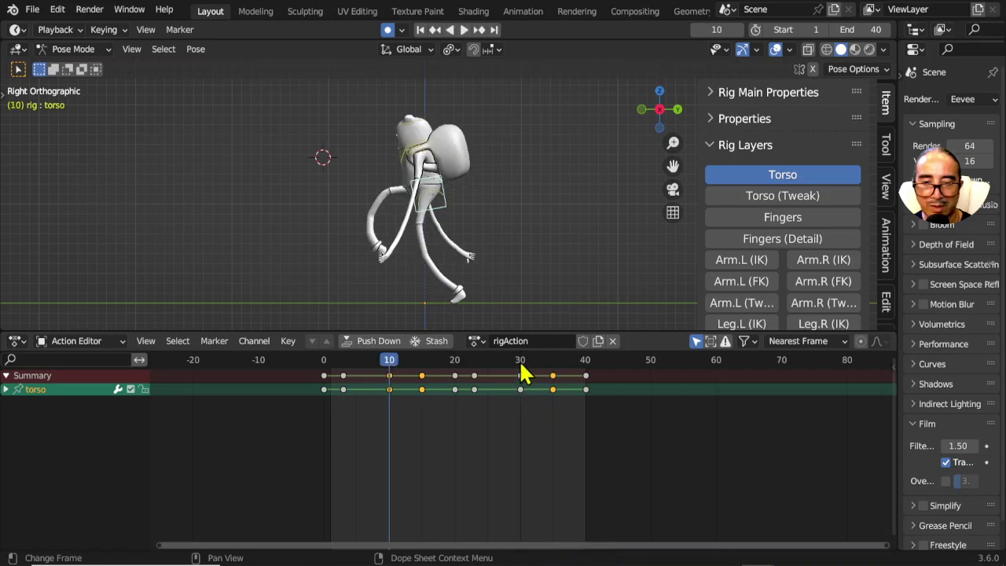
{"action": "left_click", "coordinate": [520, 366]}
{"action": "key", "text": "ctrl+v"}
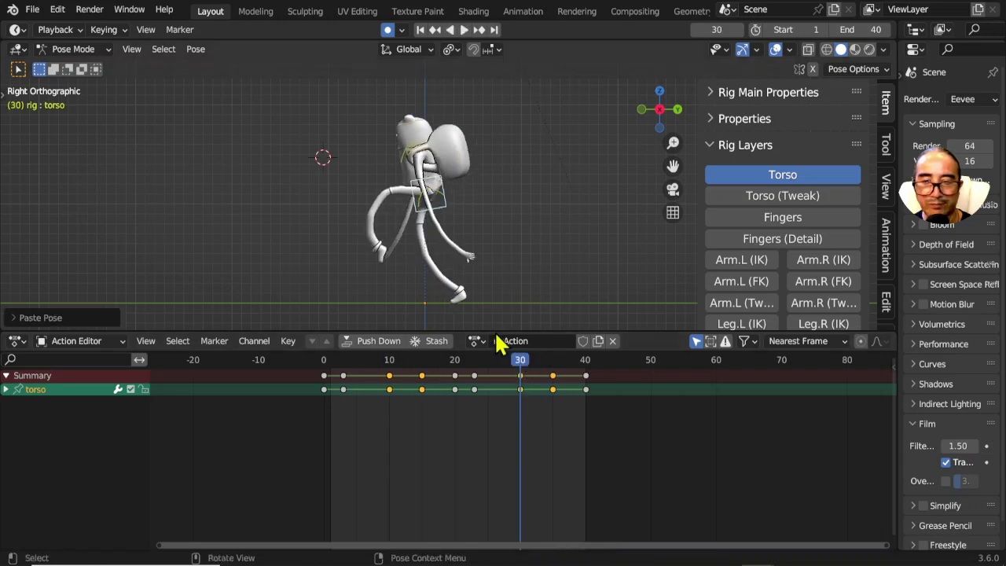
- Rotate the torso an extra 6.85° at frame 15 and copy the pose
{"action": "mouse_move", "coordinate": [319, 370]}
{"action": "left_mouse_down"}
{"action": "mouse_move", "coordinate": [483, 360]}
{"action": "mouse_move", "coordinate": [422, 366]}
{"action": "left_mouse_up"}
{"action": "key", "text": "space"}
{"action": "key", "text": "Escape"}
{"action": "key", "text": "r"}
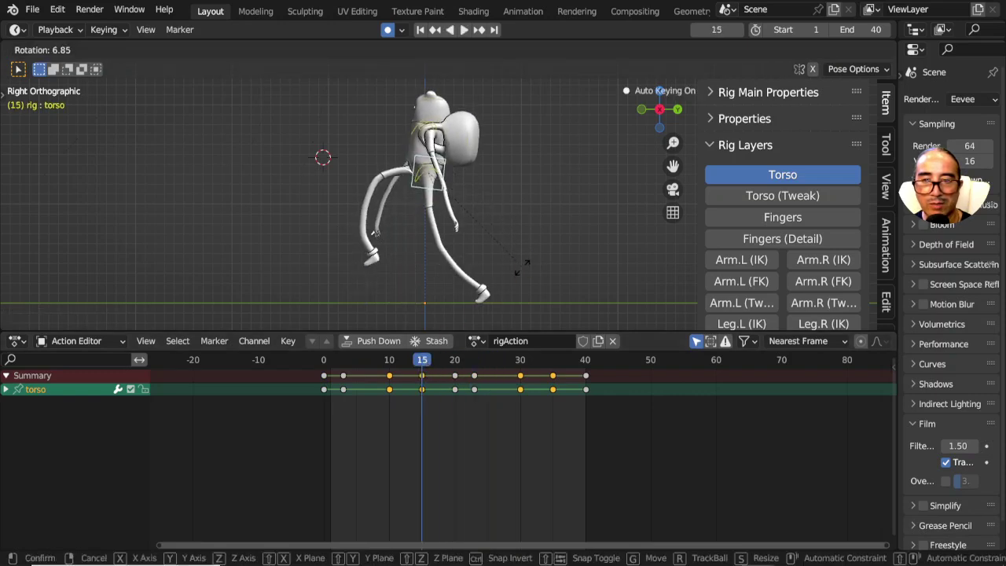
{"action": "left_click", "coordinate": [525, 287]}
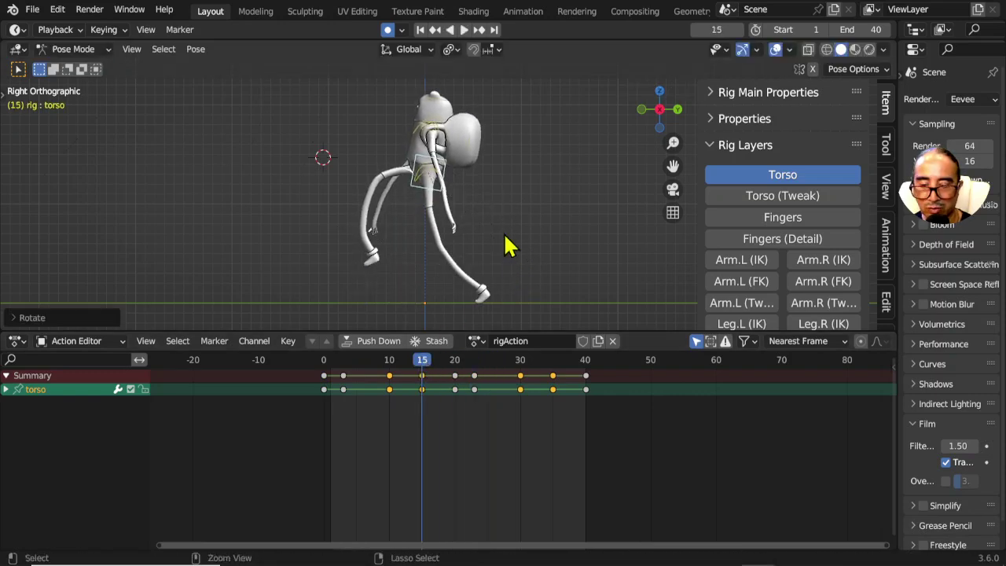
{"action": "key", "text": "ctrl+c"}
- Paste that torso pose at frame 35 and play the cycle from the start
{"action": "left_click_drag", "start_coordinate": [524, 359], "coordinate": [554, 358]}
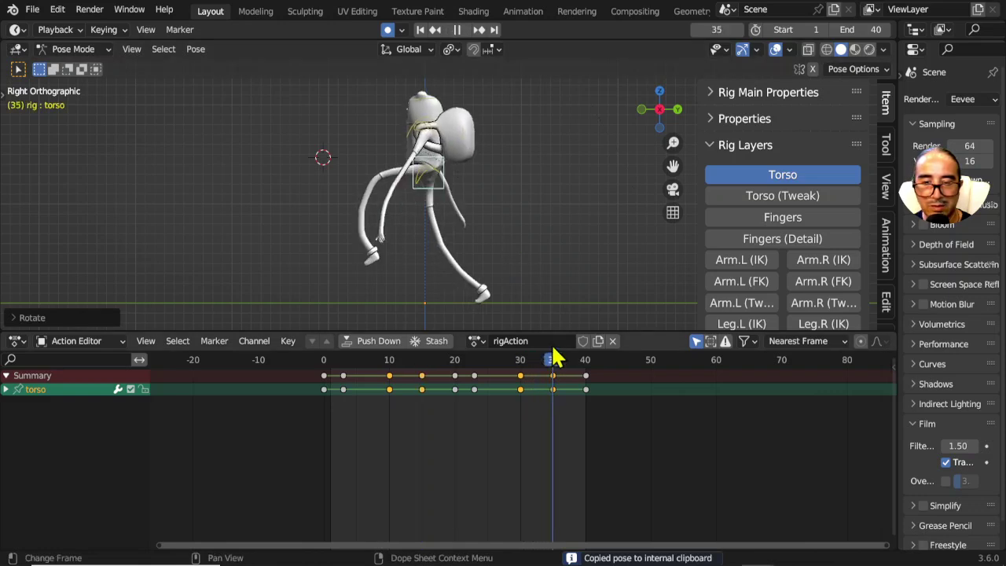
{"action": "key", "text": "ctrl+v"}
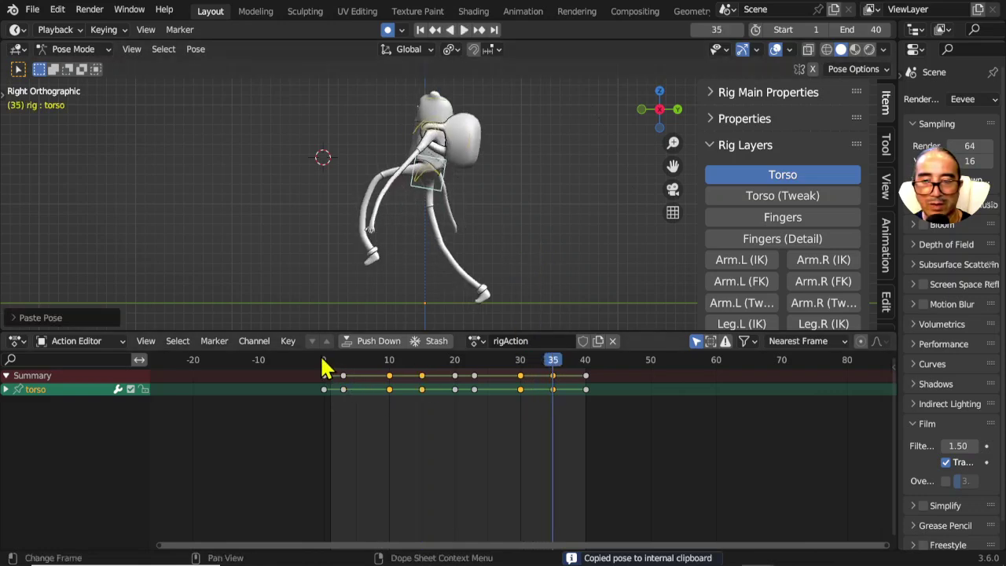
{"action": "left_click", "coordinate": [323, 359]}
{"action": "key", "text": "space"}
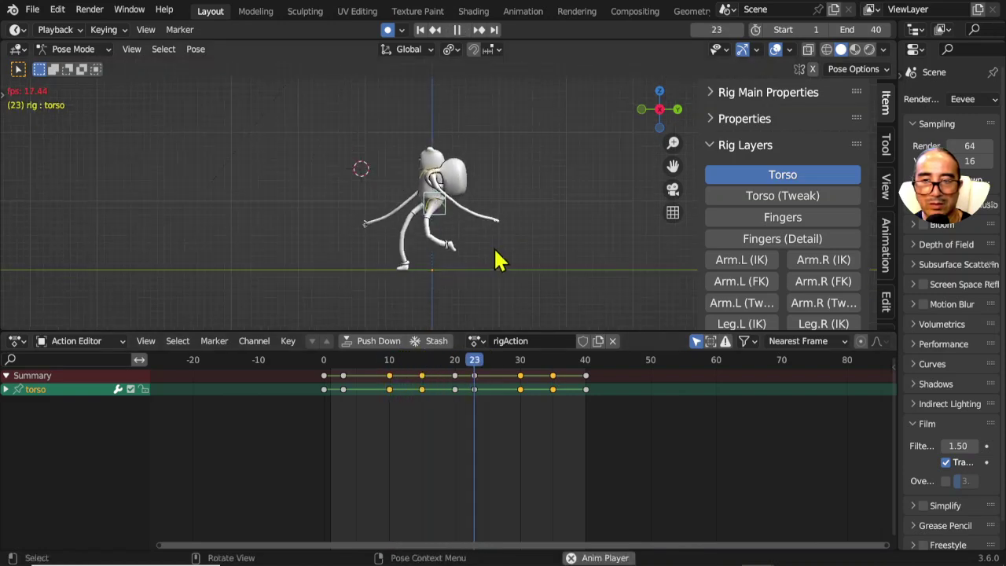
{"action": "scroll", "coordinate": [503, 262], "scroll_direction": "down", "scroll_amount": 2}
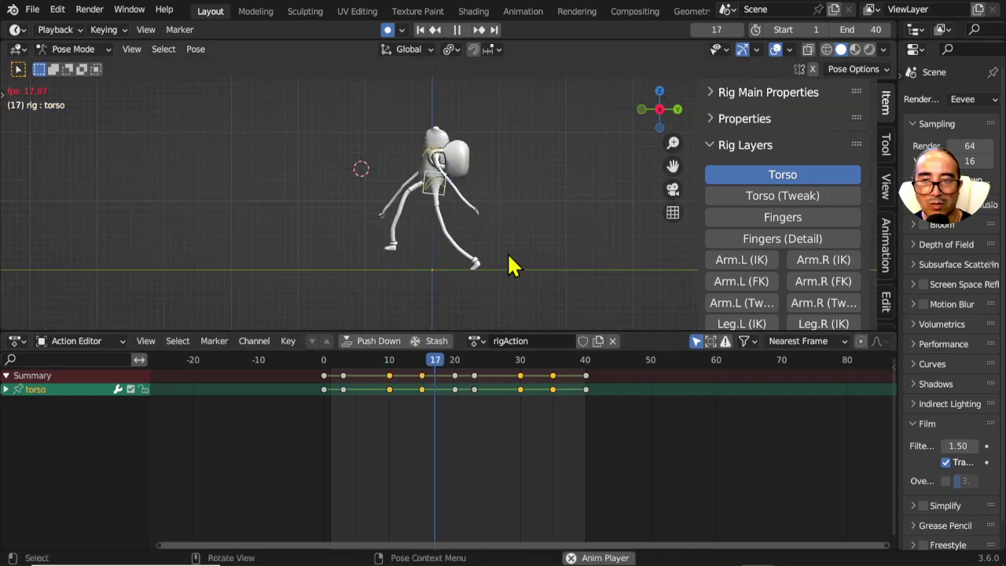
- Select only the breast.L and breast.R bones and return to the side orthographic view
{"action": "key", "text": "a"}
{"action": "key", "text": "space"}
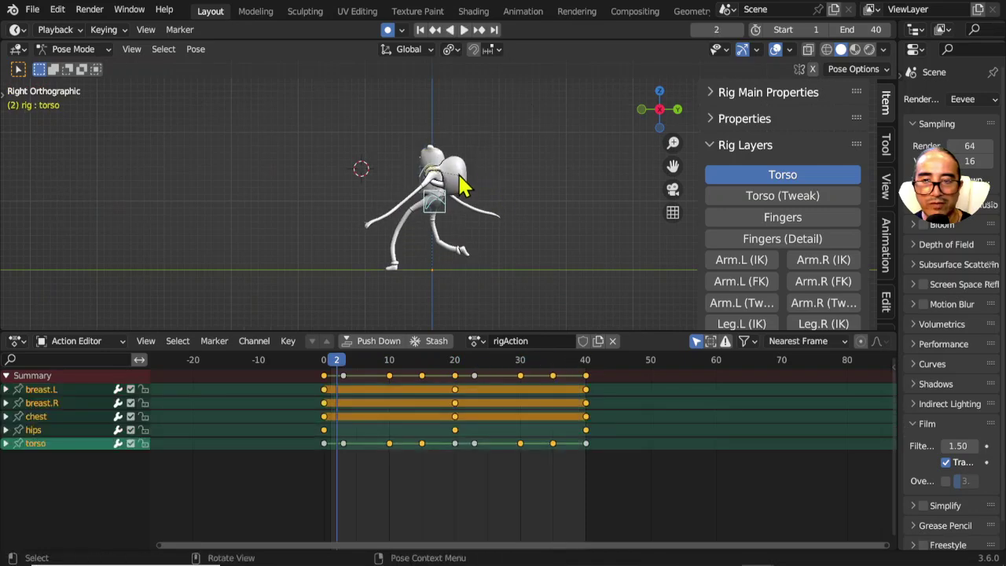
{"action": "key", "text": "alt+a"}
{"action": "scroll", "coordinate": [513, 236], "scroll_direction": "up", "scroll_amount": 2}
{"action": "middle_click_drag", "start_coordinate": [512, 236], "coordinate": [494, 236]}
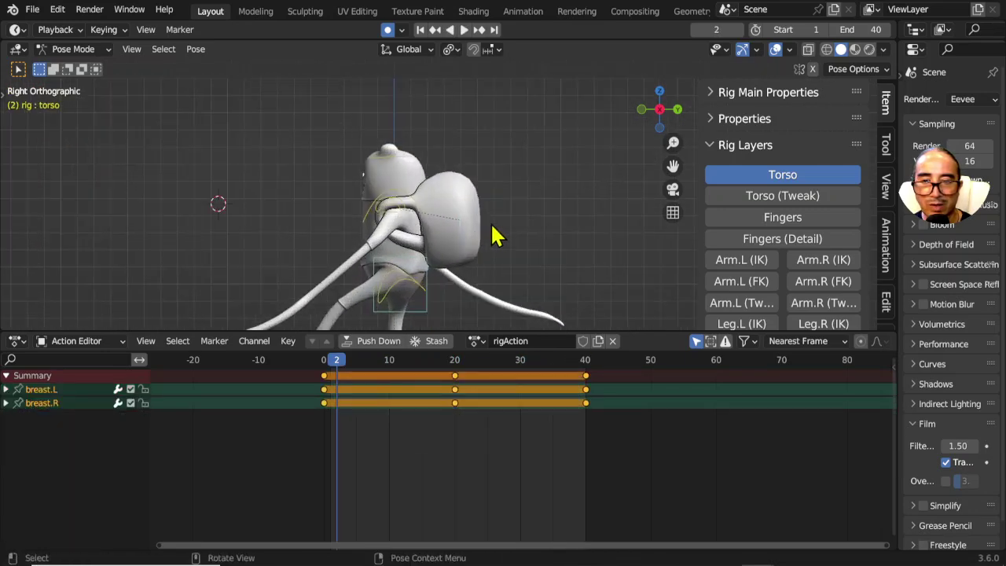
{"action": "mouse_move", "coordinate": [555, 243]}
{"action": "middle_mouse_down"}
{"action": "mouse_move", "coordinate": [419, 251]}
{"action": "mouse_move", "coordinate": [504, 255]}
{"action": "middle_mouse_up"}
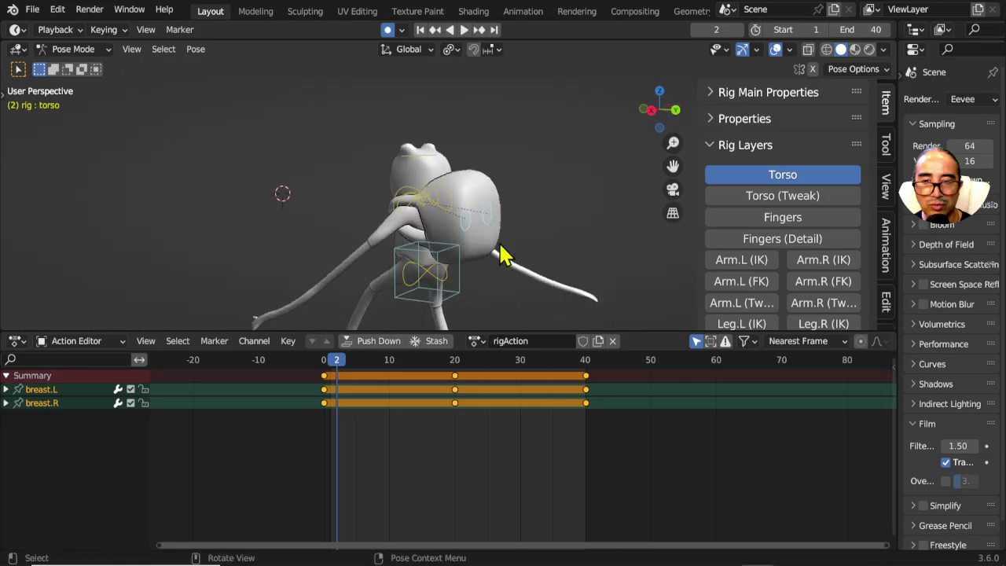
{"action": "key", "text": "KP_3"}
- Move the breast bones to key a bounce at frame 4
{"action": "left_click", "coordinate": [324, 362]}
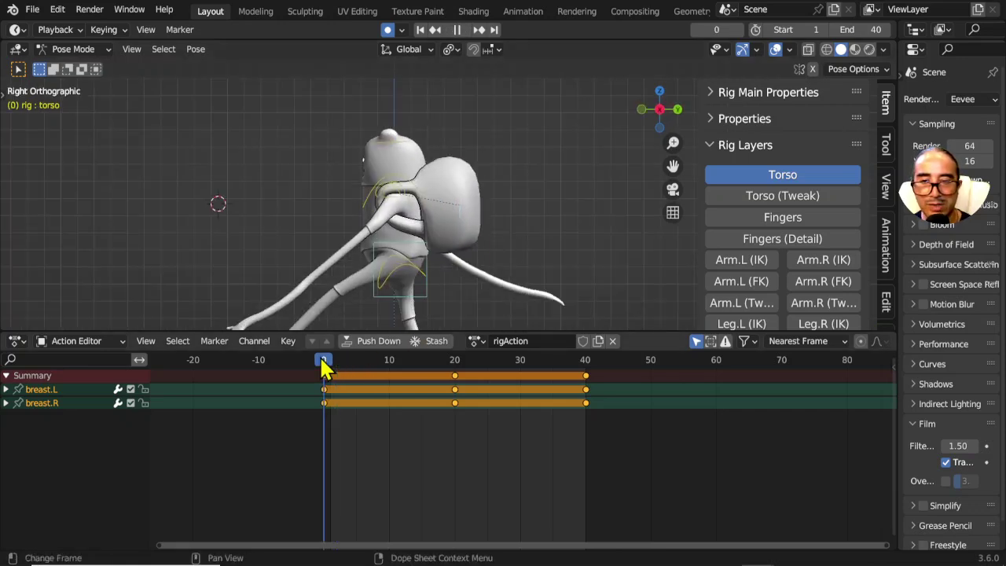
{"action": "scroll", "coordinate": [417, 285], "scroll_direction": "down", "scroll_amount": 1}
{"action": "left_click_drag", "start_coordinate": [330, 366], "coordinate": [352, 362]}
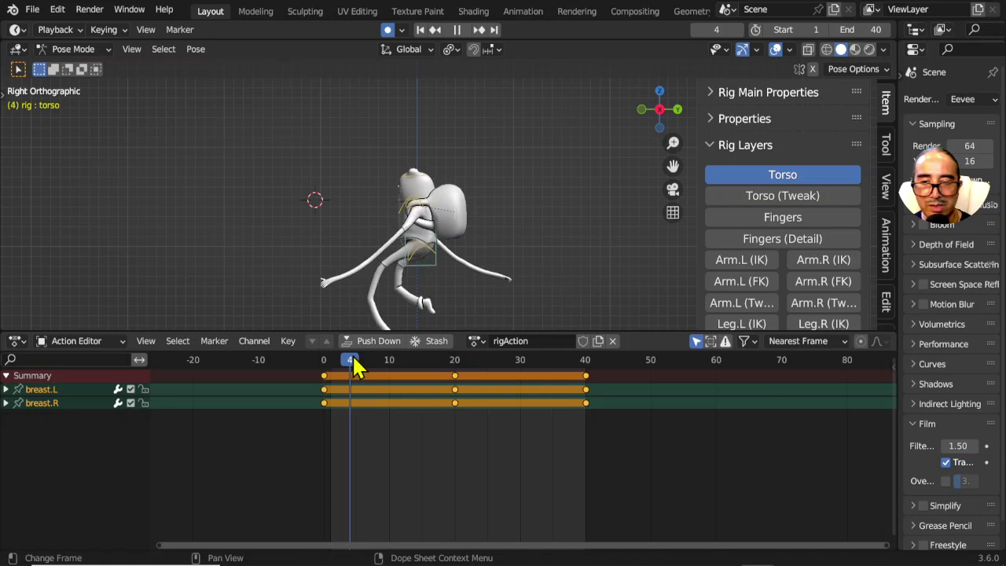
{"action": "key", "text": "g"}
{"action": "left_click", "coordinate": [484, 245]}
{"action": "key", "text": "r"}
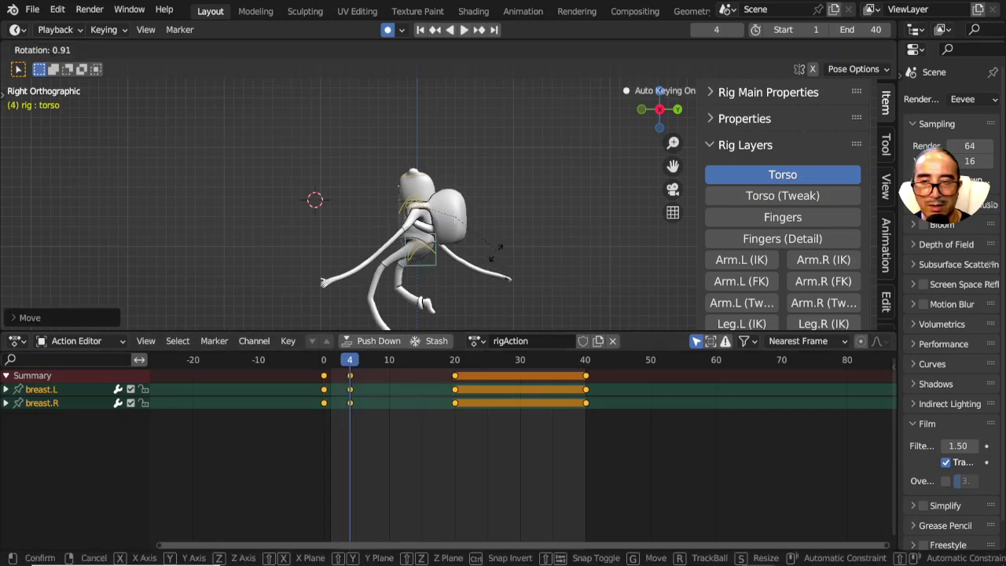
{"action": "right_click", "coordinate": [493, 287]}
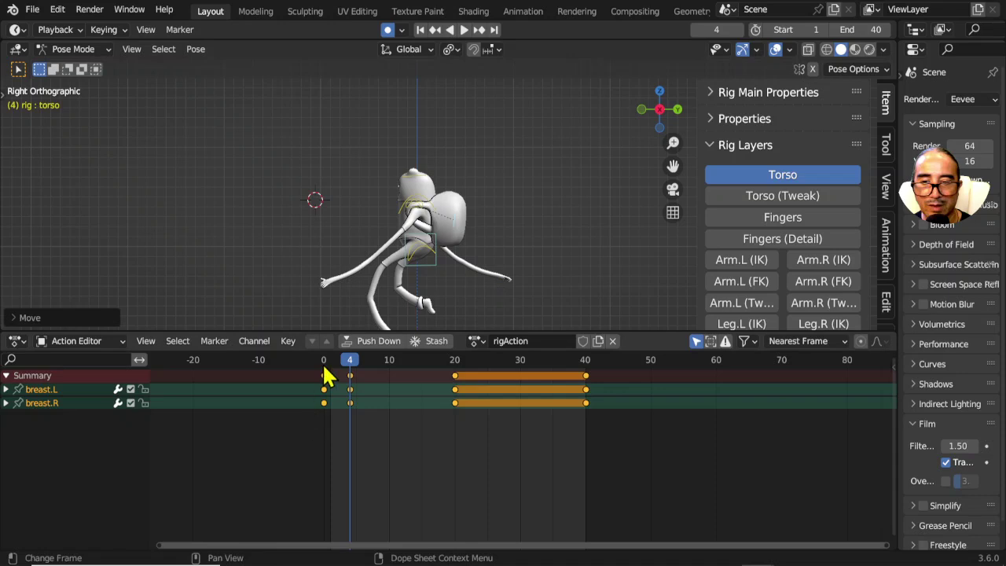
- Move and rotate the breast bones to key frame 12
{"action": "left_click_drag", "start_coordinate": [328, 378], "coordinate": [405, 363]}
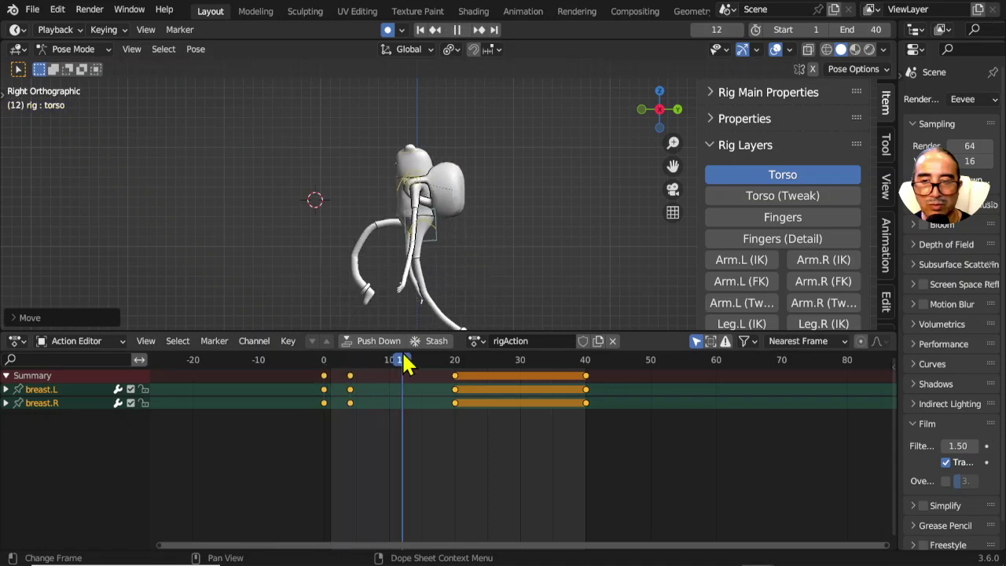
{"action": "key", "text": "g"}
{"action": "left_click", "coordinate": [476, 235]}
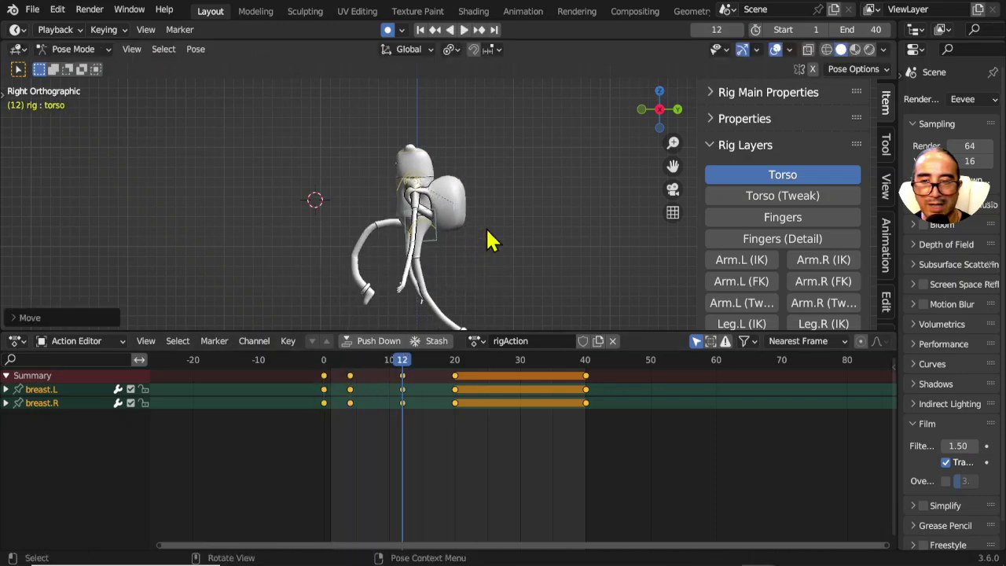
{"action": "key", "text": "r"}
{"action": "left_click", "coordinate": [507, 266]}
- Rotate and move the breast bones to key frame 17
{"action": "scroll", "coordinate": [442, 197], "scroll_direction": "up", "scroll_amount": 3}
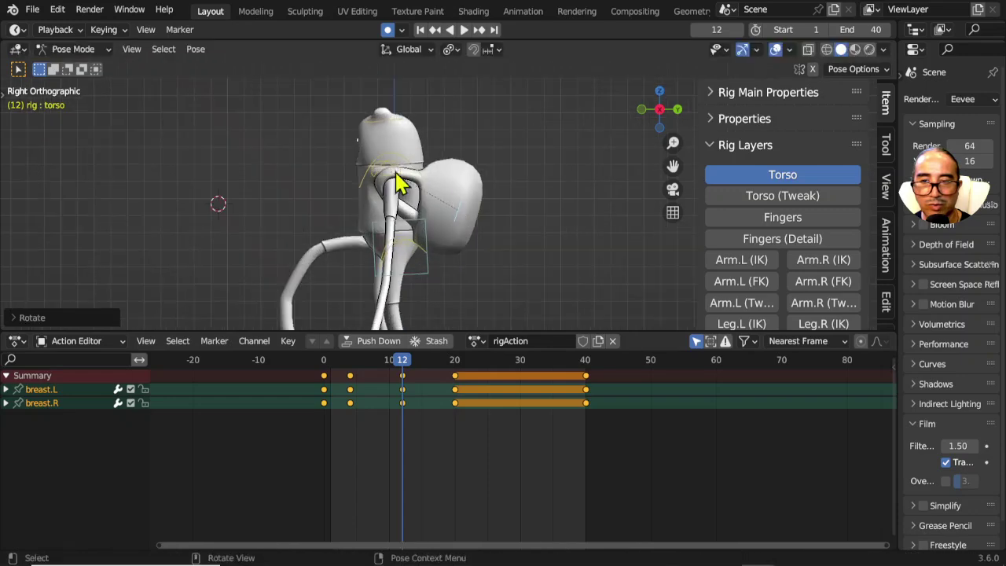
{"action": "left_click", "coordinate": [326, 362]}
{"action": "key", "text": "space"}
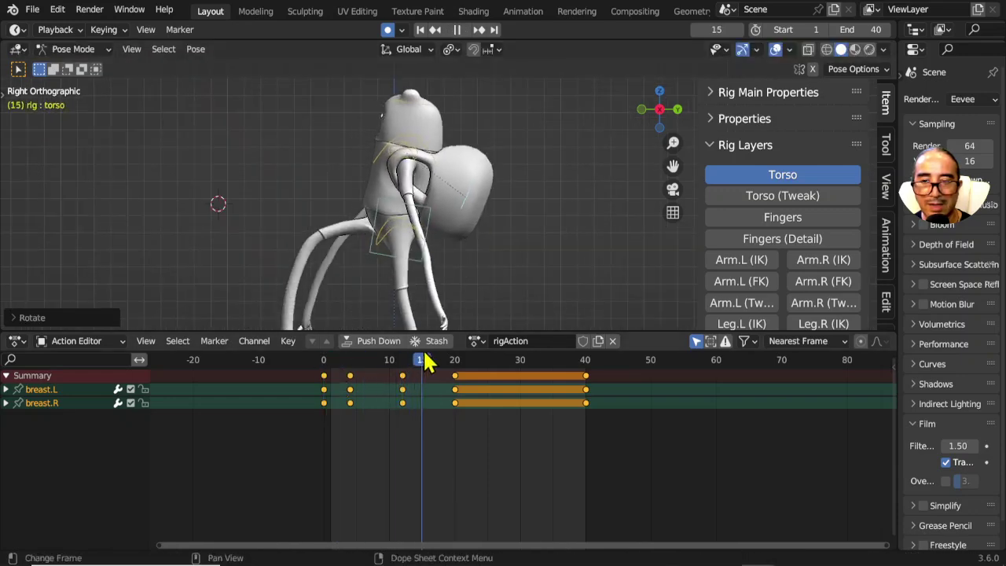
{"action": "key", "text": "space"}
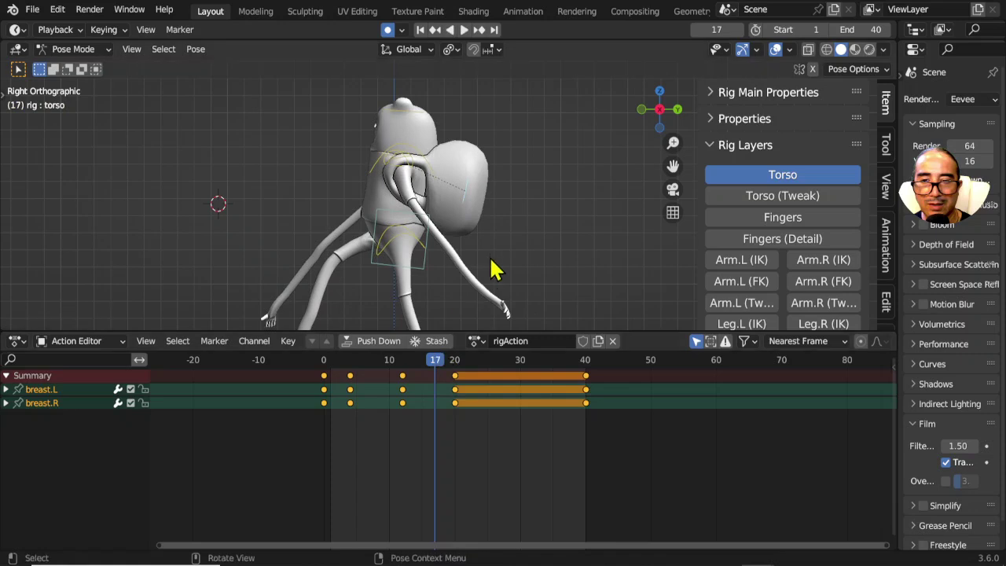
{"action": "key", "text": "r"}
{"action": "left_click", "coordinate": [498, 213]}
{"action": "key", "text": "g"}
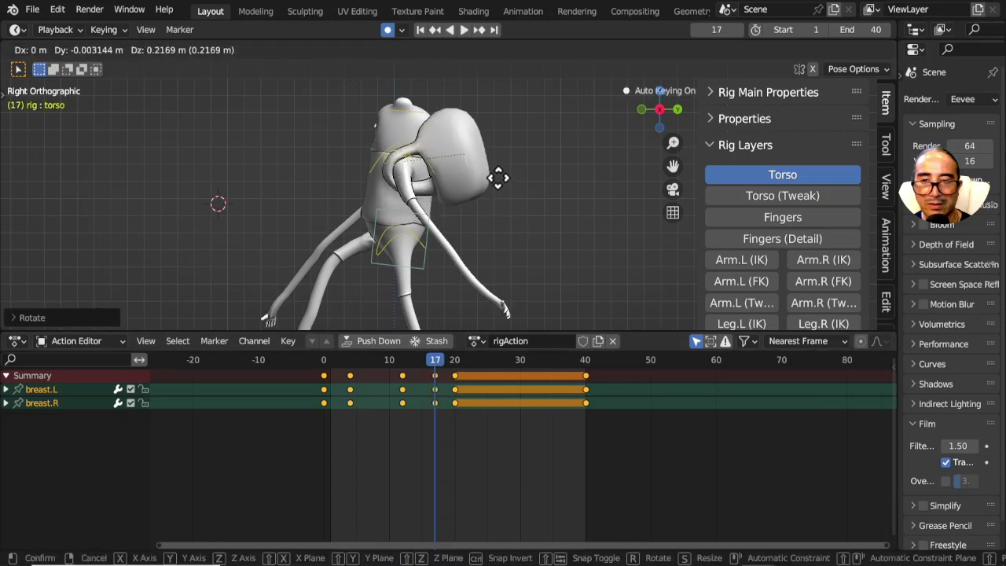
{"action": "left_click", "coordinate": [504, 192]}
- Delete the breast bones' frame-40 keys
{"action": "left_click_drag", "start_coordinate": [297, 364], "coordinate": [450, 360]}
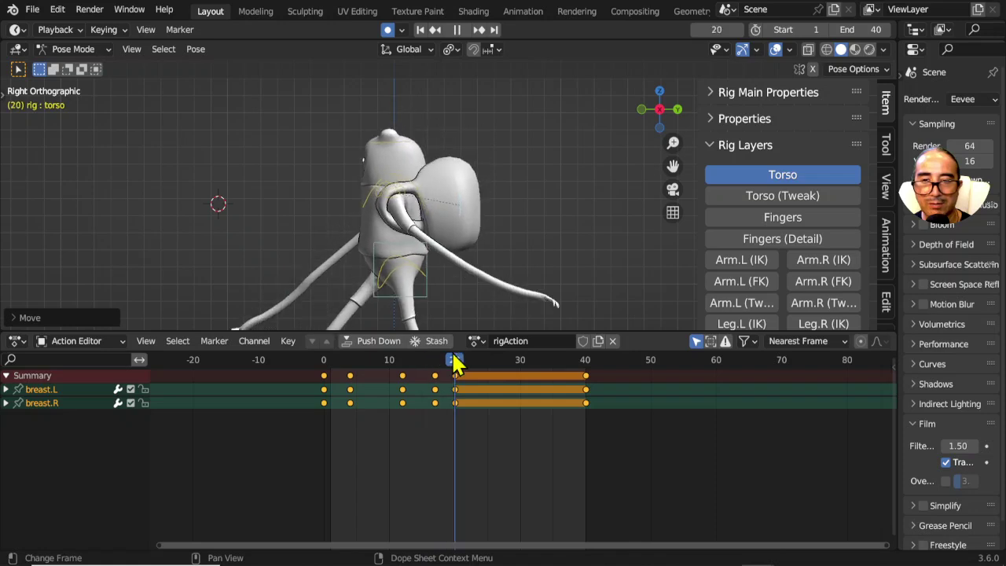
{"action": "left_click_drag", "start_coordinate": [596, 443], "coordinate": [550, 350]}
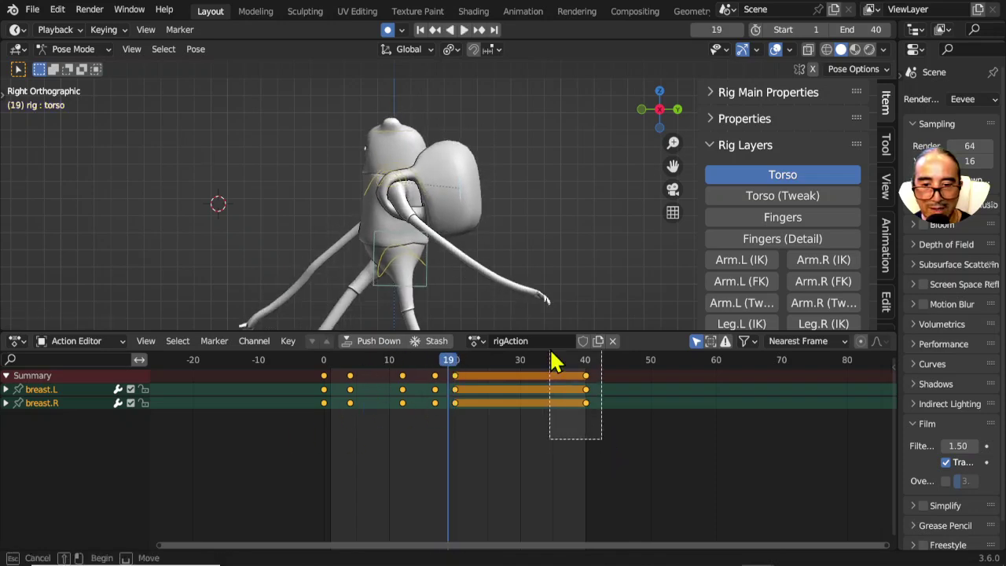
{"action": "key", "text": "x"}
{"action": "left_click", "coordinate": [597, 438]}
- Copy the breast keys from frames 0–19 and paste them starting at frame 20
{"action": "left_click_drag", "start_coordinate": [595, 438], "coordinate": [275, 370]}
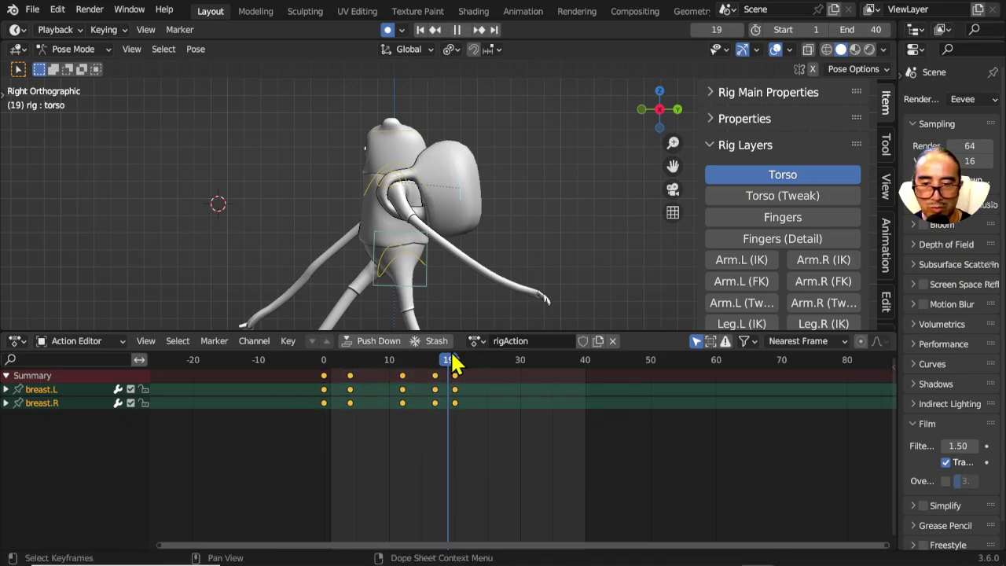
{"action": "key", "text": "space"}
{"action": "key", "text": "ctrl+c"}
{"action": "key", "text": "ctrl+v"}
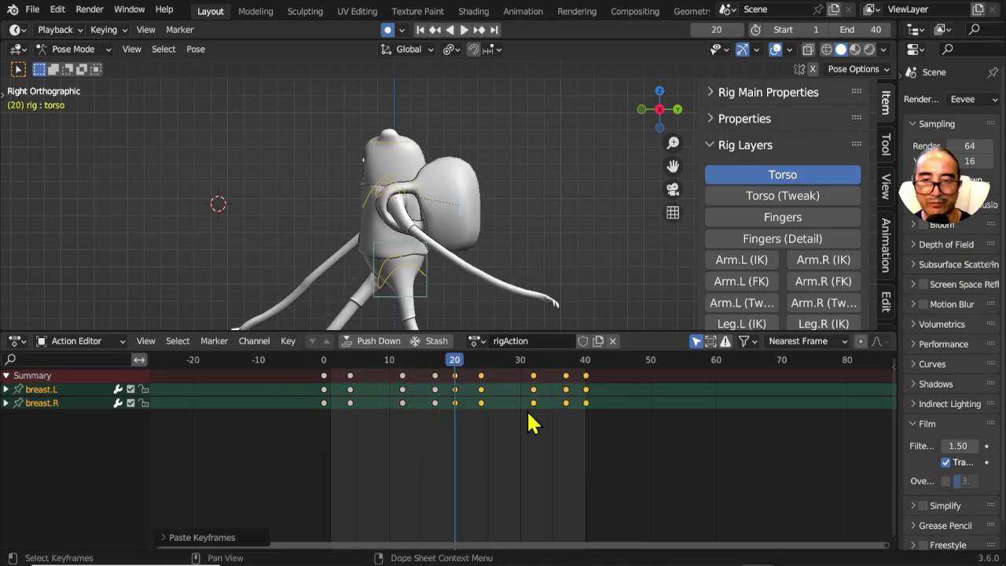
{"action": "scroll", "coordinate": [433, 265], "scroll_direction": "down", "scroll_amount": 3}
- Play the bouncing walk in a taller 3D view, stopping at frame 20 with all bones deselected
{"action": "middle_click_drag", "start_coordinate": [433, 265], "coordinate": [461, 269]}
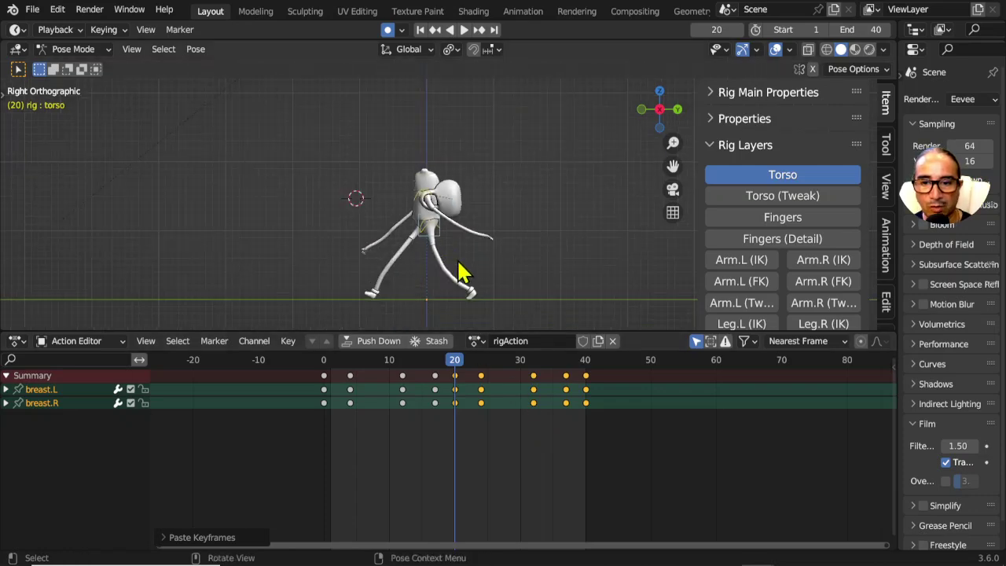
{"action": "key", "text": "space"}
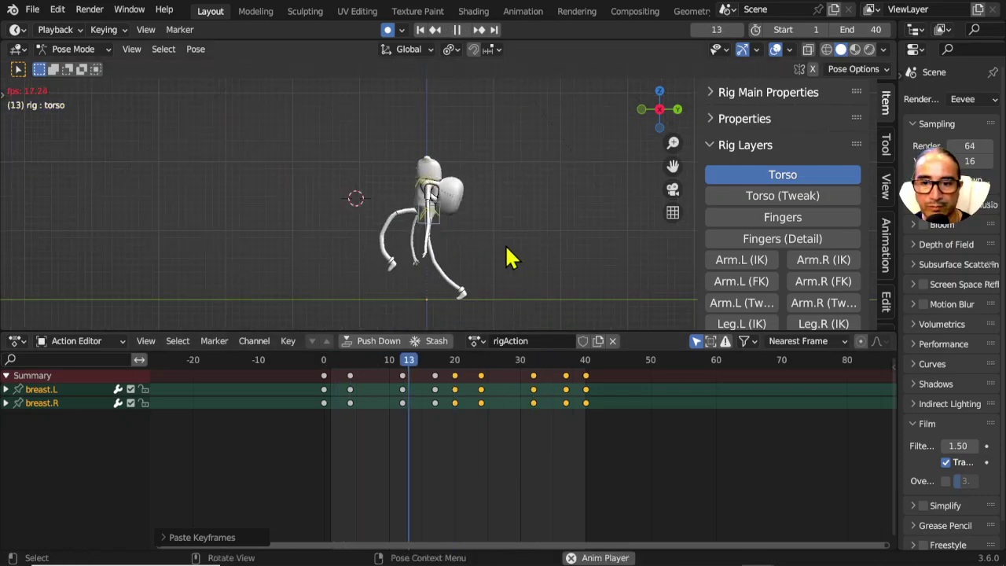
{"action": "middle_click_drag", "start_coordinate": [460, 255], "coordinate": [461, 280]}
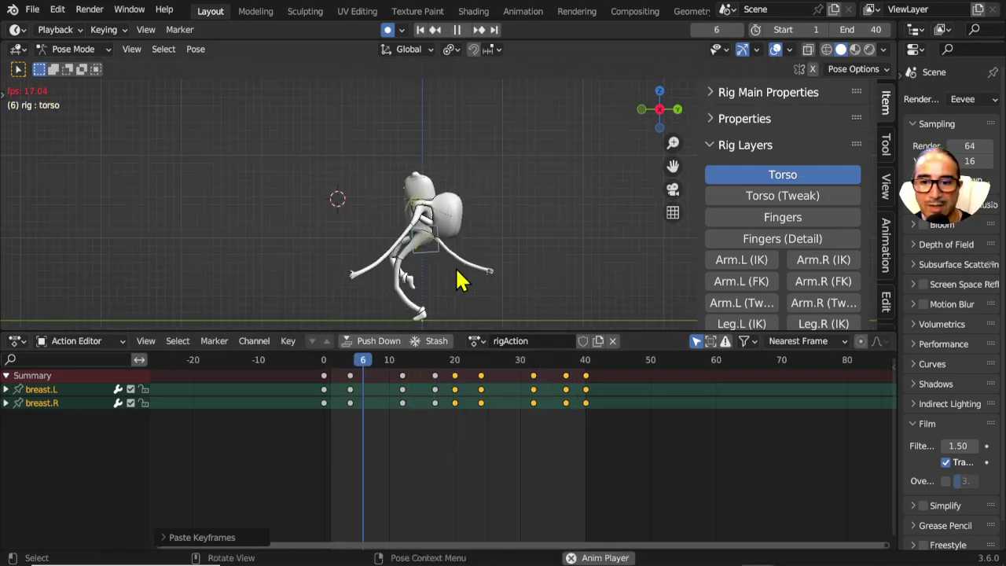
{"action": "left_click_drag", "start_coordinate": [471, 329], "coordinate": [472, 442]}
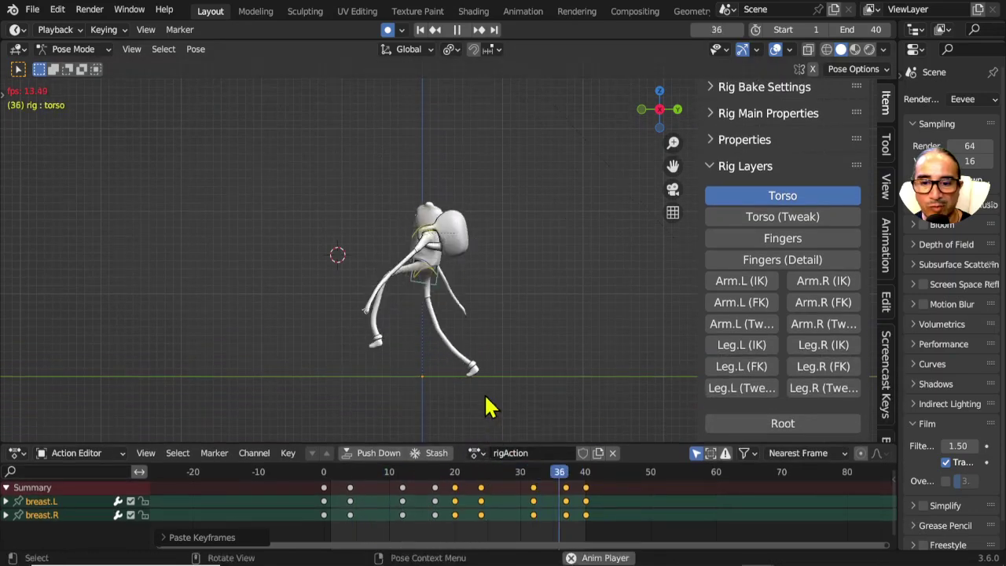
{"action": "key", "text": "space"}
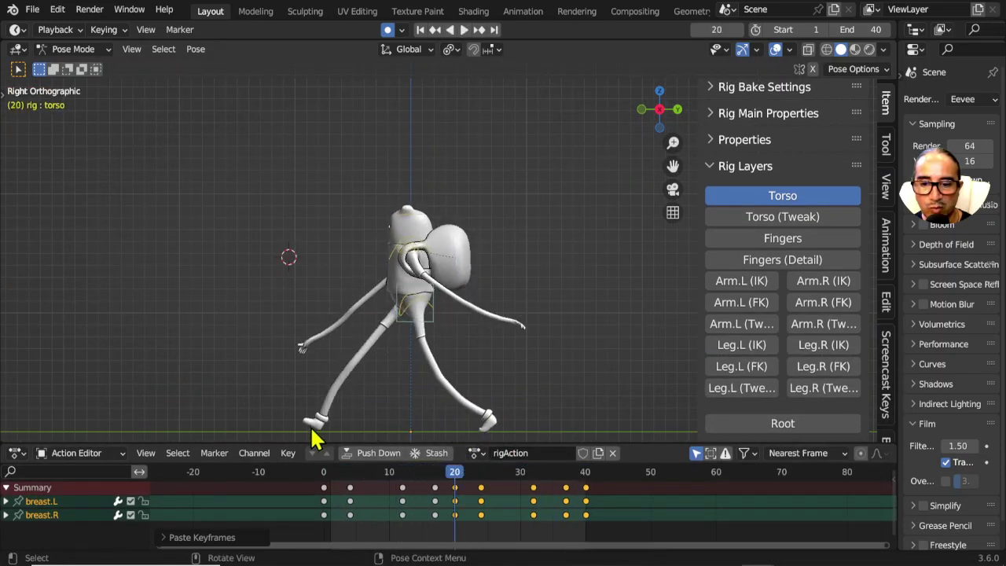
{"action": "key", "text": "alt+a"}
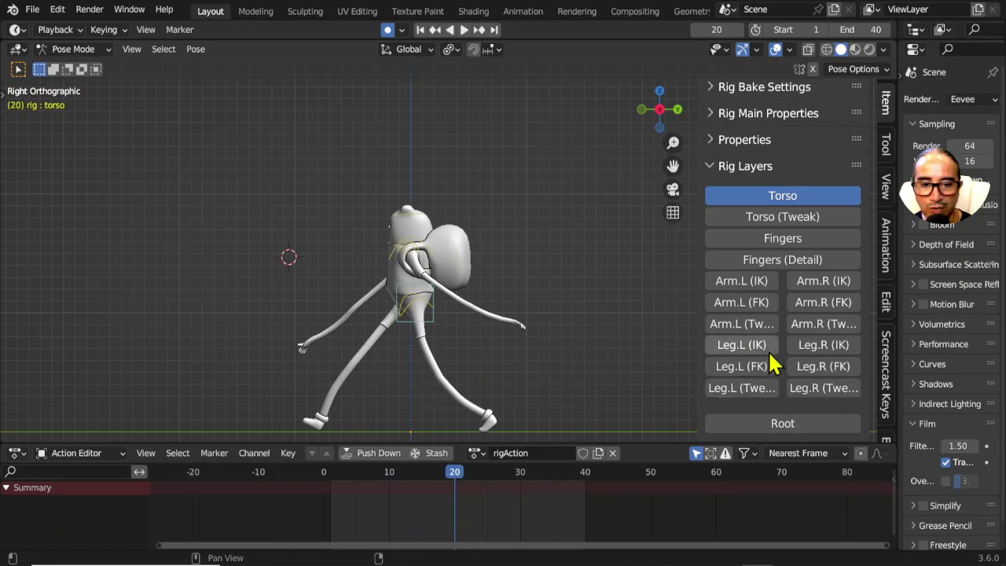
- Show the leg IK controls, hide the torso controls, and select foot_ik.R and foot_ik.L
{"action": "left_click", "coordinate": [743, 345]}
{"action": "left_click", "coordinate": [818, 345]}
{"action": "left_click", "coordinate": [784, 195]}
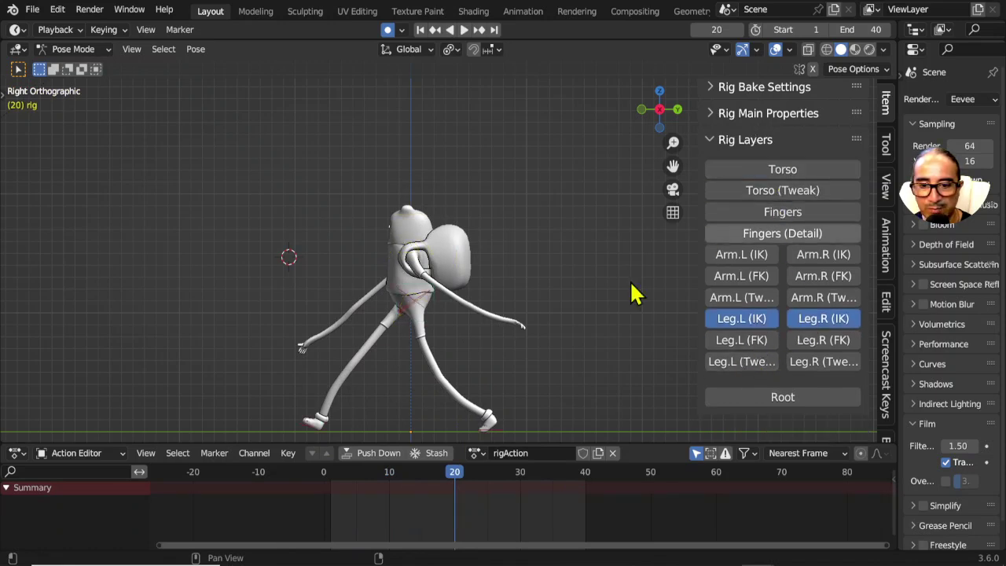
{"action": "middle_click_drag", "start_coordinate": [459, 382], "coordinate": [475, 276], "text": "shift"}
{"action": "left_click", "coordinate": [329, 324]}
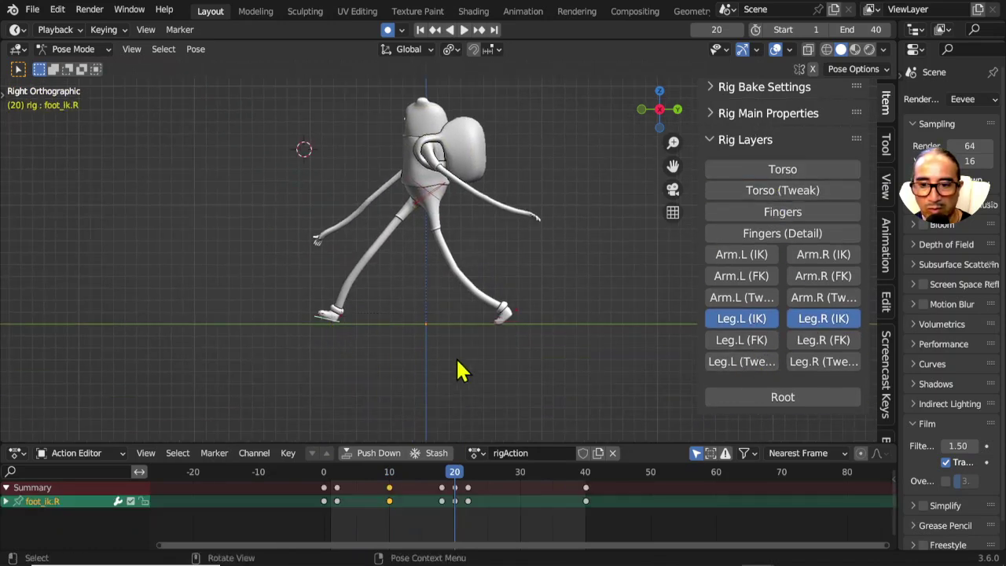
{"action": "left_click", "coordinate": [511, 325], "text": "shift"}
- Make the Action Editor taller and the Properties editor wider
{"action": "left_click_drag", "start_coordinate": [416, 440], "coordinate": [416, 397]}
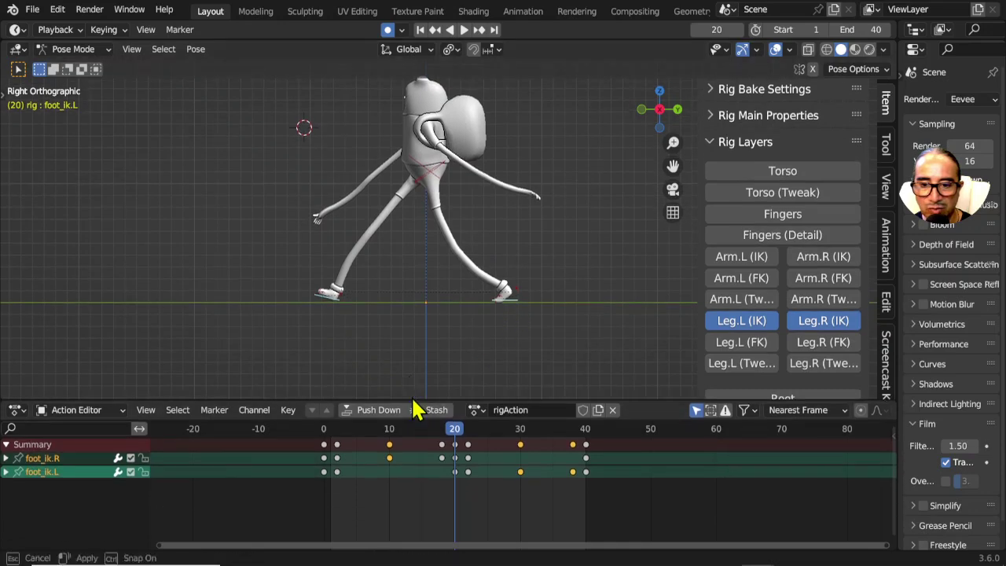
{"action": "scroll", "coordinate": [364, 333], "scroll_direction": "up", "scroll_amount": 2}
{"action": "scroll", "coordinate": [292, 338], "scroll_direction": "up", "scroll_amount": 1}
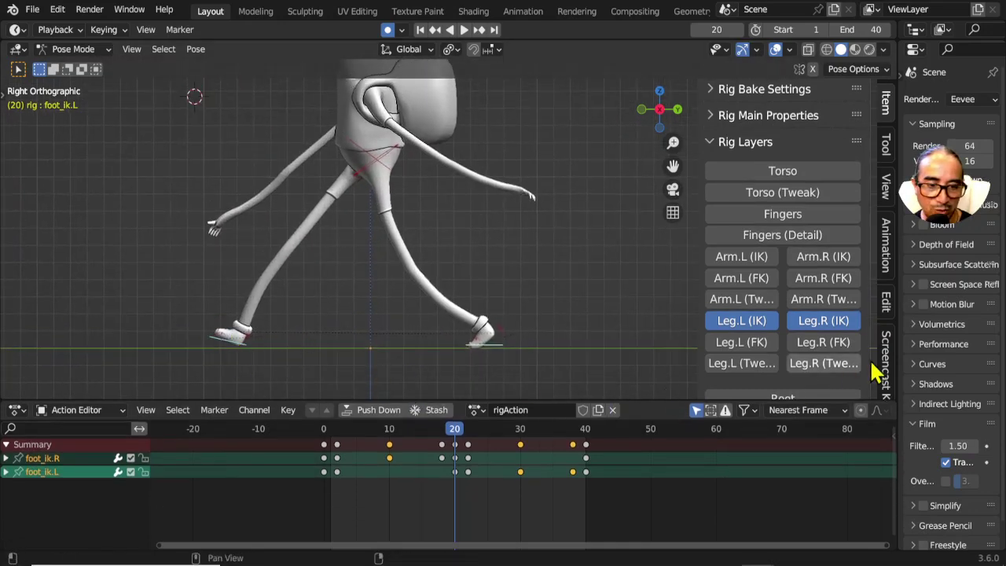
{"action": "left_click_drag", "start_coordinate": [899, 330], "coordinate": [732, 323]}
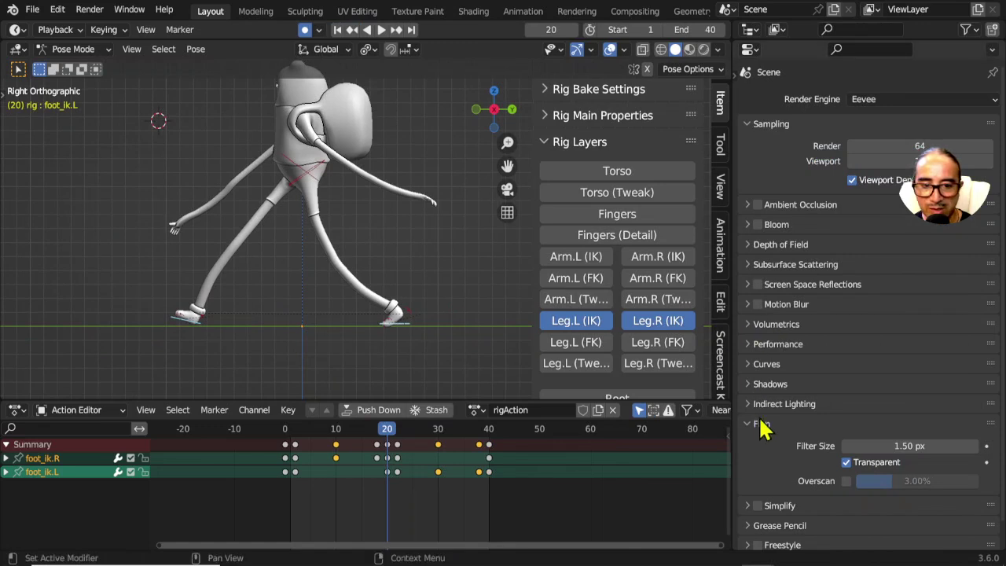
- Collapse Film and Sampling, then expand Motion Paths in the Armature Data properties
{"action": "left_click", "coordinate": [748, 426]}
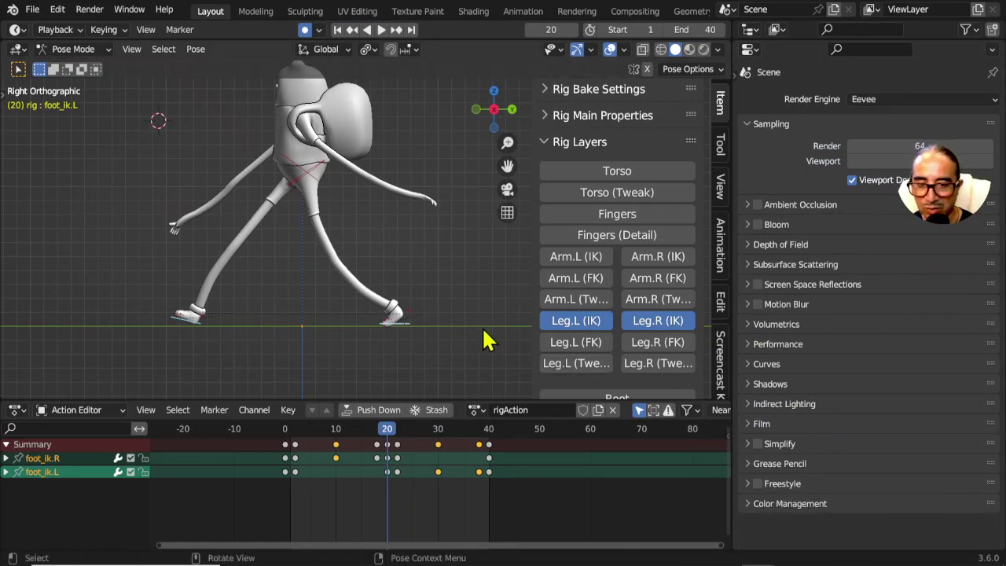
{"action": "left_click", "coordinate": [749, 127]}
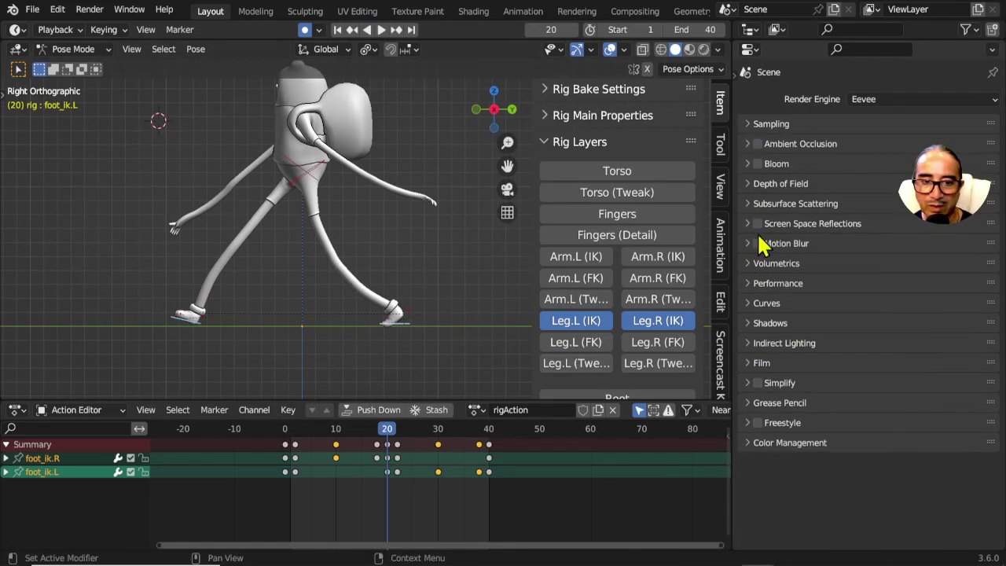
{"action": "left_click", "coordinate": [739, 72]}
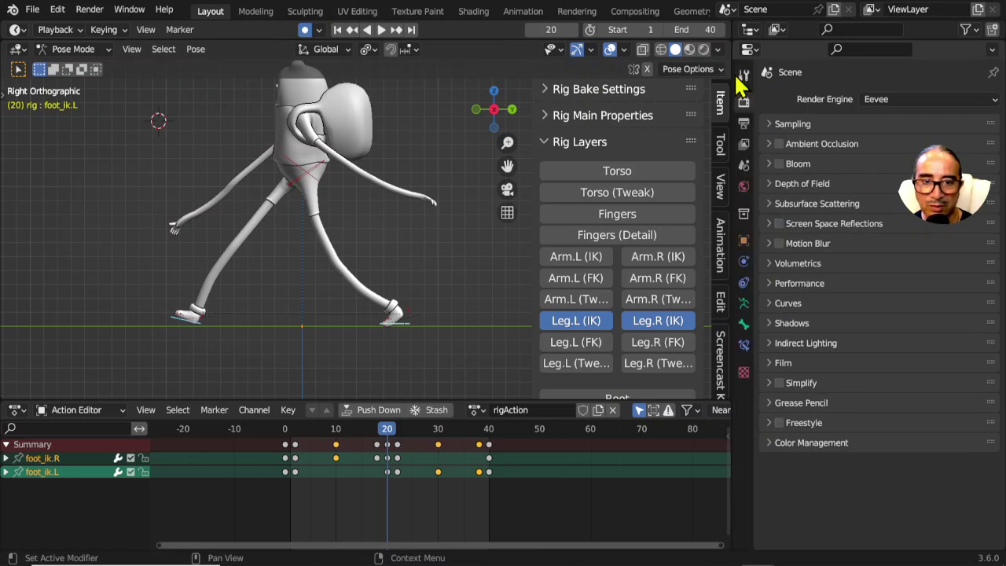
{"action": "left_click", "coordinate": [743, 305]}
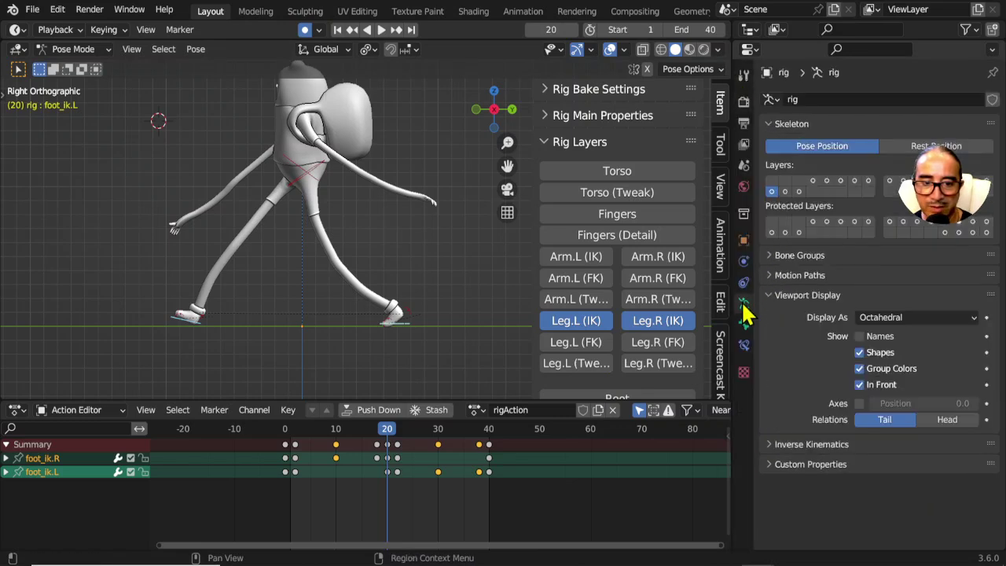
{"action": "left_click", "coordinate": [798, 297]}
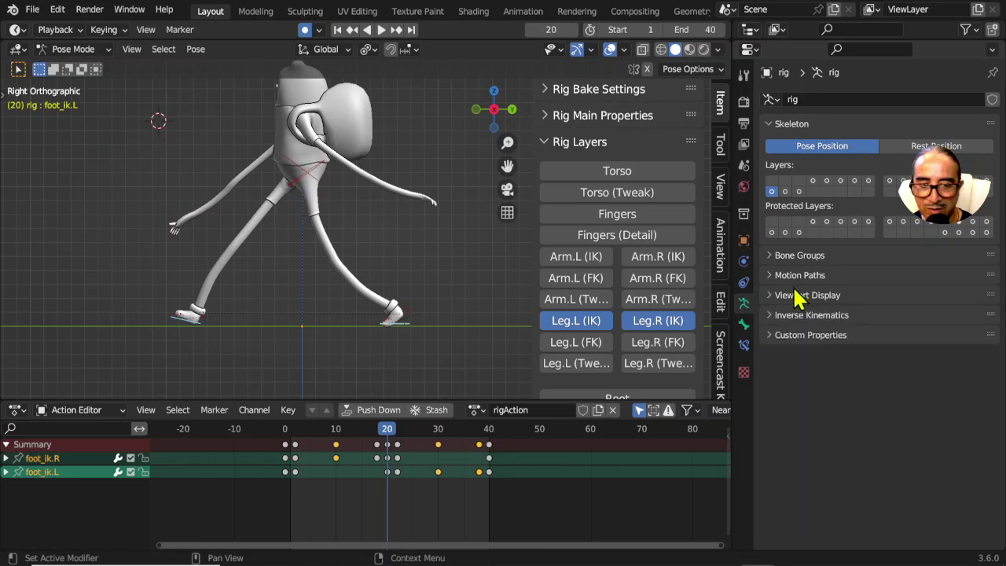
{"action": "left_click", "coordinate": [772, 277]}
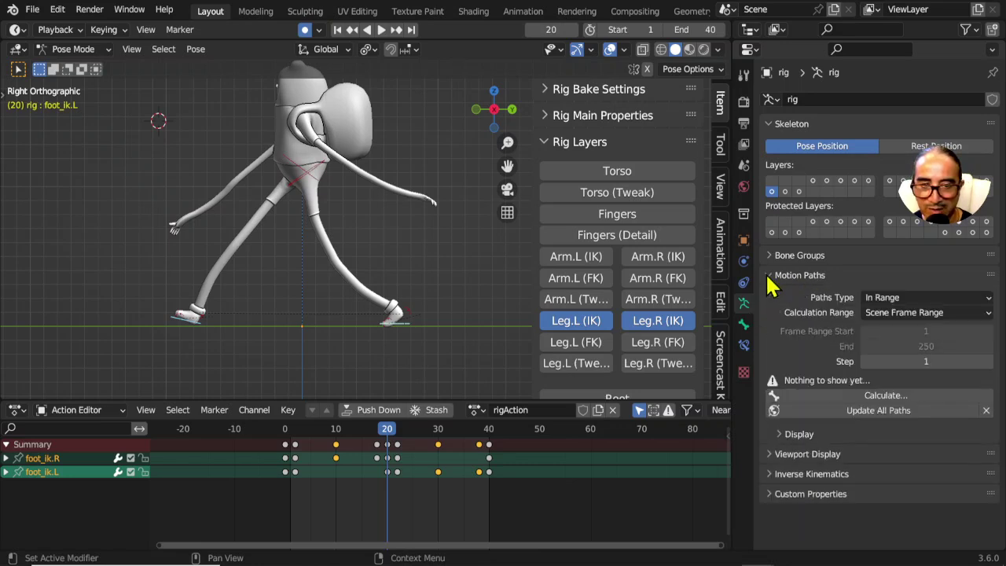
- Reselect foot_ik.L together with foot_ik.R
{"action": "left_click", "coordinate": [183, 328]}
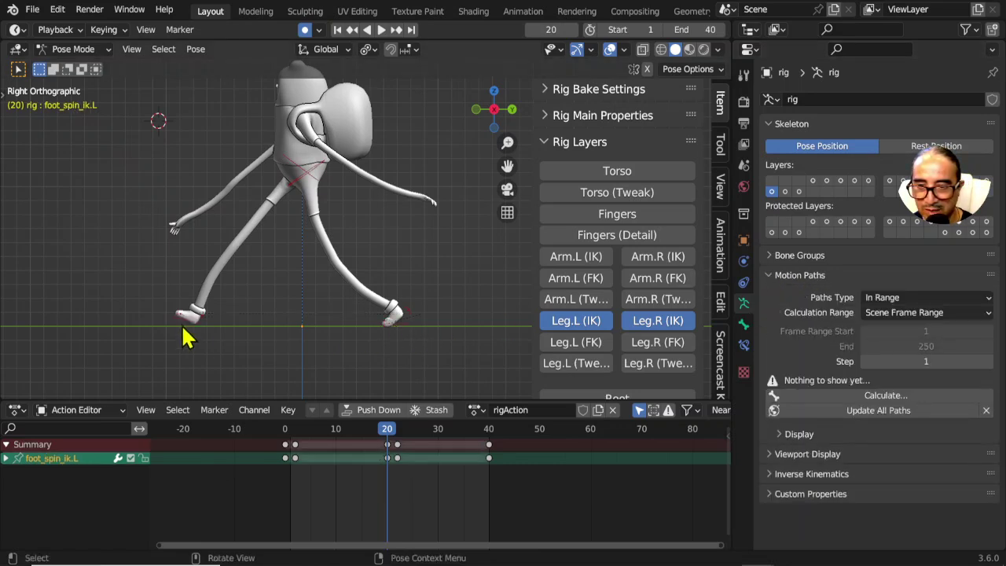
{"action": "left_click", "coordinate": [195, 324], "text": "shift"}
{"action": "scroll", "coordinate": [415, 357], "scroll_direction": "up", "scroll_amount": 1}
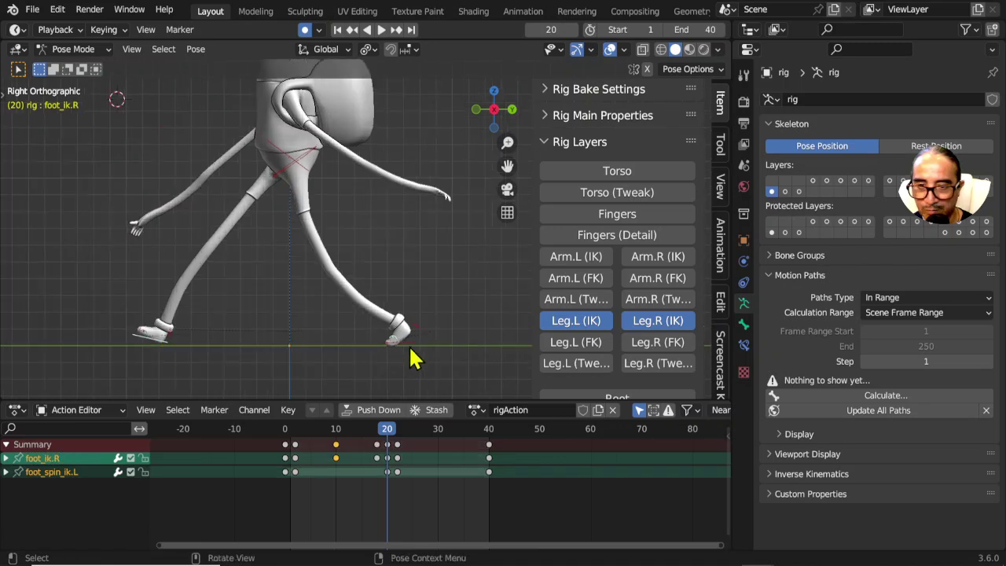
{"action": "left_click", "coordinate": [408, 361]}
{"action": "left_click", "coordinate": [419, 353]}
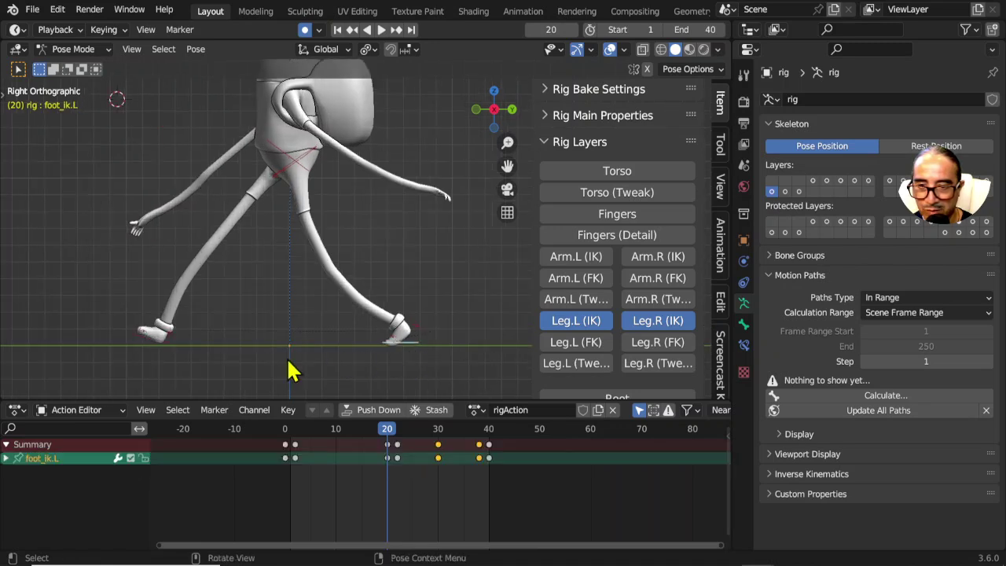
{"action": "left_click", "coordinate": [152, 345], "text": "shift"}
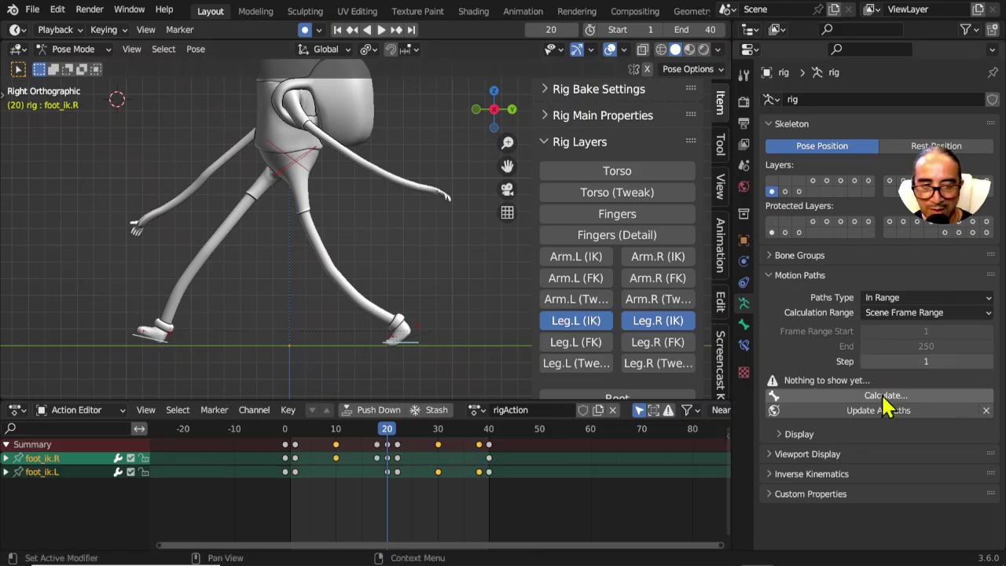
- Calculate motion paths for both foot IK controls, with Bake Location left on Heads
{"action": "left_click", "coordinate": [889, 397]}
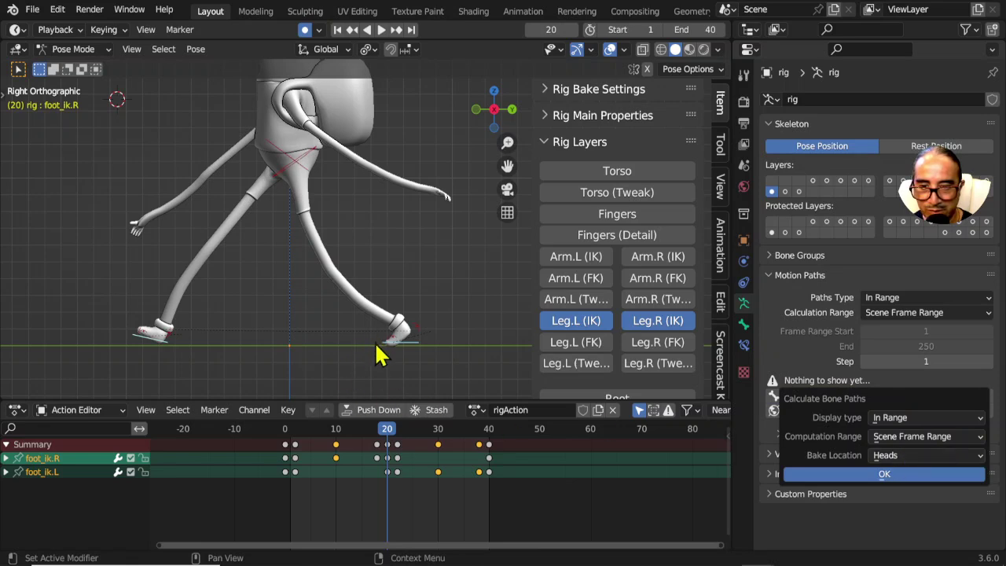
{"action": "left_click", "coordinate": [924, 457]}
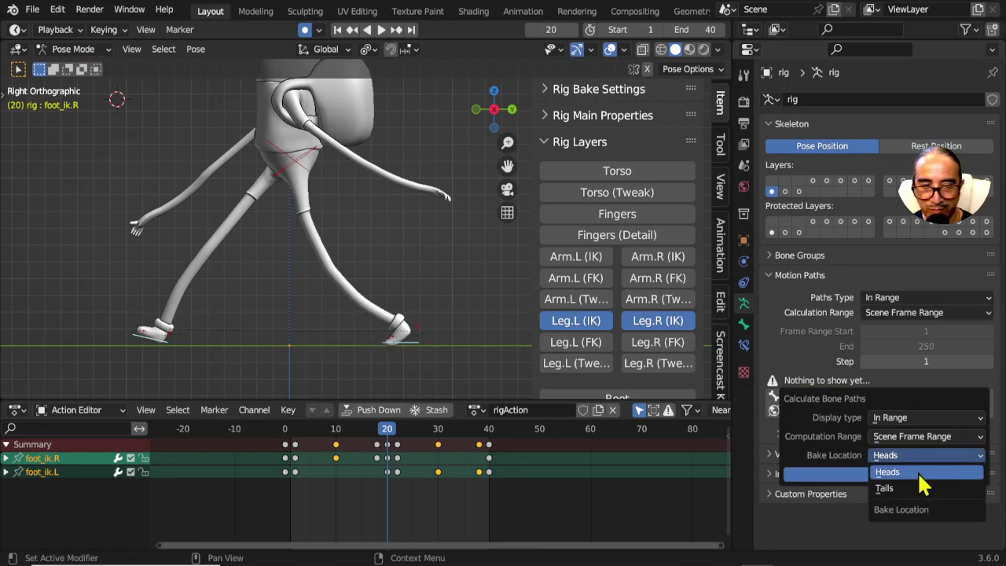
{"action": "left_click", "coordinate": [920, 488]}
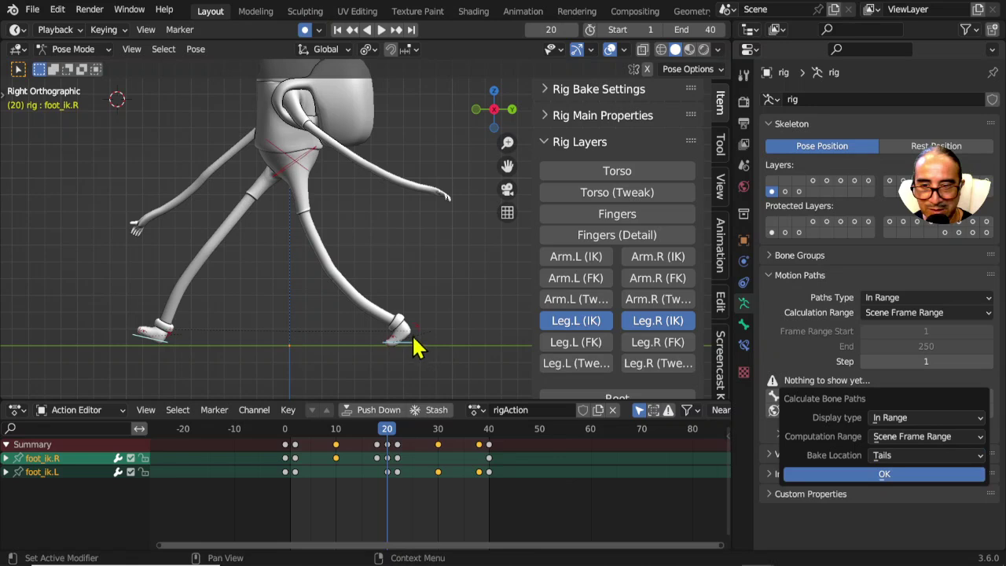
{"action": "left_click", "coordinate": [920, 456]}
{"action": "left_click", "coordinate": [908, 488]}
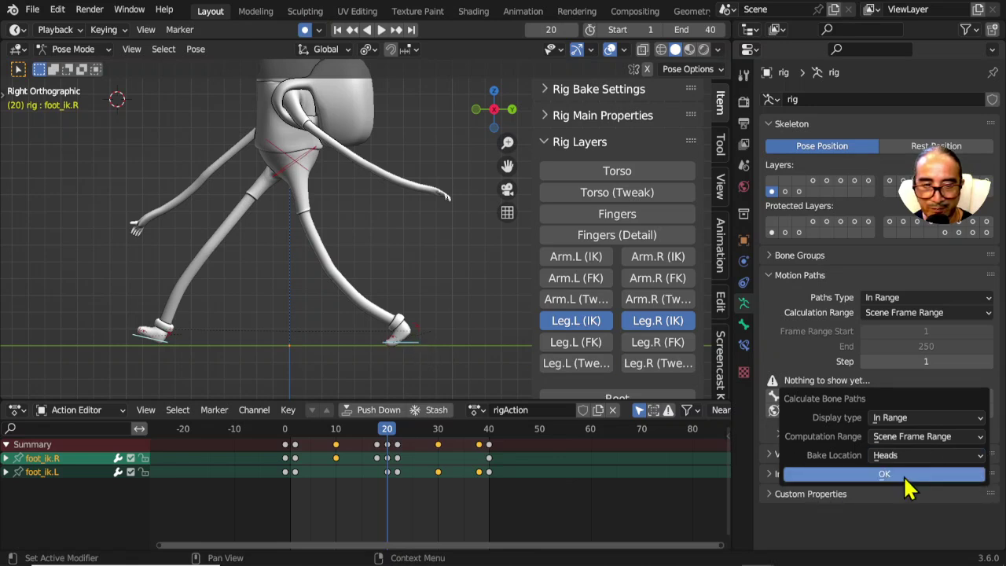
{"action": "left_click", "coordinate": [904, 476]}
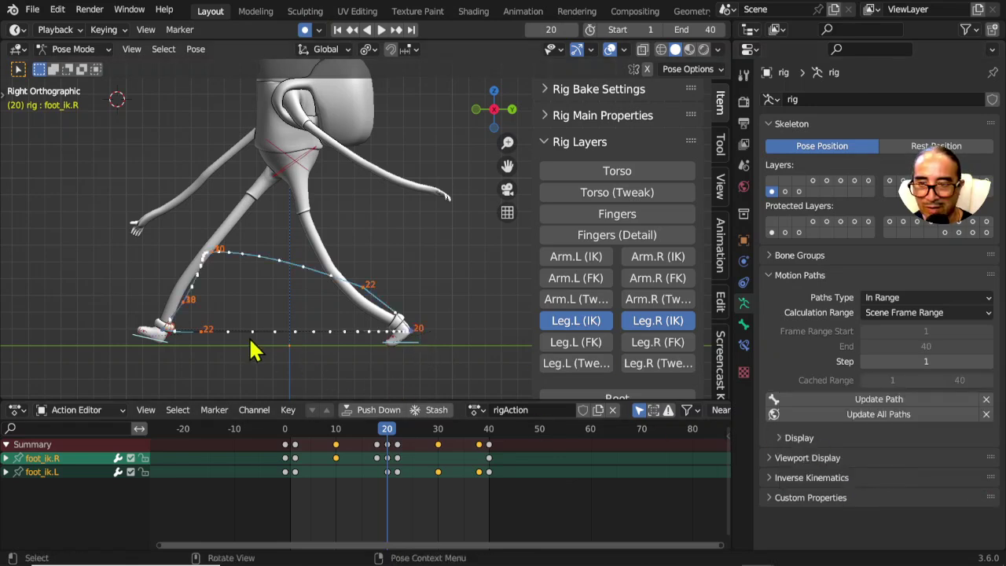
- Play the walk to review the foot paths, then scrub to frame 38
{"action": "key", "text": "space"}
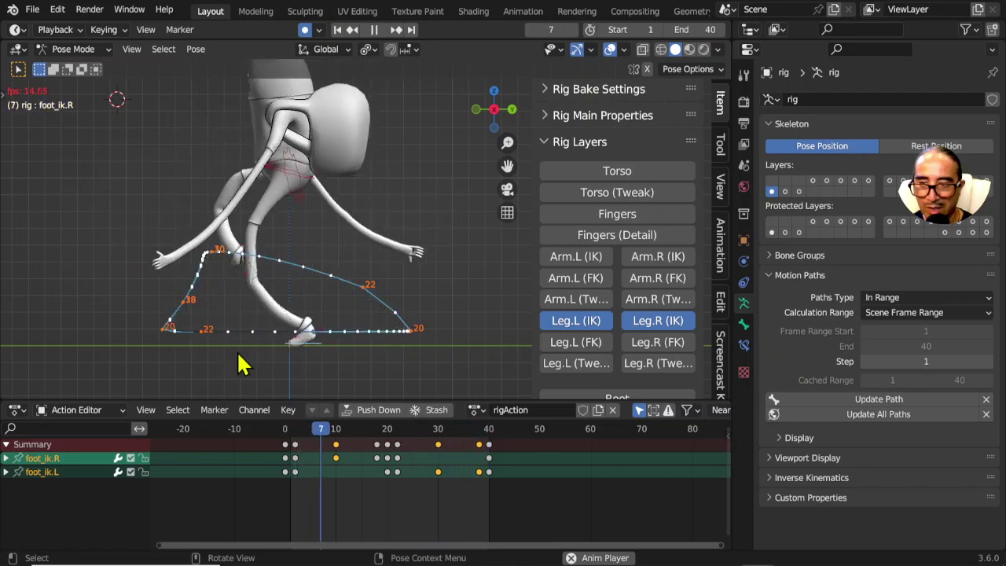
{"action": "key", "text": "space"}
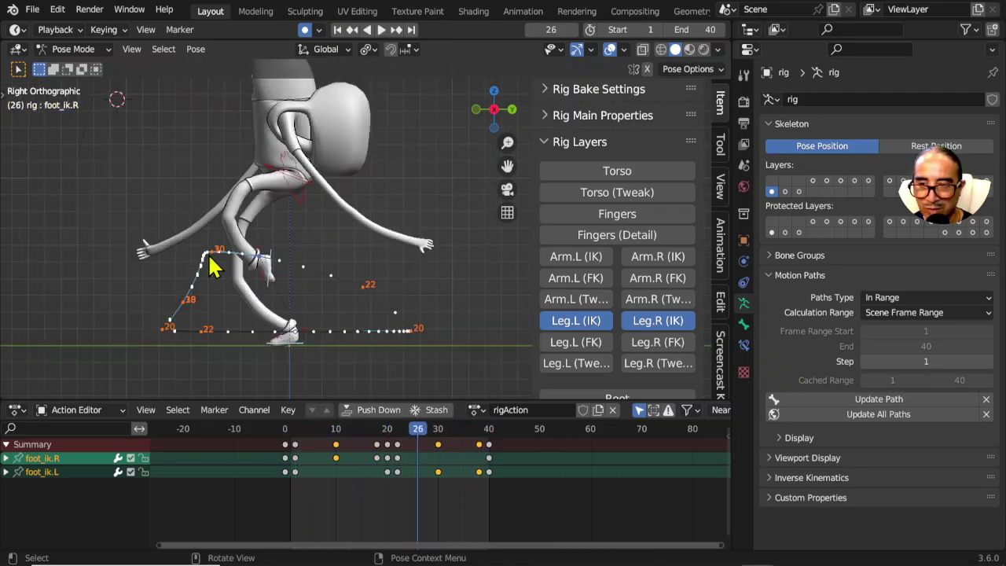
{"action": "left_click_drag", "start_coordinate": [422, 443], "coordinate": [484, 443]}
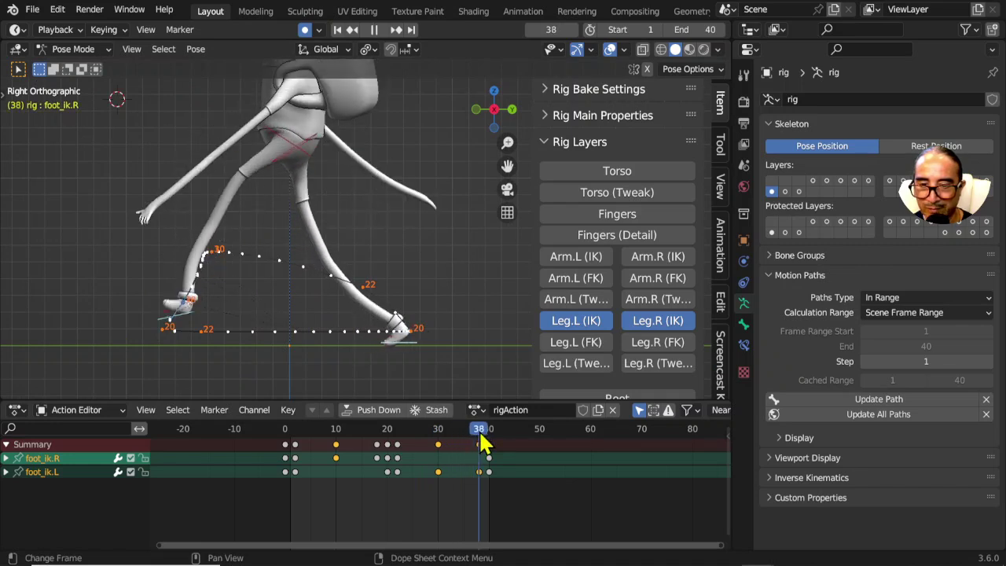
- Play from frame 0 and stop at frame 18 with only foot_ik.R selected
{"action": "middle_click_drag", "start_coordinate": [292, 371], "coordinate": [308, 353], "text": "shift"}
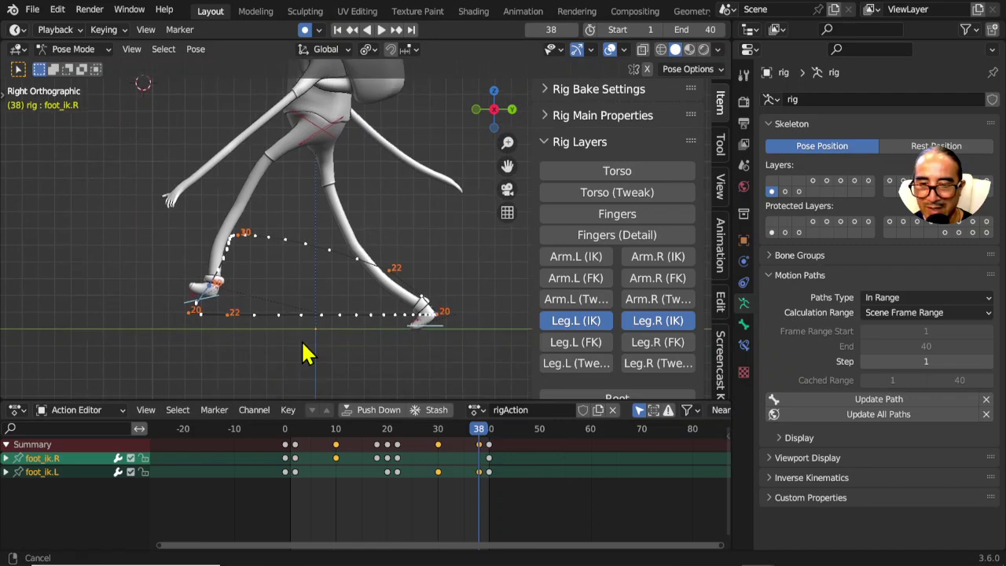
{"action": "left_click", "coordinate": [287, 439]}
{"action": "key", "text": "space"}
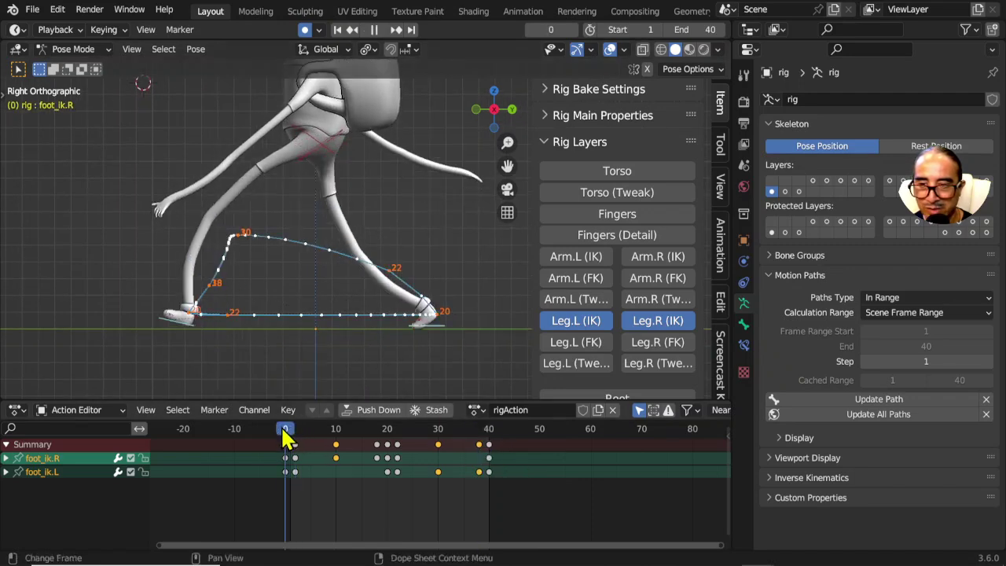
{"action": "left_click_drag", "start_coordinate": [287, 438], "coordinate": [378, 440]}
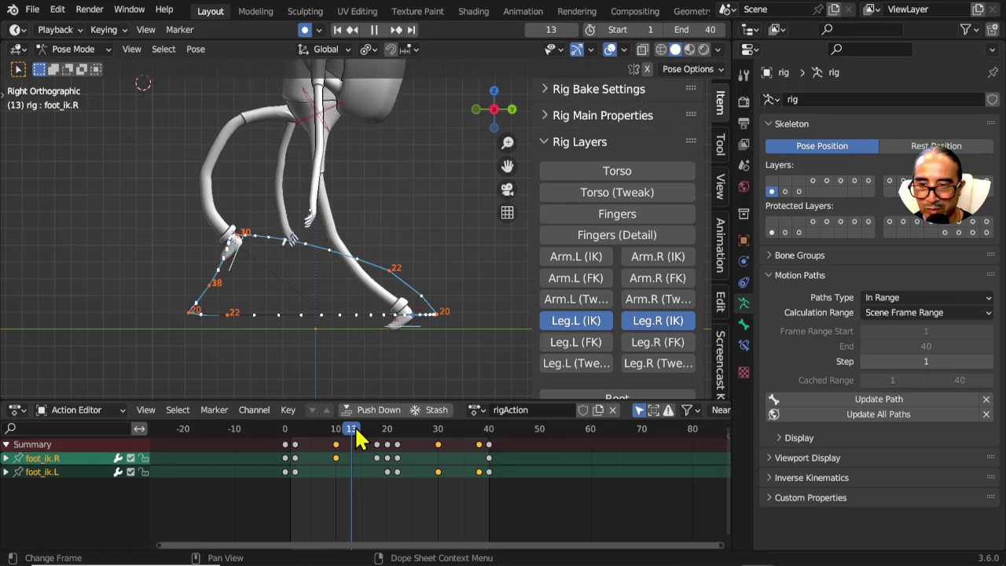
{"action": "key", "text": "space"}
{"action": "left_click", "coordinate": [231, 283]}
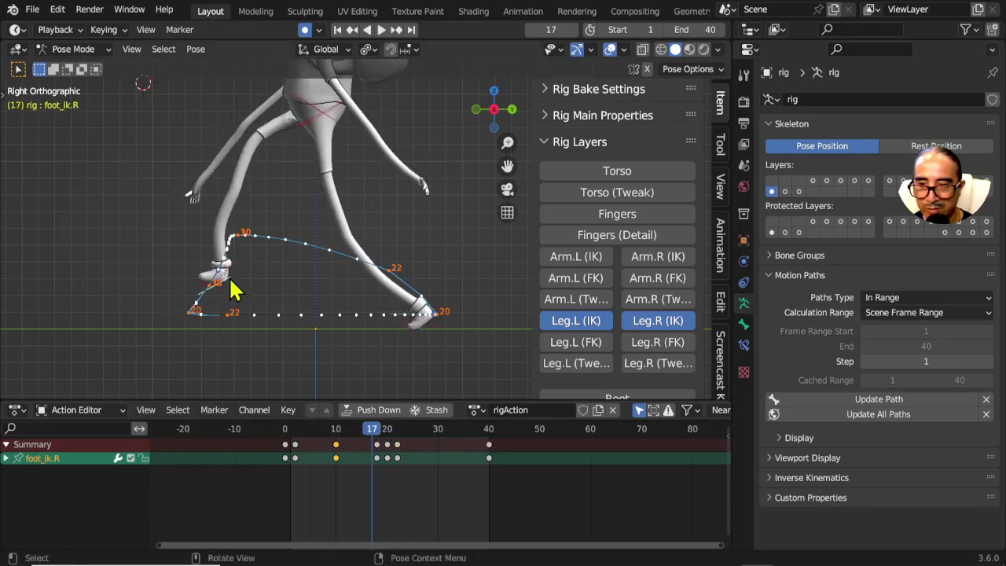
{"action": "key", "text": "space"}
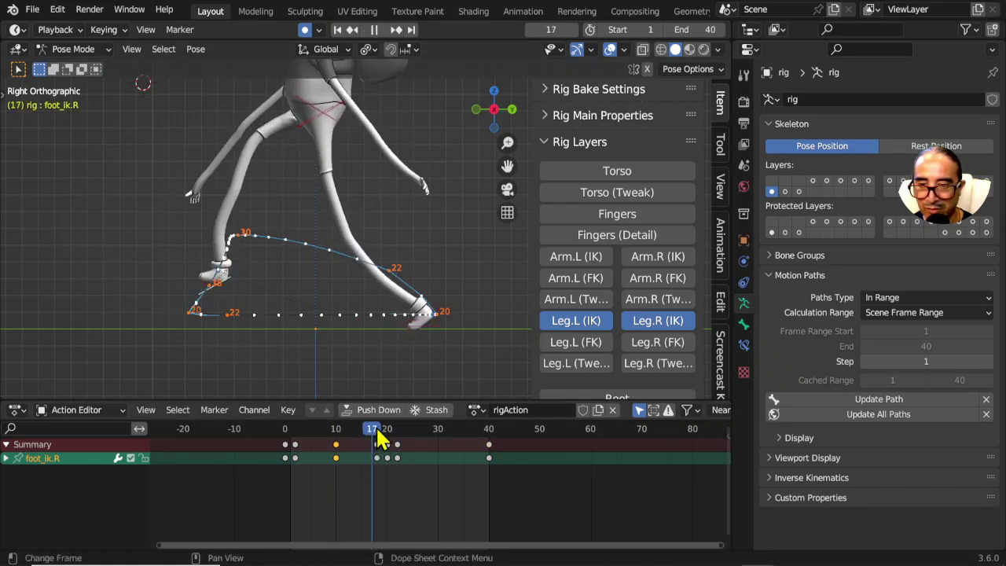
{"action": "key", "text": "Escape"}
{"action": "scroll", "coordinate": [366, 447], "scroll_direction": "up", "scroll_amount": 2}
{"action": "key", "text": "Right"}
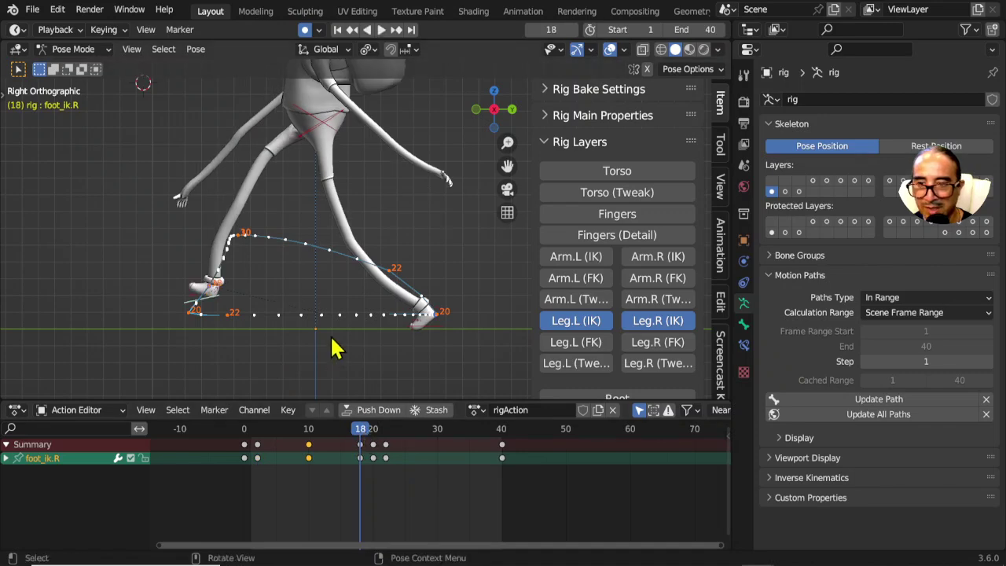
- Move foot_ik.R slightly to adjust the right foot's pose at frame 18
{"action": "key", "text": "g"}
{"action": "left_click", "coordinate": [325, 348]}
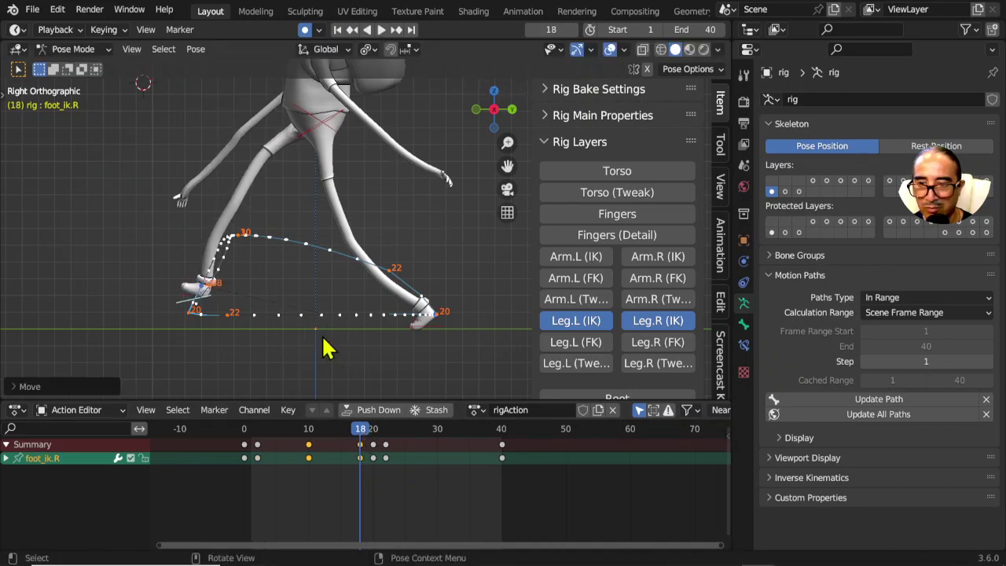
{"action": "scroll", "coordinate": [262, 310], "scroll_direction": "up", "scroll_amount": 2}
{"action": "scroll", "coordinate": [330, 275], "scroll_direction": "up", "scroll_amount": 2}
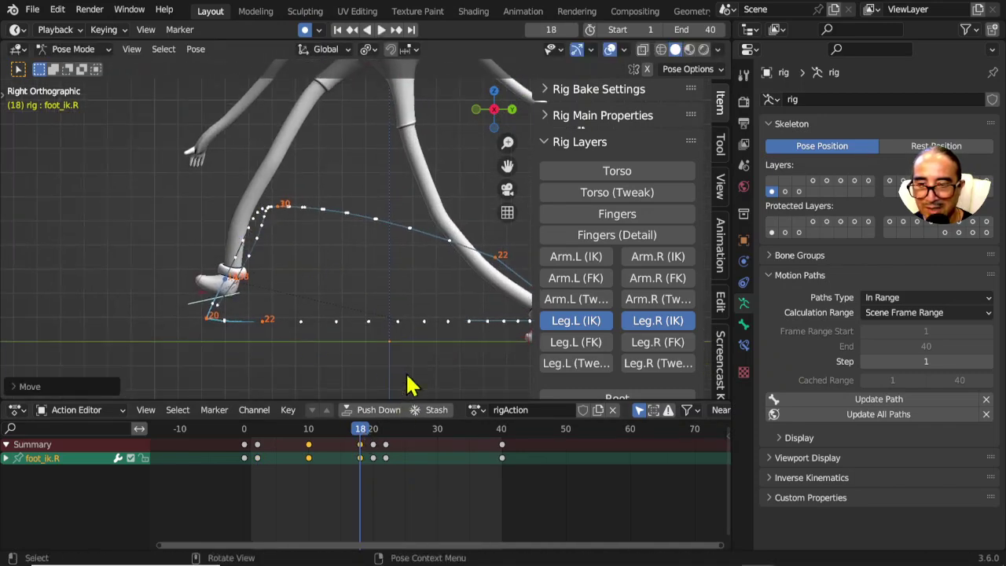
{"action": "key", "text": "g"}
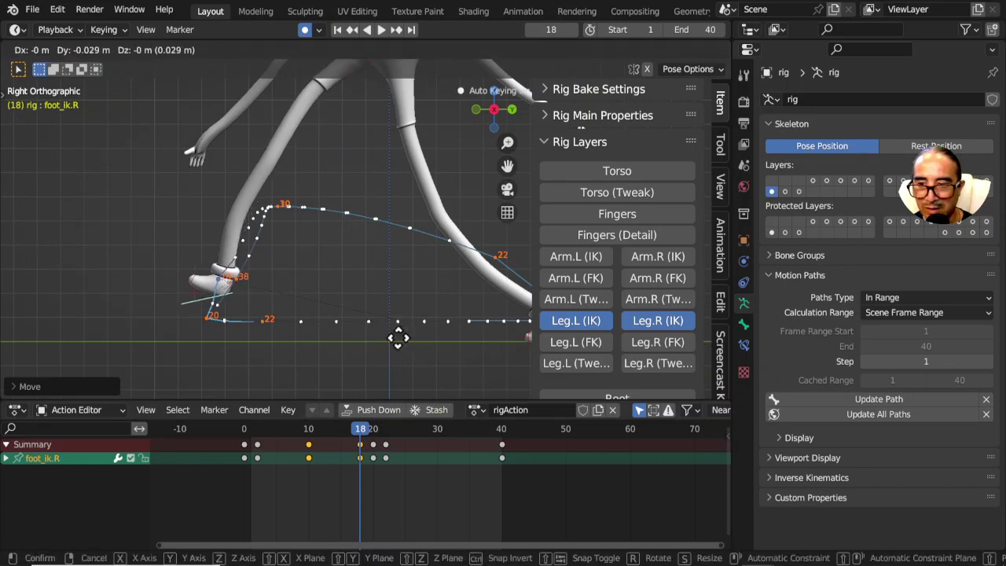
{"action": "left_click", "coordinate": [401, 352]}
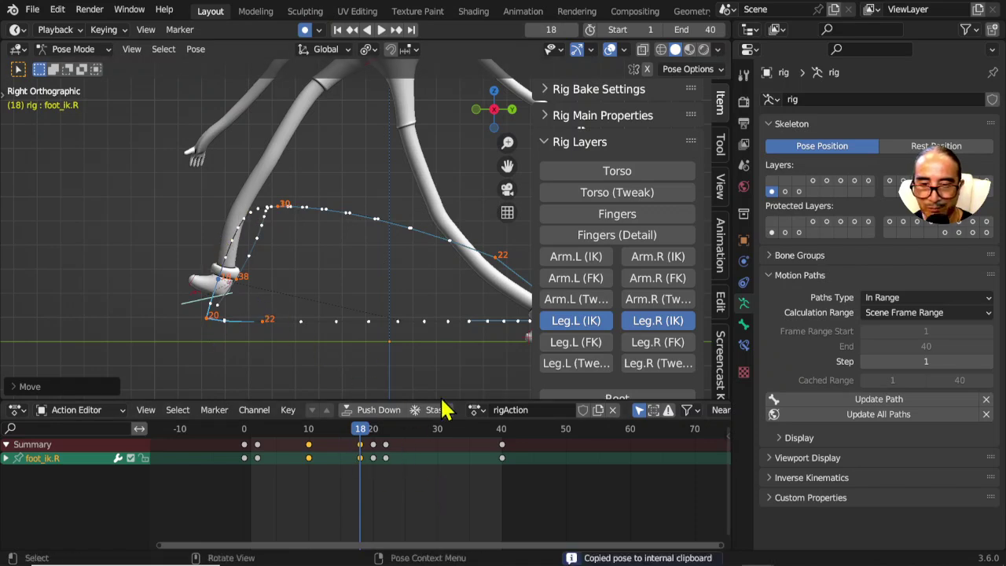
{"action": "scroll", "coordinate": [393, 332], "scroll_direction": "down", "scroll_amount": 1}
{"action": "scroll", "coordinate": [393, 333], "scroll_direction": "down", "scroll_amount": 1}
- Paste the right foot's pose onto foot_ik.L at frame 38, then play back to check
{"action": "left_click", "coordinate": [500, 316]}
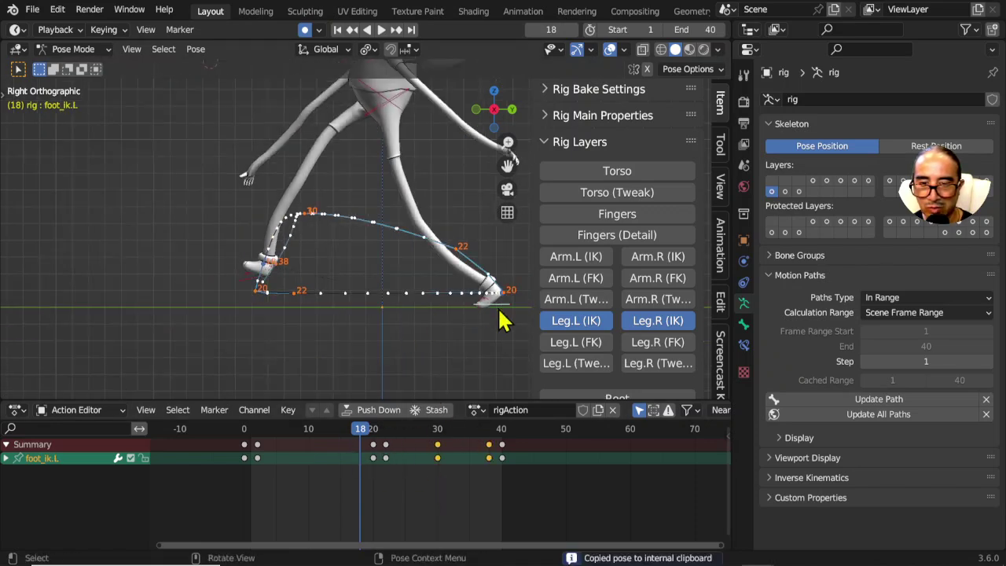
{"action": "left_click", "coordinate": [489, 430]}
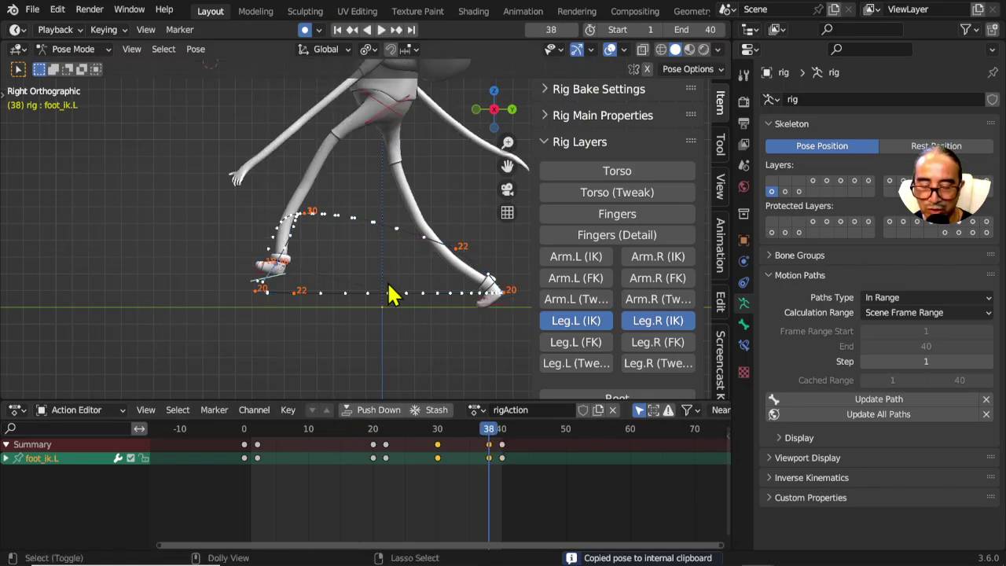
{"action": "key", "text": "ctrl+v"}
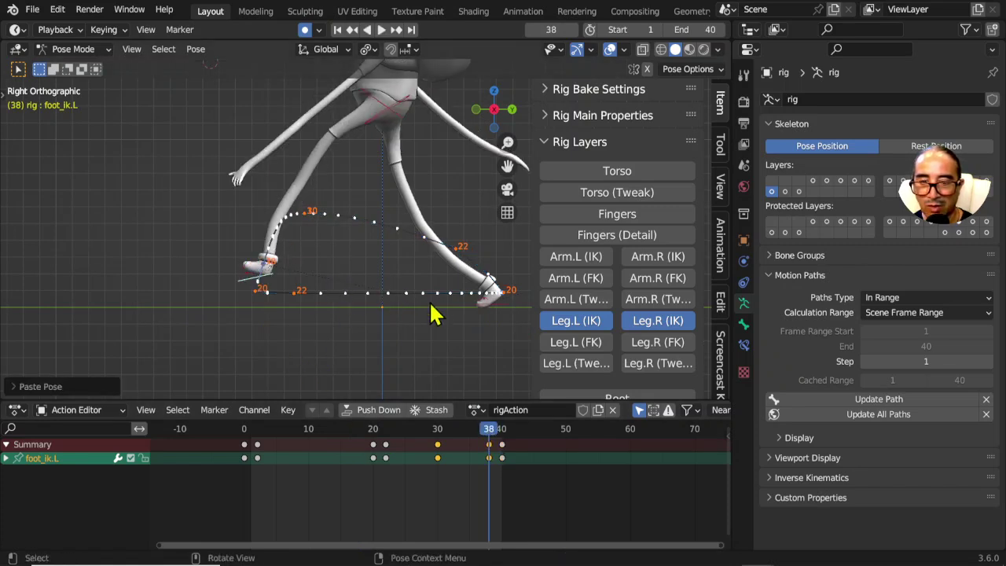
{"action": "key", "text": "space"}
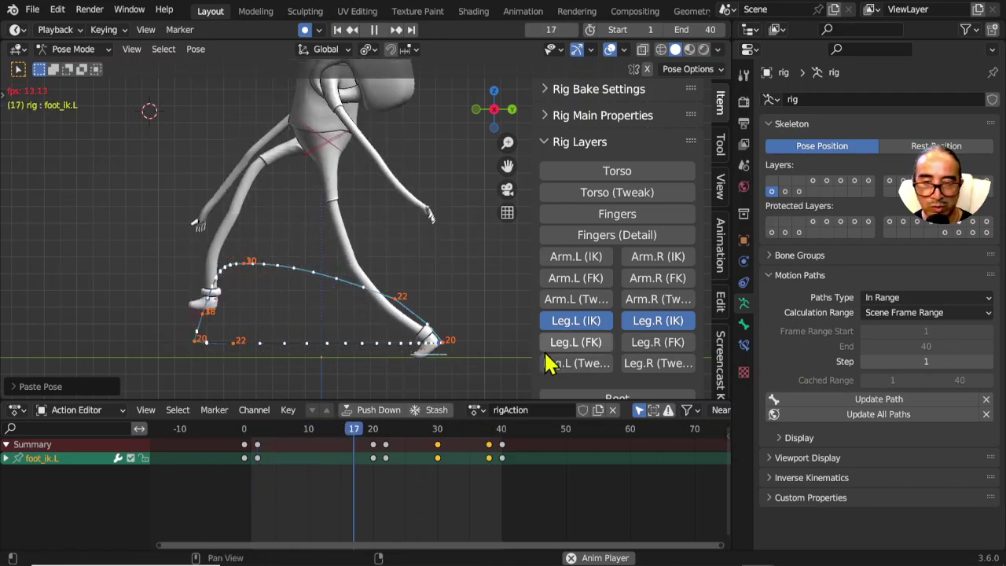
{"action": "key", "text": "n"}
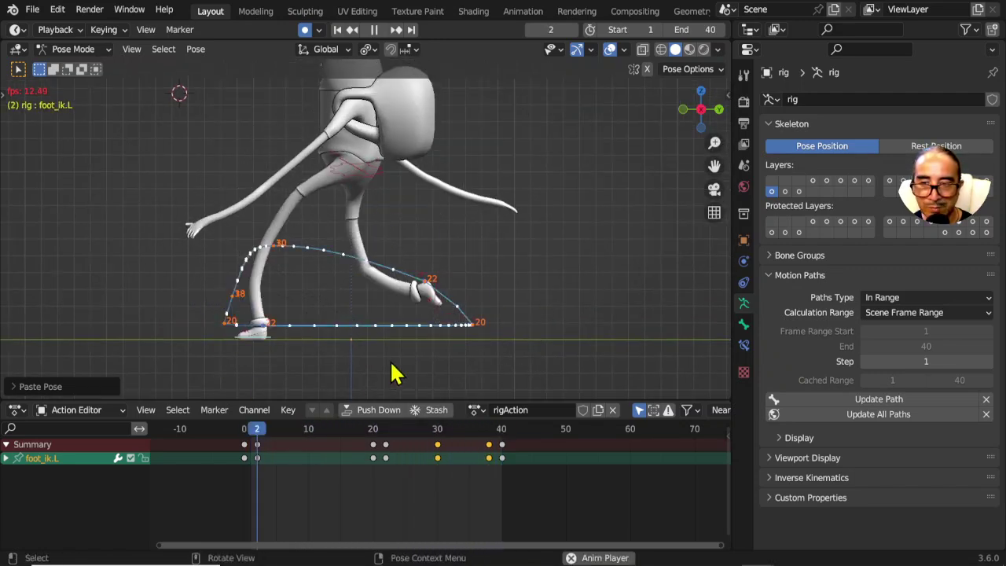
{"action": "key", "text": "space"}
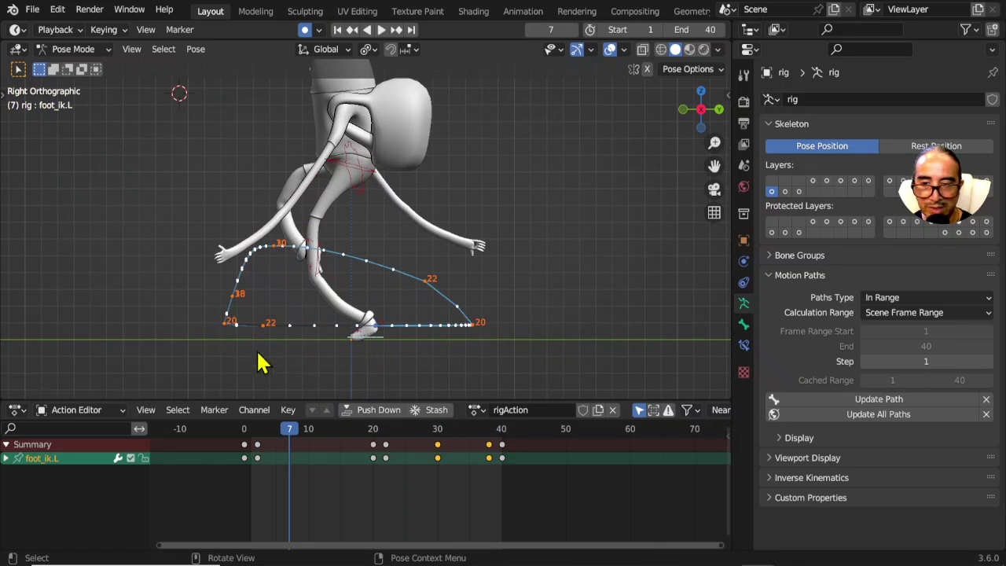
{"action": "left_click", "coordinate": [214, 362]}
{"action": "scroll", "coordinate": [425, 327], "scroll_direction": "up", "scroll_amount": 2}
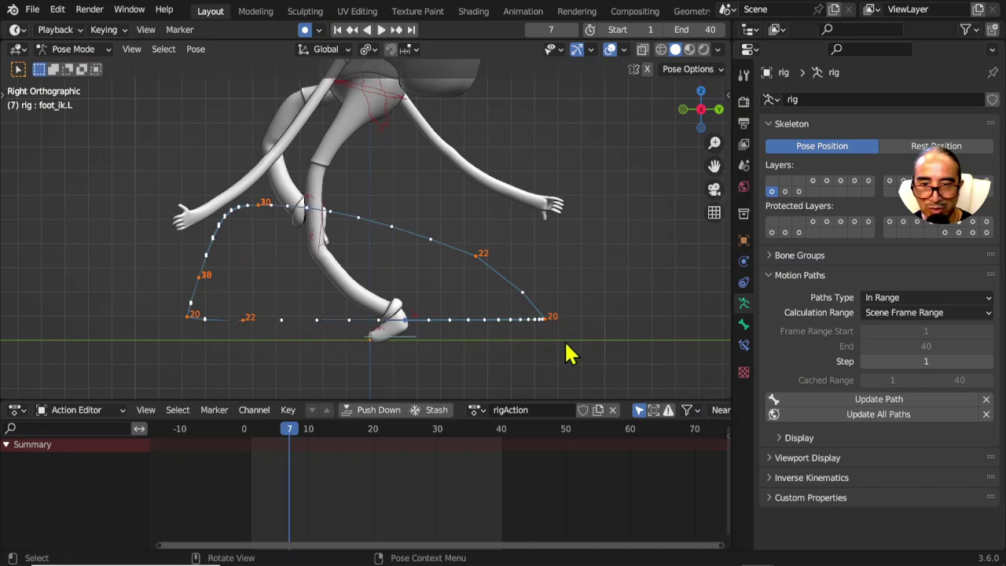
- Scrub the walk through frames 2–14 and box-select the foot keyframes around frame 20
{"action": "left_click", "coordinate": [421, 350]}
{"action": "left_click_drag", "start_coordinate": [308, 431], "coordinate": [253, 385]}
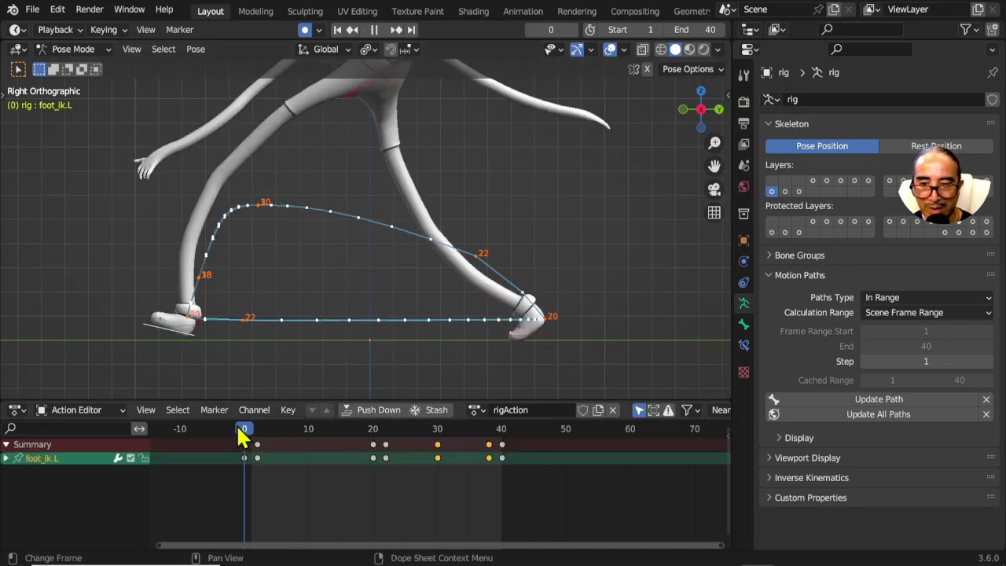
{"action": "left_click_drag", "start_coordinate": [268, 425], "coordinate": [277, 444]}
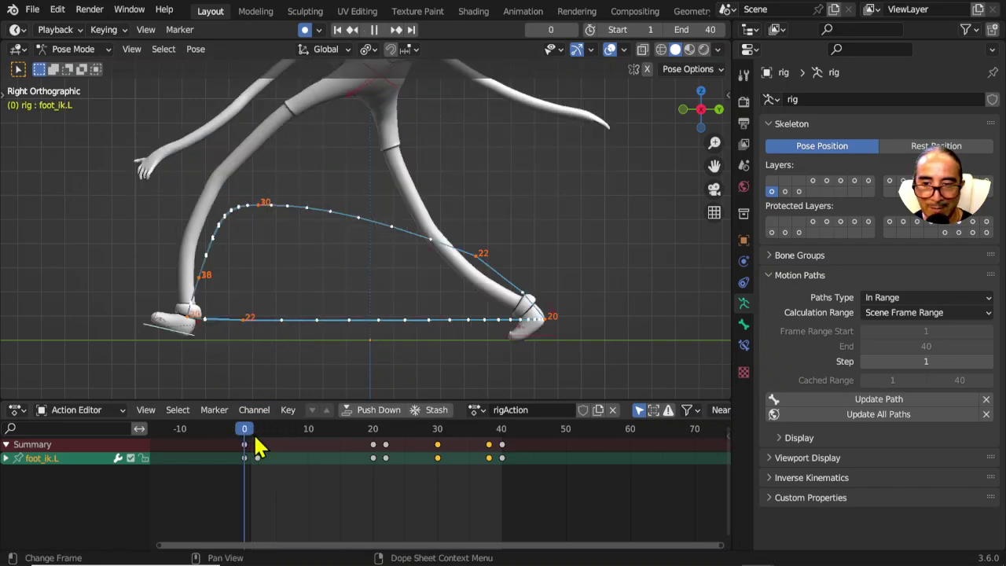
{"action": "left_click_drag", "start_coordinate": [277, 445], "coordinate": [335, 452]}
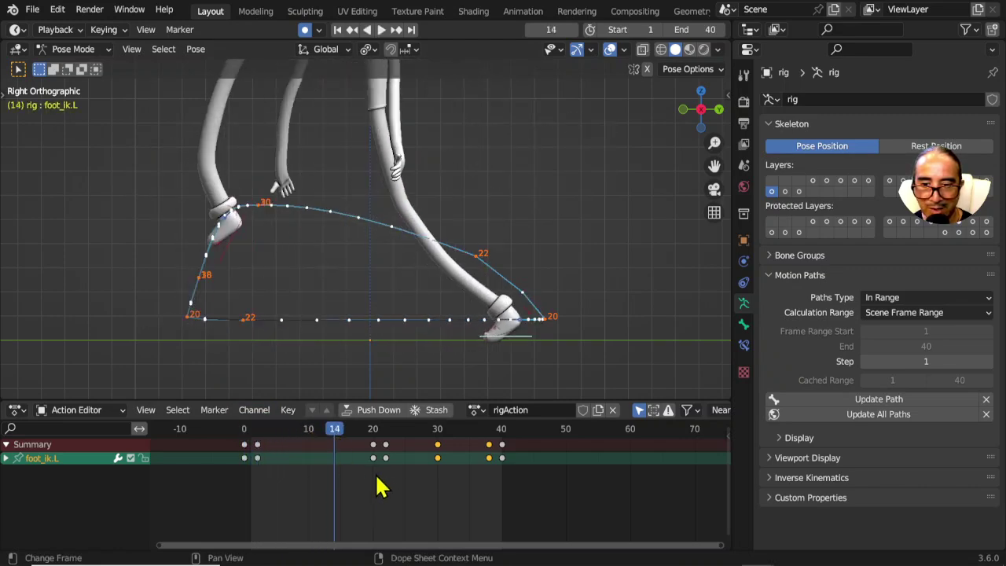
{"action": "mouse_move", "coordinate": [374, 478]}
{"action": "left_mouse_down"}
{"action": "mouse_move", "coordinate": [244, 444]}
{"action": "mouse_move", "coordinate": [256, 434]}
{"action": "left_mouse_up"}
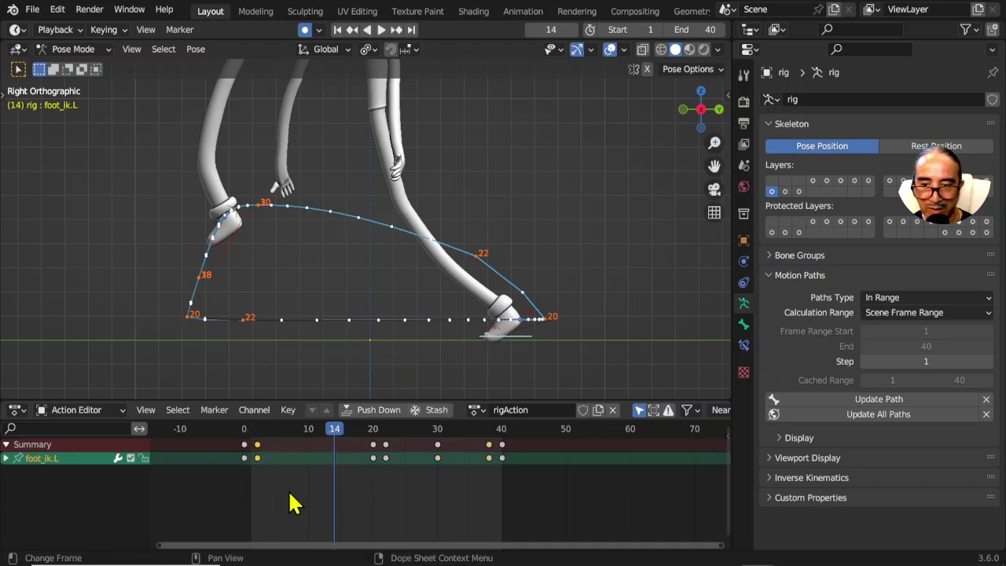
{"action": "left_click_drag", "start_coordinate": [346, 434], "coordinate": [385, 481]}
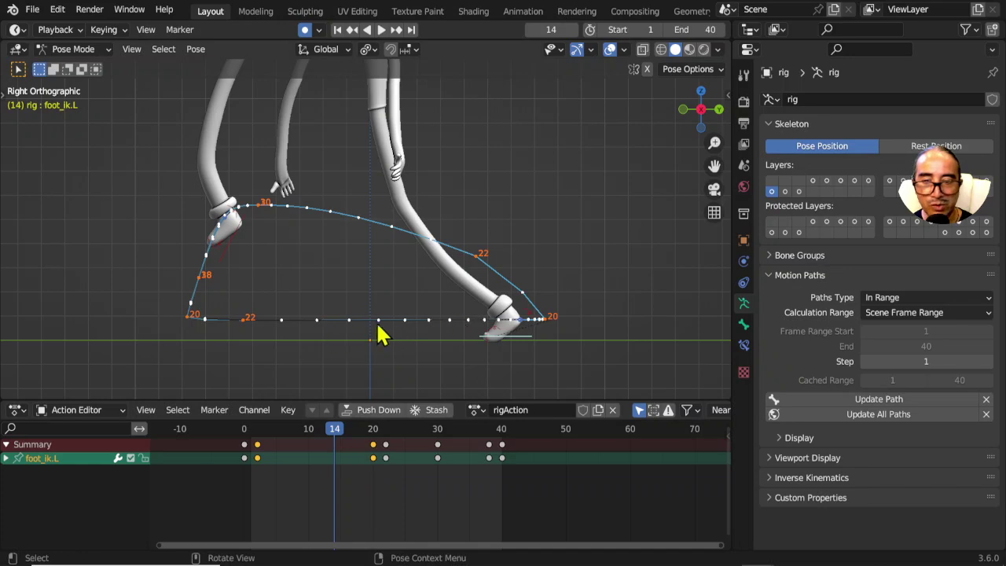
- Select foot_ik.R and add foot_ik.L to the selection
{"action": "key", "text": "a"}
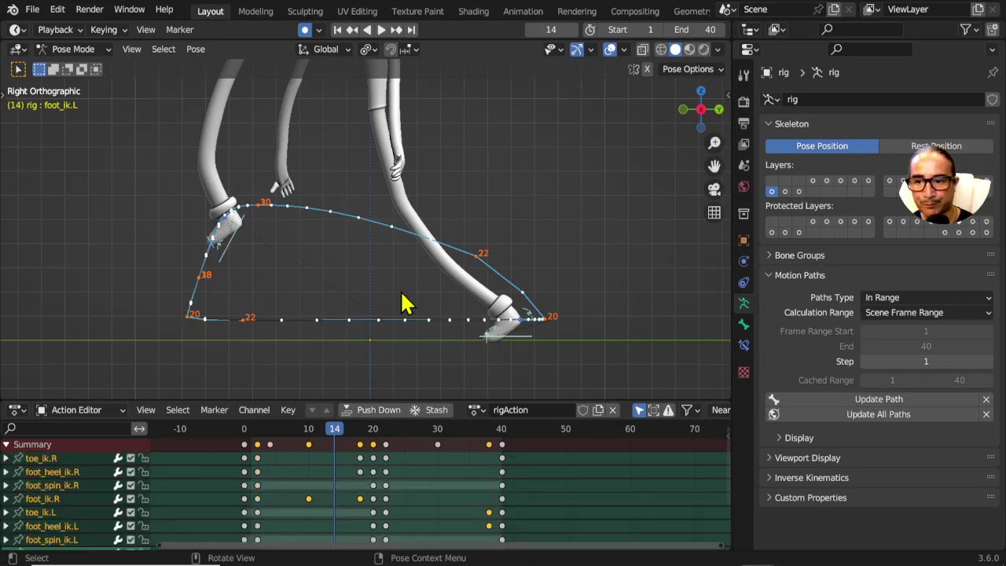
{"action": "left_click", "coordinate": [233, 255]}
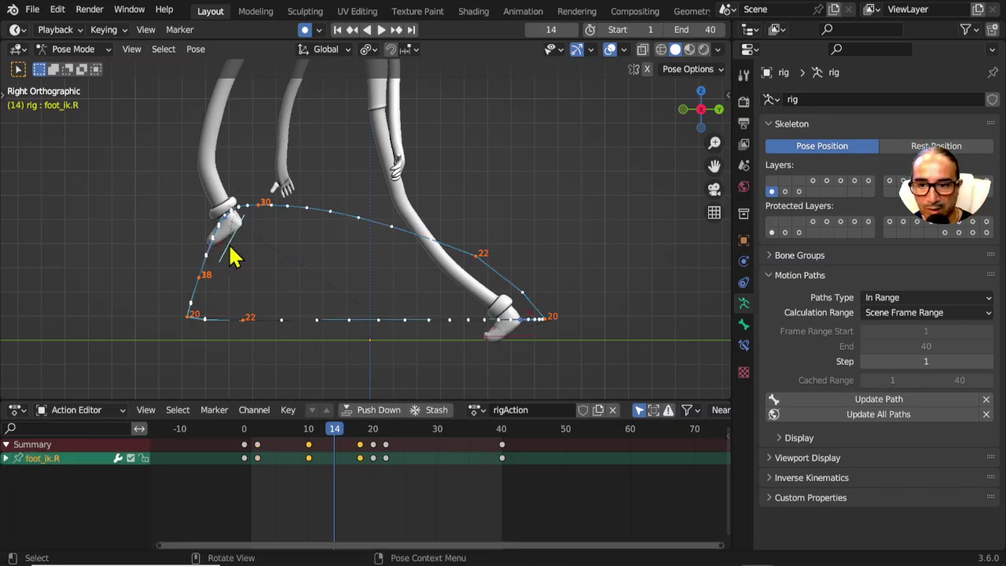
{"action": "left_click", "coordinate": [523, 354], "text": "shift"}
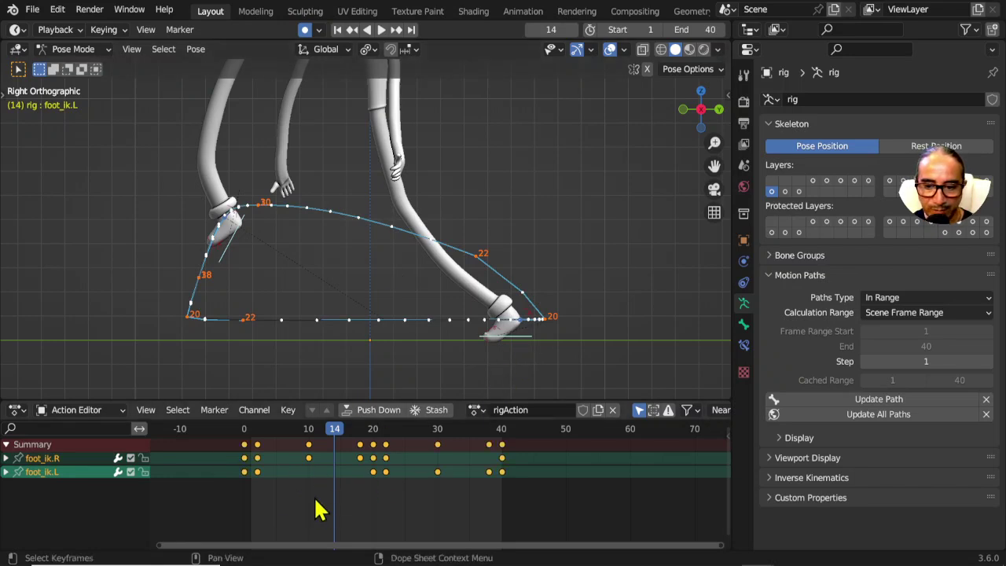
- Set the selected foot keys to Linear, update the motion path, and play to review
{"action": "key", "text": "t"}
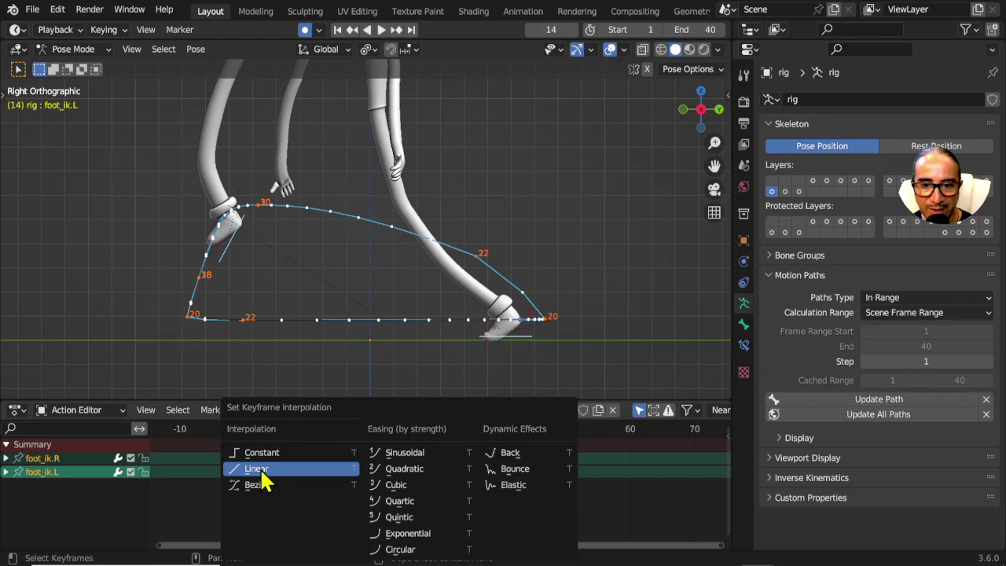
{"action": "left_click", "coordinate": [263, 472]}
{"action": "left_click_drag", "start_coordinate": [249, 431], "coordinate": [297, 431]}
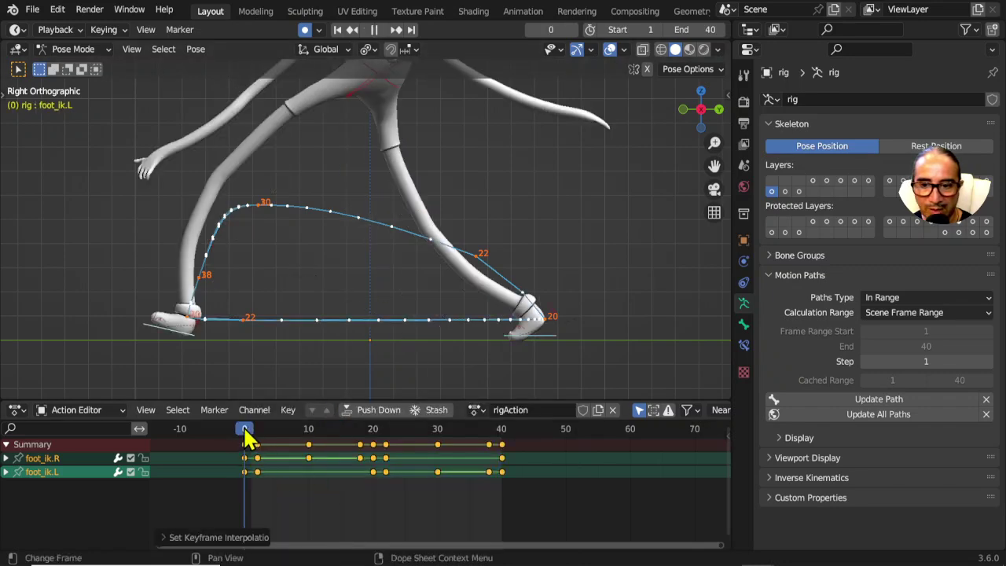
{"action": "key", "text": "Escape"}
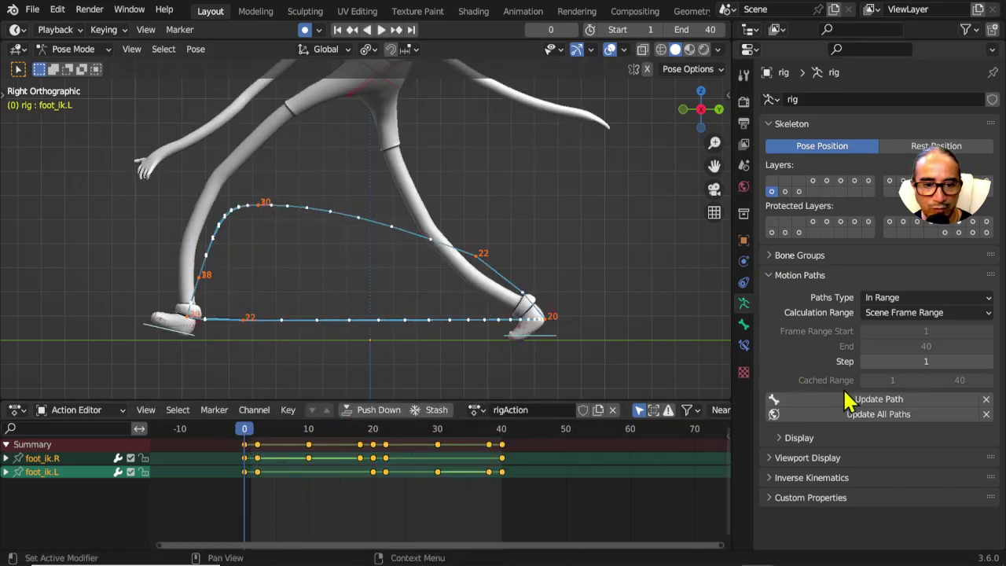
{"action": "left_click", "coordinate": [879, 403]}
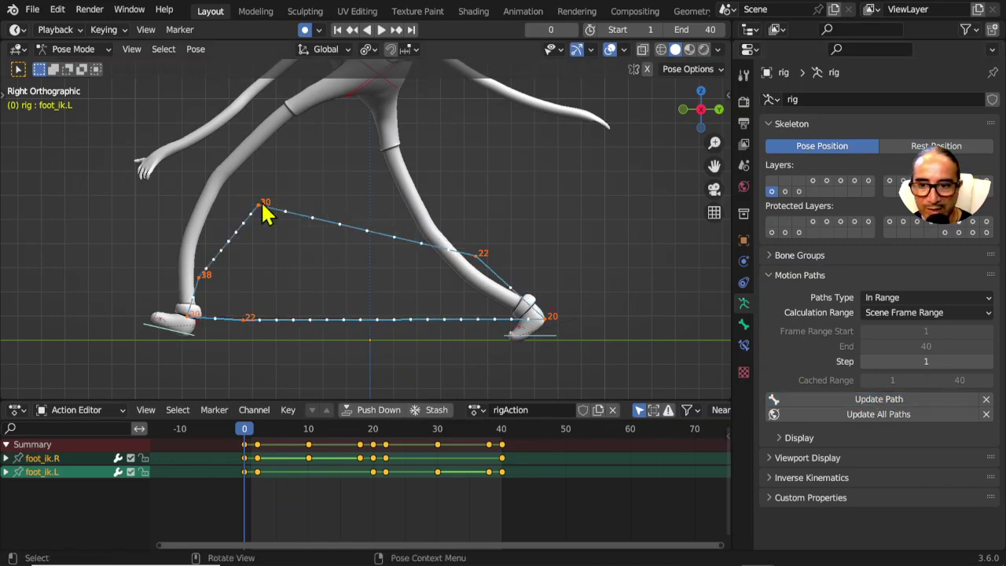
{"action": "key", "text": "space"}
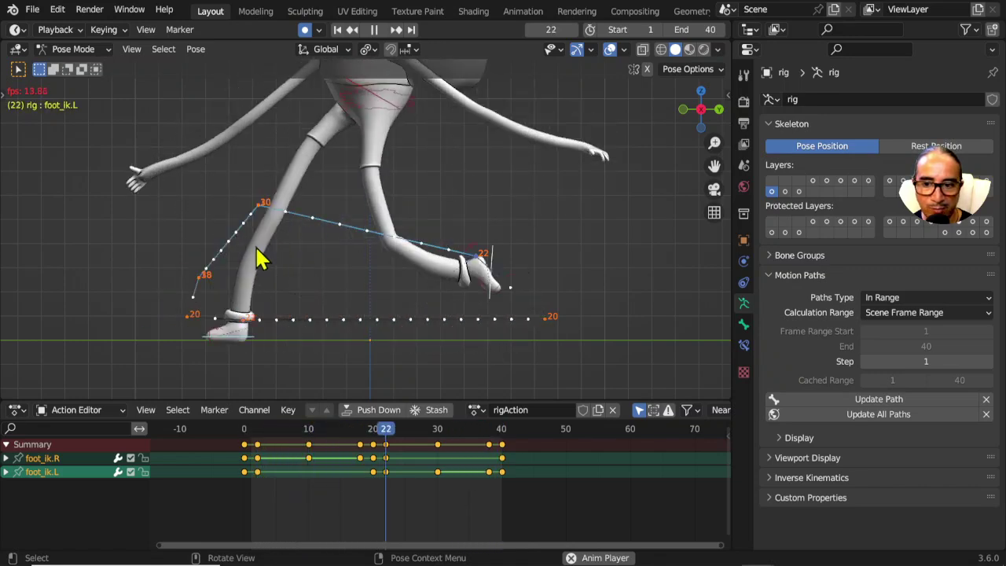
{"action": "key", "text": "space"}
- Select only foot_ik.L and box-select its keyframes at frame 19
{"action": "left_click_drag", "start_coordinate": [160, 348], "coordinate": [548, 308]}
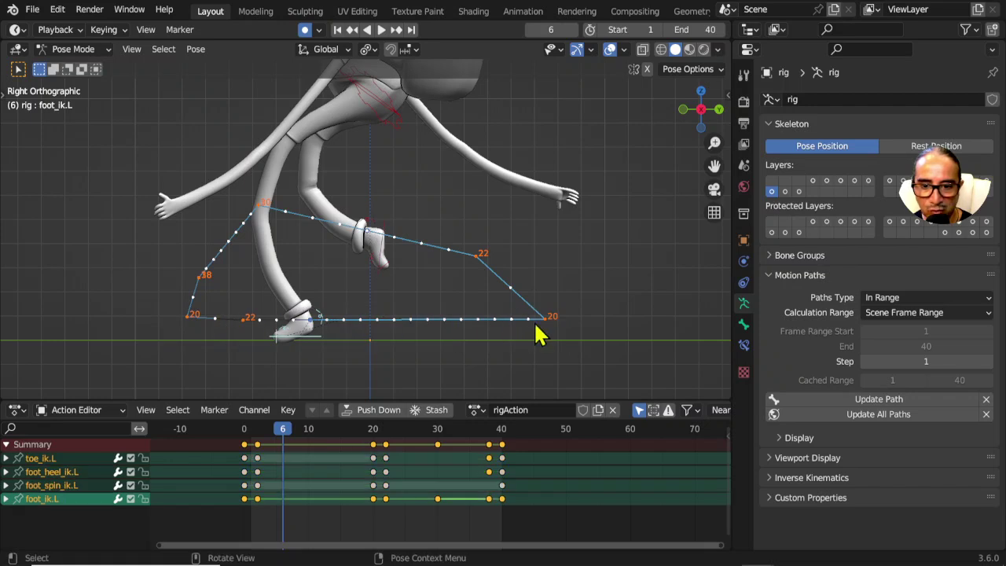
{"action": "left_click", "coordinate": [241, 429]}
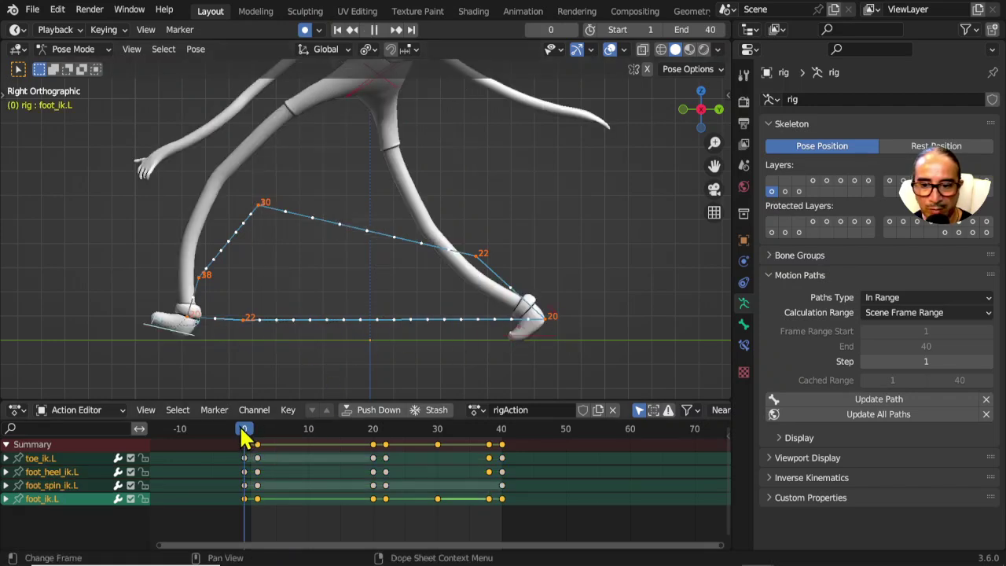
{"action": "key", "text": "Escape"}
{"action": "left_click", "coordinate": [181, 346]}
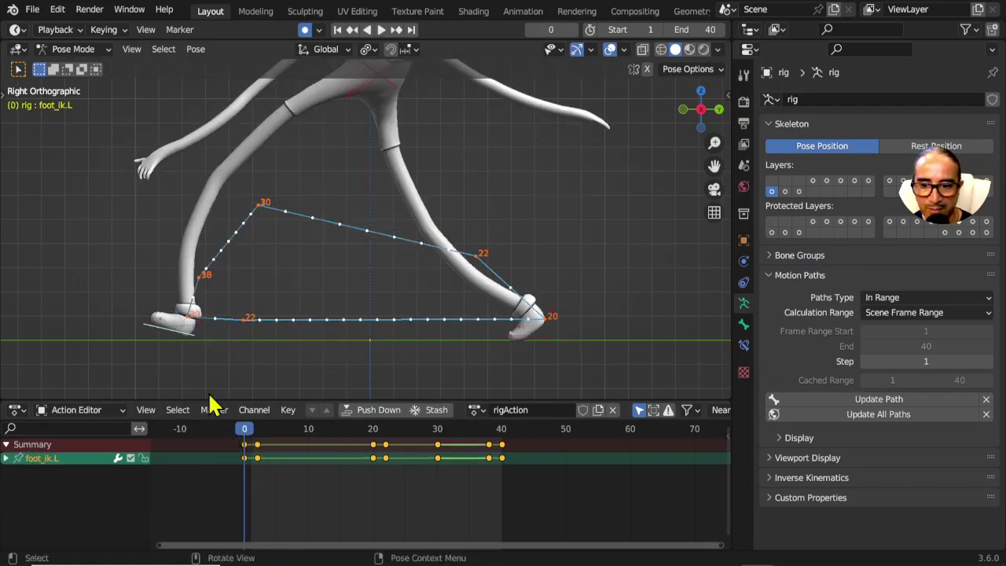
{"action": "key", "text": "space"}
{"action": "left_click_drag", "start_coordinate": [299, 436], "coordinate": [369, 441]}
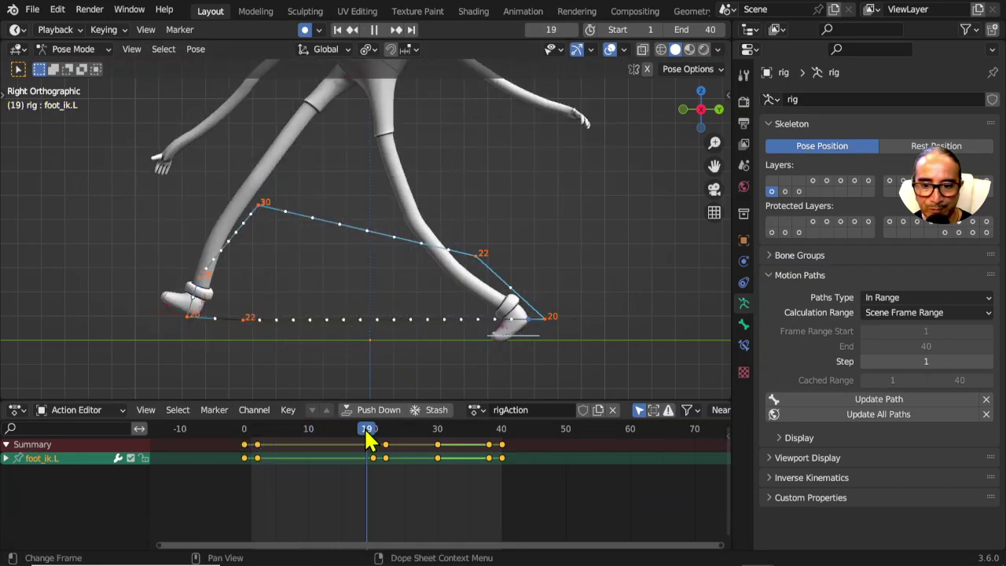
{"action": "left_click_drag", "start_coordinate": [259, 475], "coordinate": [379, 434]}
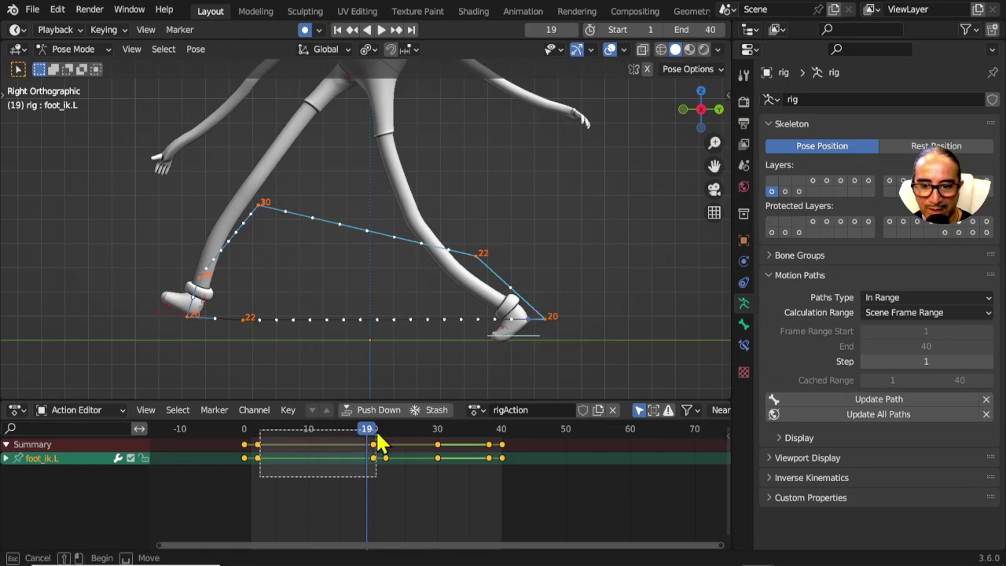
- Make all selected keys Linear and calculate motion paths for the selected bones
{"action": "key", "text": "a"}
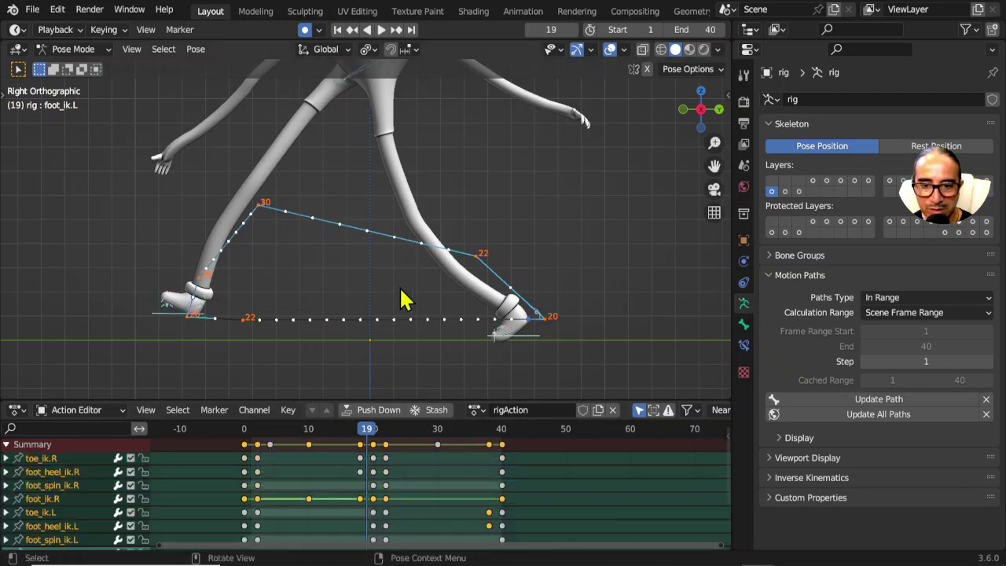
{"action": "key", "text": "t"}
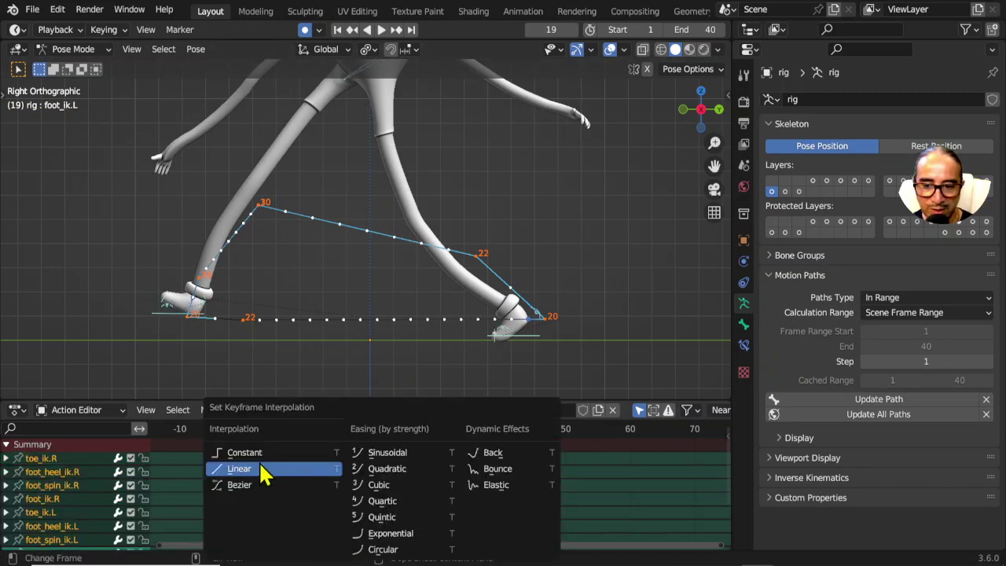
{"action": "left_click", "coordinate": [252, 486]}
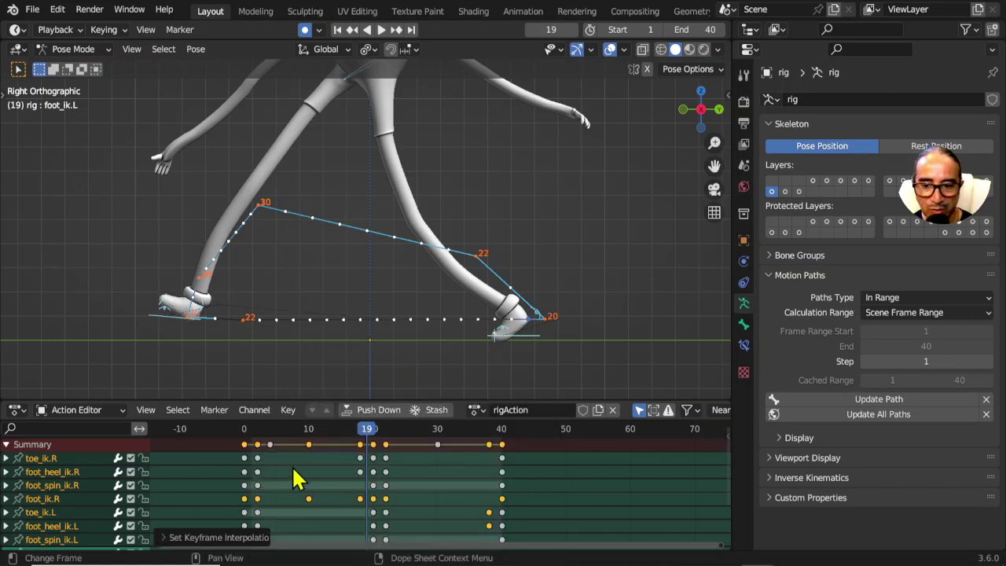
{"action": "left_click", "coordinate": [888, 401]}
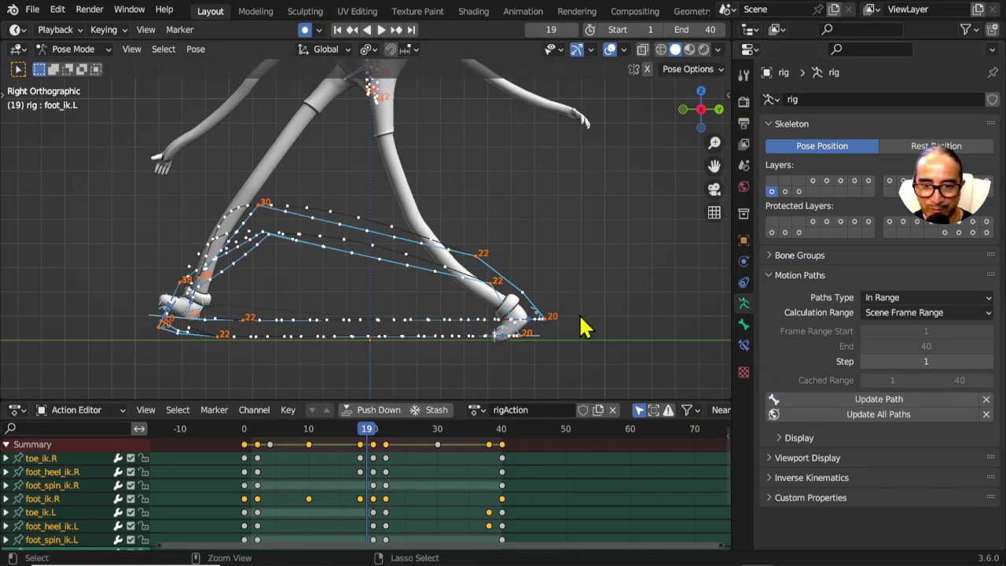
- Clear all motion paths and recalculate them for only foot_ik.L and foot_ik.R
{"action": "left_click", "coordinate": [986, 411]}
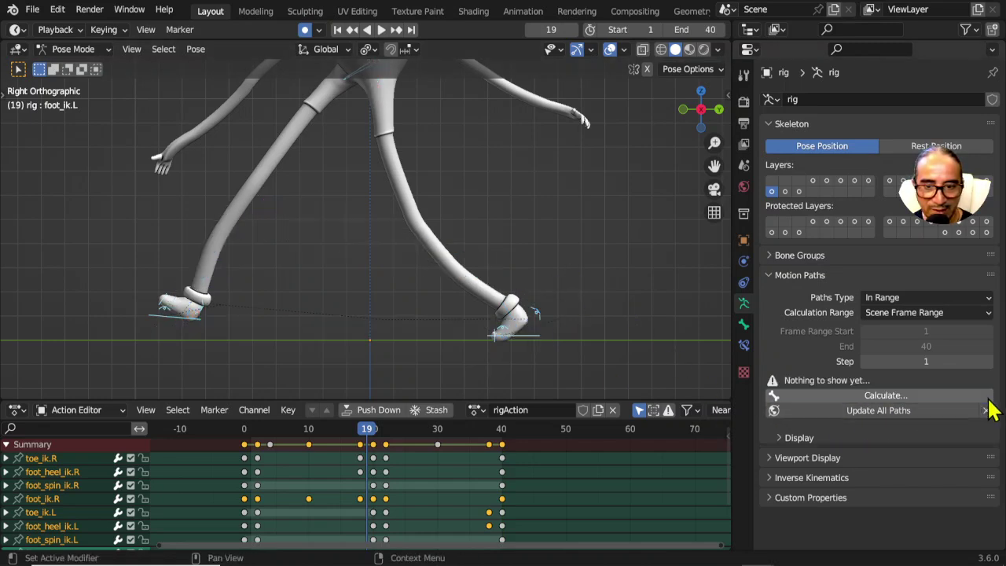
{"action": "left_click", "coordinate": [498, 346]}
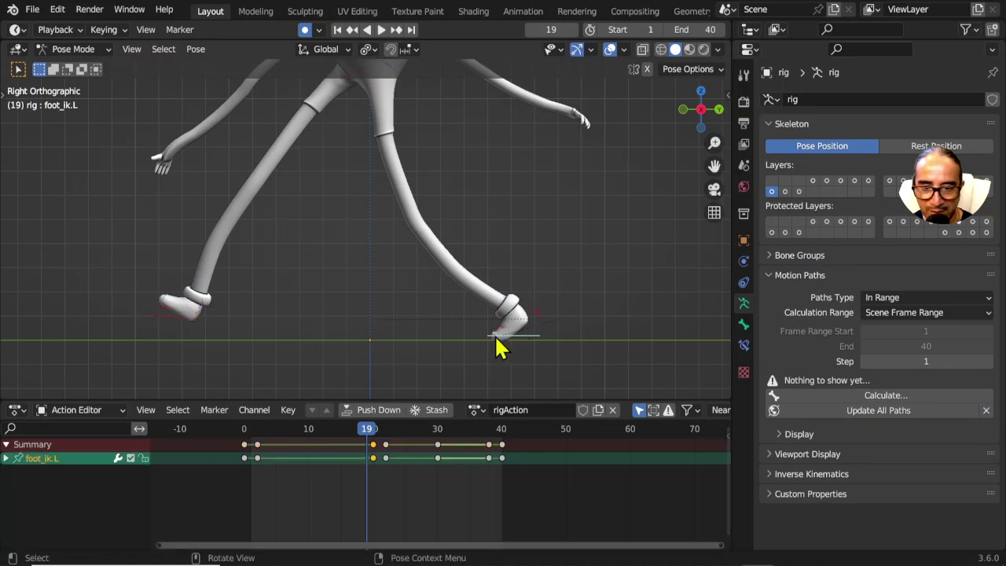
{"action": "left_click", "coordinate": [171, 327], "text": "shift"}
{"action": "left_click", "coordinate": [873, 397]}
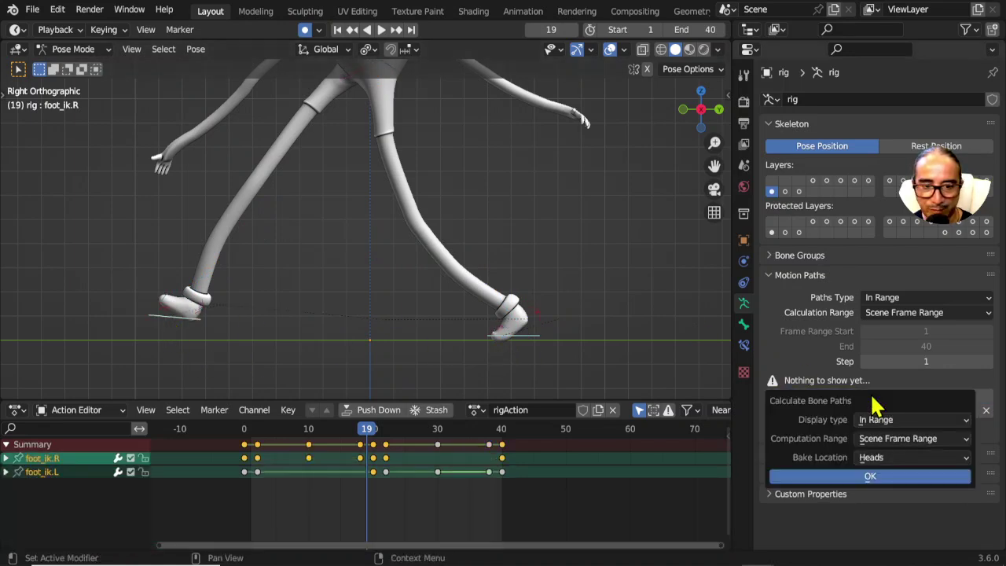
{"action": "left_click", "coordinate": [873, 478]}
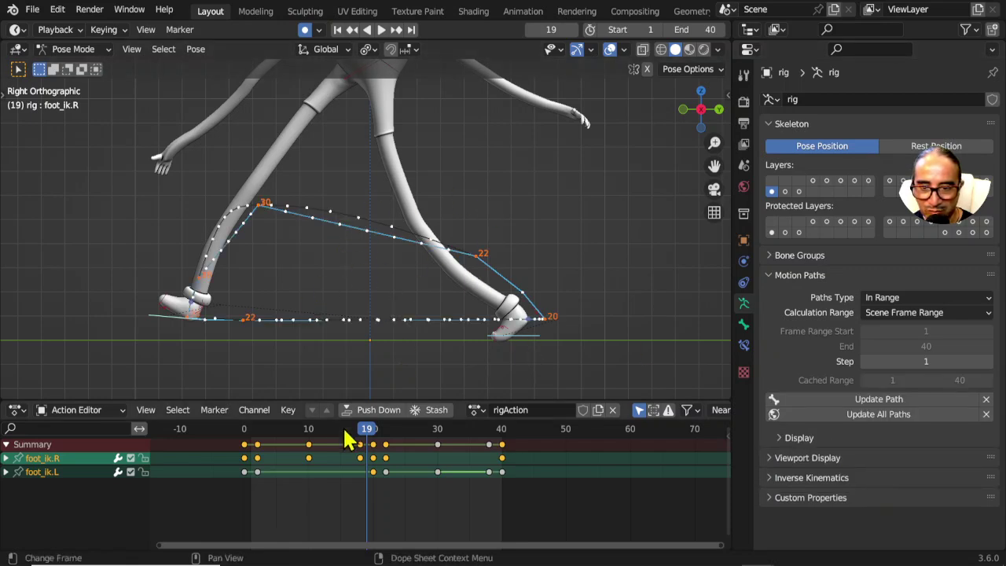
- Switch the foot keys to Bezier interpolation and update the motion path
{"action": "key", "text": "t"}
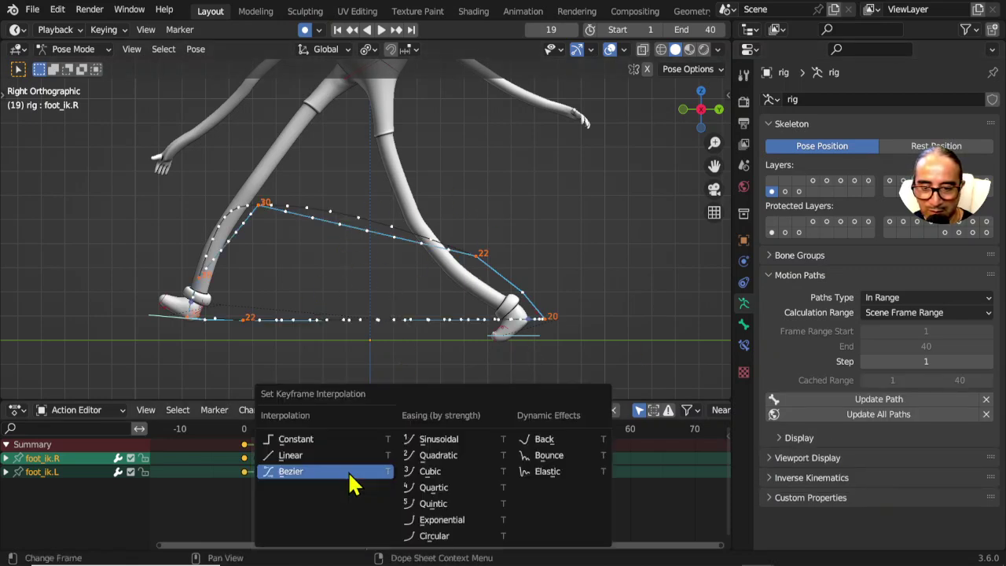
{"action": "left_click", "coordinate": [300, 472]}
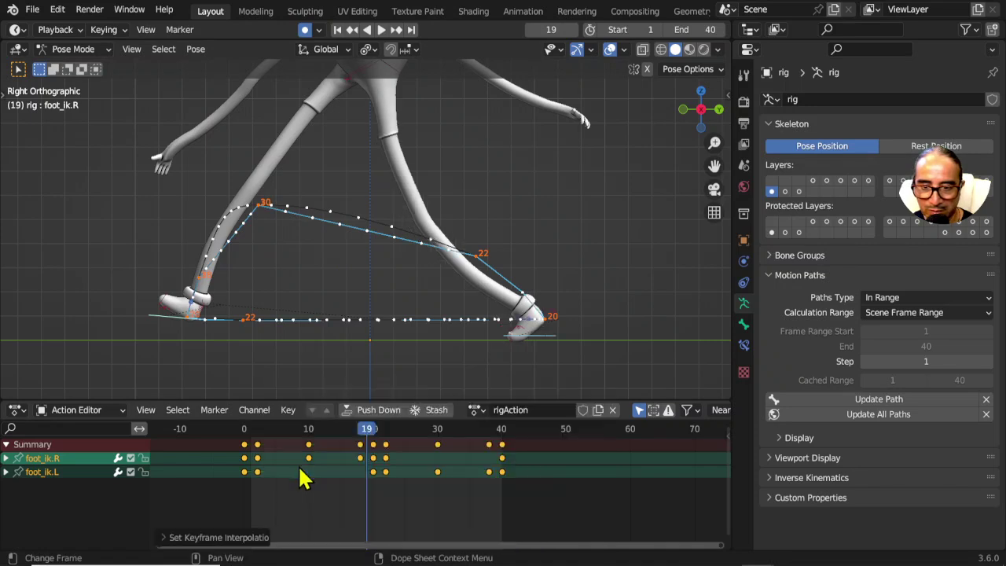
{"action": "left_click", "coordinate": [881, 402]}
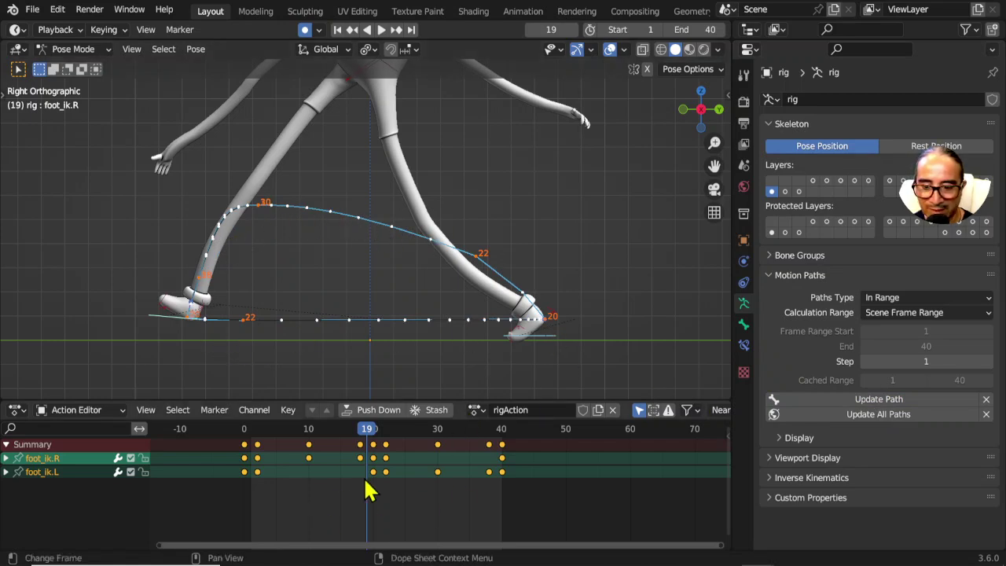
{"action": "key", "text": "t"}
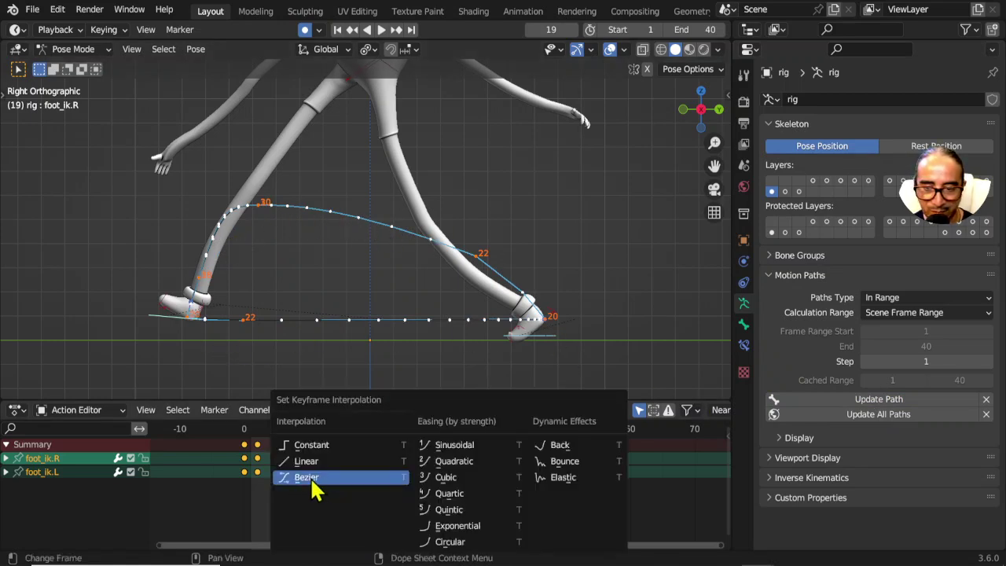
{"action": "left_click", "coordinate": [307, 488]}
- With only foot_ik.R selected, test Linear interpolation on its keys and update its path
{"action": "left_click", "coordinate": [211, 331]}
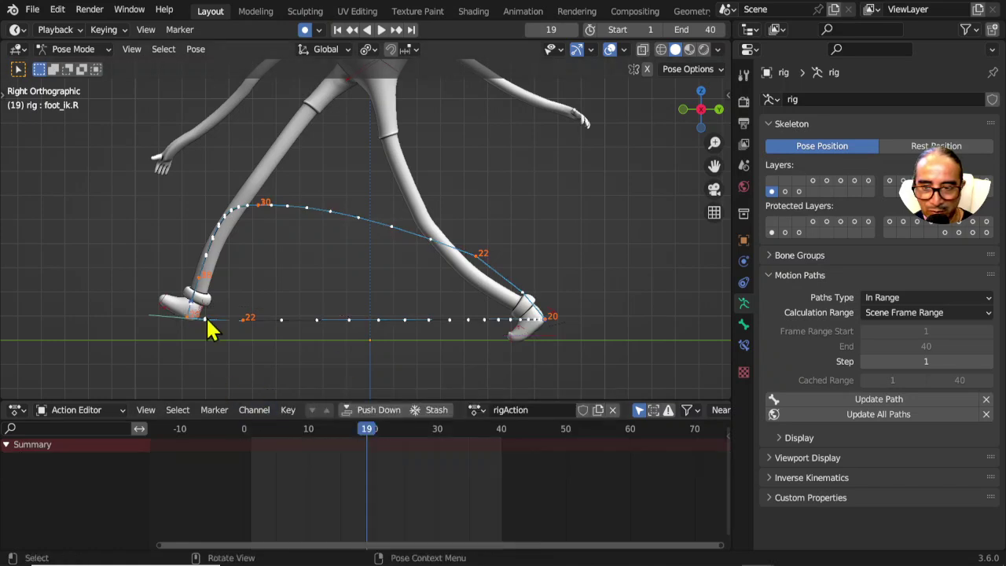
{"action": "left_click", "coordinate": [180, 329]}
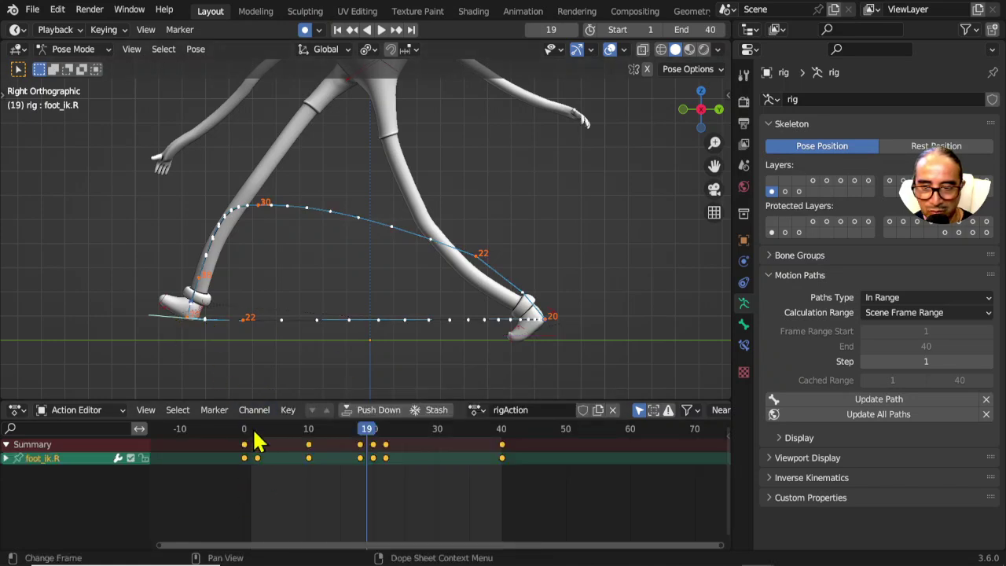
{"action": "mouse_move", "coordinate": [254, 431]}
{"action": "left_mouse_down"}
{"action": "mouse_move", "coordinate": [266, 456]}
{"action": "mouse_move", "coordinate": [368, 439]}
{"action": "left_mouse_up"}
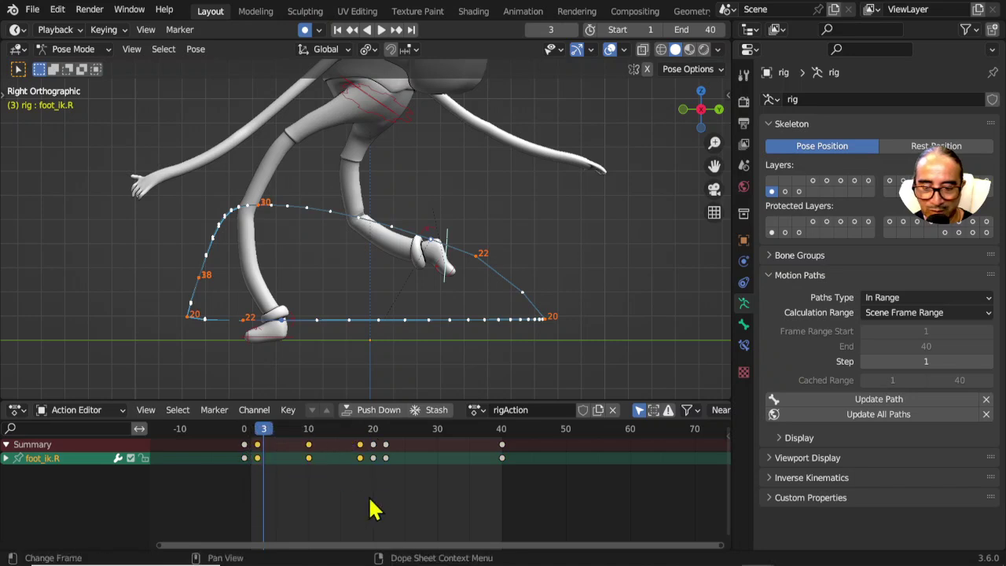
{"action": "key", "text": "space"}
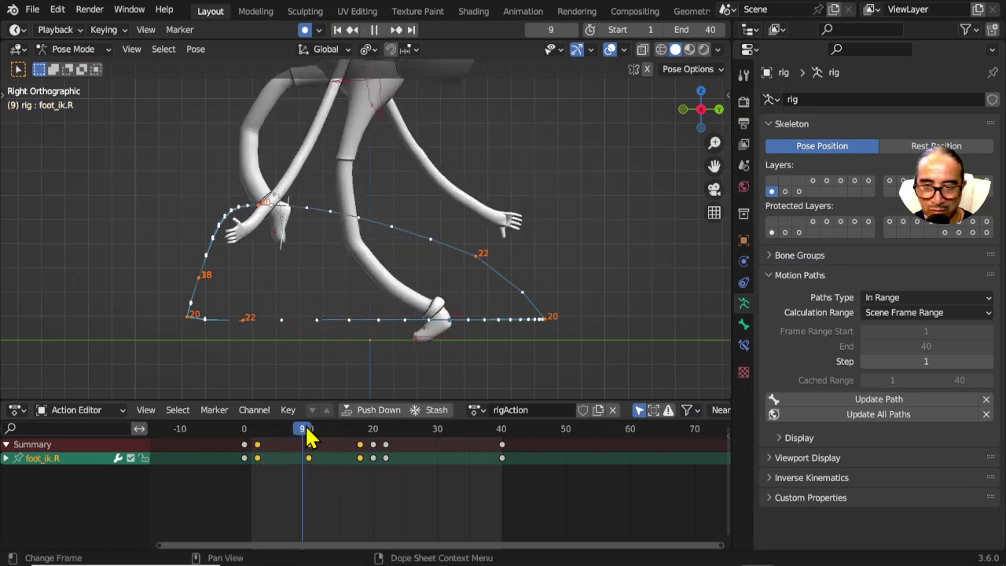
{"action": "key", "text": "t"}
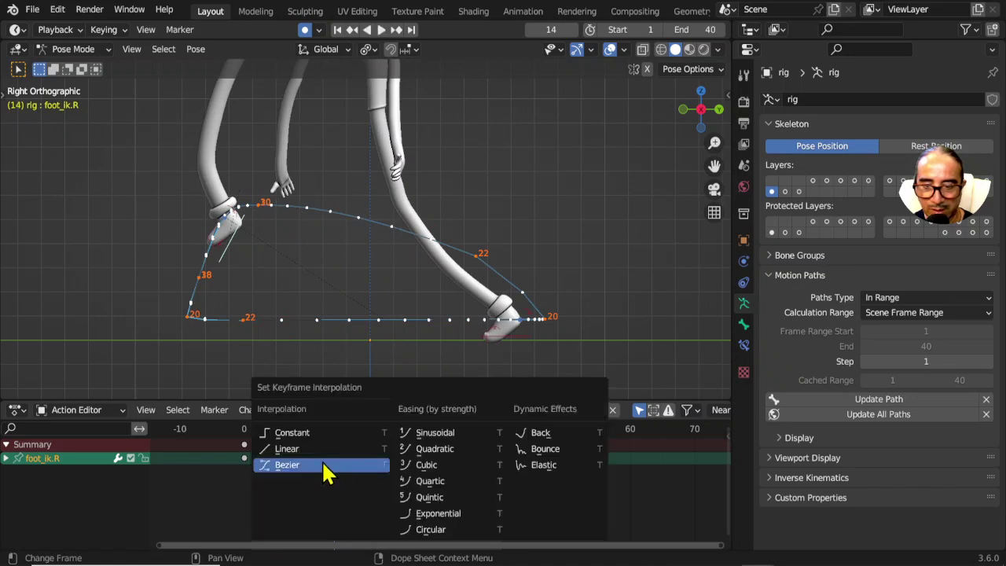
{"action": "left_click", "coordinate": [307, 457]}
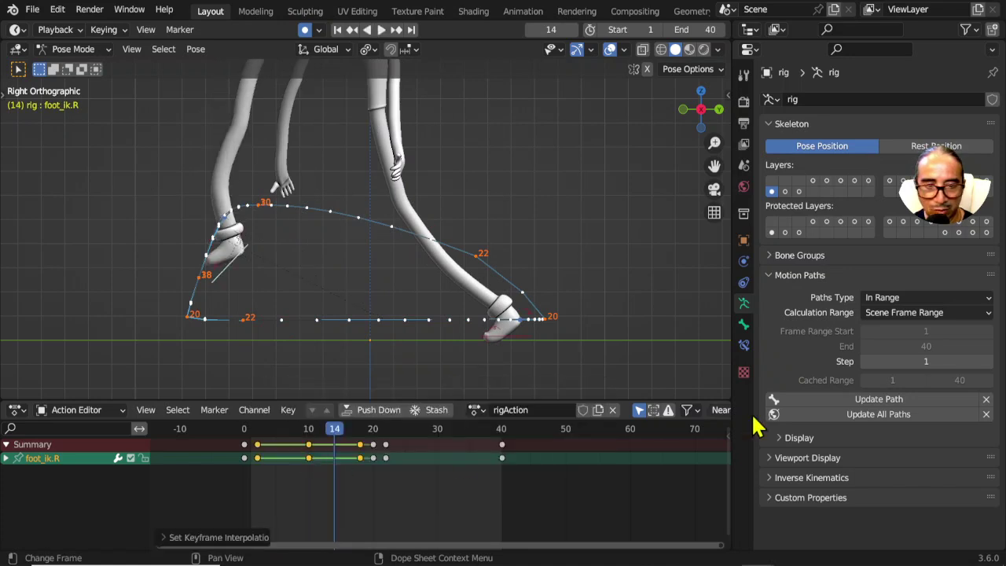
{"action": "left_click", "coordinate": [893, 405]}
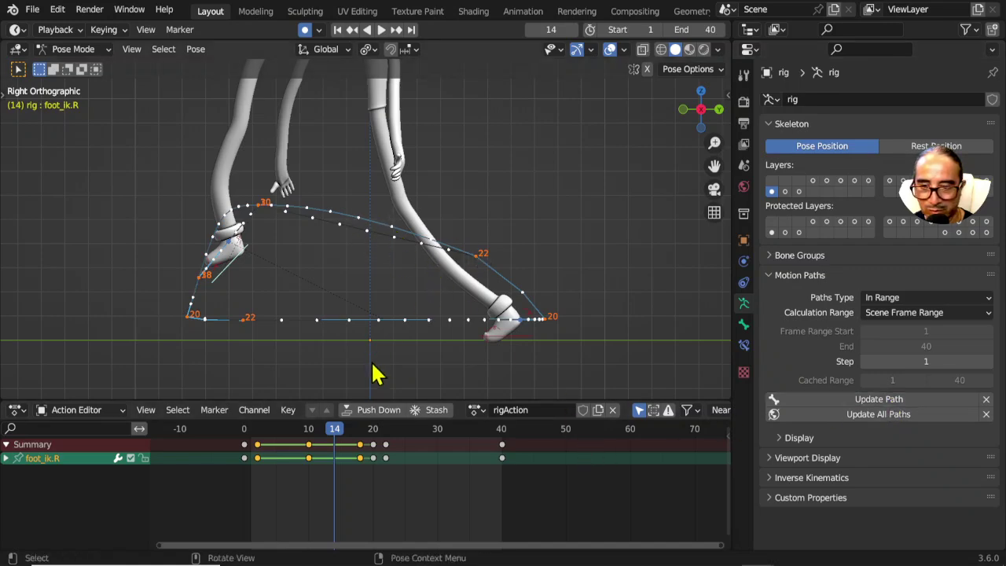
- Return foot_ik.R's keys to Bezier, update the path, and select foot_ik.L at frame 12
{"action": "left_click_drag", "start_coordinate": [236, 430], "coordinate": [245, 429]}
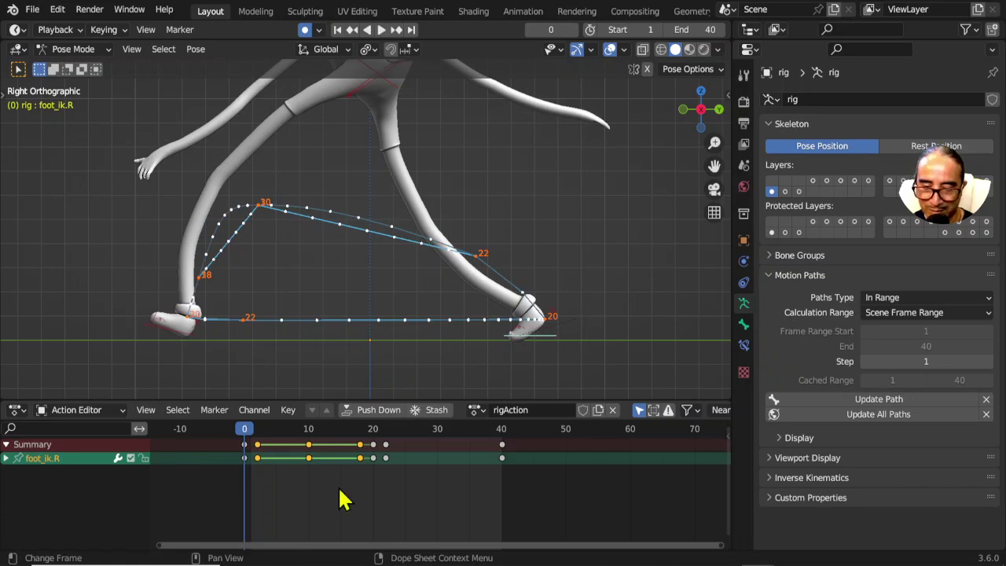
{"action": "key", "text": "t"}
{"action": "left_click", "coordinate": [304, 486]}
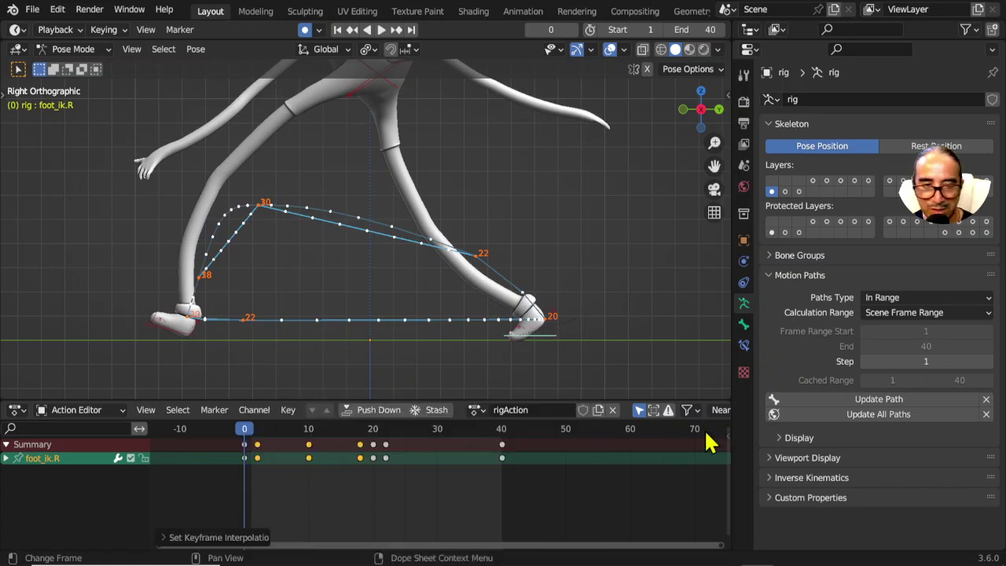
{"action": "left_click", "coordinate": [890, 400]}
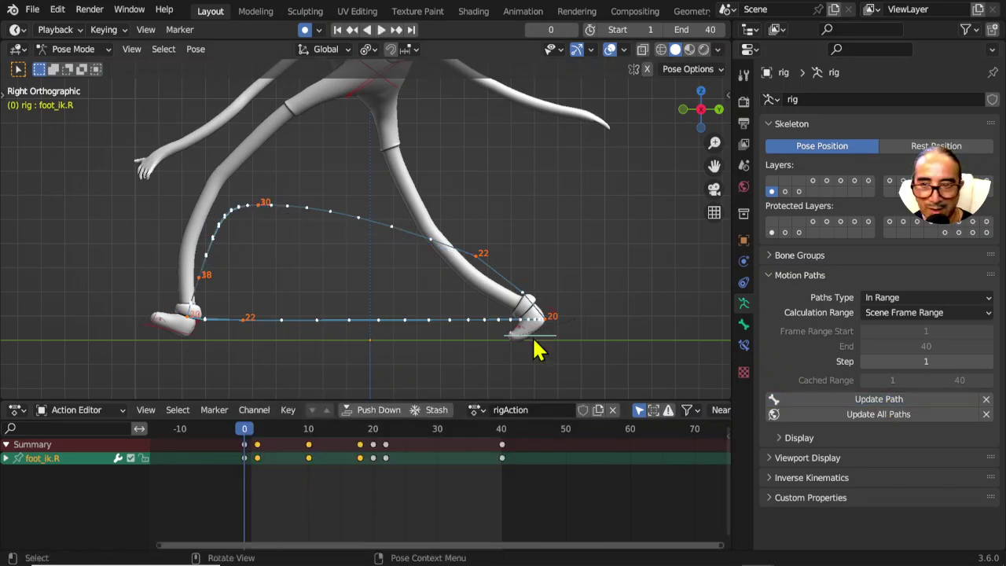
{"action": "left_click", "coordinate": [169, 343]}
{"action": "left_click_drag", "start_coordinate": [244, 433], "coordinate": [378, 445]}
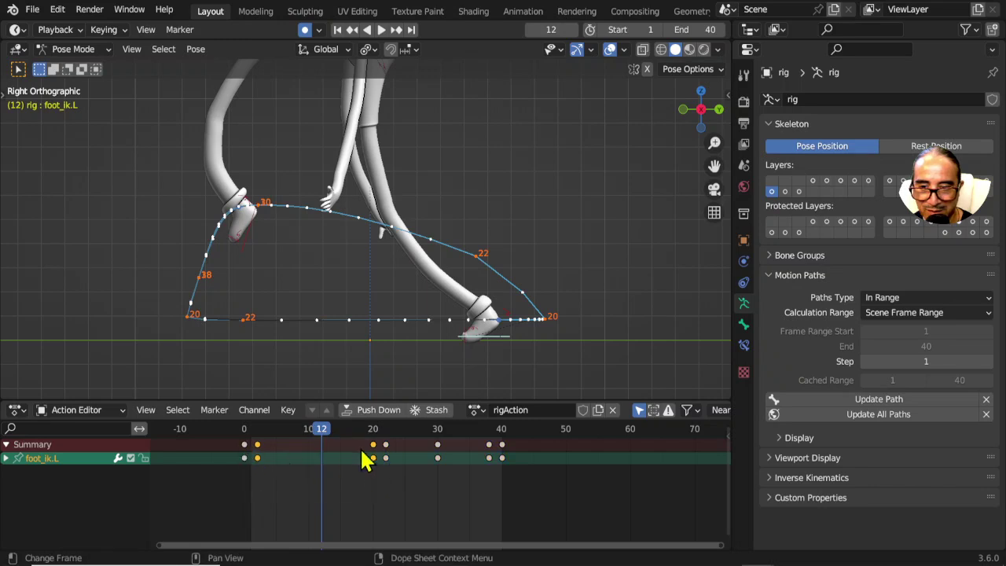
- Set the selected foot keys to Linear interpolation and play the walk from the start
{"action": "key", "text": "t"}
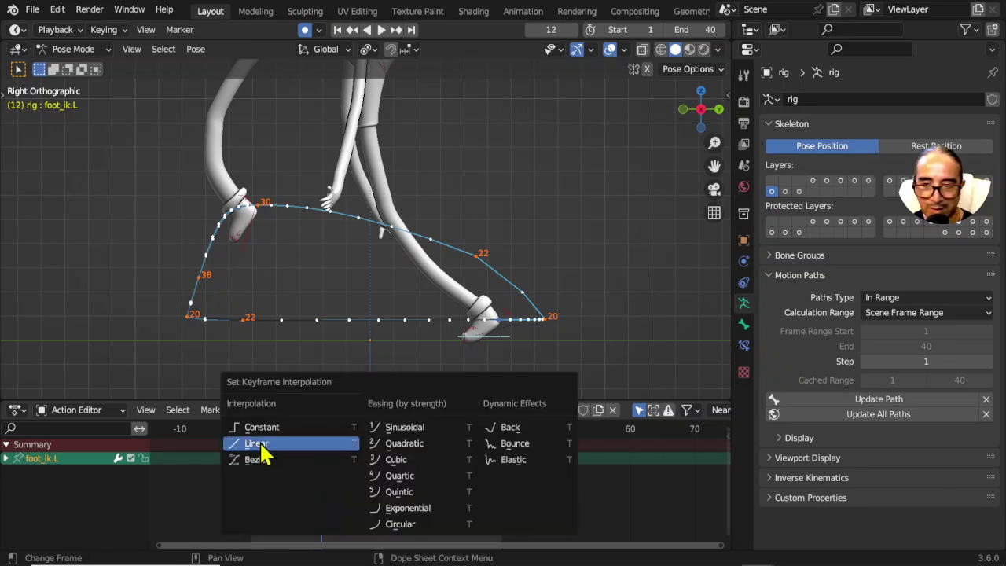
{"action": "left_click", "coordinate": [260, 445]}
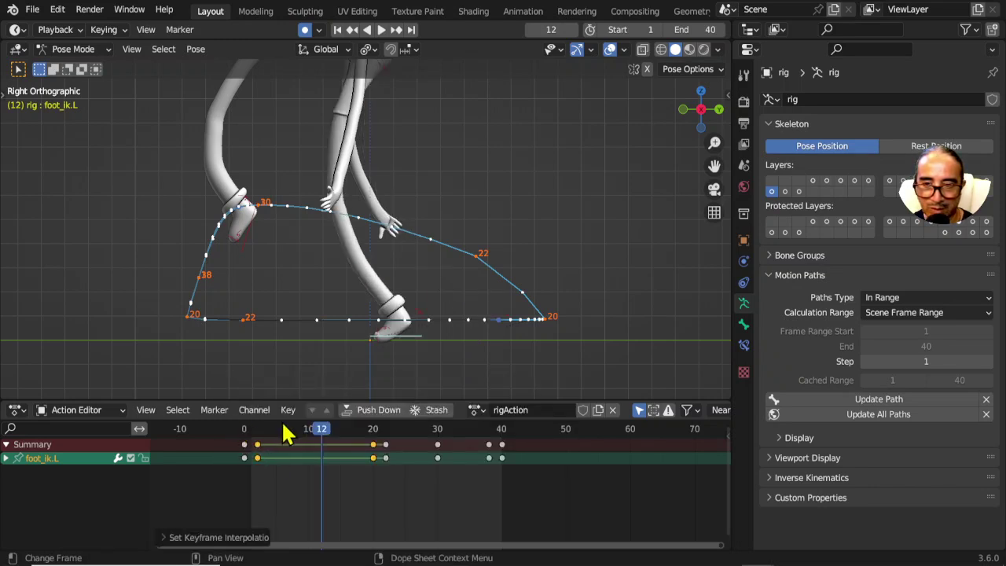
{"action": "key", "text": "shift+Left"}
{"action": "key", "text": "space"}
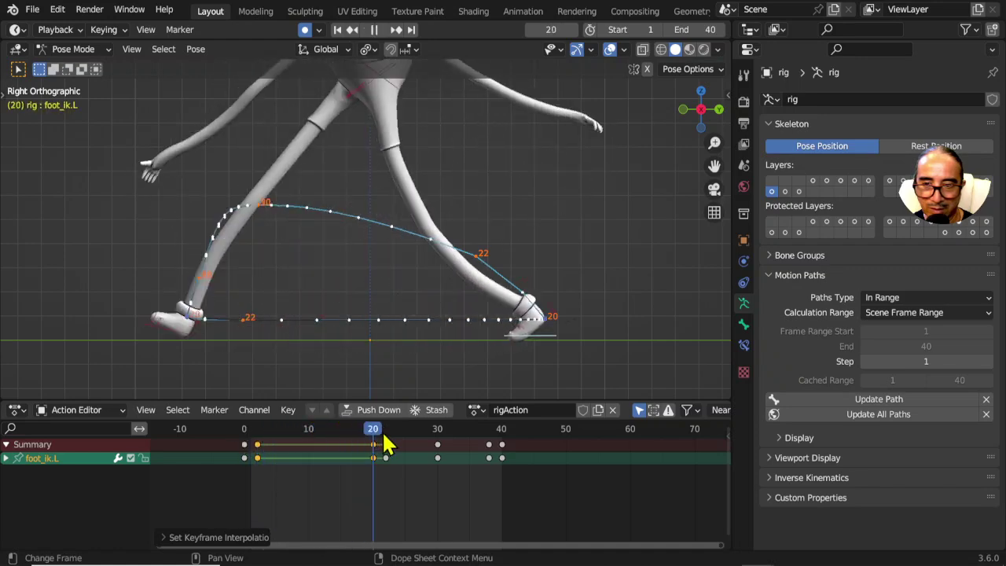
{"action": "key", "text": "space"}
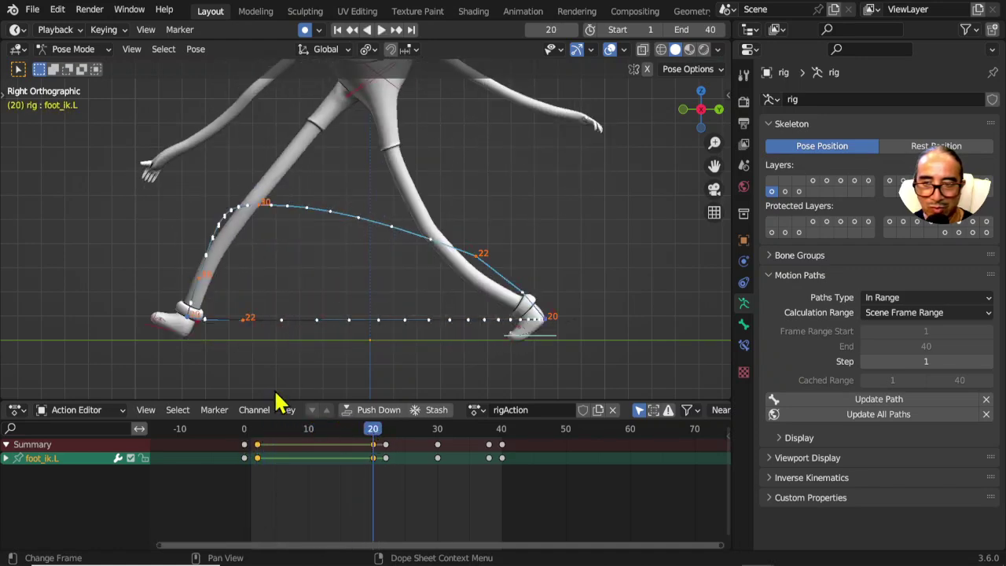
- Make foot_ik.R's keys at frames 22–40 Linear, replay the walk, and clear its motion path
{"action": "left_click", "coordinate": [182, 343]}
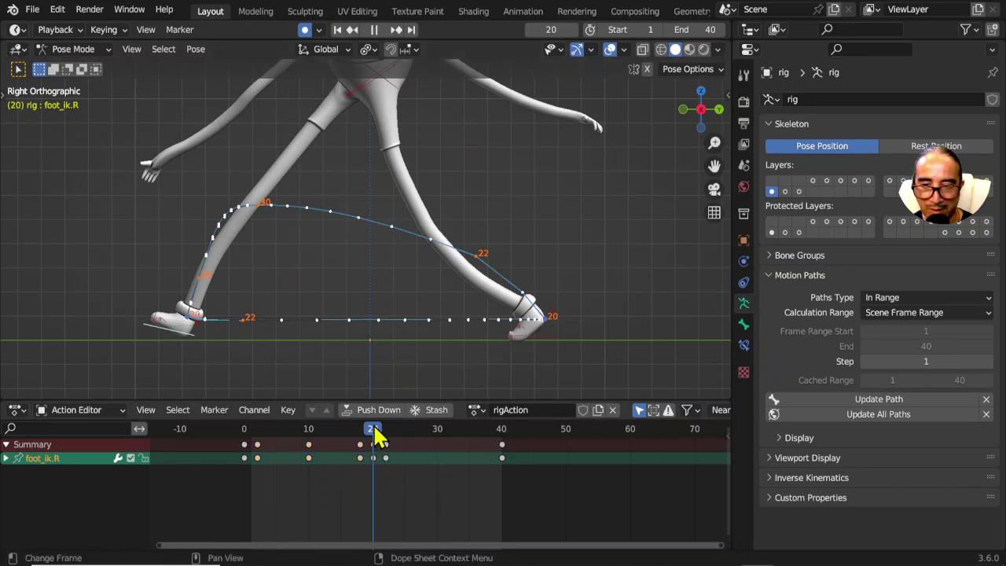
{"action": "left_click_drag", "start_coordinate": [376, 439], "coordinate": [494, 438]}
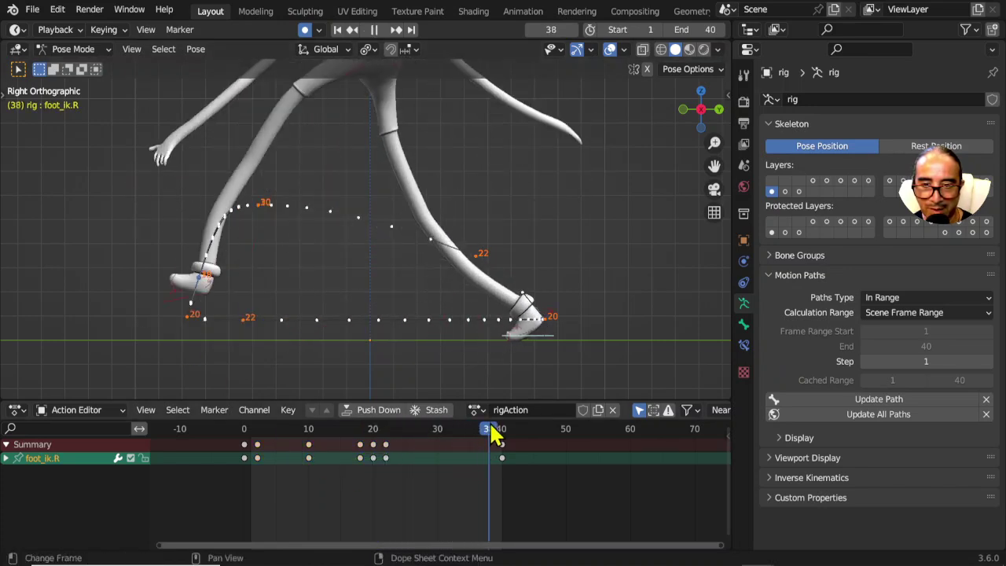
{"action": "left_click_drag", "start_coordinate": [386, 475], "coordinate": [512, 438]}
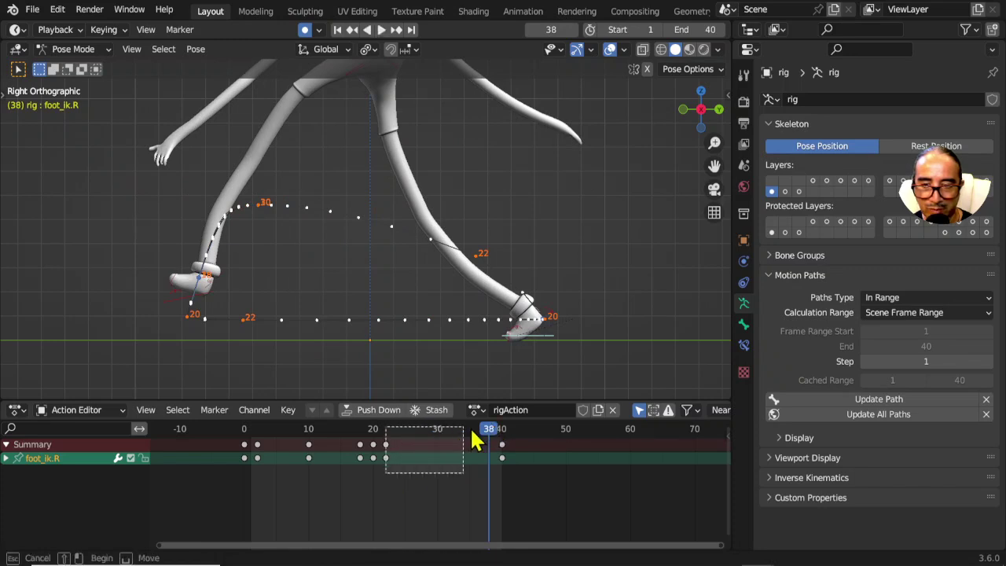
{"action": "key", "text": "t"}
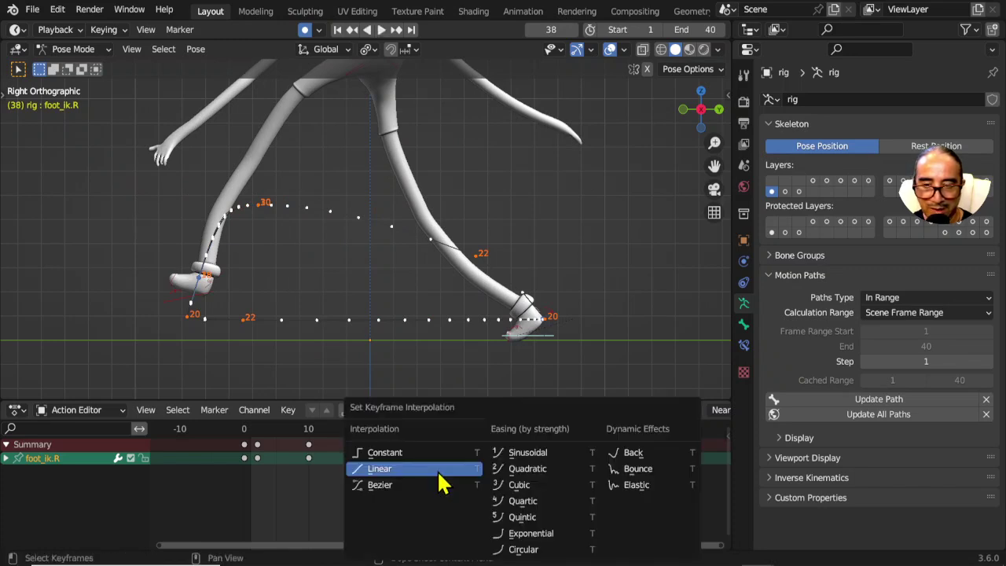
{"action": "left_click", "coordinate": [433, 481]}
{"action": "key", "text": "space"}
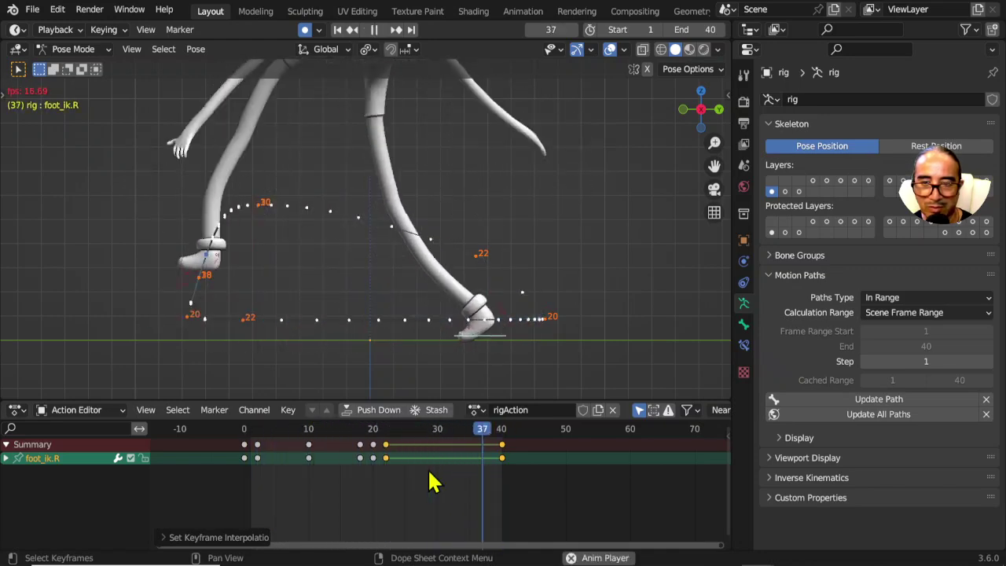
{"action": "scroll", "coordinate": [554, 307], "scroll_direction": "down", "scroll_amount": 2}
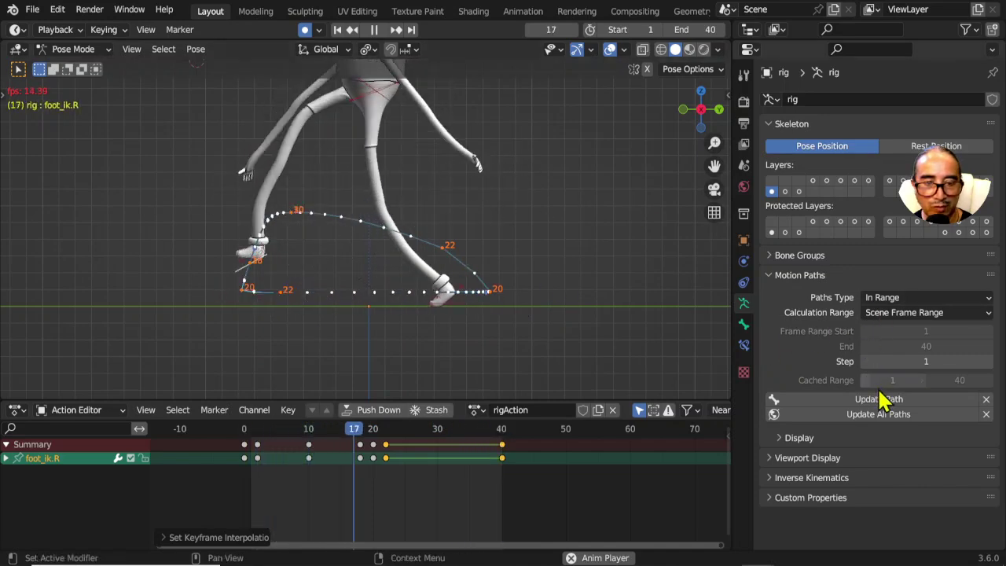
{"action": "left_click", "coordinate": [986, 400]}
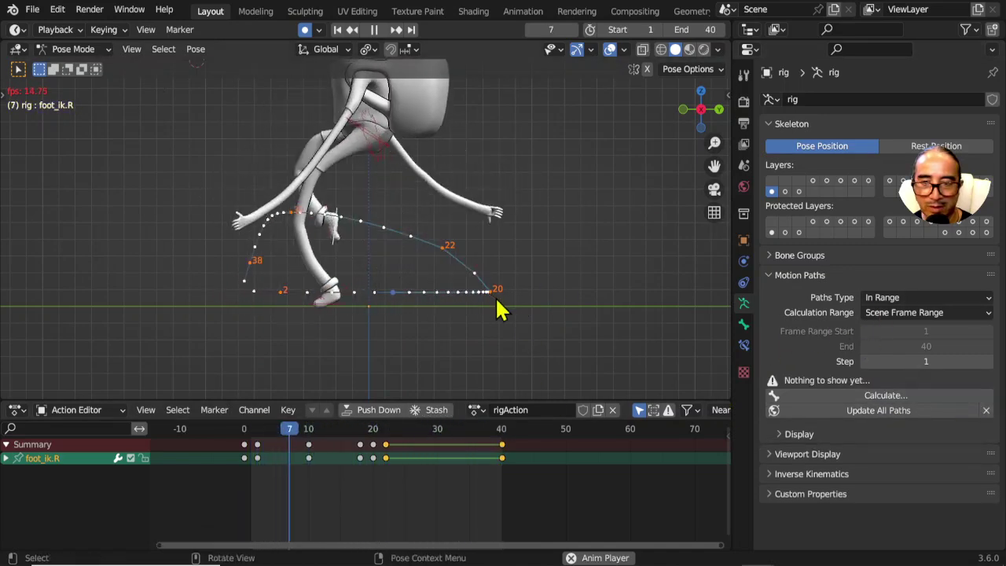
- Select all bones, remove the leftover motion path dots, and orbit to watch the walk from behind
{"action": "key", "text": "a"}
{"action": "left_click", "coordinate": [986, 410]}
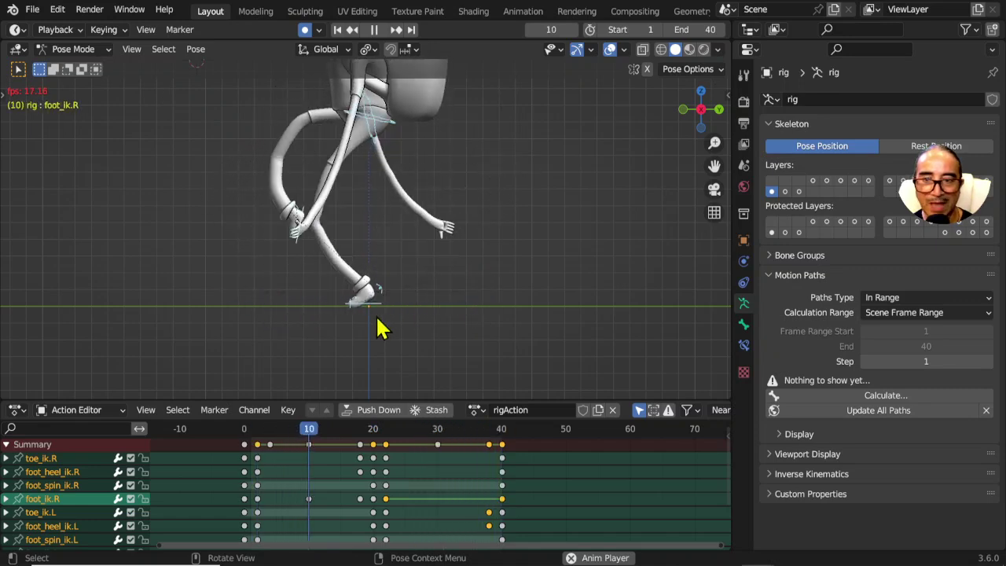
{"action": "mouse_move", "coordinate": [432, 288]}
{"action": "middle_mouse_down", "text": "shift"}
{"action": "mouse_move", "coordinate": [460, 358]}
{"action": "mouse_move", "coordinate": [342, 279]}
{"action": "mouse_move", "coordinate": [382, 304]}
{"action": "mouse_move", "coordinate": [401, 299]}
{"action": "middle_mouse_up", "text": "shift"}
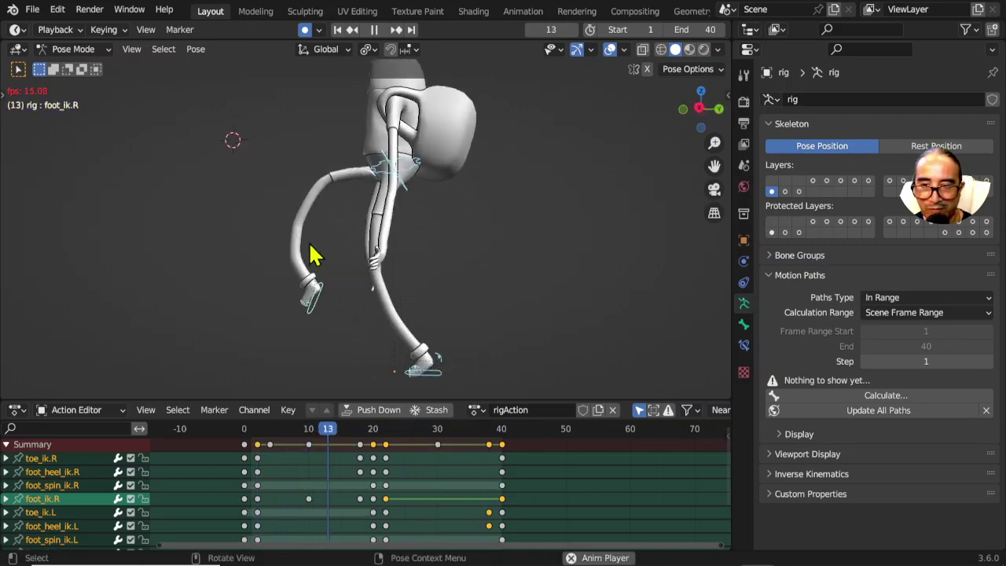
{"action": "mouse_move", "coordinate": [325, 264]}
{"action": "middle_mouse_down"}
{"action": "mouse_move", "coordinate": [445, 249]}
{"action": "mouse_move", "coordinate": [429, 339]}
{"action": "mouse_move", "coordinate": [357, 299]}
{"action": "mouse_move", "coordinate": [399, 328]}
{"action": "middle_mouse_up"}
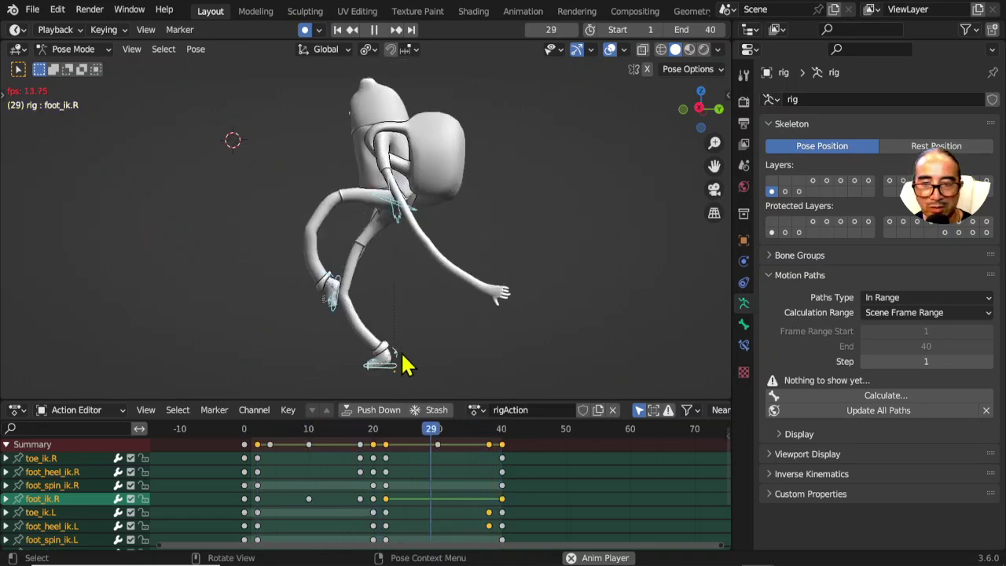
- In the Rig Layers panel, hide both leg IK layers and show Leg.L/Leg.R (Tweak) at frame 6
{"action": "key", "text": "n"}
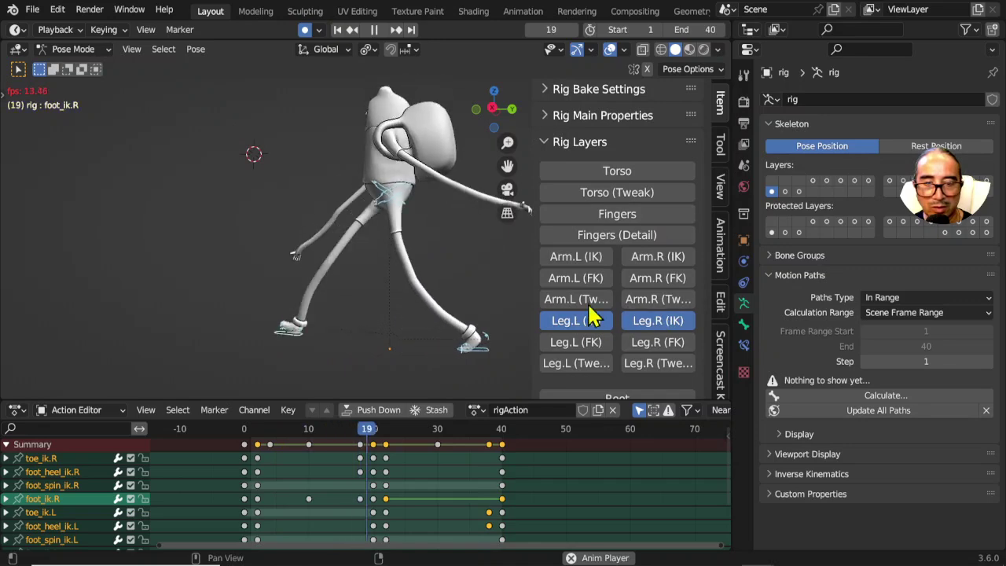
{"action": "left_click", "coordinate": [586, 301]}
{"action": "left_click", "coordinate": [652, 301]}
{"action": "left_click", "coordinate": [582, 320]}
{"action": "left_click", "coordinate": [659, 321]}
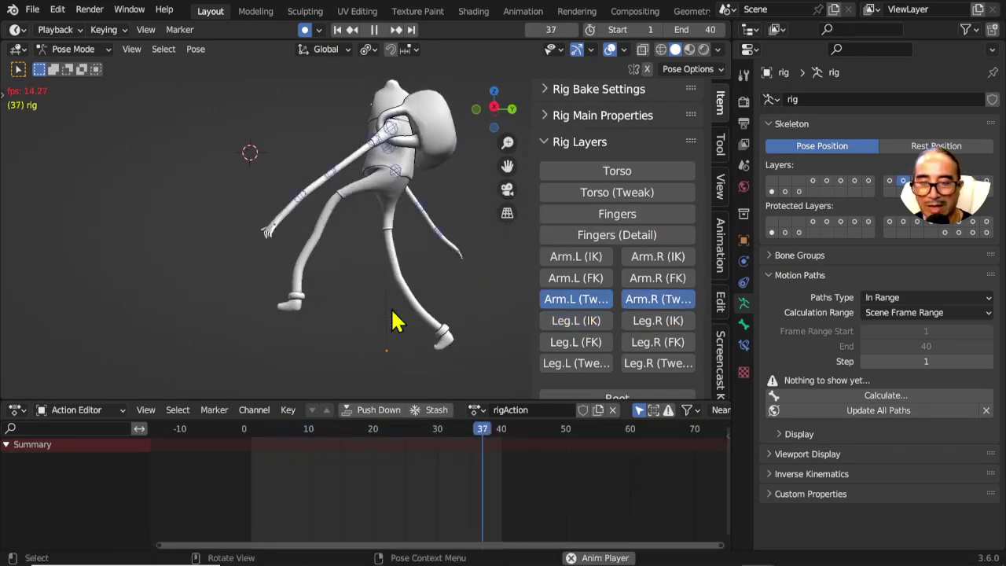
{"action": "key", "text": "space"}
{"action": "left_click", "coordinate": [267, 469]}
{"action": "left_click_drag", "start_coordinate": [243, 439], "coordinate": [283, 437]}
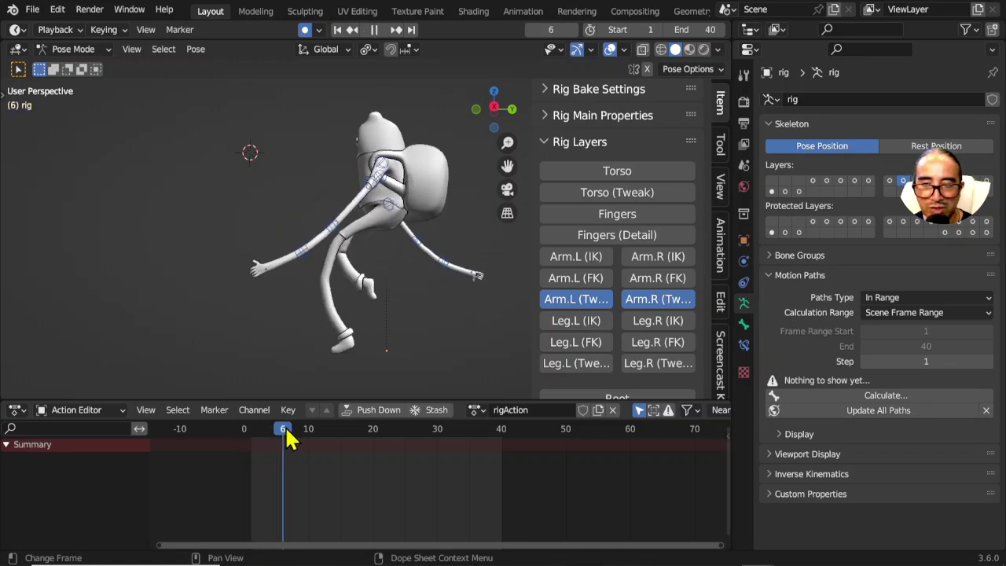
{"action": "left_click", "coordinate": [593, 363]}
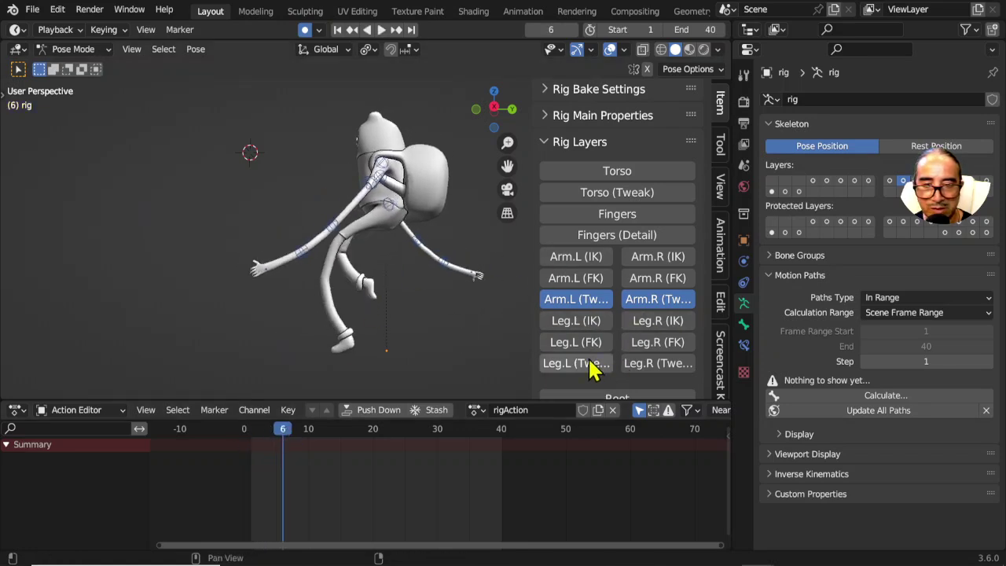
{"action": "left_click", "coordinate": [662, 363]}
{"action": "left_click", "coordinate": [637, 301]}
{"action": "left_click", "coordinate": [585, 309]}
- In Right Ortho view, bend the lower right shin tweak bone at frame 6 and keyframe it
{"action": "mouse_move", "coordinate": [359, 303]}
{"action": "middle_mouse_down"}
{"action": "mouse_move", "coordinate": [317, 292]}
{"action": "mouse_move", "coordinate": [393, 288]}
{"action": "mouse_move", "coordinate": [409, 320]}
{"action": "middle_mouse_up"}
{"action": "left_click", "coordinate": [372, 294]}
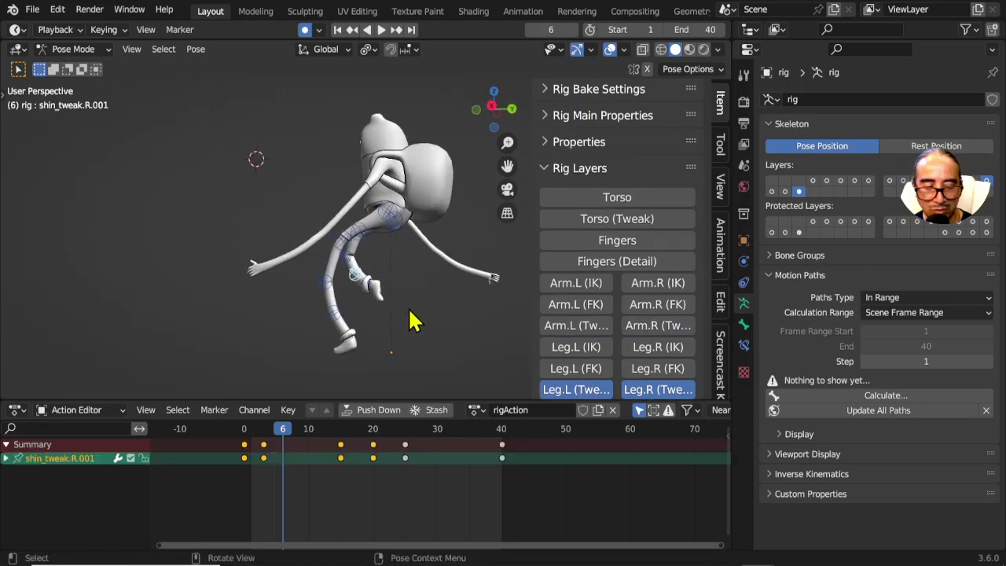
{"action": "key", "text": "KP_3"}
{"action": "scroll", "coordinate": [414, 321], "scroll_direction": "up", "scroll_amount": 2}
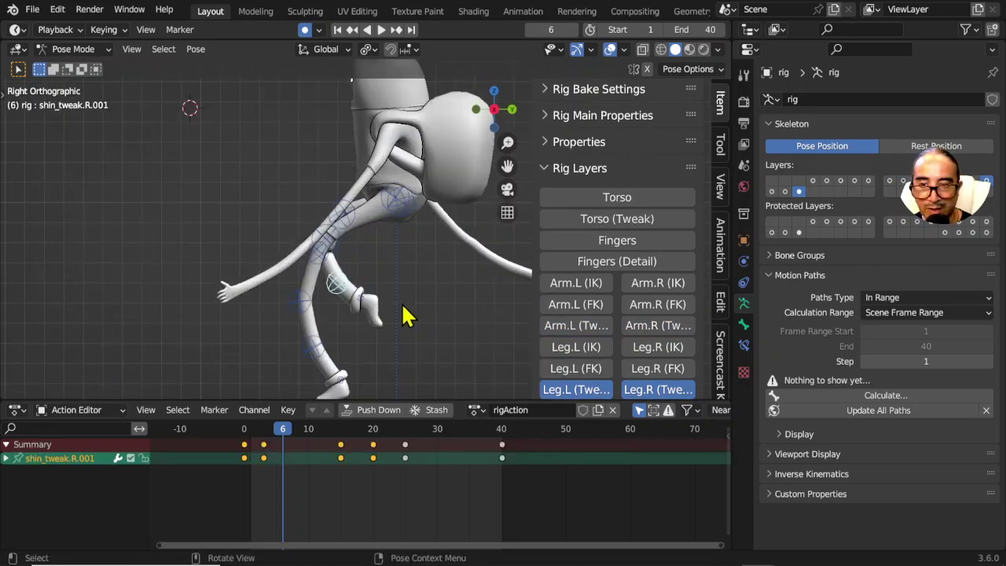
{"action": "key", "text": "g"}
{"action": "left_click", "coordinate": [408, 309]}
{"action": "key", "text": "i"}
- Bend the right shin tweak at frames 13 and 17 and move the right thigh tweak at 15
{"action": "left_click_drag", "start_coordinate": [245, 434], "coordinate": [334, 444]}
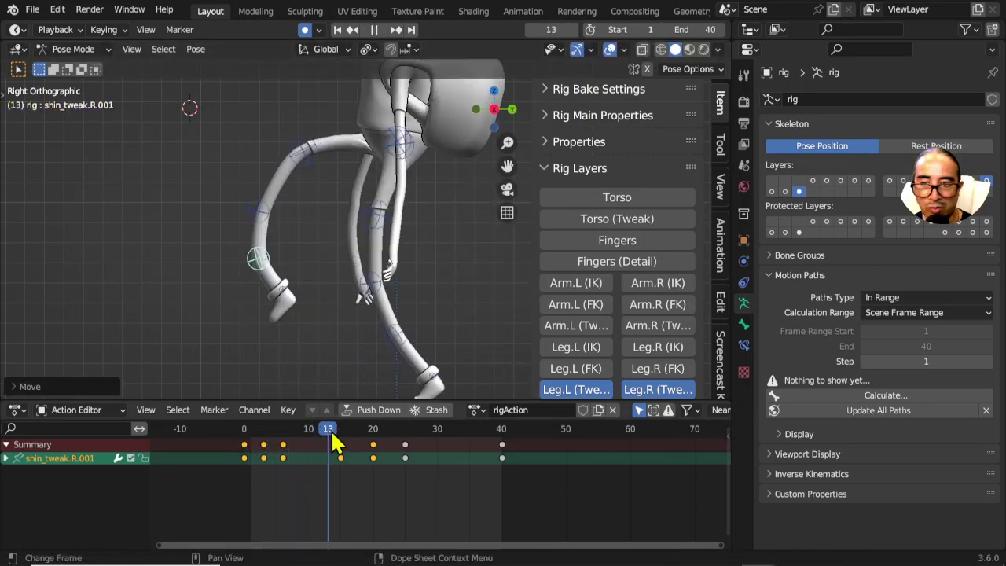
{"action": "left_click", "coordinate": [260, 211]}
{"action": "key", "text": "g"}
{"action": "left_click", "coordinate": [309, 244]}
{"action": "mouse_move", "coordinate": [252, 431]}
{"action": "left_mouse_down"}
{"action": "mouse_move", "coordinate": [358, 444]}
{"action": "mouse_move", "coordinate": [343, 450]}
{"action": "left_mouse_up"}
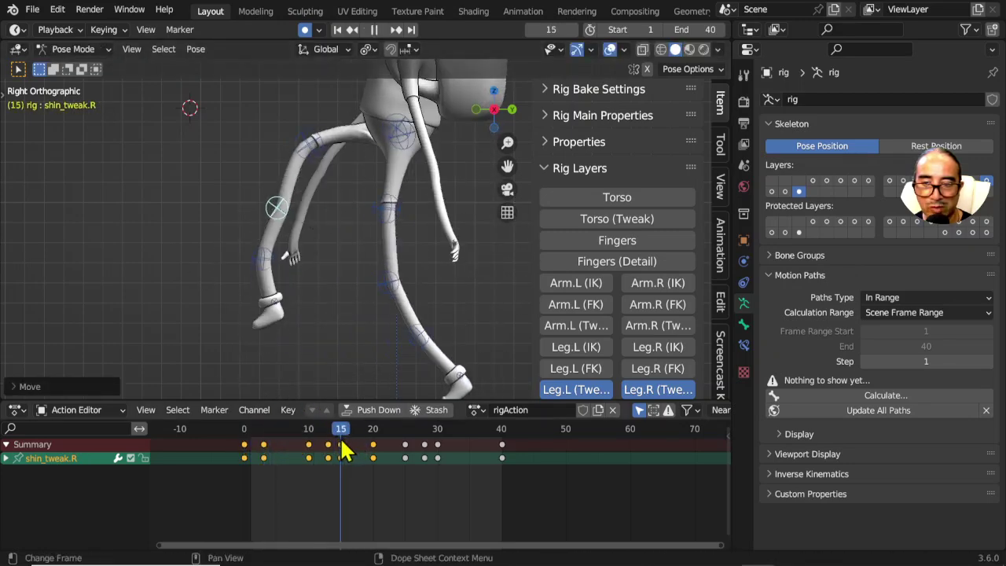
{"action": "left_click", "coordinate": [262, 273]}
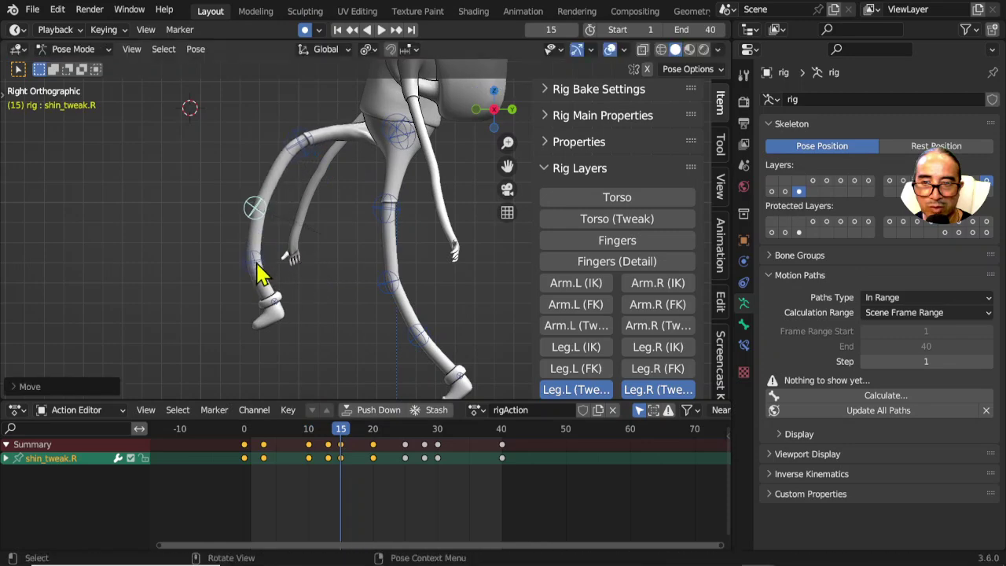
{"action": "key", "text": "g"}
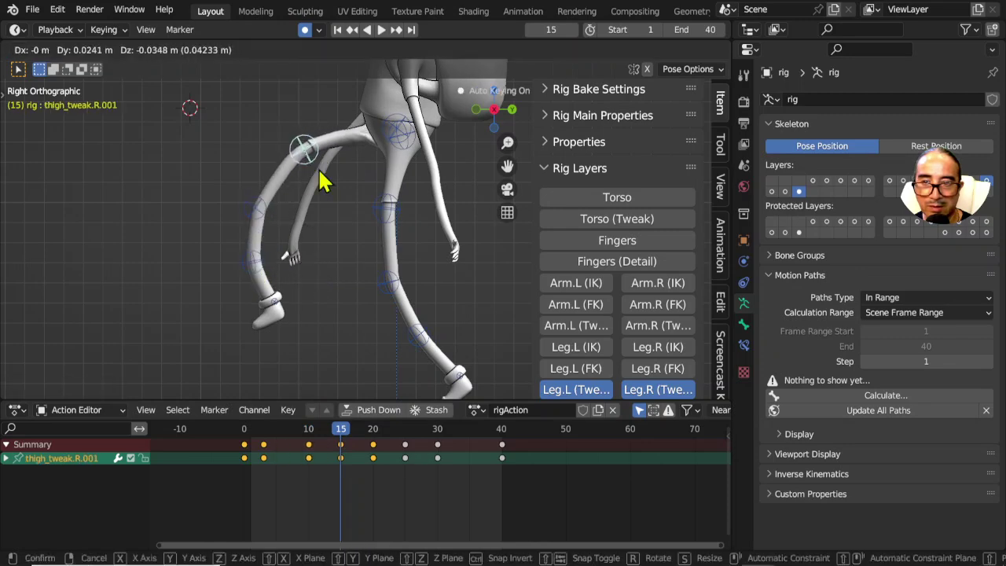
{"action": "left_click", "coordinate": [322, 181]}
- At frame 35, raise the left shin tweak bend and slightly adjust the left thigh tweak
{"action": "left_click_drag", "start_coordinate": [252, 443], "coordinate": [375, 439]}
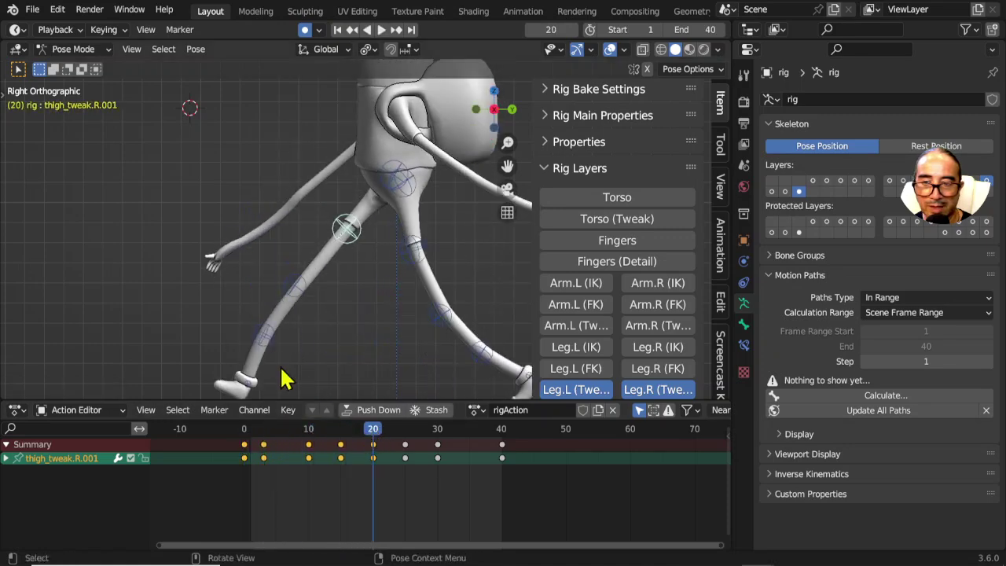
{"action": "scroll", "coordinate": [381, 232], "scroll_direction": "down", "scroll_amount": 2}
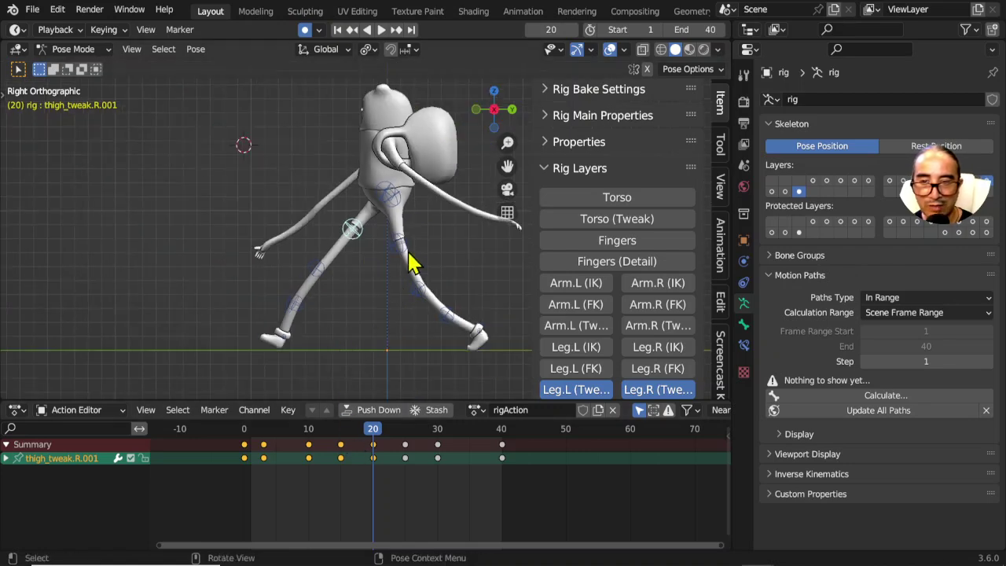
{"action": "mouse_move", "coordinate": [244, 431]}
{"action": "left_mouse_down"}
{"action": "mouse_move", "coordinate": [481, 441]}
{"action": "mouse_move", "coordinate": [469, 438]}
{"action": "left_mouse_up"}
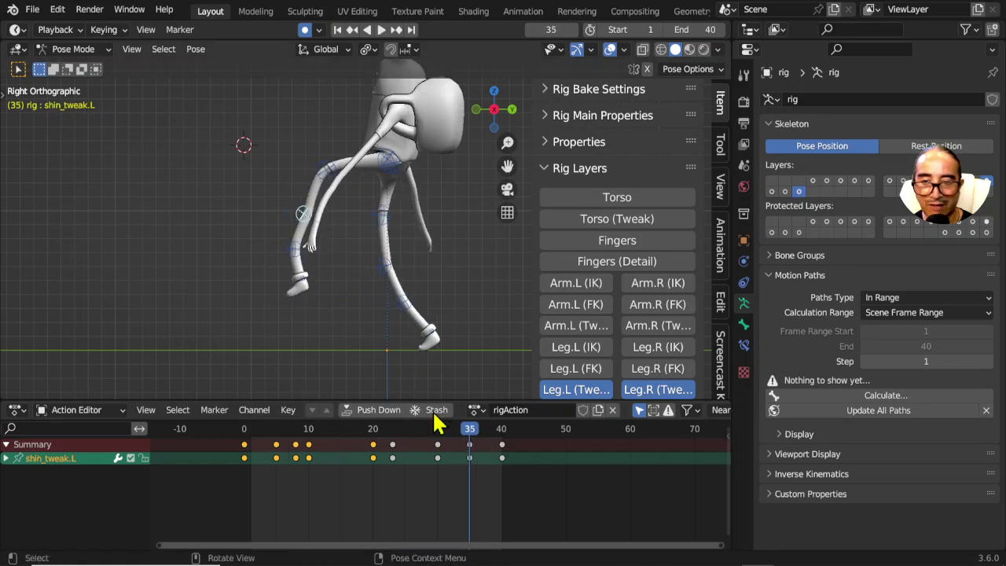
{"action": "key", "text": "g"}
{"action": "left_click", "coordinate": [322, 189]}
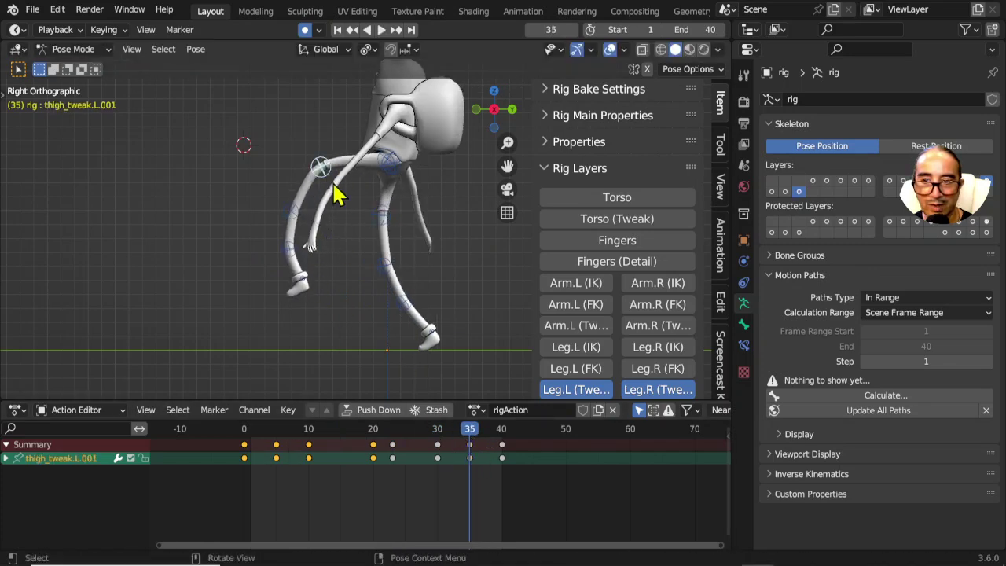
{"action": "key", "text": "g"}
{"action": "left_click", "coordinate": [336, 196]}
- Play the walk and orbit to check the bendy legs from an angle and the front
{"action": "key", "text": "space"}
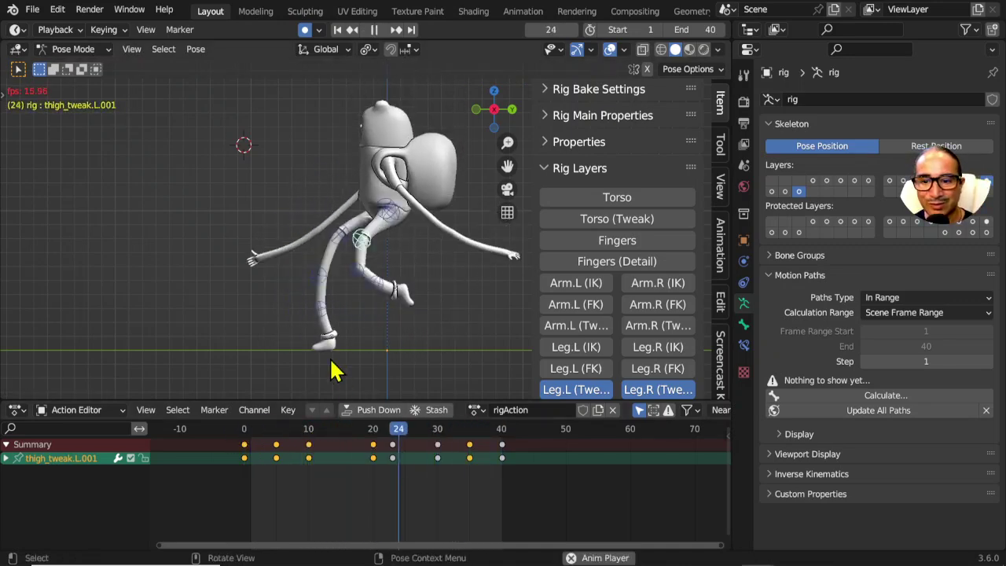
{"action": "middle_click_drag", "start_coordinate": [353, 338], "coordinate": [368, 312]}
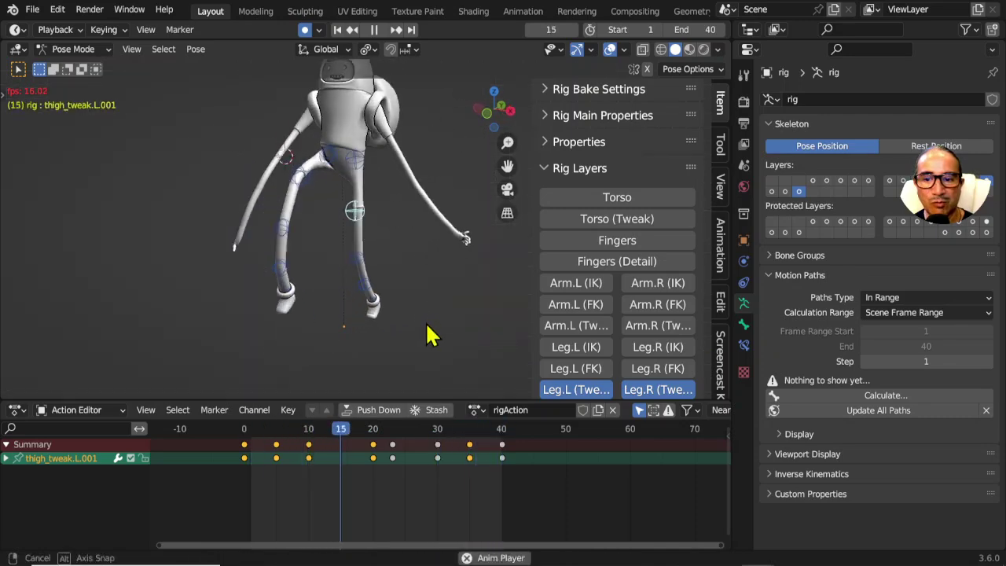
{"action": "middle_click_drag", "start_coordinate": [426, 322], "coordinate": [354, 325]}
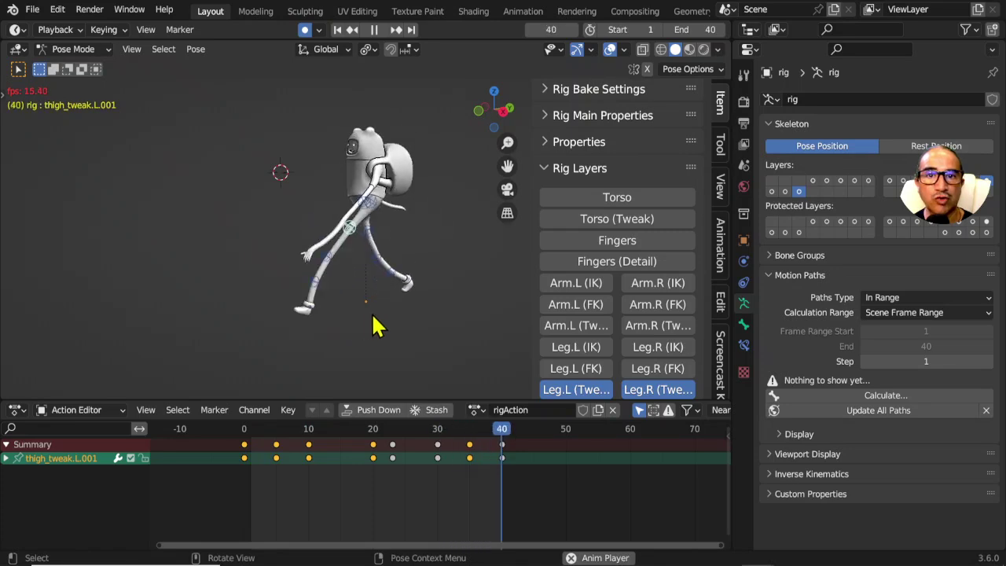